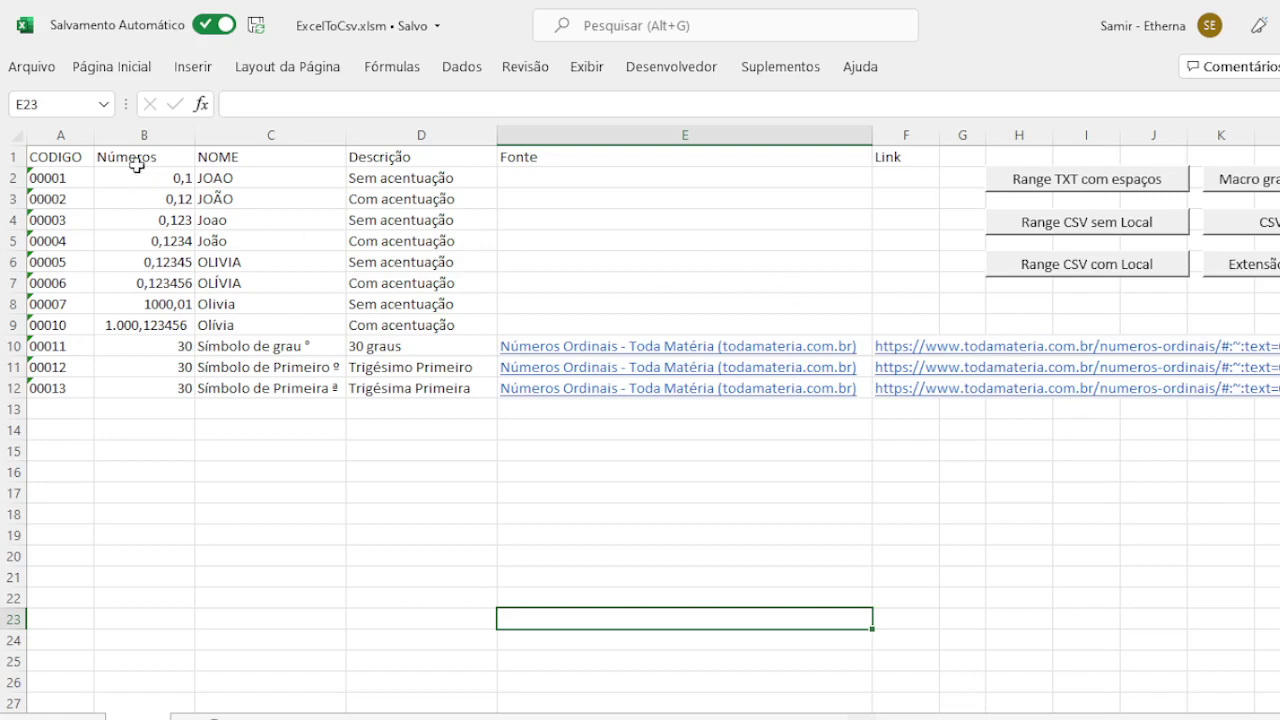
Examine the column headers in row 1, from CODIGO and Números to NOME and Descrição.
{"action": "left_click", "coordinate": [62, 154]}
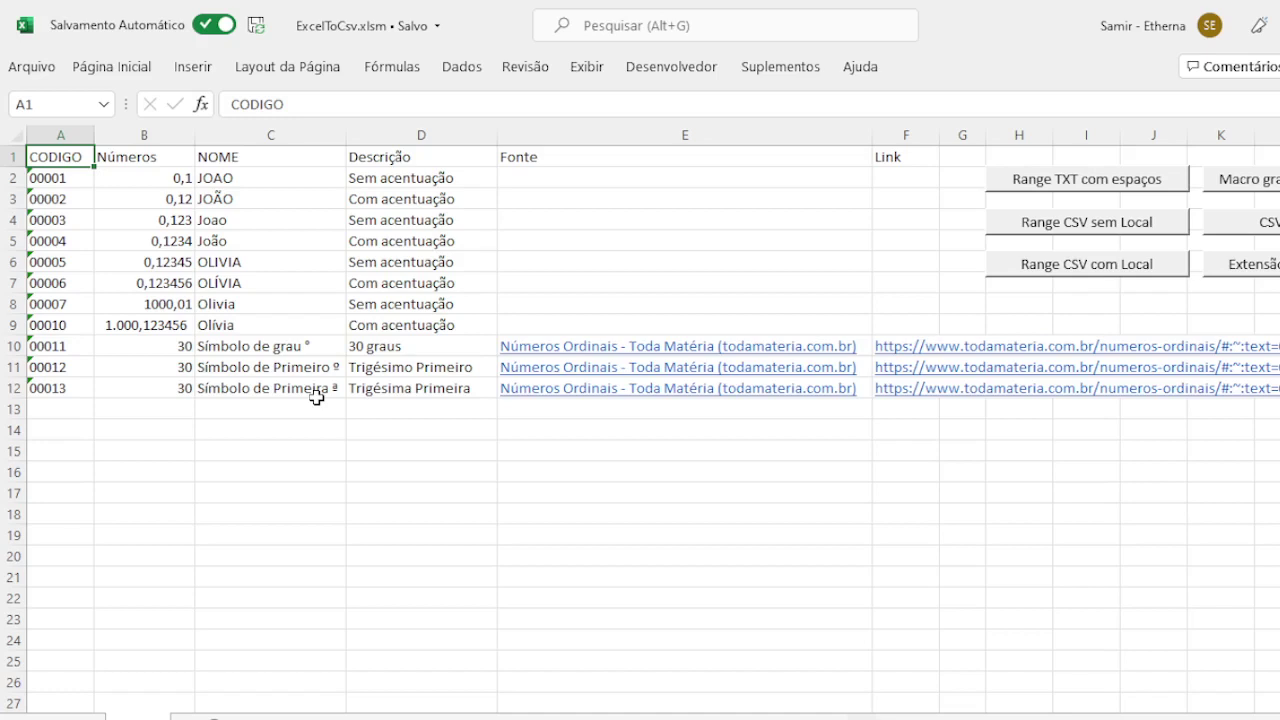
{"action": "key", "text": "Right"}
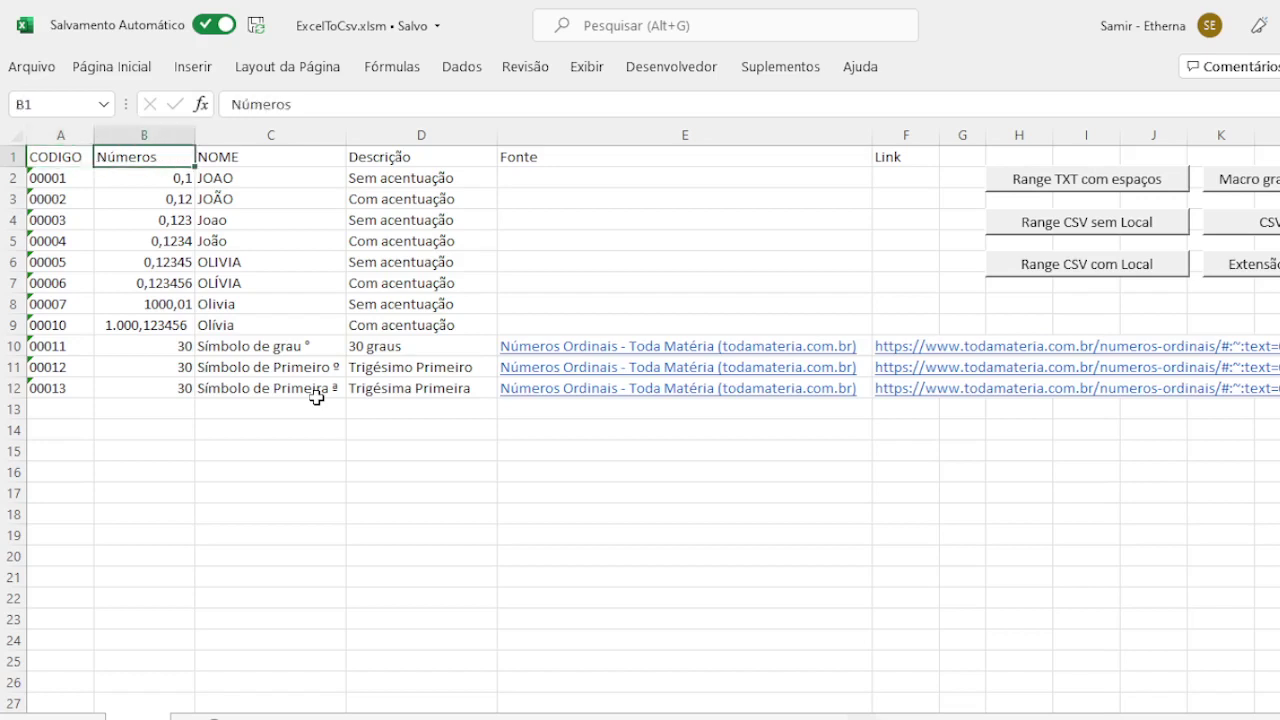
{"action": "key", "text": "Right"}
{"action": "key", "text": "Left"}
{"action": "key", "text": "Left"}
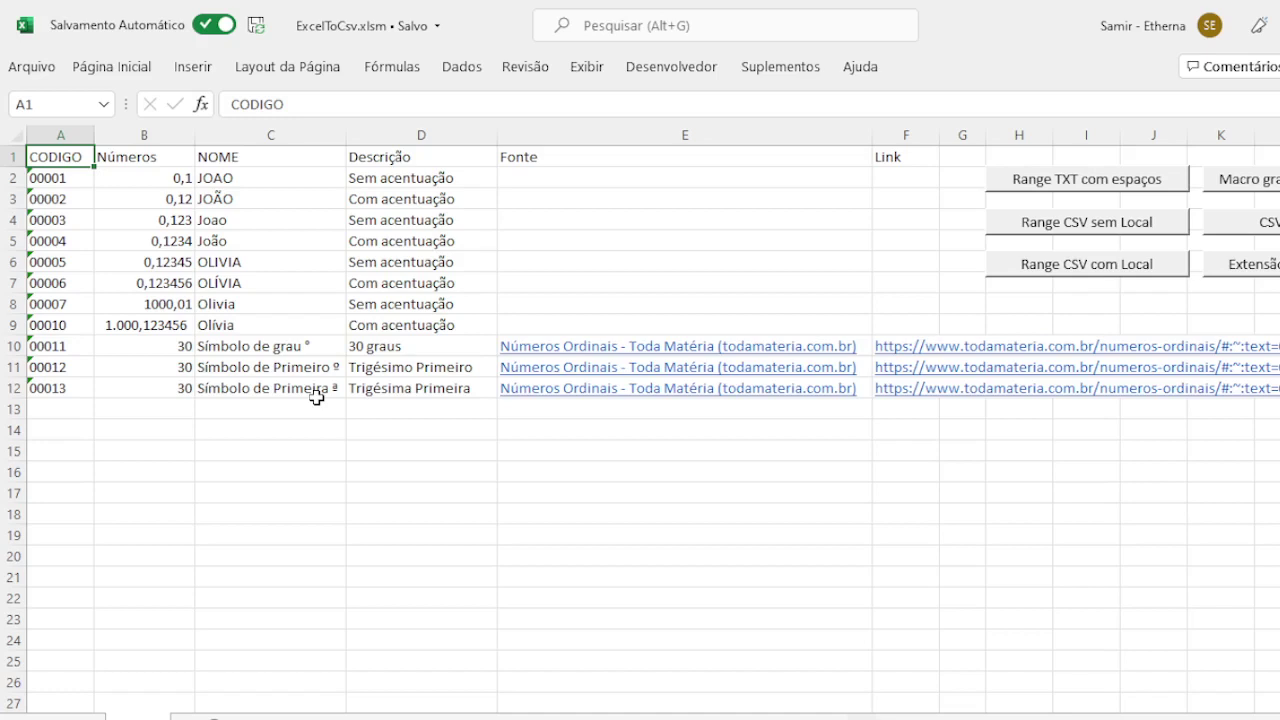
{"action": "key", "text": "Right"}
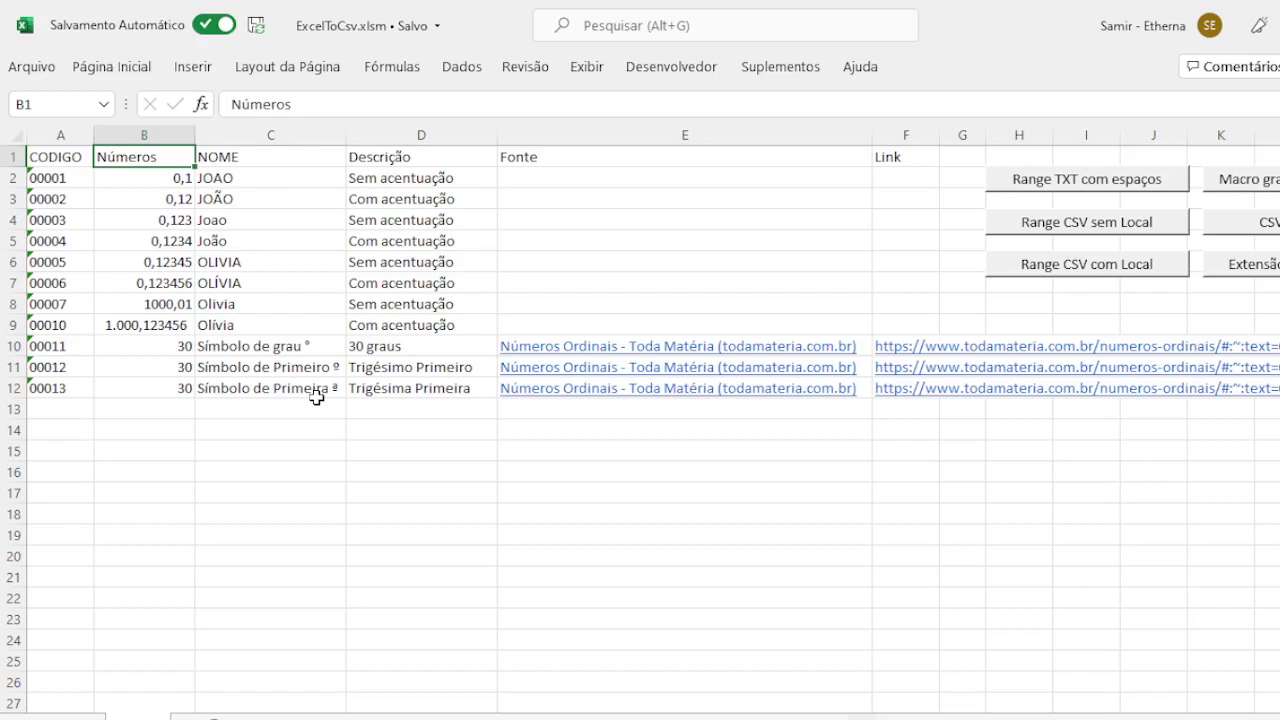
{"action": "key", "text": "Left"}
{"action": "key", "text": "Left"}
{"action": "key", "text": "Left"}
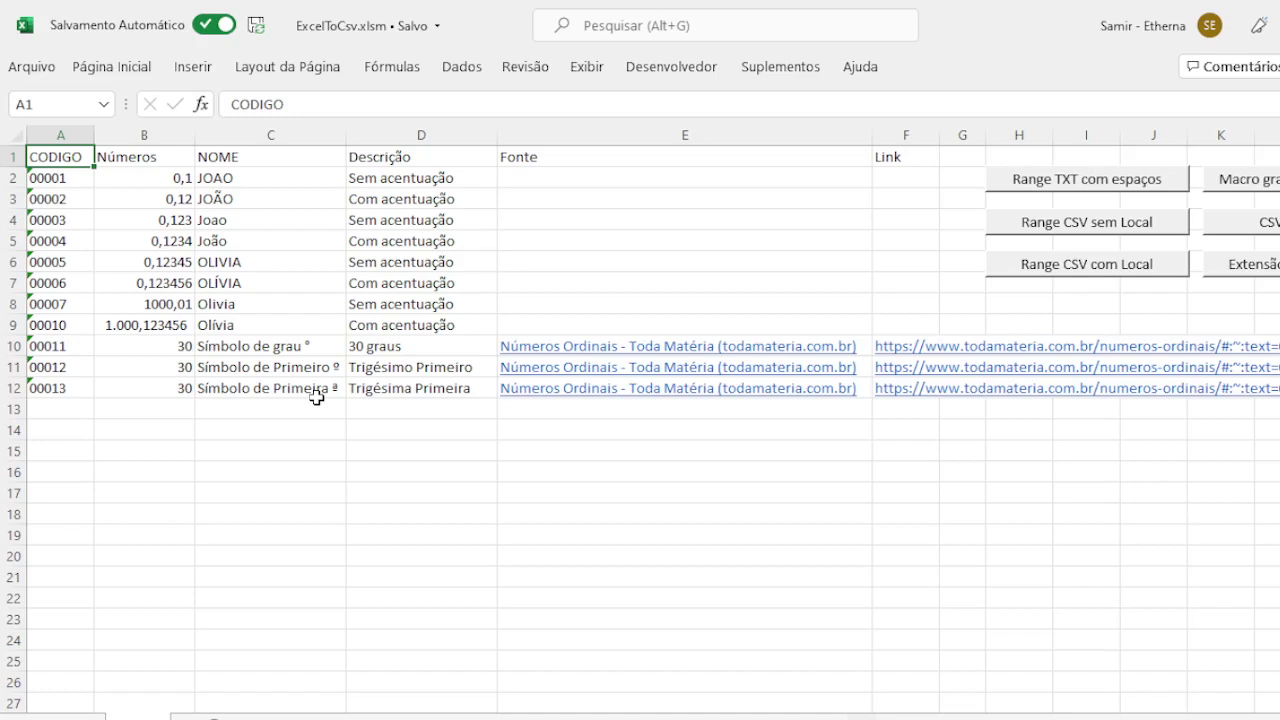
{"action": "key", "text": "Right"}
{"action": "key", "text": "Right"}
{"action": "key", "text": "Right"}
{"action": "key", "text": "Right"}
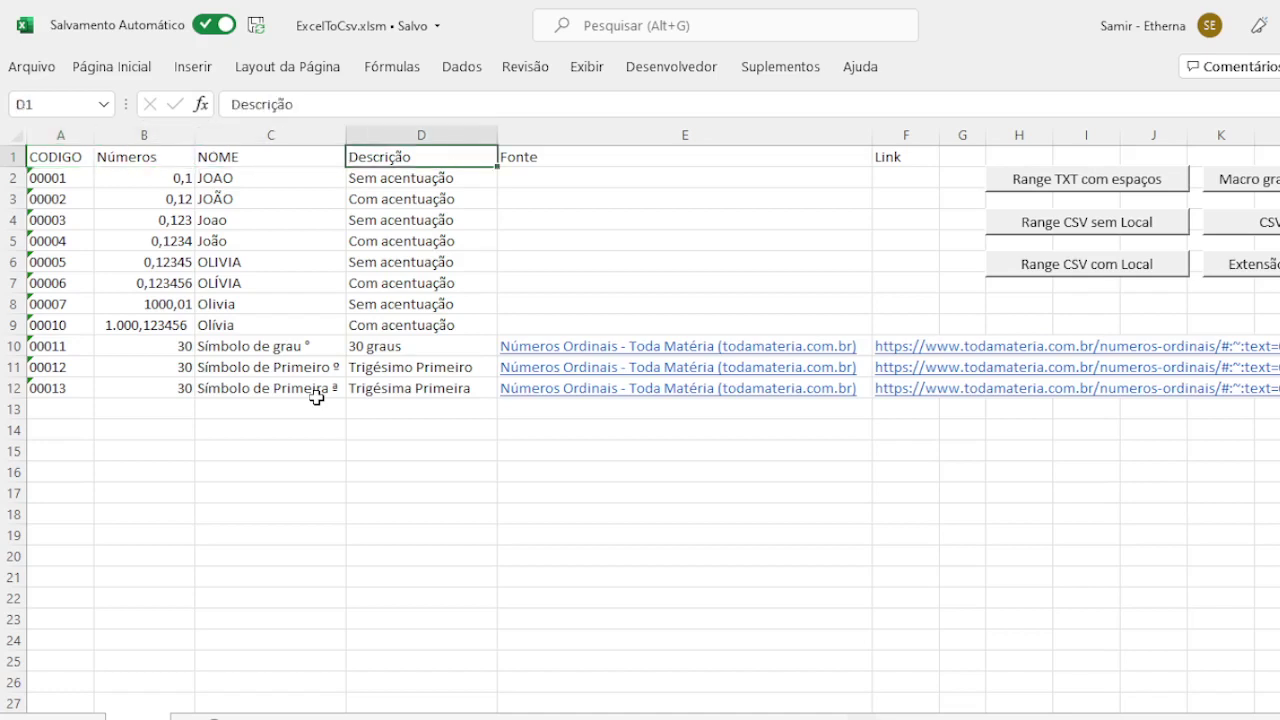
{"action": "key", "text": "Left"}
{"action": "key", "text": "Left"}
{"action": "key", "text": "Left"}
{"action": "key", "text": "Left"}
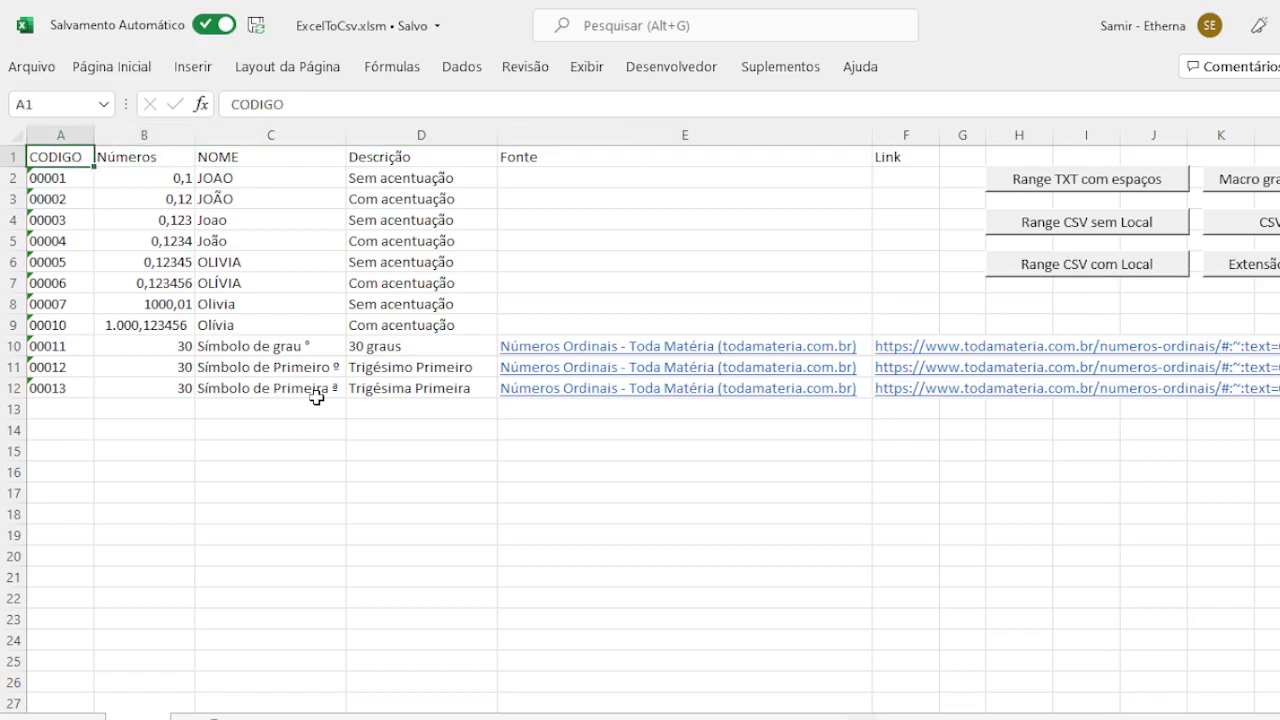
{"action": "key", "text": "Right"}
{"action": "key", "text": "Right"}
{"action": "key", "text": "Left"}
{"action": "key", "text": "Left"}
{"action": "key", "text": "Right"}
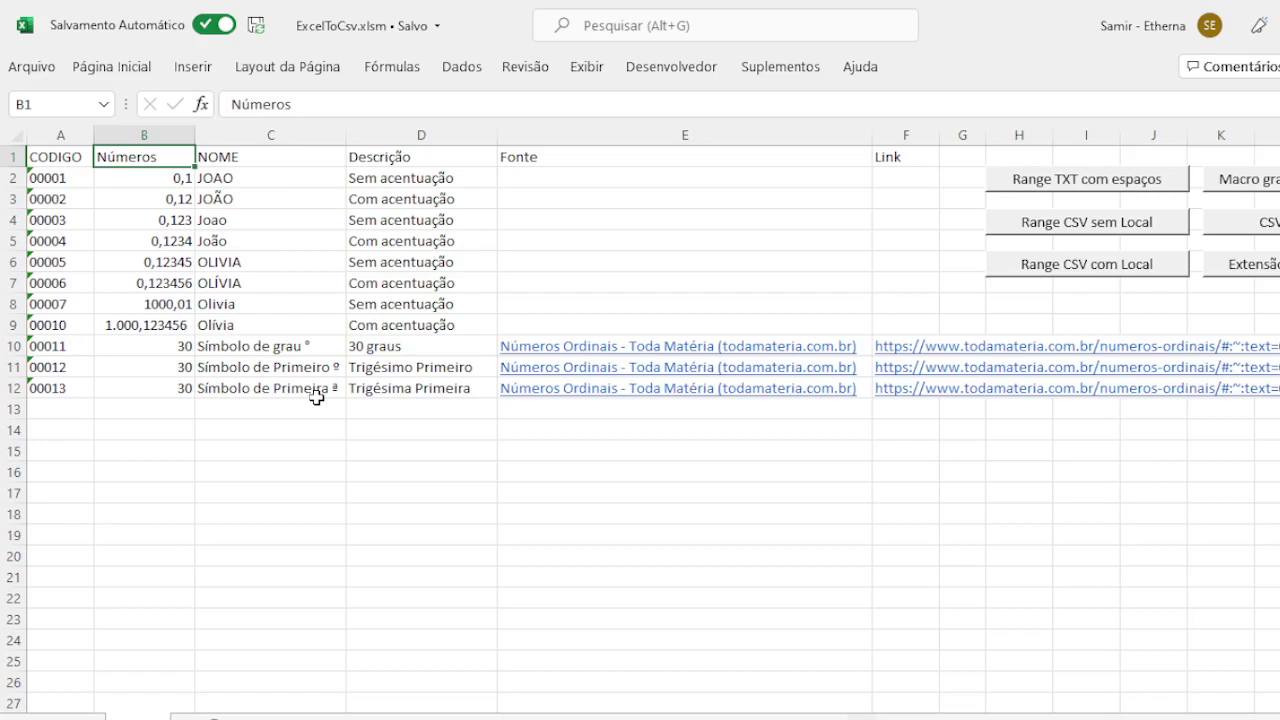
{"action": "key", "text": "Left"}
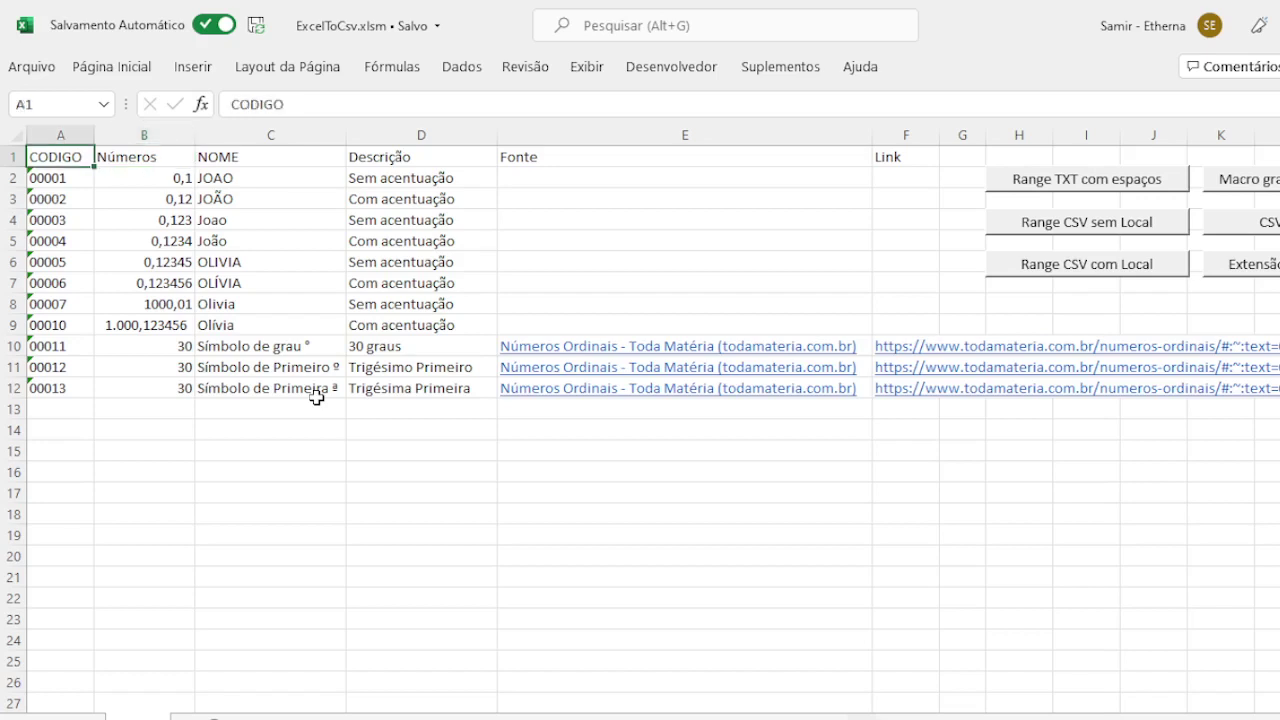
{"action": "key", "text": "Right"}
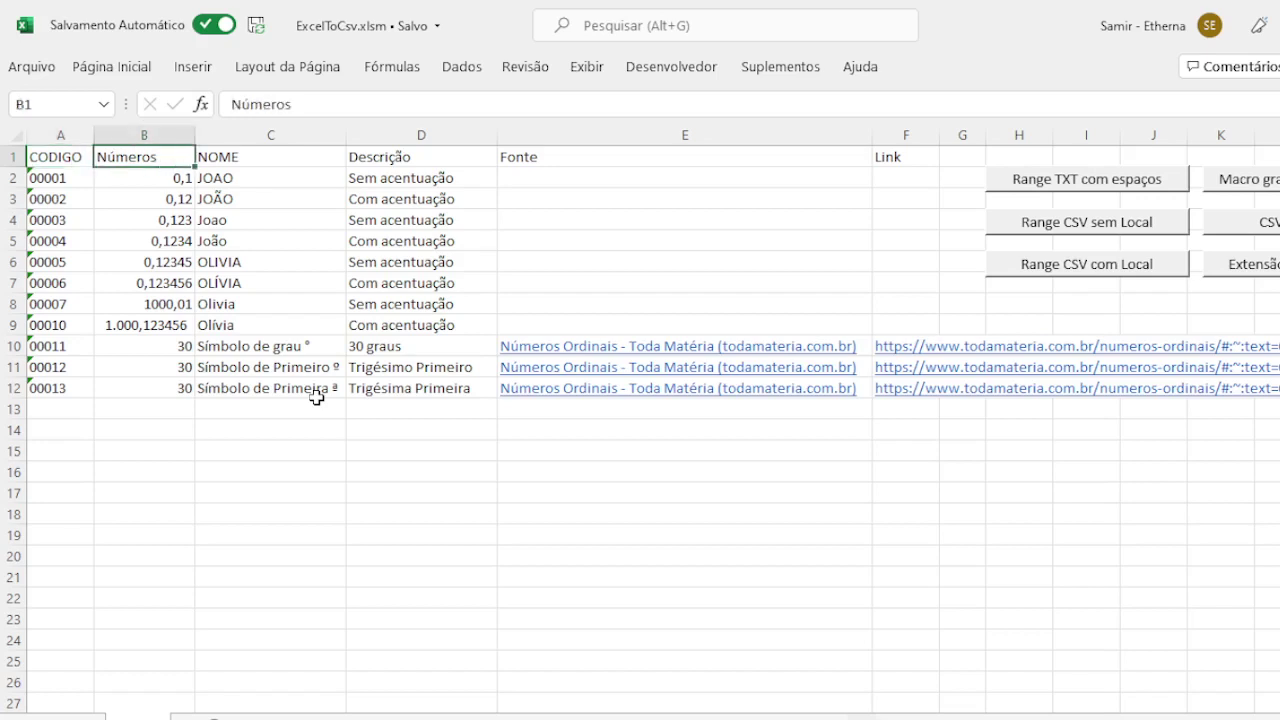
{"action": "key", "text": "Right"}
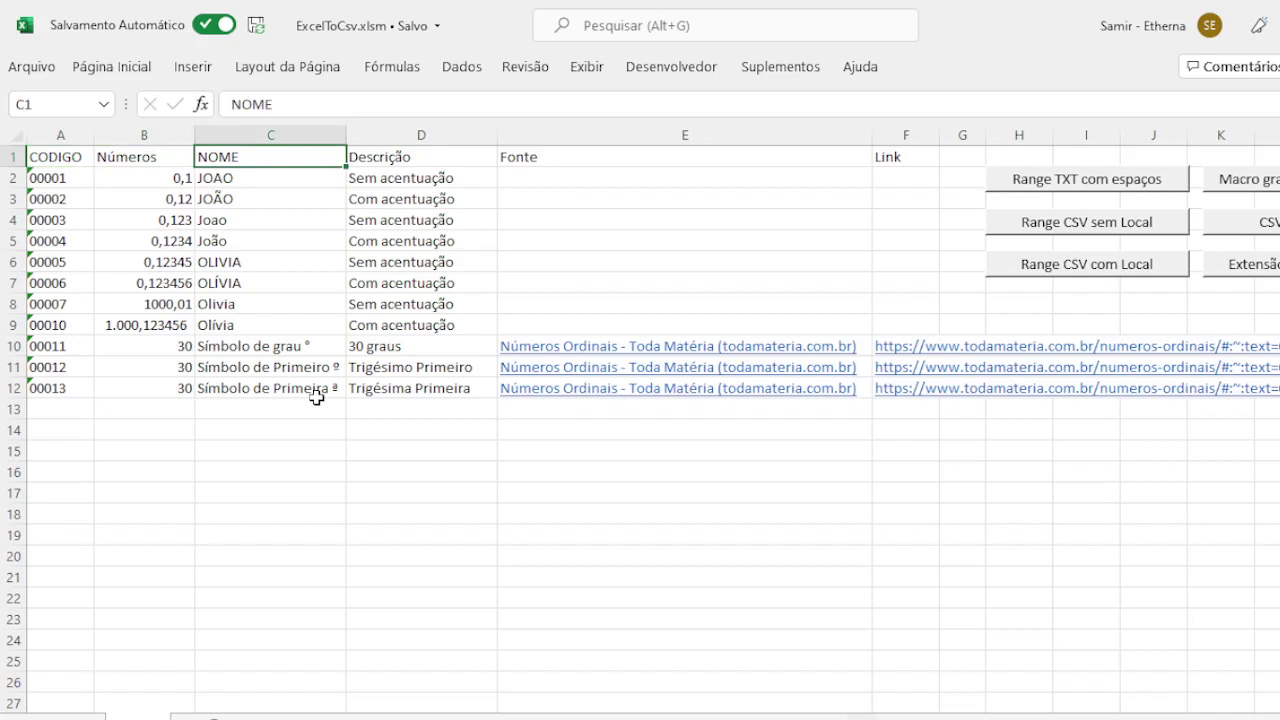
{"action": "key", "text": "Right"}
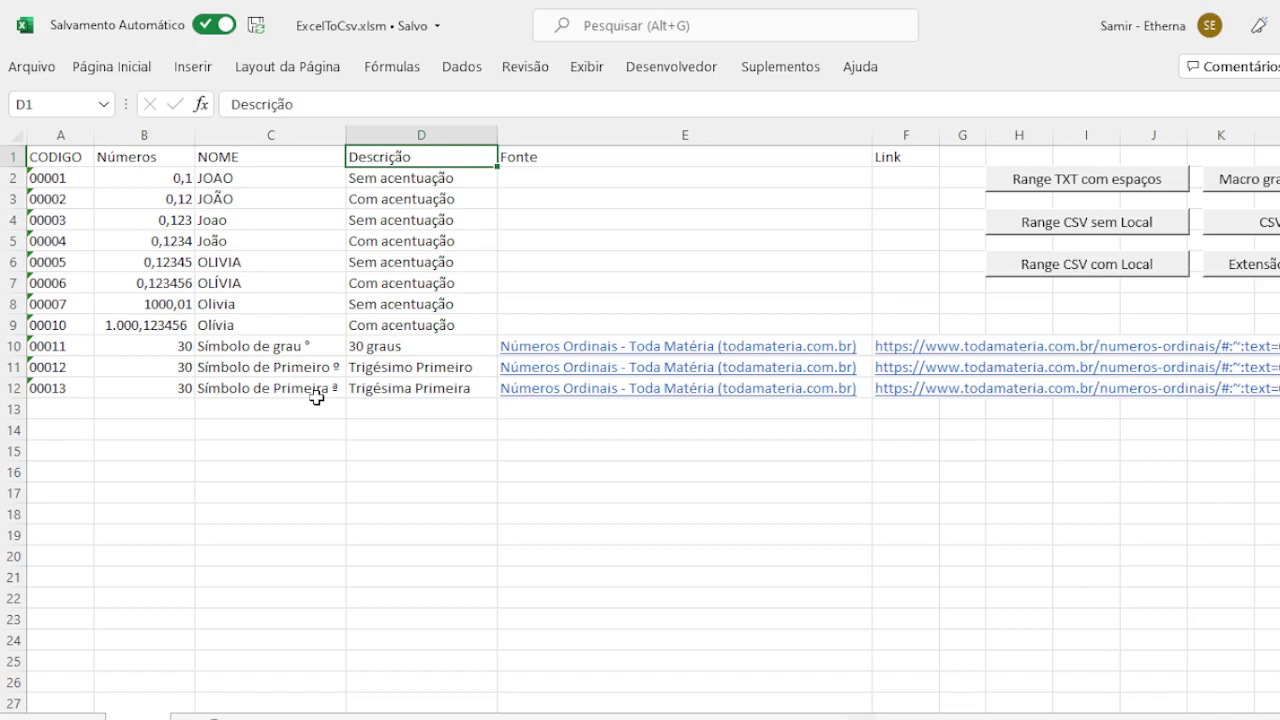
Read through the Descrição column from the first record to row 10 and return to the first record's NOME entry.
{"action": "key", "text": "Down"}
{"action": "key", "text": "Down"}
{"action": "key", "text": "Down"}
{"action": "key", "text": "Down"}
{"action": "key", "text": "Down"}
{"action": "key", "text": "Down"}
{"action": "key", "text": "Down"}
{"action": "key", "text": "Down"}
{"action": "key", "text": "Down"}
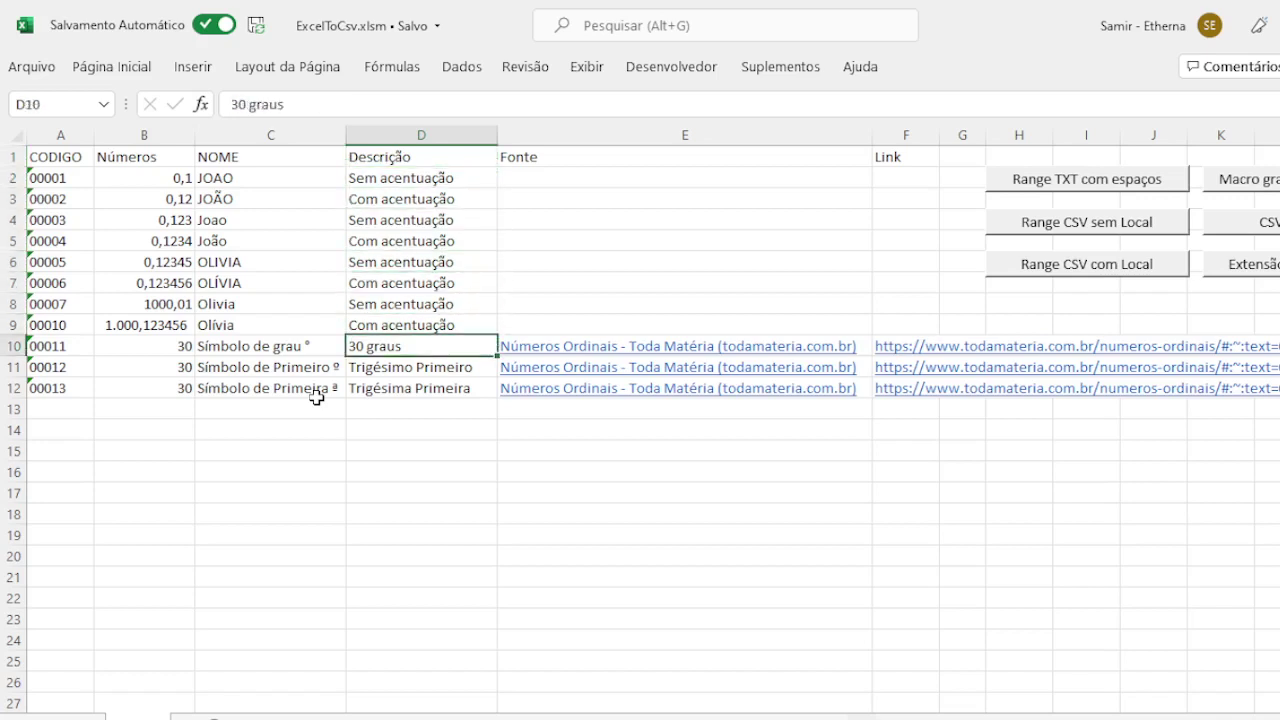
{"action": "key", "text": "Up"}
{"action": "key", "text": "Up"}
{"action": "key", "text": "Up"}
{"action": "key", "text": "Up"}
{"action": "key", "text": "Up"}
{"action": "key", "text": "Up"}
{"action": "key", "text": "Up"}
{"action": "key", "text": "Up"}
{"action": "key", "text": "Left"}
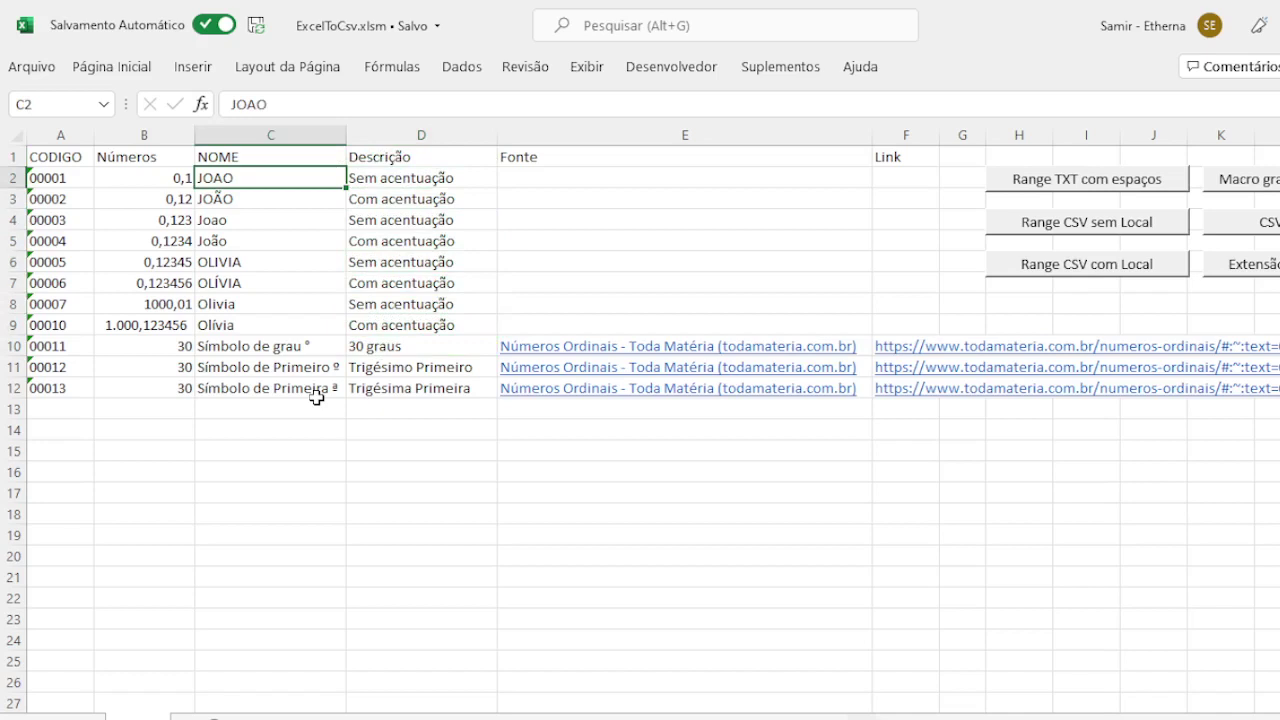
Compare the NOME entries in rows 2 to 7 with their Descrição values on accentuation.
{"action": "key", "text": "Right"}
{"action": "key", "text": "Left"}
{"action": "key", "text": "Down"}
{"action": "key", "text": "Right"}
{"action": "key", "text": "Down"}
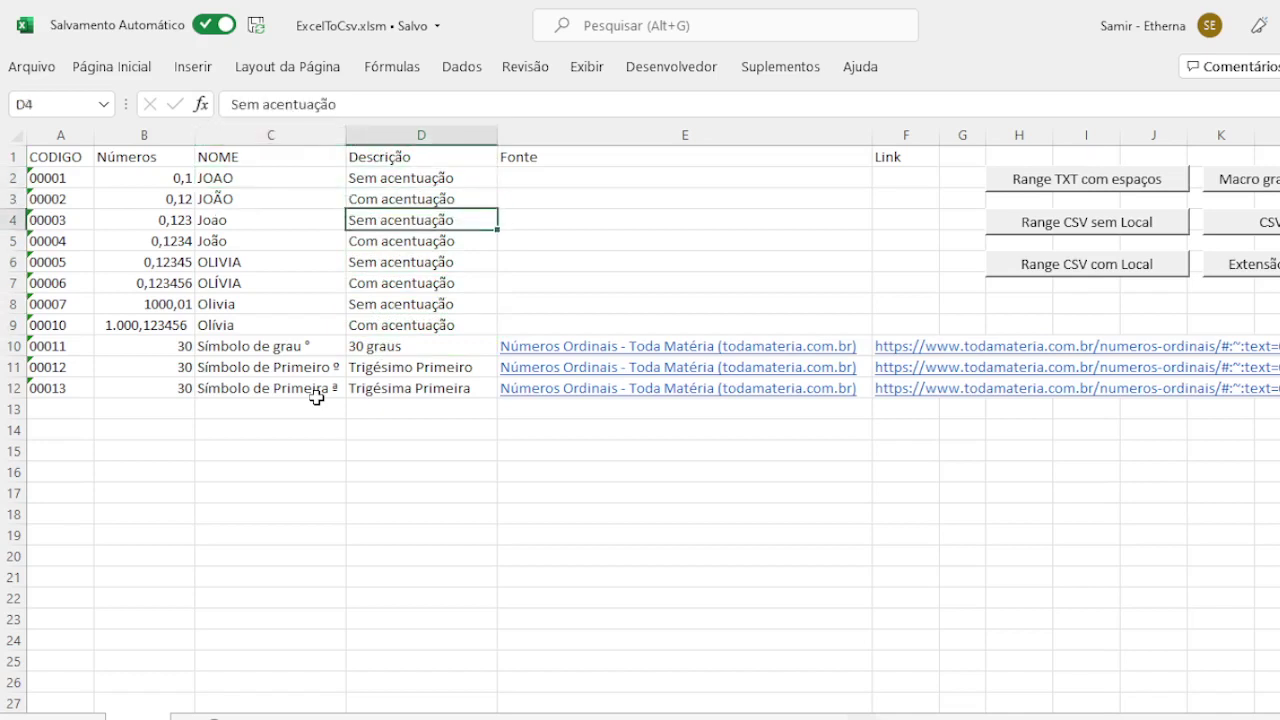
{"action": "key", "text": "Left"}
{"action": "key", "text": "Down"}
{"action": "key", "text": "Down"}
{"action": "key", "text": "Right"}
{"action": "key", "text": "Left"}
{"action": "key", "text": "Down"}
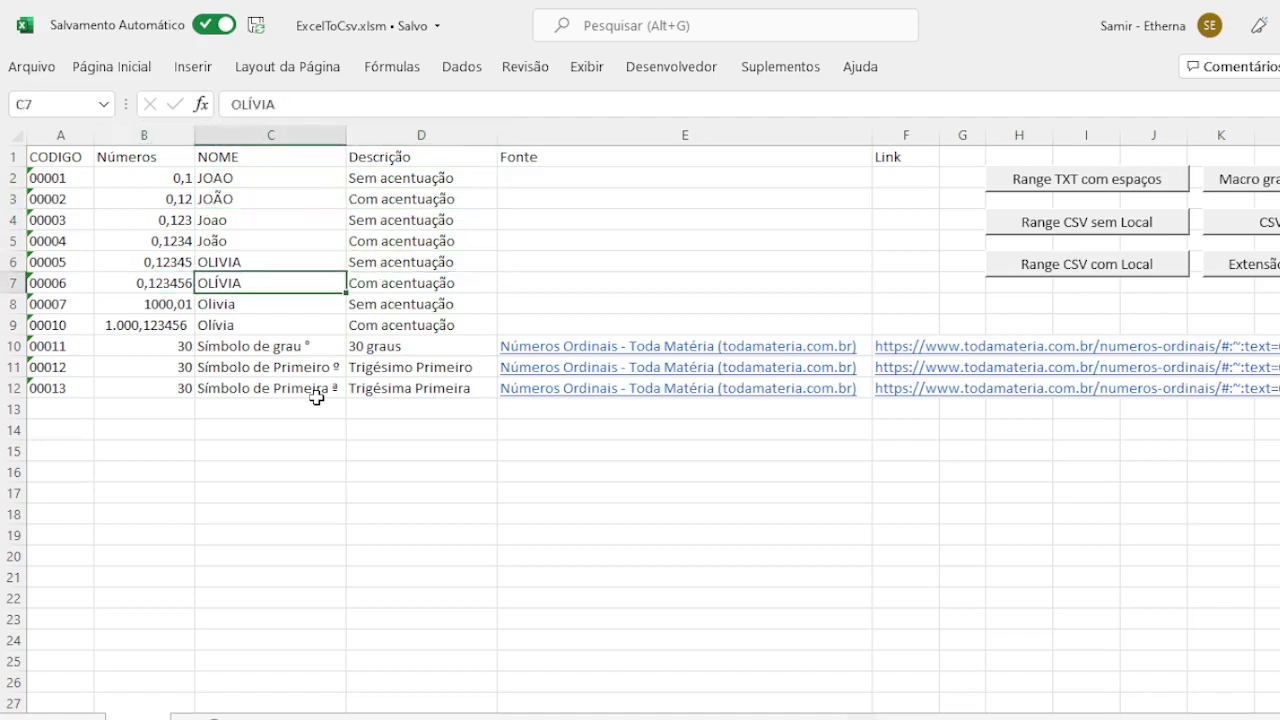
{"action": "key", "text": "Right"}
{"action": "key", "text": "Up"}
{"action": "key", "text": "Up"}
{"action": "key", "text": "Up"}
{"action": "key", "text": "Up"}
{"action": "key", "text": "Up"}
{"action": "key", "text": "Down"}
{"action": "key", "text": "Down"}
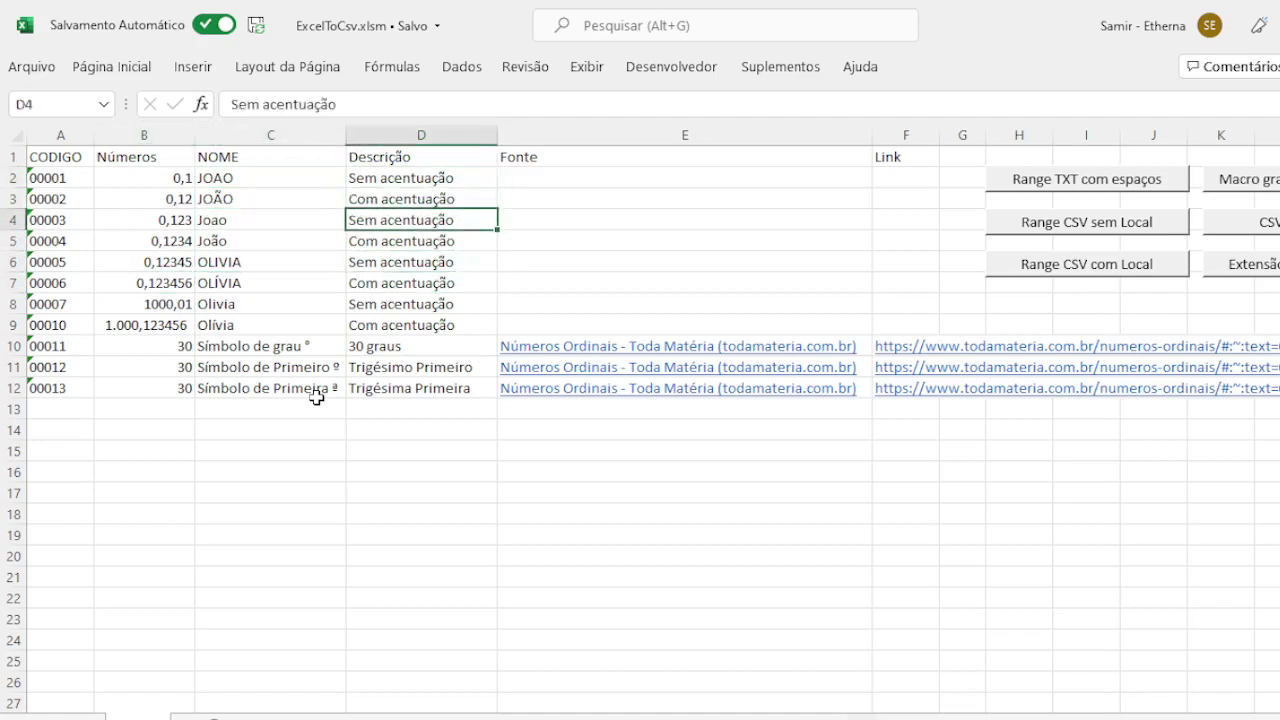
Examine the remaining Descrição entries through row 9 and the Fonte cells beside them, returning to row 2.
{"action": "key", "text": "Down"}
{"action": "key", "text": "Down"}
{"action": "key", "text": "Down"}
{"action": "key", "text": "Down"}
{"action": "key", "text": "Down"}
{"action": "key", "text": "Right"}
{"action": "key", "text": "Up"}
{"action": "key", "text": "Up"}
{"action": "key", "text": "Up"}
{"action": "key", "text": "Up"}
{"action": "key", "text": "Up"}
{"action": "key", "text": "Up"}
{"action": "key", "text": "Up"}
{"action": "key", "text": "Up"}
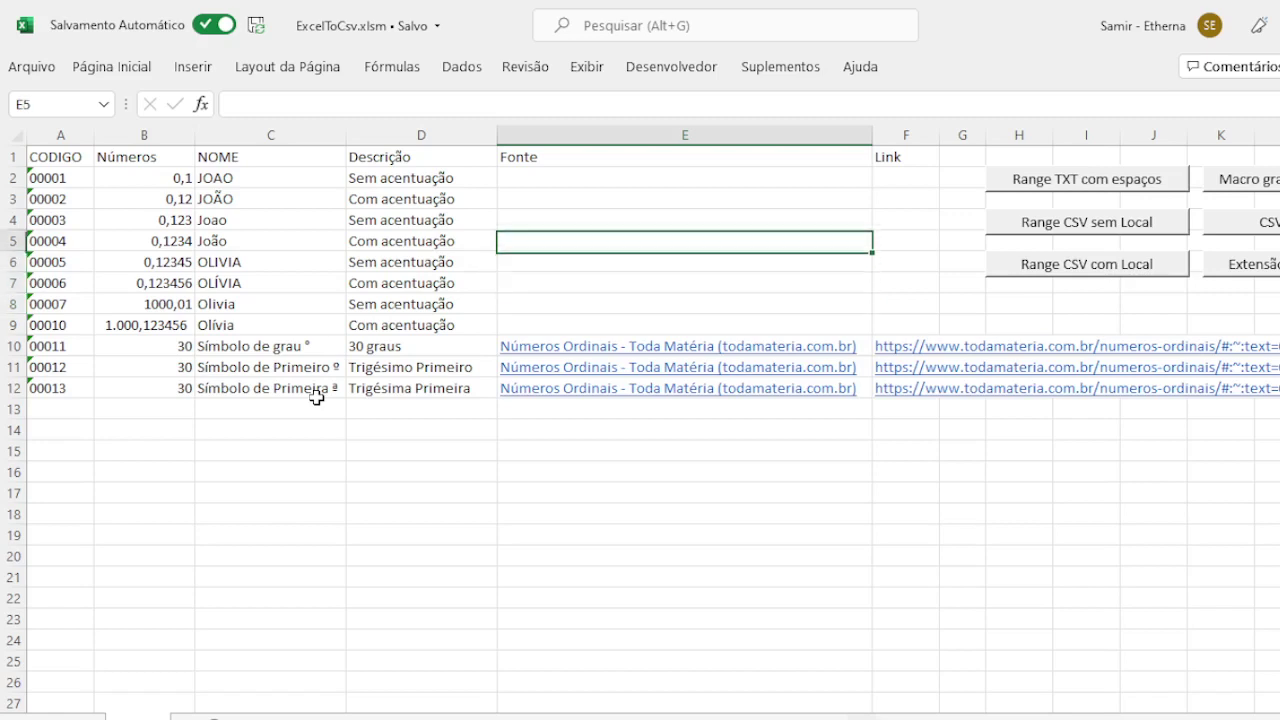
{"action": "key", "text": "Down"}
{"action": "key", "text": "Left"}
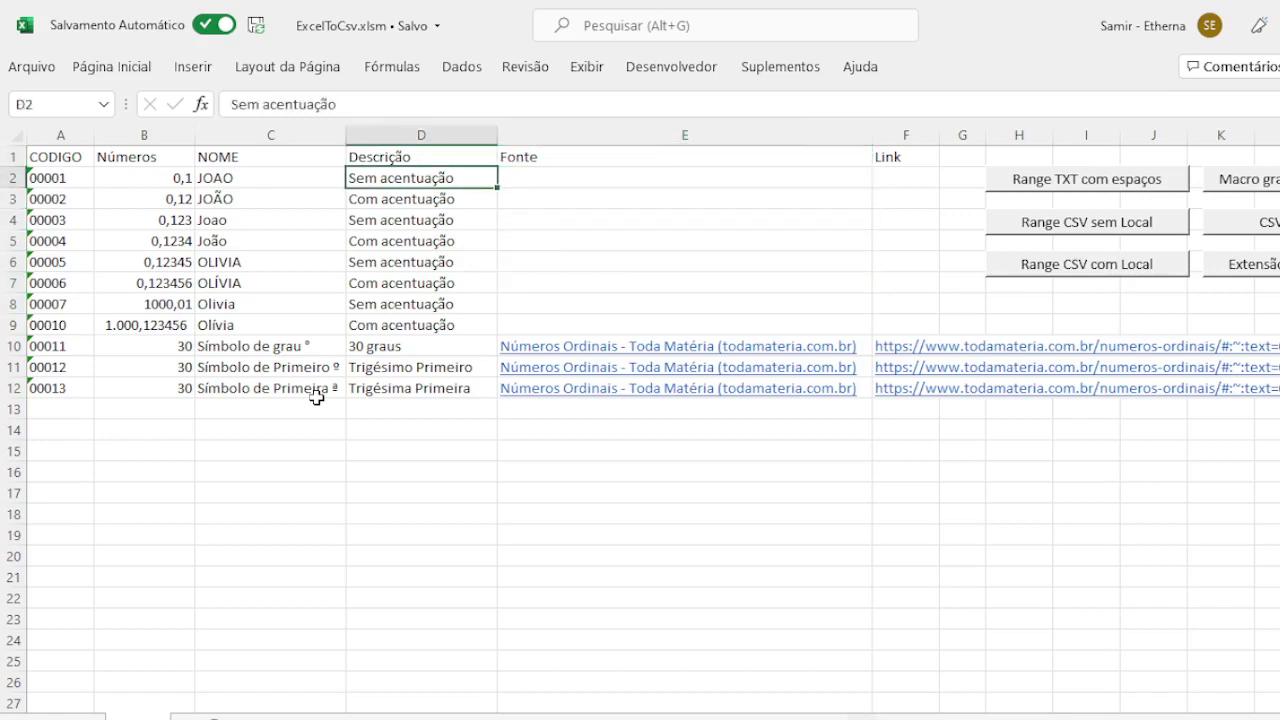
Examine the row 2 record across all its columns, from CODIGO to Link.
{"action": "key", "text": "Left"}
{"action": "key", "text": "Left"}
{"action": "key", "text": "Left"}
{"action": "key", "text": "Right"}
{"action": "key", "text": "Right"}
{"action": "key", "text": "Right"}
{"action": "key", "text": "Right"}
{"action": "key", "text": "Right"}
{"action": "key", "text": "Left"}
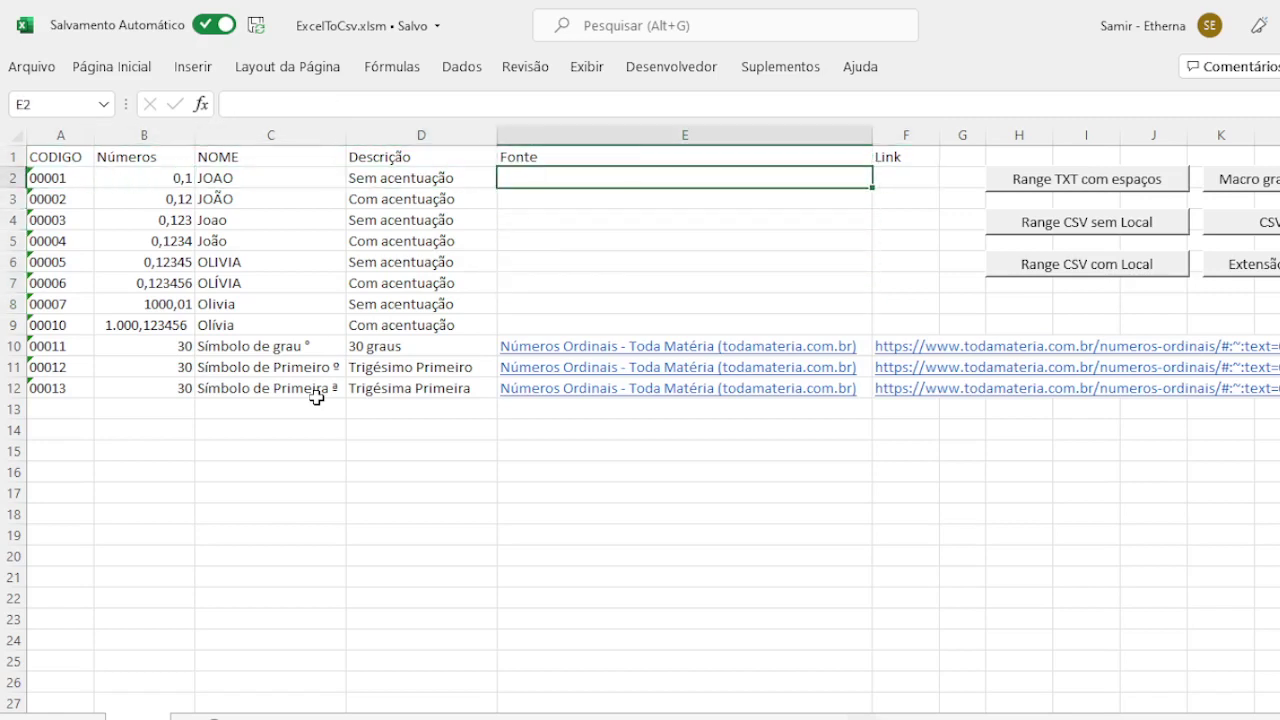
{"action": "key", "text": "Left"}
{"action": "key", "text": "Right"}
{"action": "key", "text": "Right"}
{"action": "key", "text": "Left"}
{"action": "key", "text": "Left"}
{"action": "key", "text": "Left"}
{"action": "key", "text": "Left"}
{"action": "key", "text": "Right"}
{"action": "key", "text": "Right"}
{"action": "key", "text": "Right"}
{"action": "key", "text": "Right"}
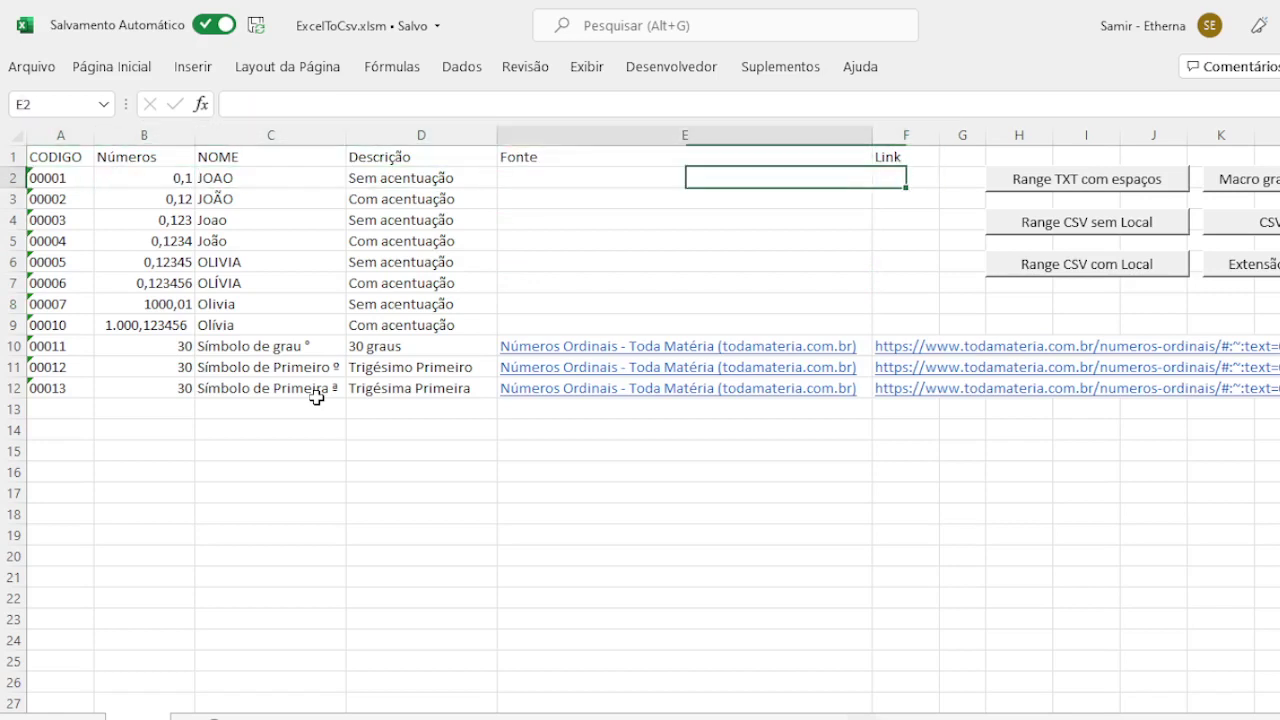
{"action": "key", "text": "Left"}
{"action": "key", "text": "Left"}
Examine the degree-symbol record in row 10 across its CODIGO, Números, NOME and Descrição columns.
{"action": "key", "text": "Down"}
{"action": "key", "text": "Down"}
{"action": "key", "text": "Down"}
{"action": "key", "text": "Down"}
{"action": "key", "text": "Down"}
{"action": "key", "text": "Down"}
{"action": "key", "text": "Down"}
{"action": "key", "text": "Down"}
{"action": "key", "text": "Left"}
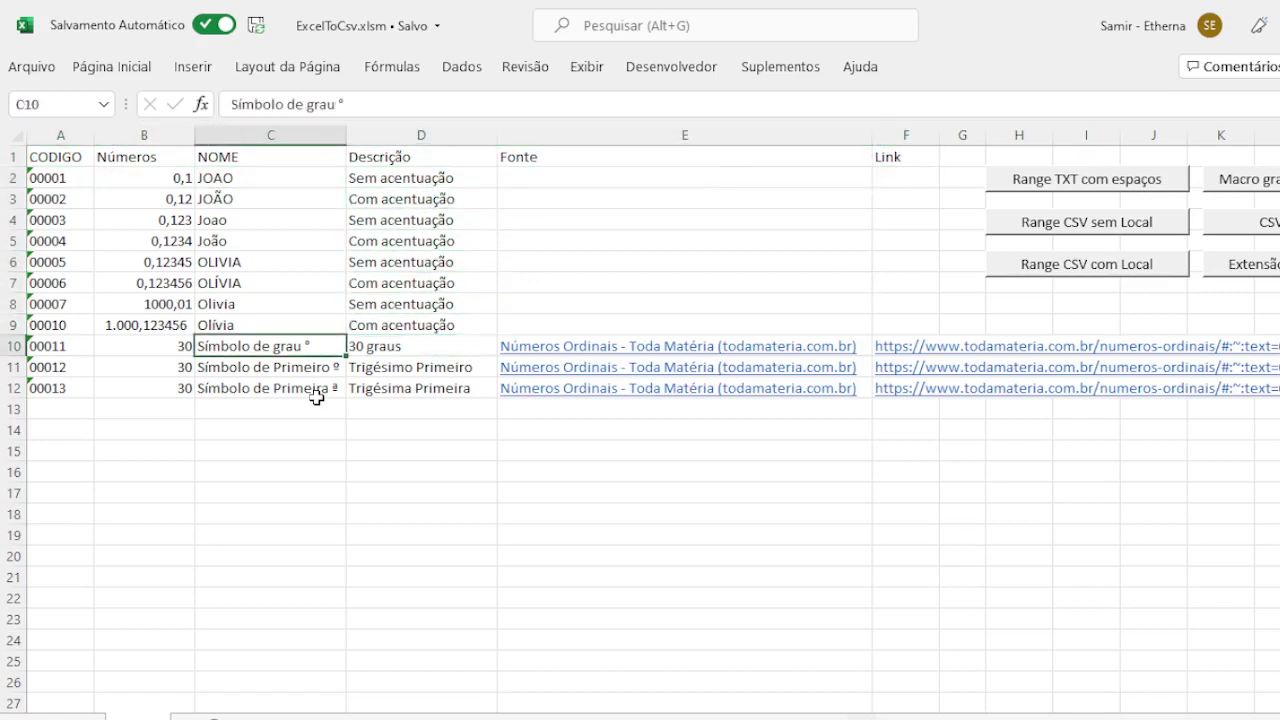
{"action": "key", "text": "Left"}
{"action": "key", "text": "Left"}
{"action": "key", "text": "Right"}
{"action": "key", "text": "Right"}
{"action": "key", "text": "Right"}
{"action": "key", "text": "Left"}
{"action": "key", "text": "Left"}
{"action": "key", "text": "Down"}
{"action": "key", "text": "Down"}
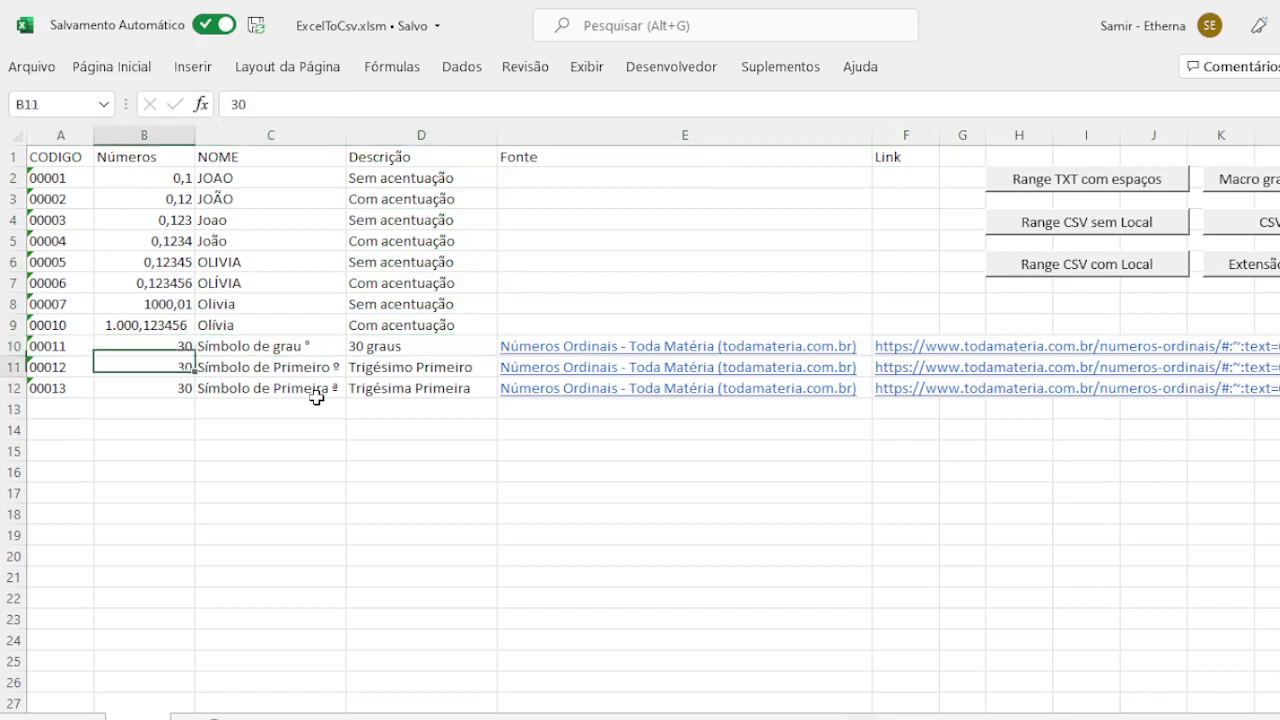
Examine the Números values of the three symbol records in cells B10 to B12.
{"action": "key", "text": "Up"}
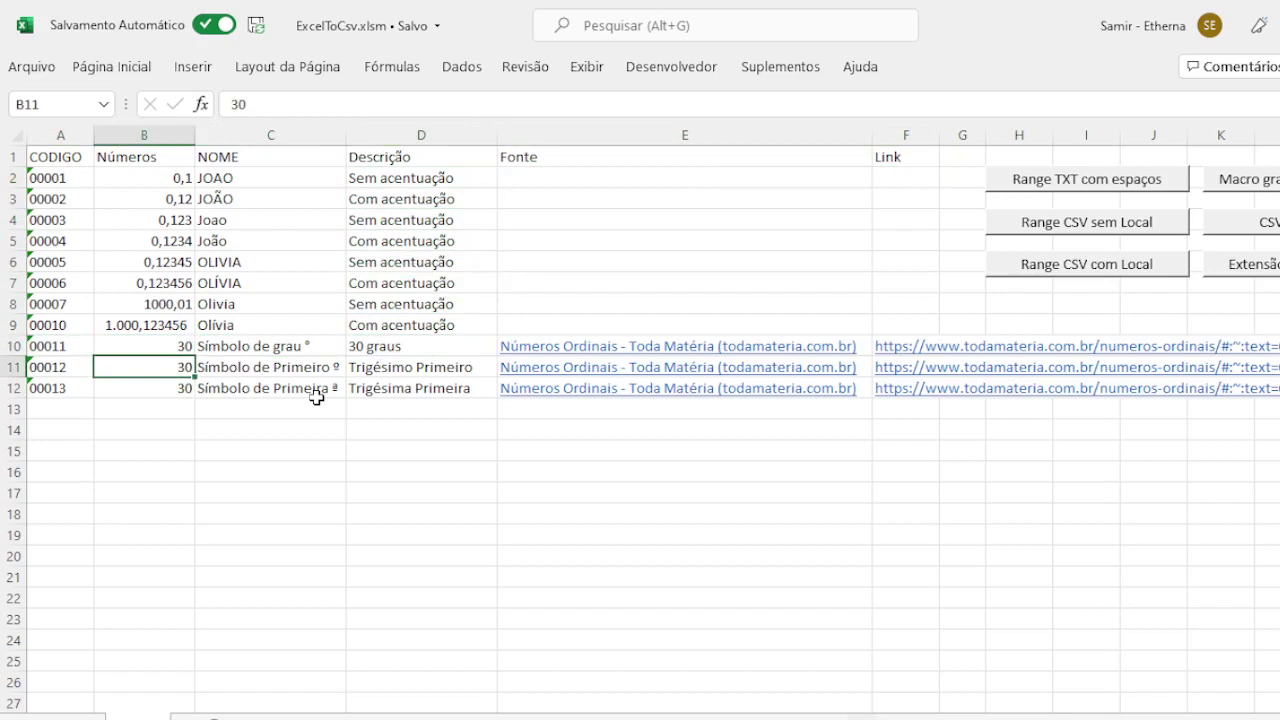
{"action": "key", "text": "Up"}
{"action": "key", "text": "shift+Right"}
{"action": "key", "text": "shift+Left"}
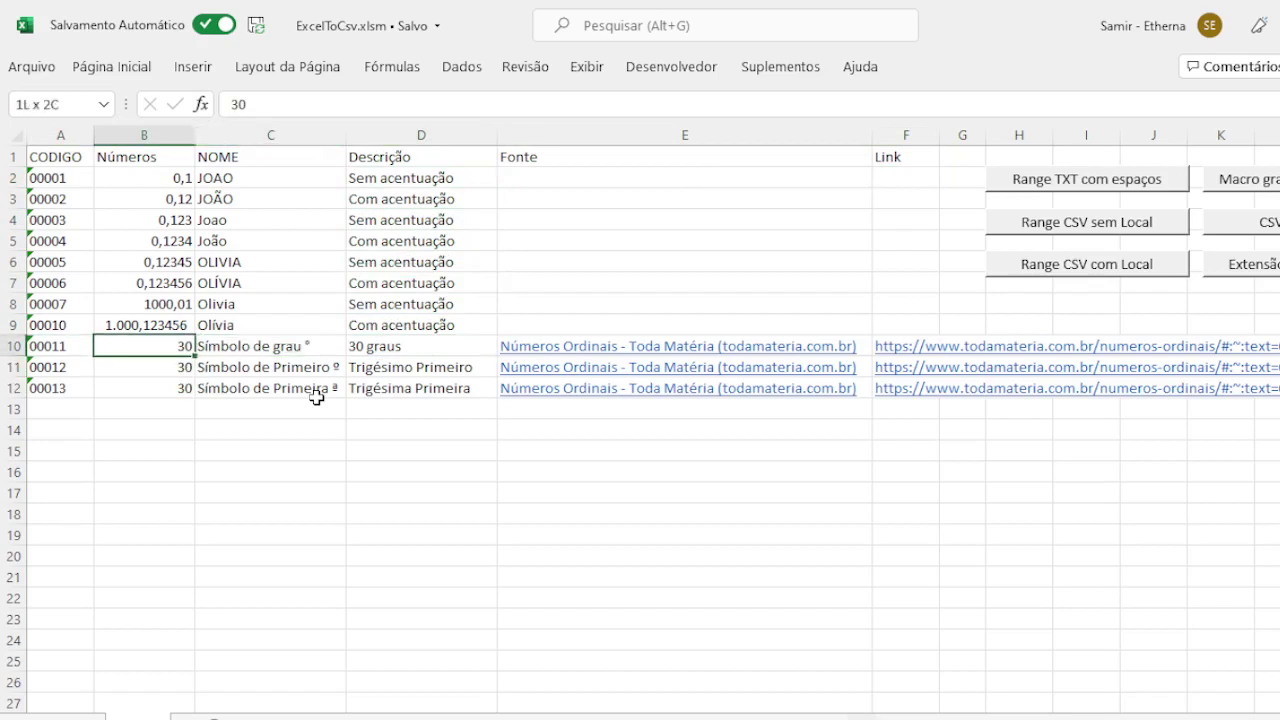
{"action": "key", "text": "shift+Down"}
{"action": "key", "text": "shift+Down"}
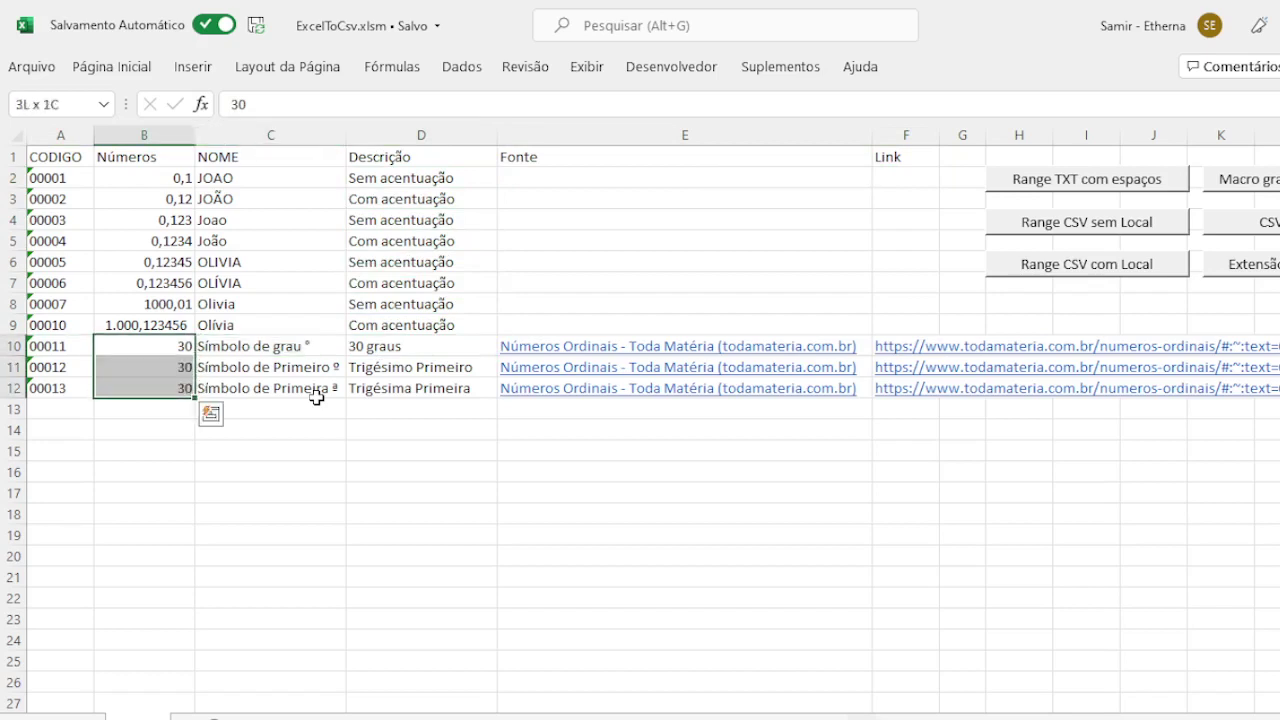
{"action": "key", "text": "Up"}
{"action": "key", "text": "Down"}
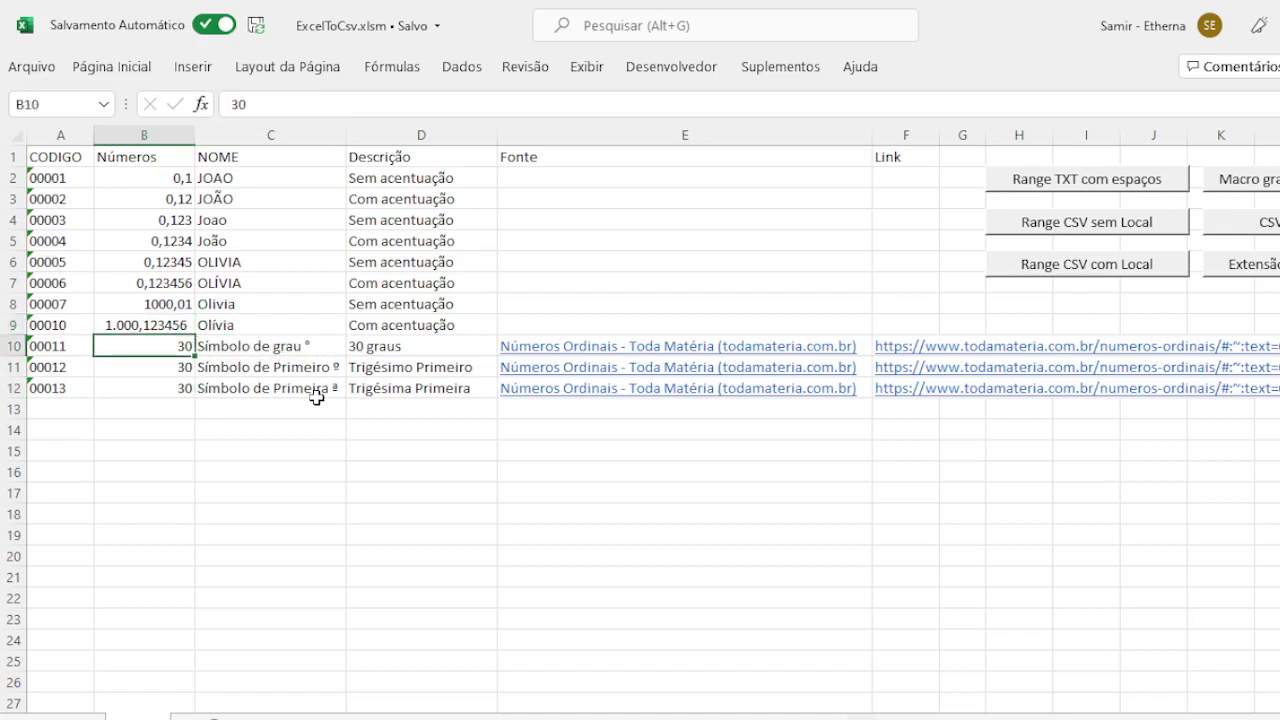
Compare the degree symbol in row 10 with the Primeiro ordinal symbol in row 11, including their Descrição values.
{"action": "key", "text": "Right"}
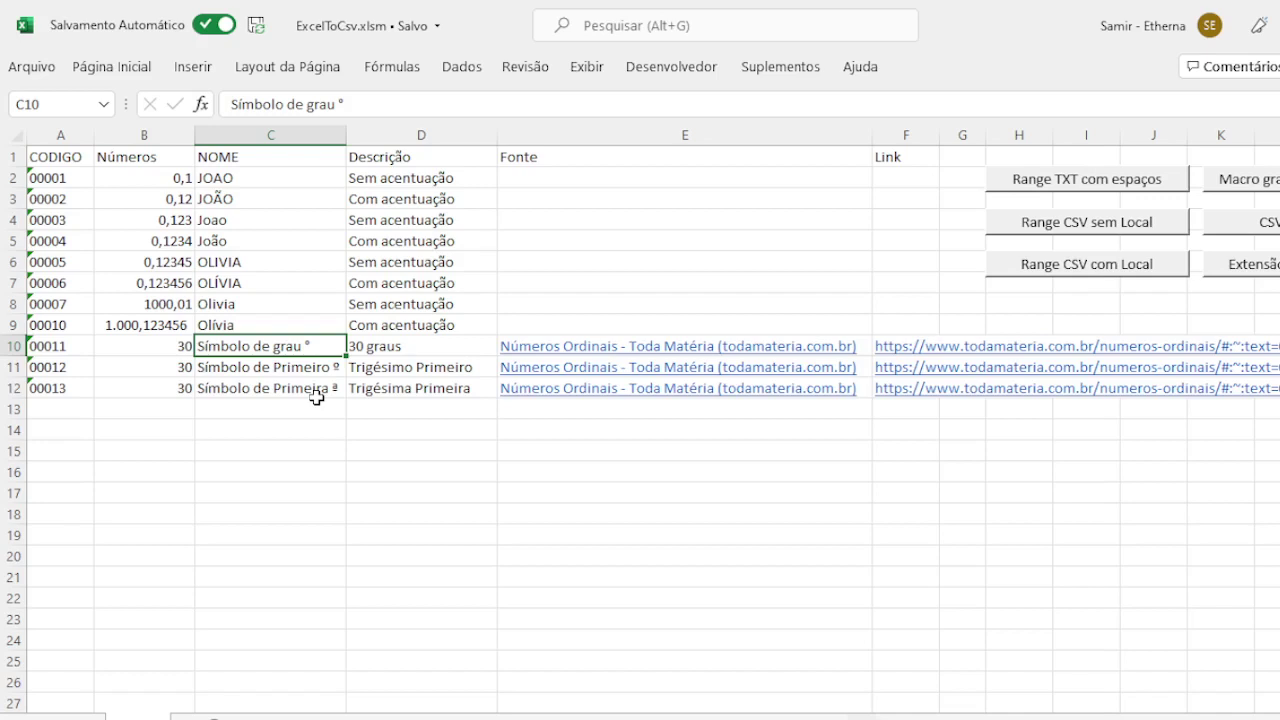
{"action": "key", "text": "Right"}
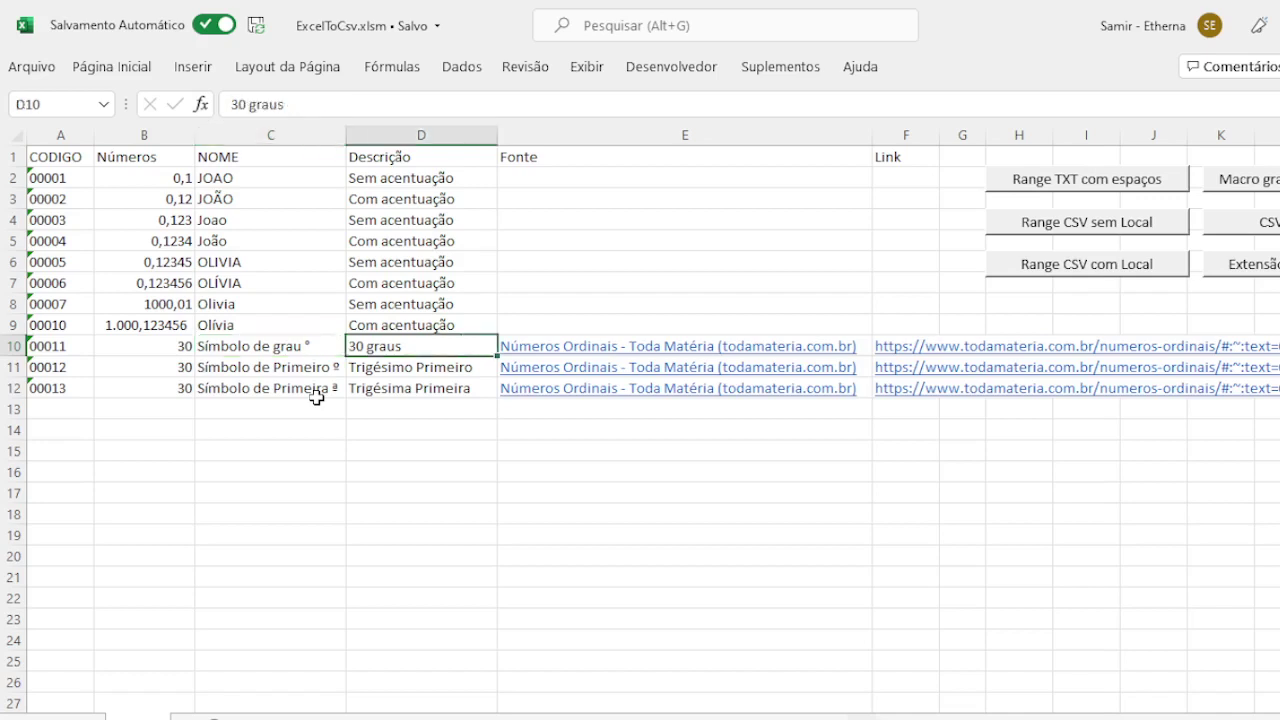
{"action": "key", "text": "Left"}
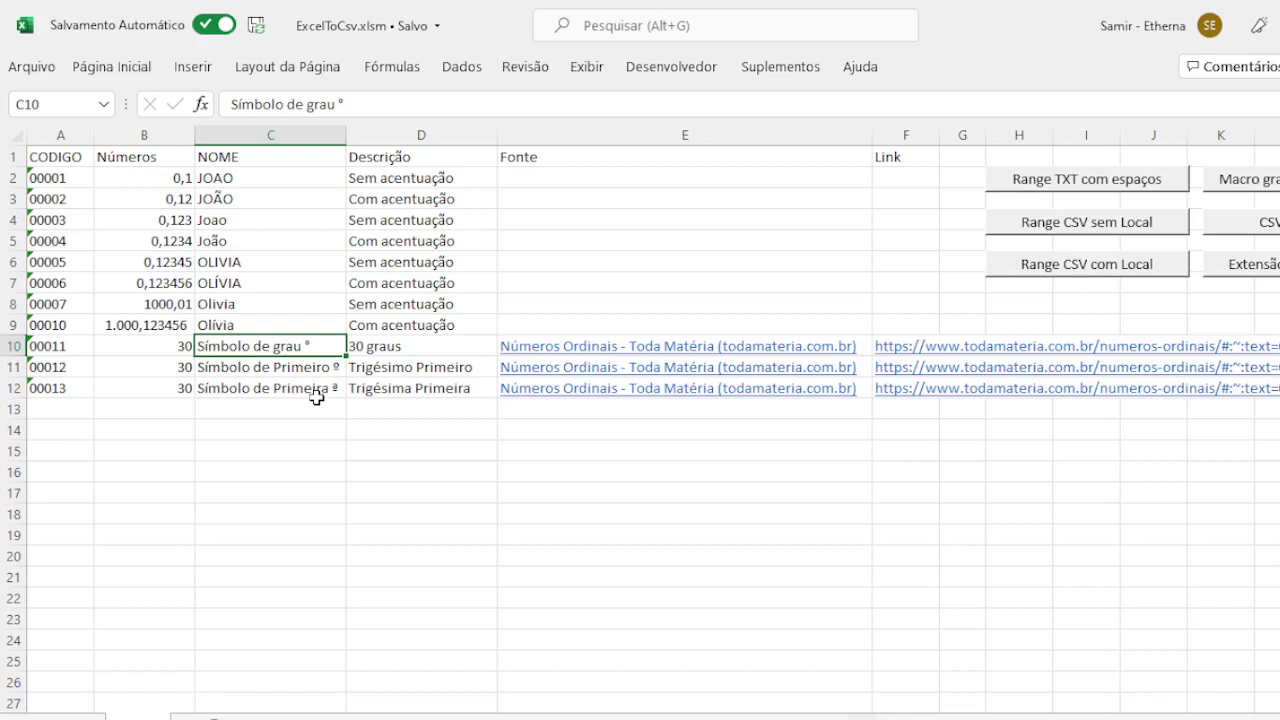
{"action": "key", "text": "Down"}
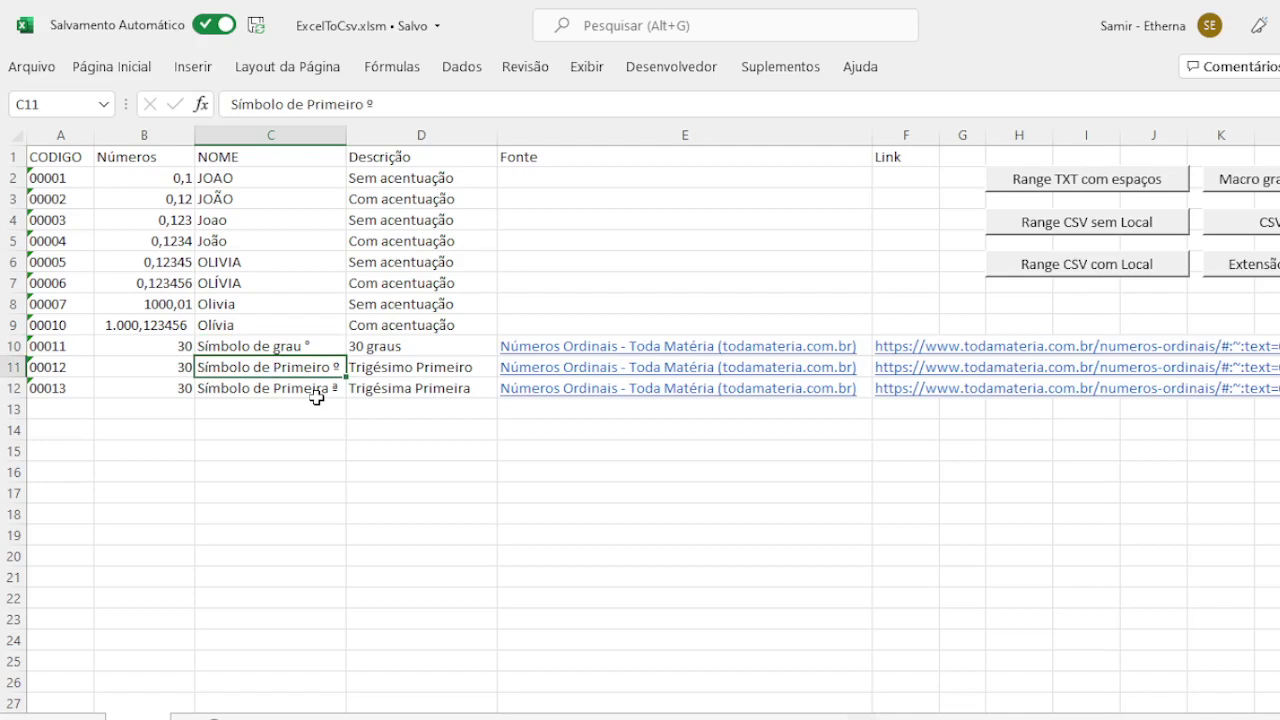
{"action": "key", "text": "Left"}
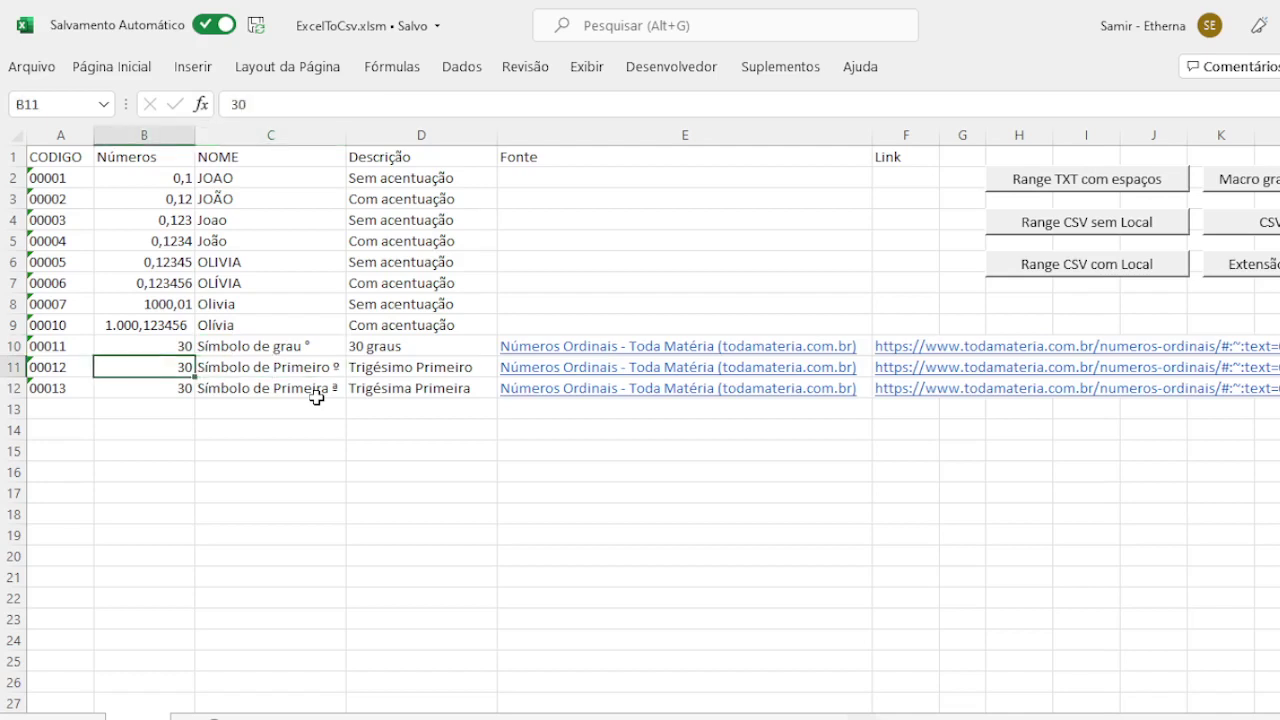
{"action": "key", "text": "Right"}
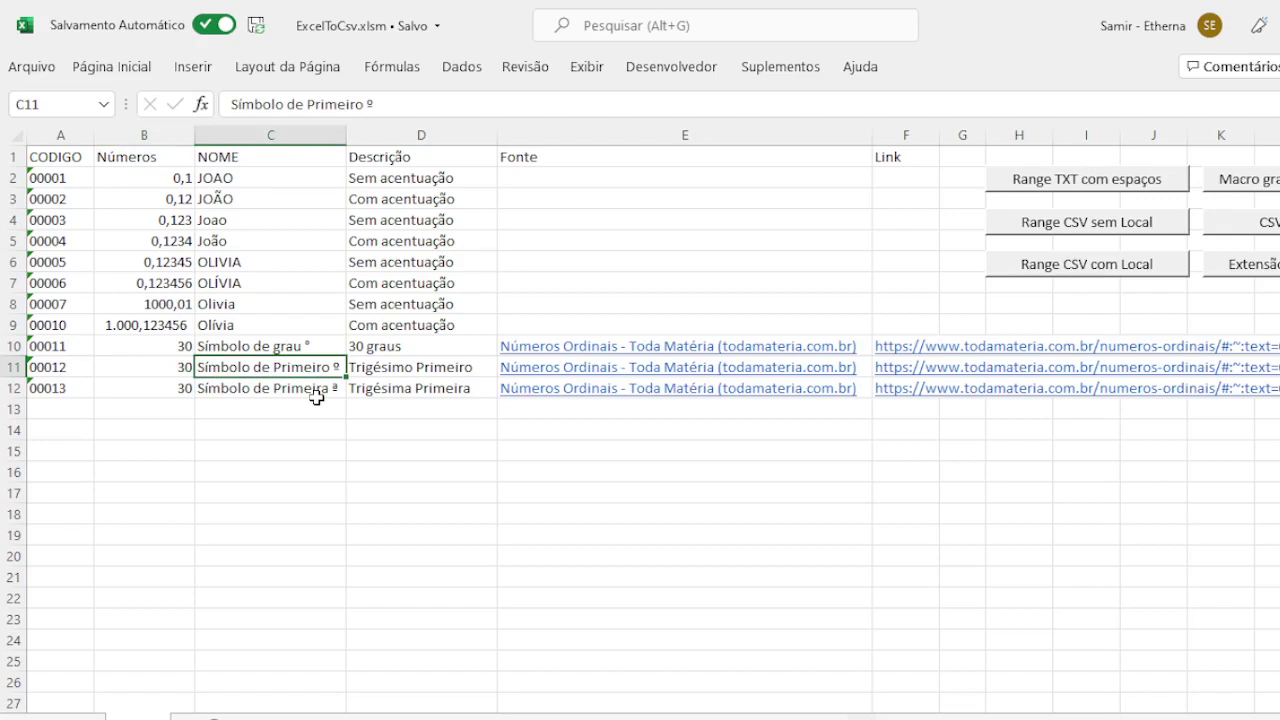
{"action": "key", "text": "Right"}
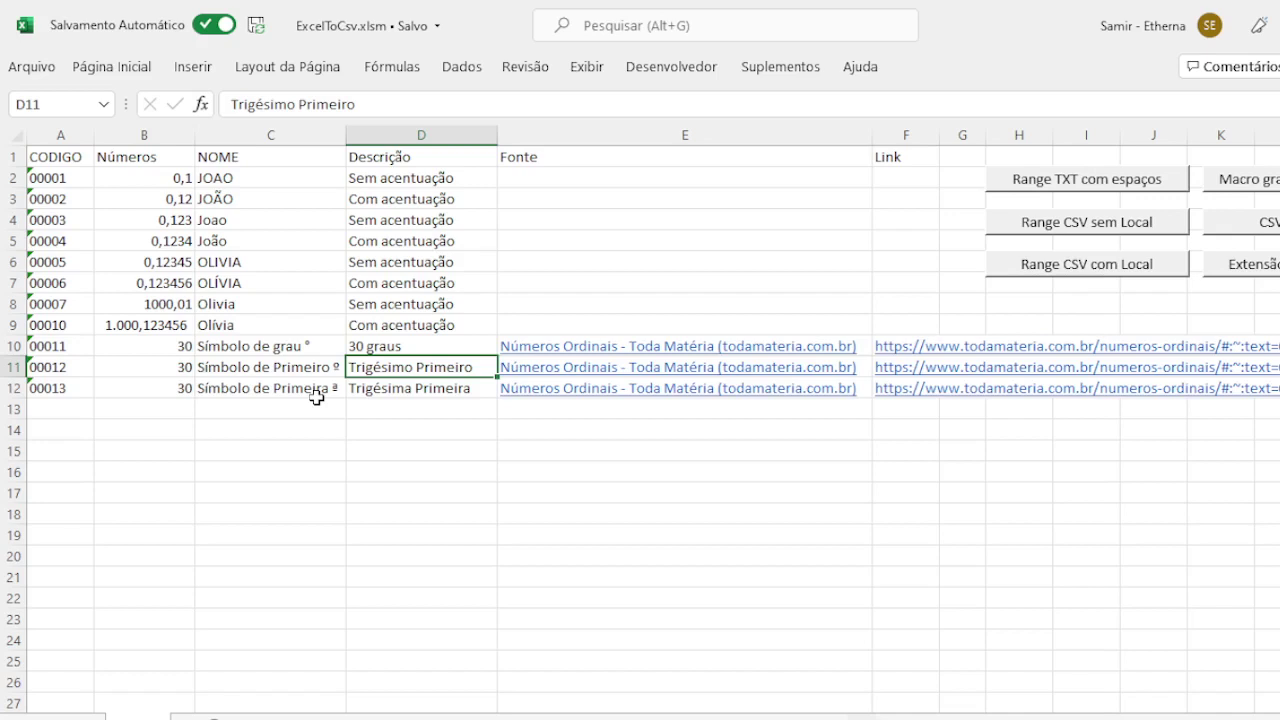
{"action": "key", "text": "Left"}
{"action": "key", "text": "Left"}
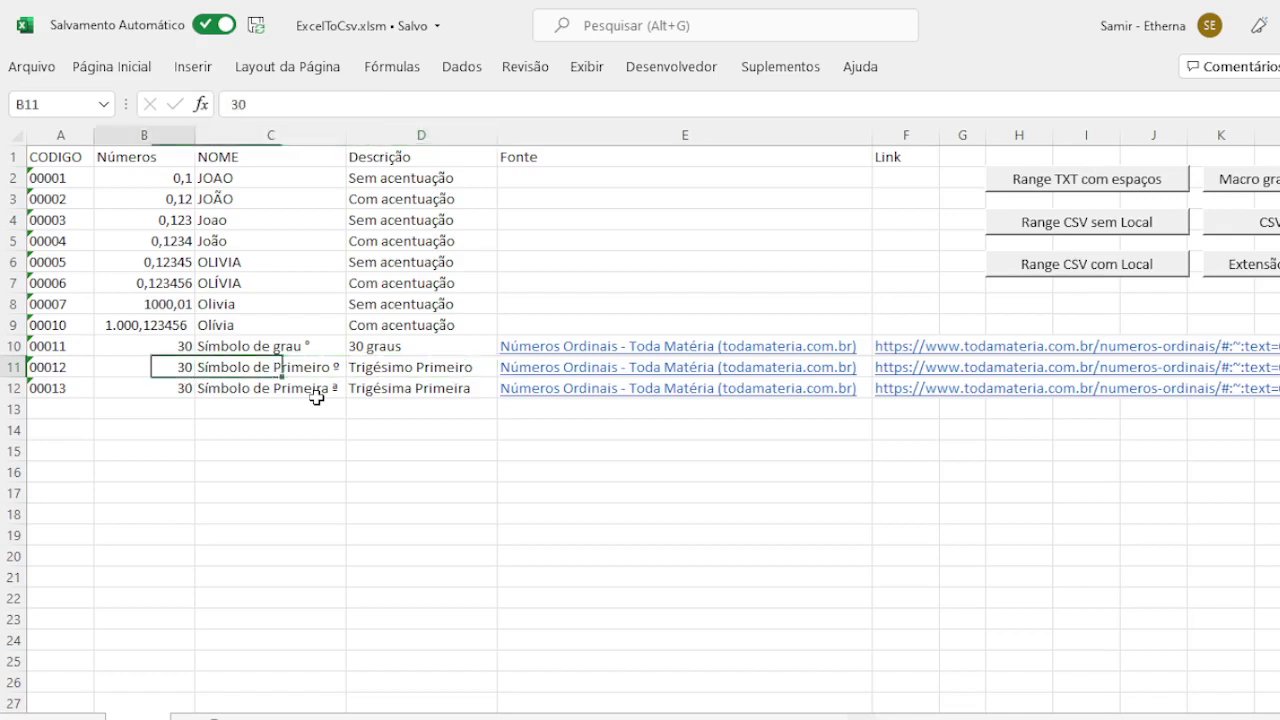
Examine the Primeira ordinal symbol record in row 12 across its NOME and Descrição columns.
{"action": "key", "text": "Down"}
{"action": "key", "text": "Right"}
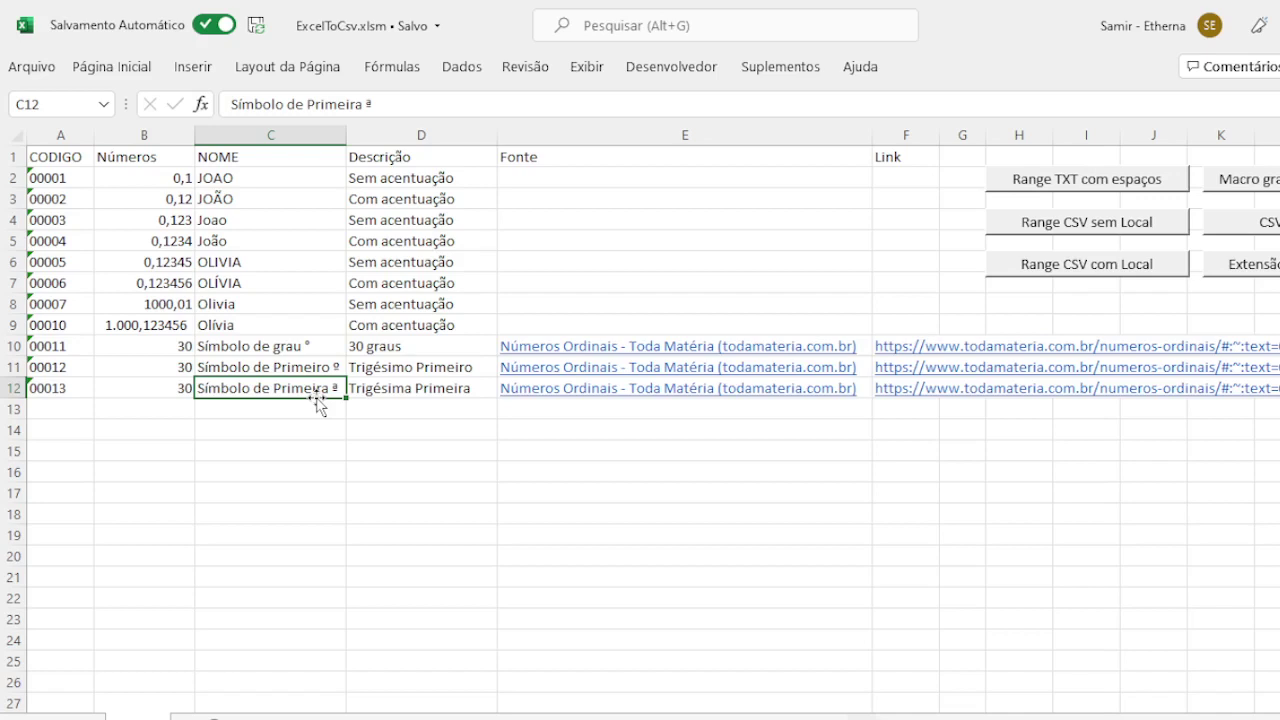
{"action": "key", "text": "Right"}
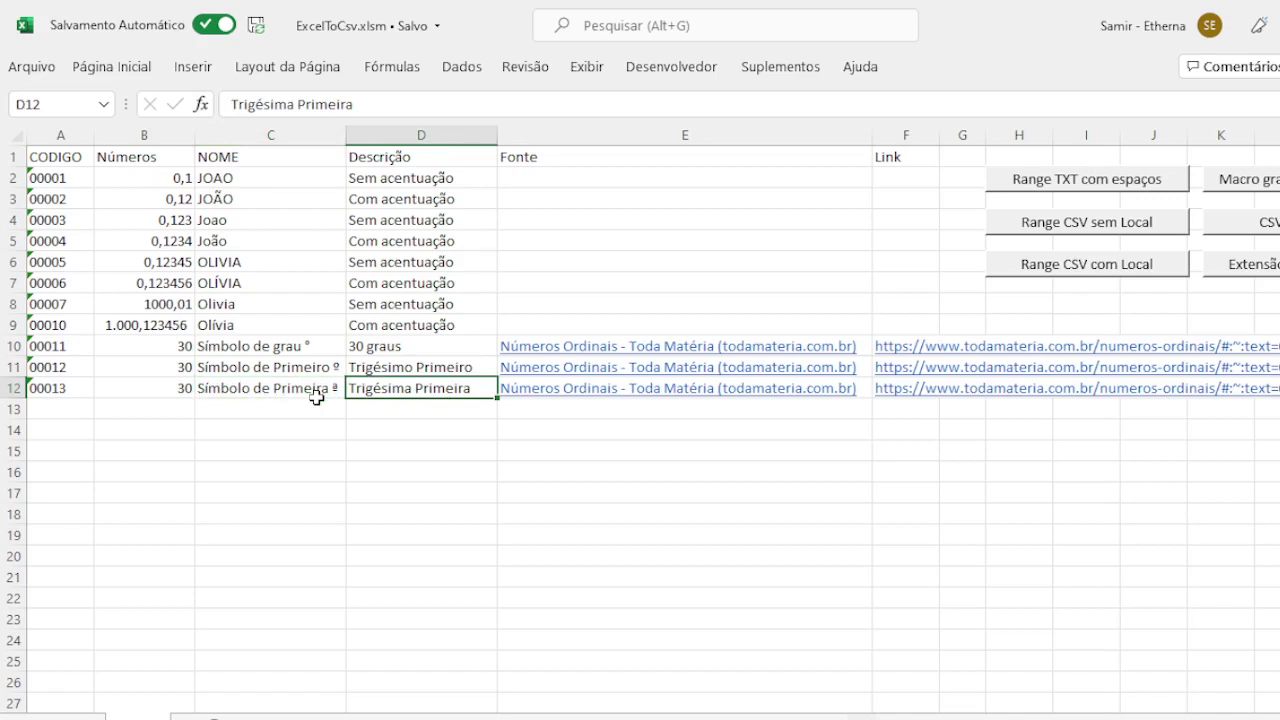
Compare the Descrição and NOME values of the three symbol records in rows 10 to 12.
{"action": "key", "text": "Up"}
{"action": "key", "text": "Up"}
{"action": "key", "text": "Down"}
{"action": "key", "text": "Down"}
{"action": "key", "text": "Left"}
{"action": "key", "text": "Left"}
{"action": "key", "text": "Right"}
{"action": "key", "text": "Up"}
{"action": "key", "text": "Up"}
{"action": "key", "text": "Up"}
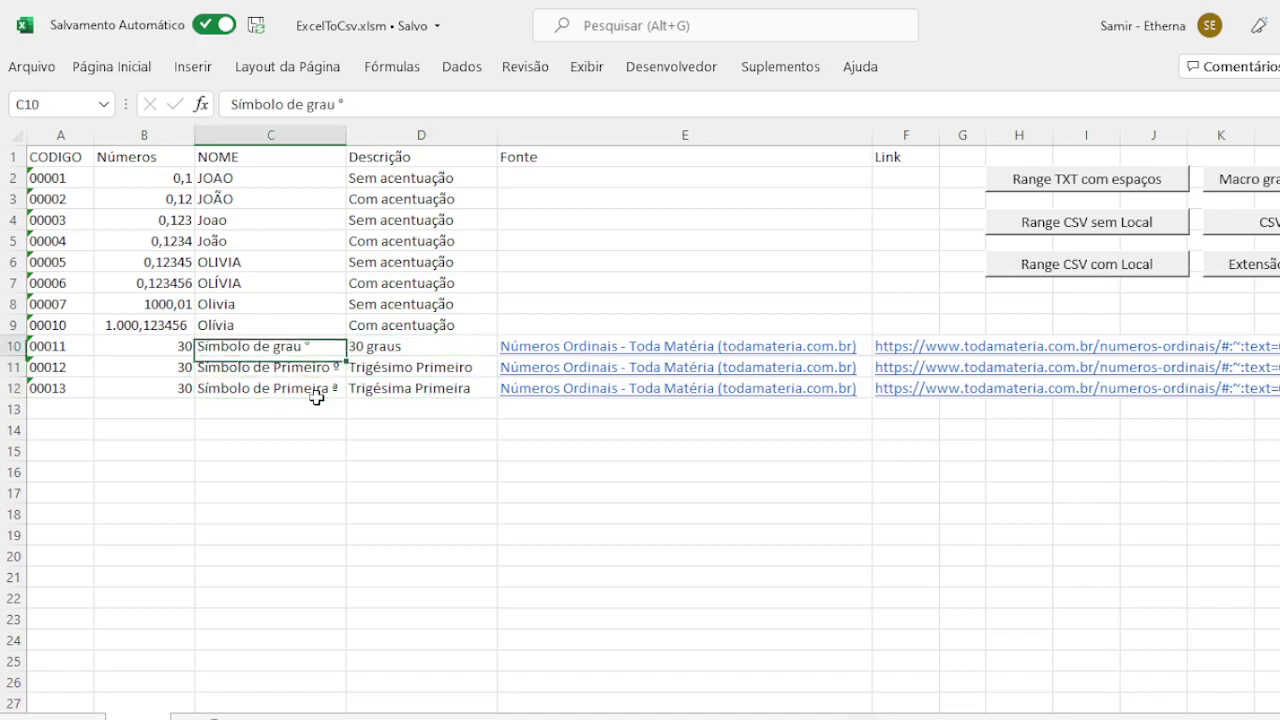
Review the NOME column from row 10 up to its header, along with the CODIGO and Números headers.
{"action": "key", "text": "Up"}
{"action": "key", "text": "Up"}
{"action": "key", "text": "Up"}
{"action": "key", "text": "Up"}
{"action": "key", "text": "Up"}
{"action": "key", "text": "Up"}
{"action": "key", "text": "Up"}
{"action": "key", "text": "Up"}
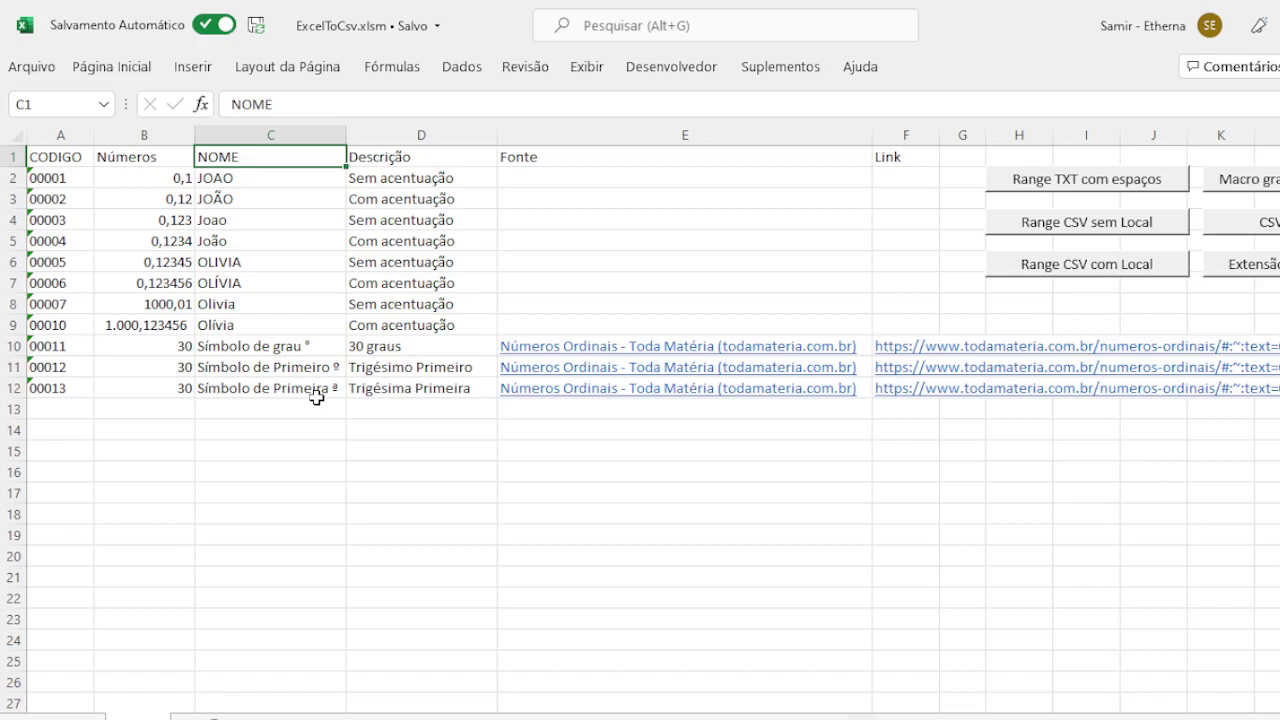
{"action": "key", "text": "Left"}
{"action": "key", "text": "Left"}
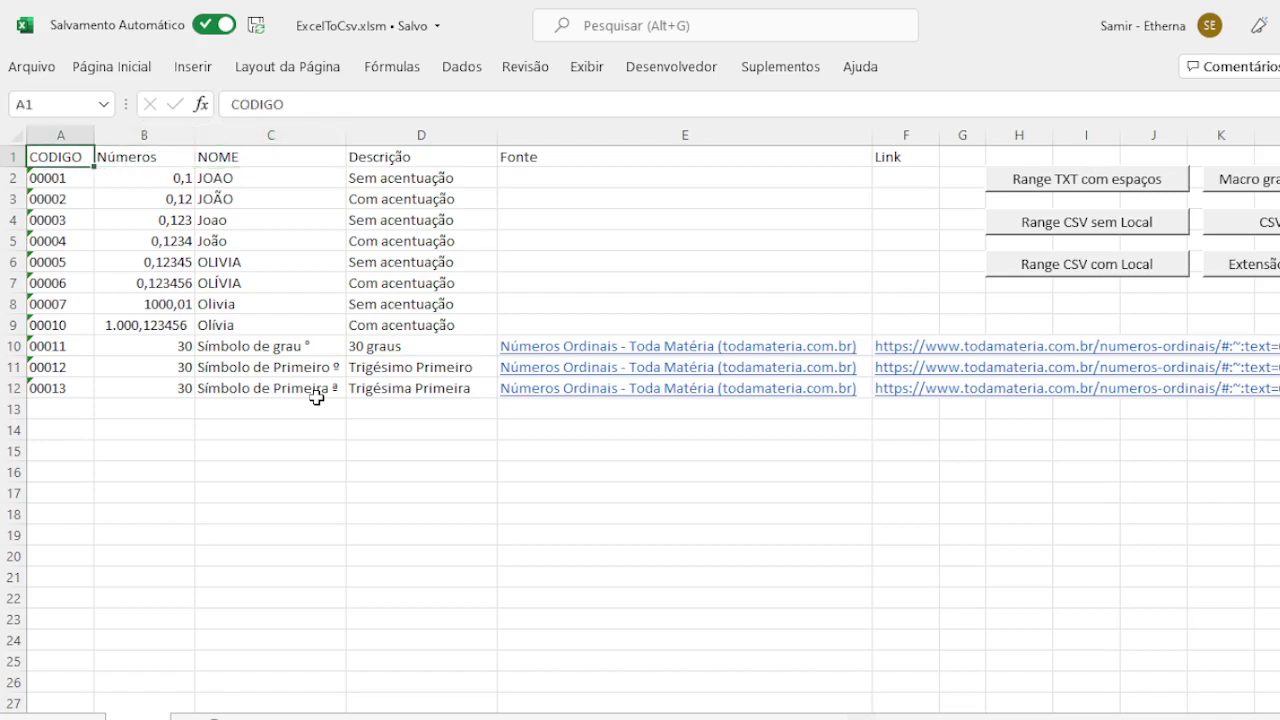
{"action": "key", "text": "Right"}
{"action": "key", "text": "Right"}
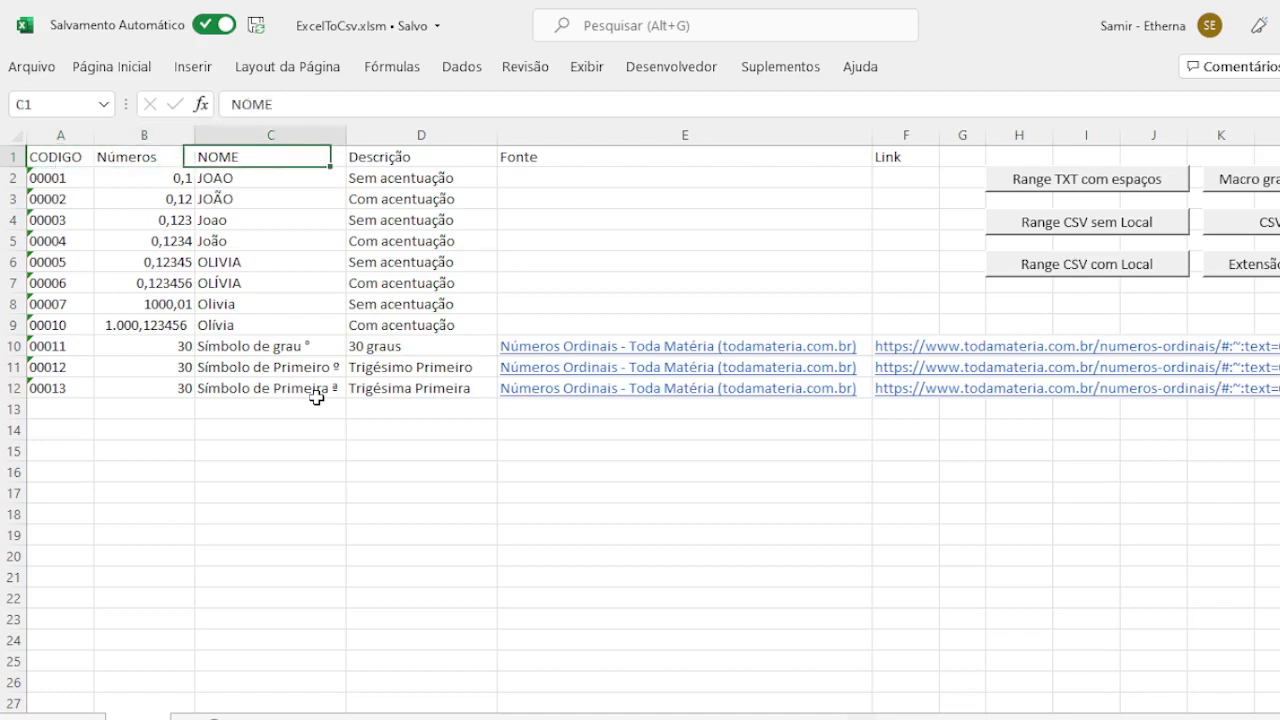
Examine the unaccented and accented names in the NOME column from row 2 to row 8.
{"action": "key", "text": "Down"}
{"action": "key", "text": "Down"}
{"action": "key", "text": "Down"}
{"action": "key", "text": "Down"}
{"action": "key", "text": "Up"}
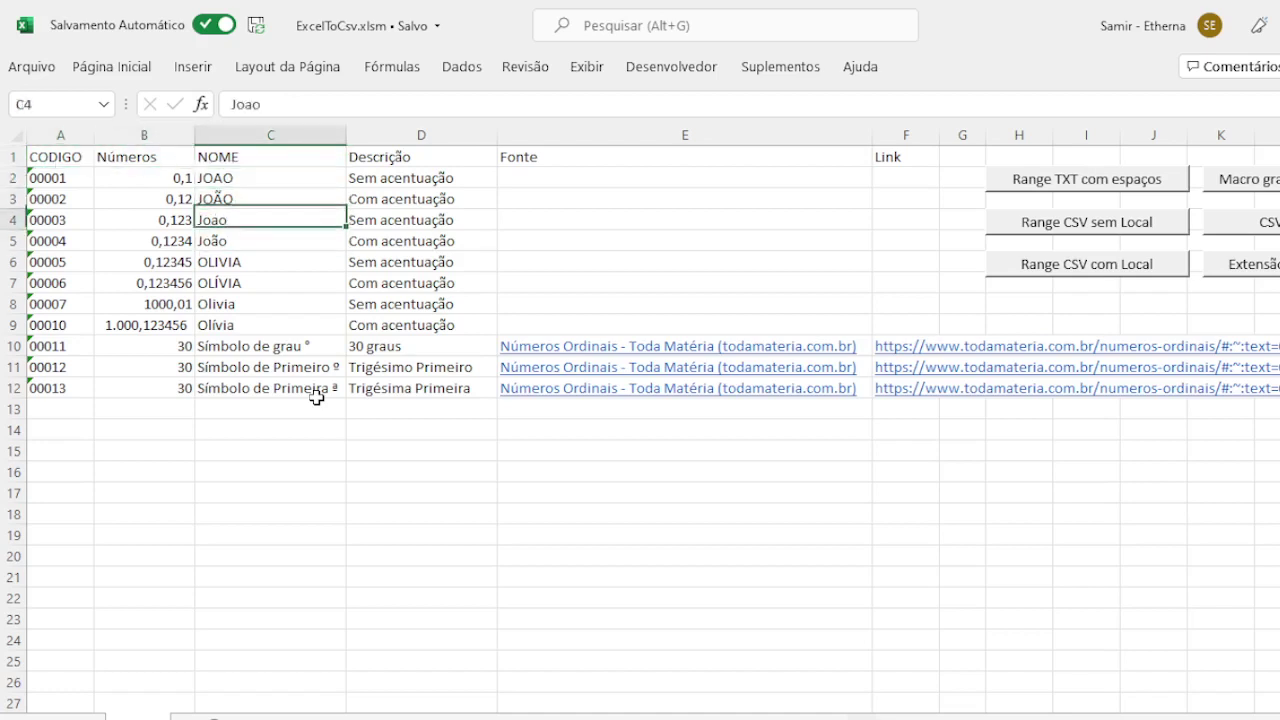
{"action": "key", "text": "Down"}
{"action": "key", "text": "Down"}
{"action": "key", "text": "Down"}
{"action": "key", "text": "Down"}
Check the Descrição entry in row 7 and the degree-symbol text in C10.
{"action": "key", "text": "Right"}
{"action": "key", "text": "Right"}
{"action": "key", "text": "Up"}
{"action": "key", "text": "Left"}
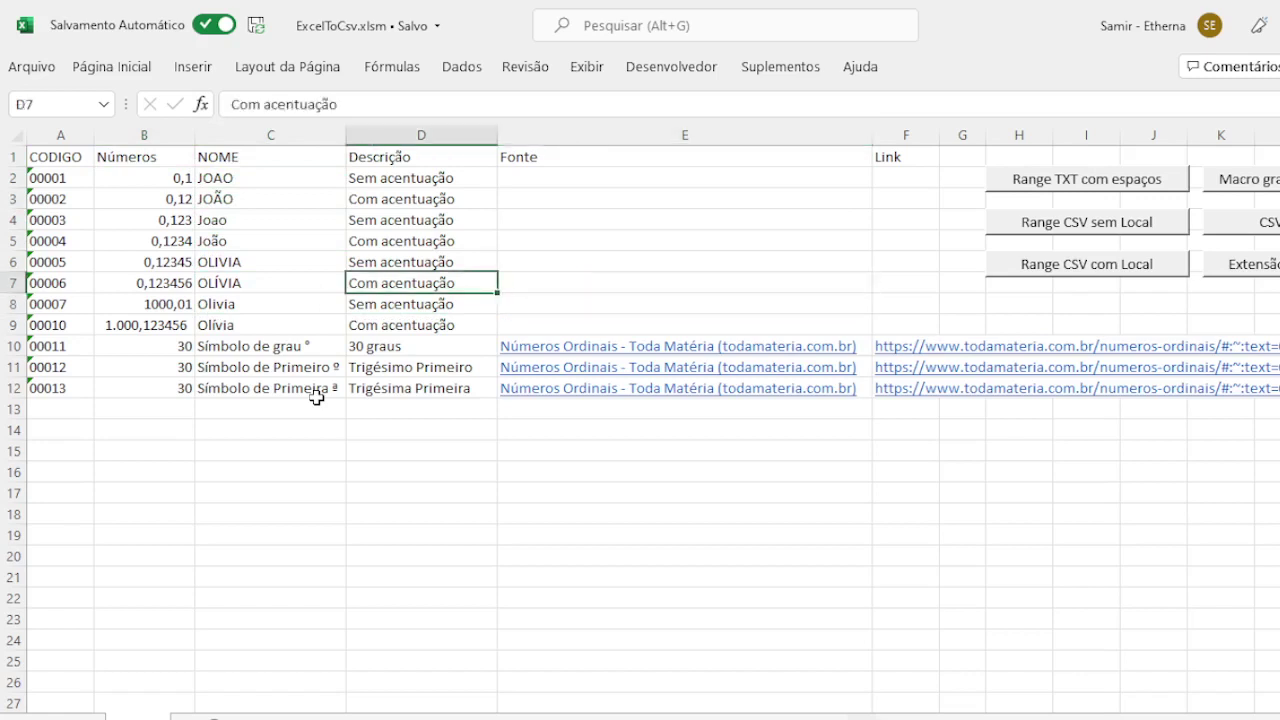
{"action": "key", "text": "Left"}
{"action": "key", "text": "Down"}
{"action": "key", "text": "Down"}
{"action": "key", "text": "Down"}
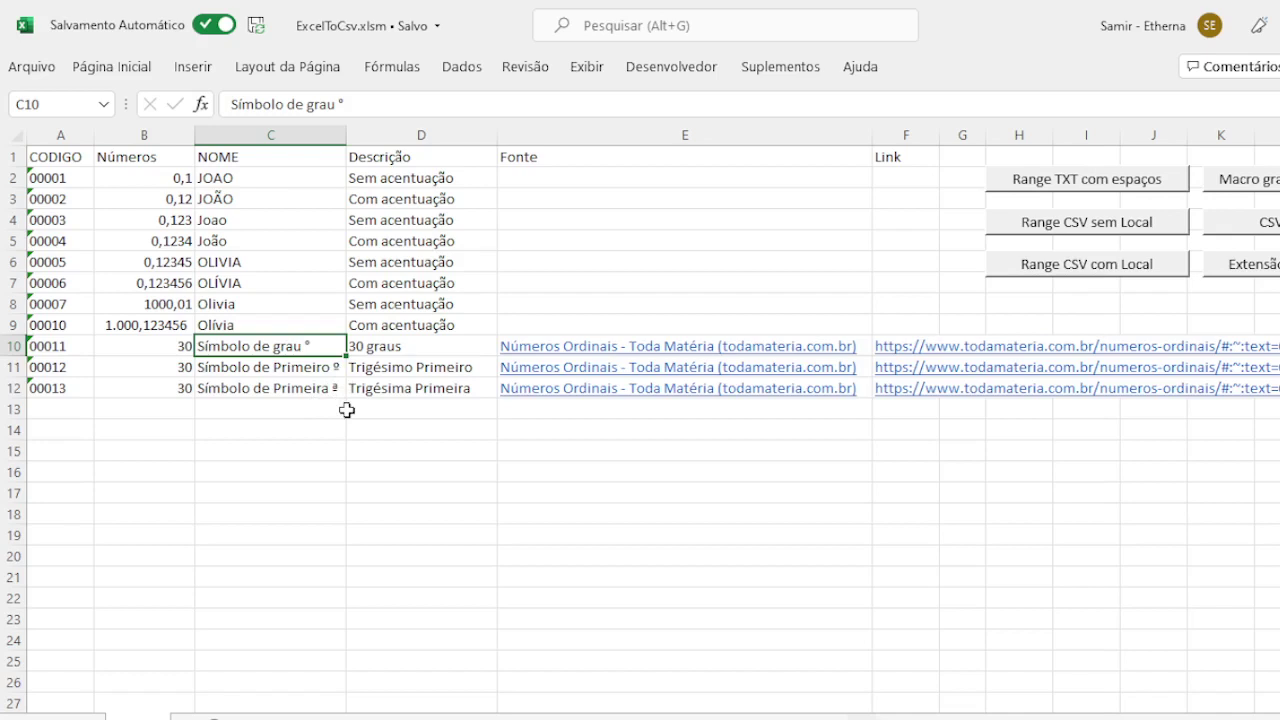
Examine the row 9 number in B9 and review the Números column up to its header.
{"action": "key", "text": "Up"}
{"action": "key", "text": "Left"}
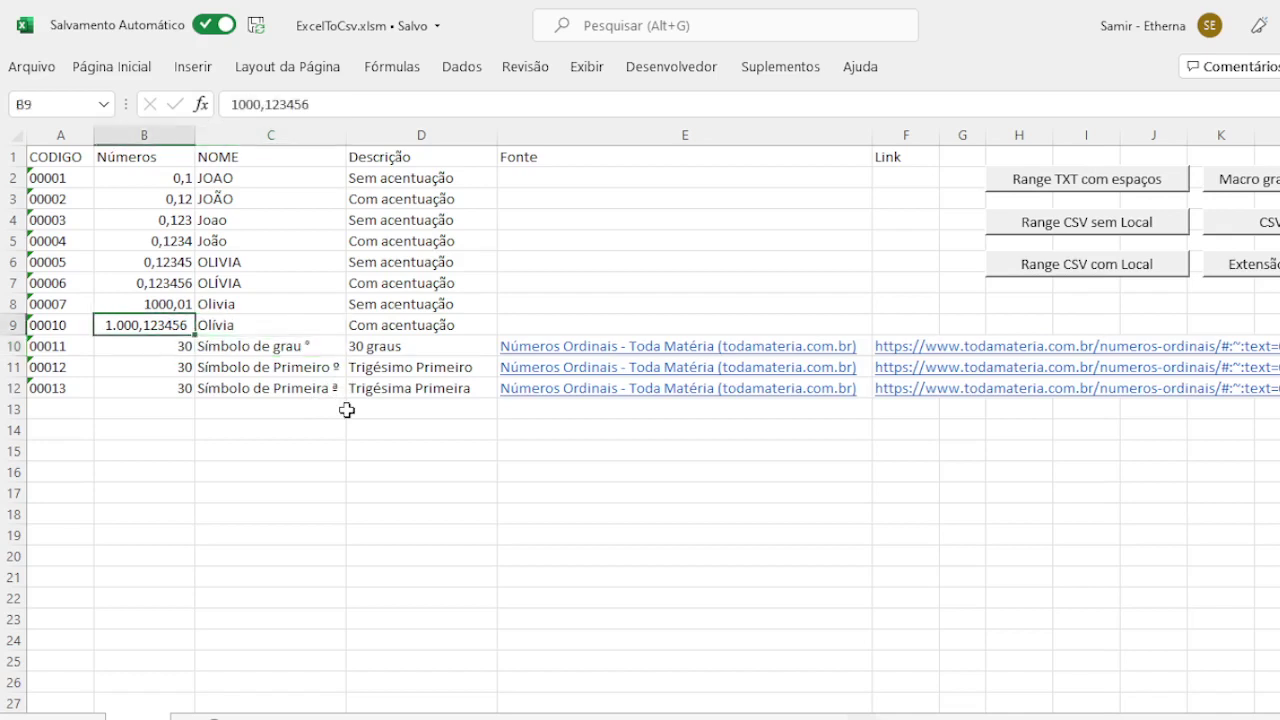
{"action": "key", "text": "Left"}
{"action": "key", "text": "Right"}
{"action": "key", "text": "Up"}
{"action": "key", "text": "Up"}
{"action": "key", "text": "ctrl+Up"}
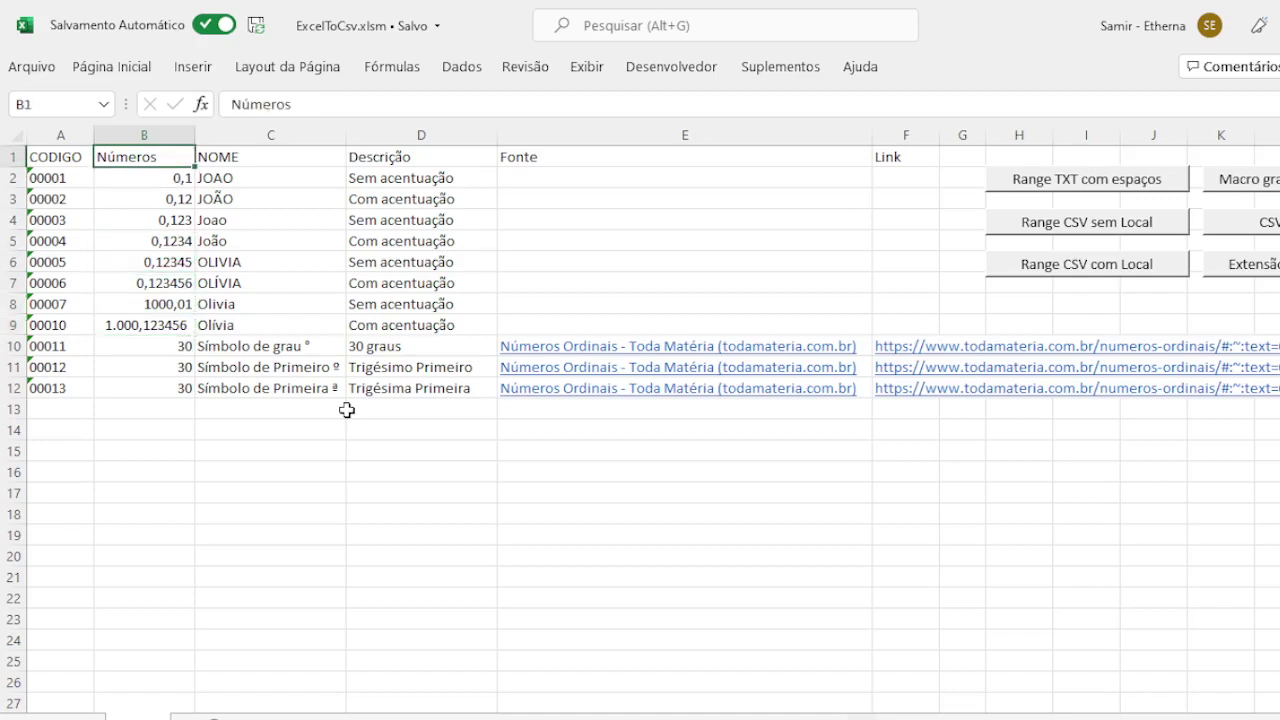
Select the decimal numbers in B2:B8 to review their increasing decimal places.
{"action": "key", "text": "Down"}
{"action": "key", "text": "Up"}
{"action": "key", "text": "Down"}
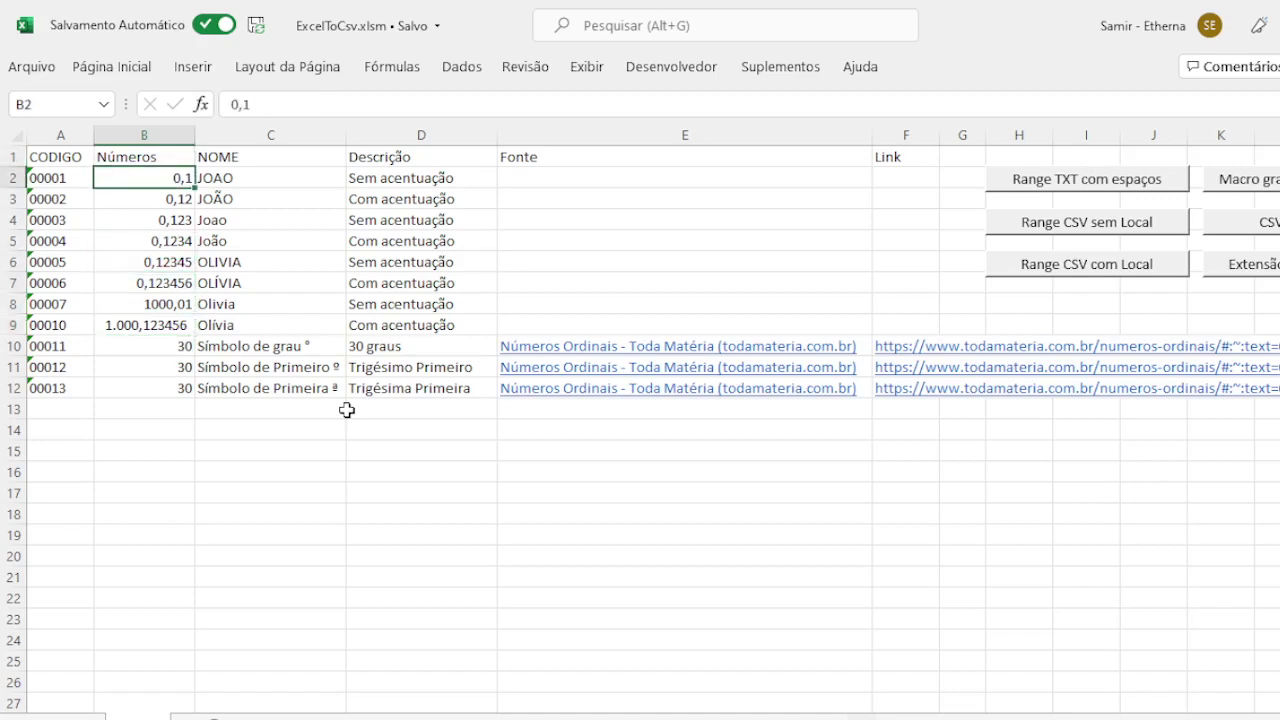
{"action": "key", "text": "shift+Down"}
{"action": "key", "text": "shift+Down"}
{"action": "key", "text": "shift+Down"}
{"action": "key", "text": "shift+Down"}
{"action": "key", "text": "shift+Down"}
{"action": "key", "text": "shift+Down"}
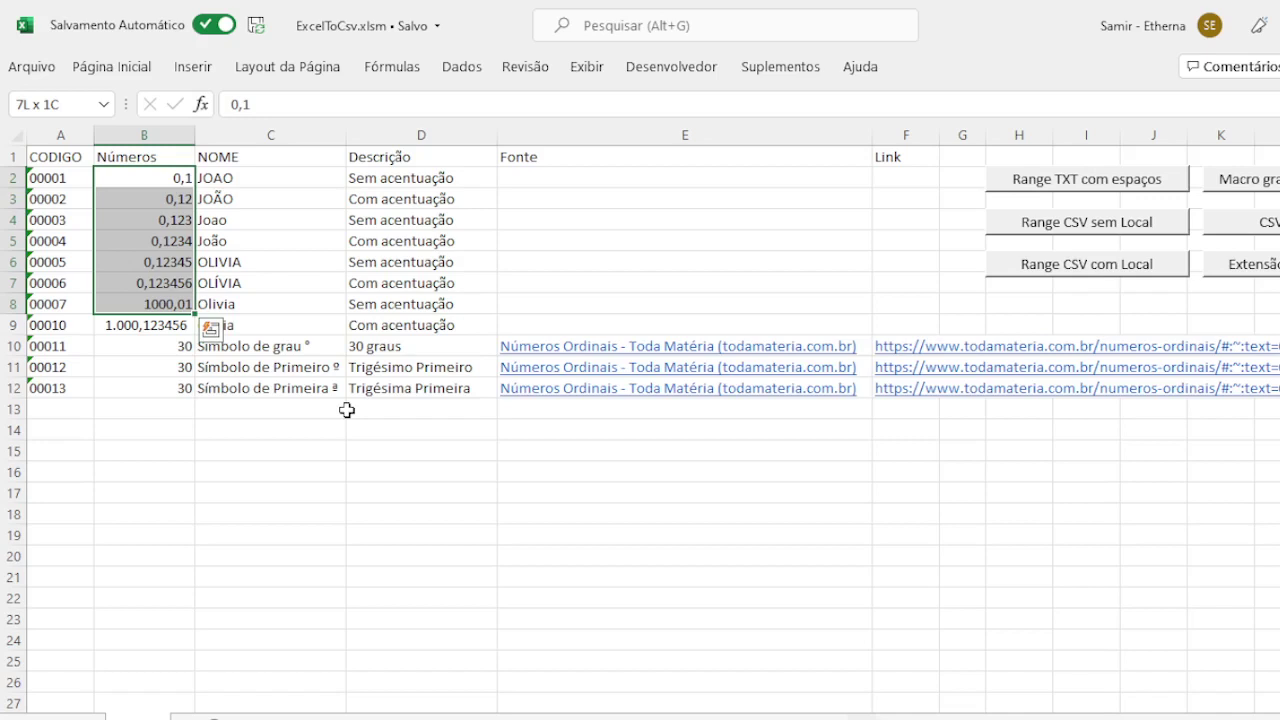
Examine each decimal value in the Números column individually, from B3 to B8.
{"action": "key", "text": "Down"}
{"action": "key", "text": "Down"}
{"action": "key", "text": "Down"}
{"action": "key", "text": "Down"}
{"action": "key", "text": "Down"}
{"action": "key", "text": "Down"}
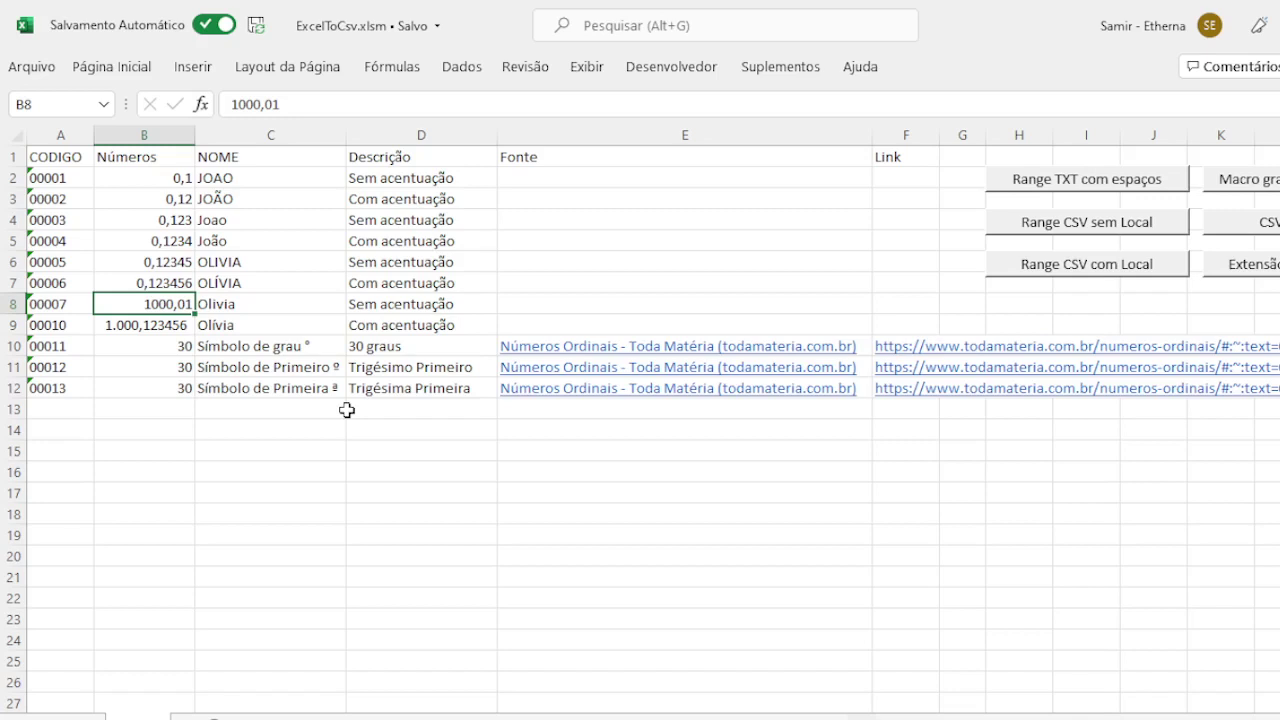
Compare the number without a thousands separator in B8 with the thousands-separated number in B9.
{"action": "key", "text": "Down"}
{"action": "key", "text": "Down"}
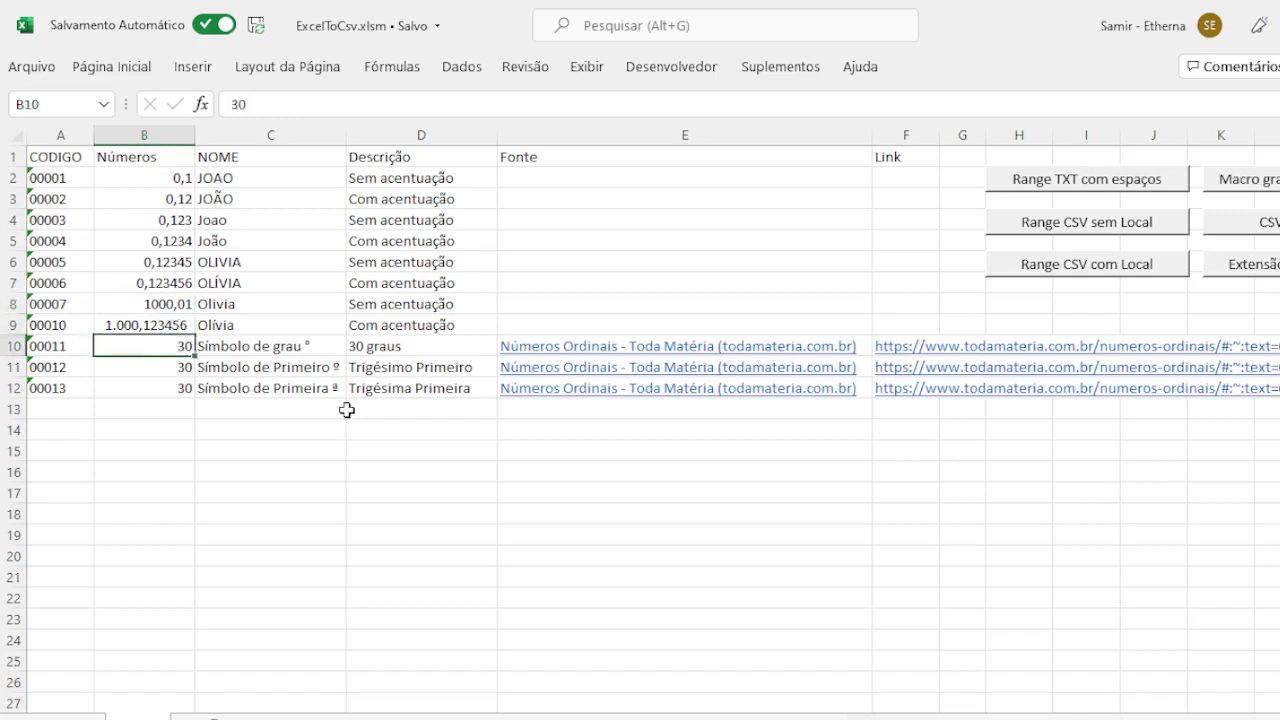
{"action": "key", "text": "Up"}
{"action": "key", "text": "Up"}
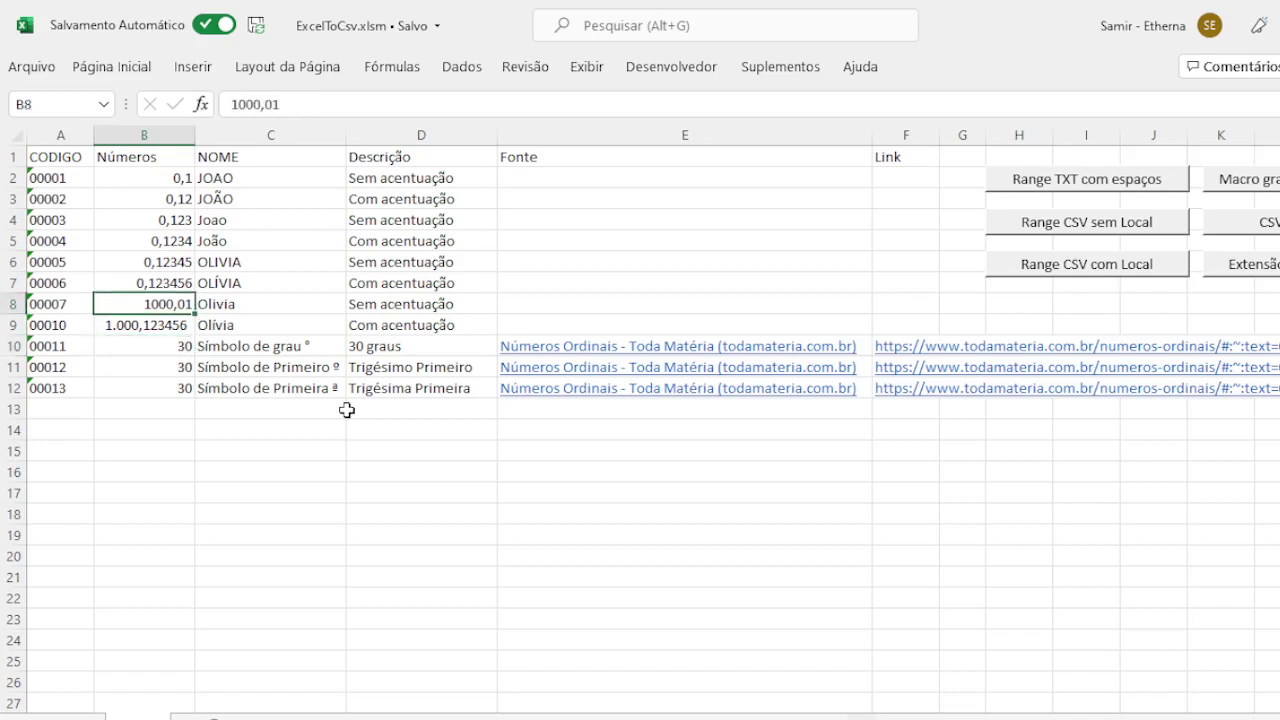
{"action": "key", "text": "Down"}
{"action": "key", "text": "Down"}
{"action": "key", "text": "Down"}
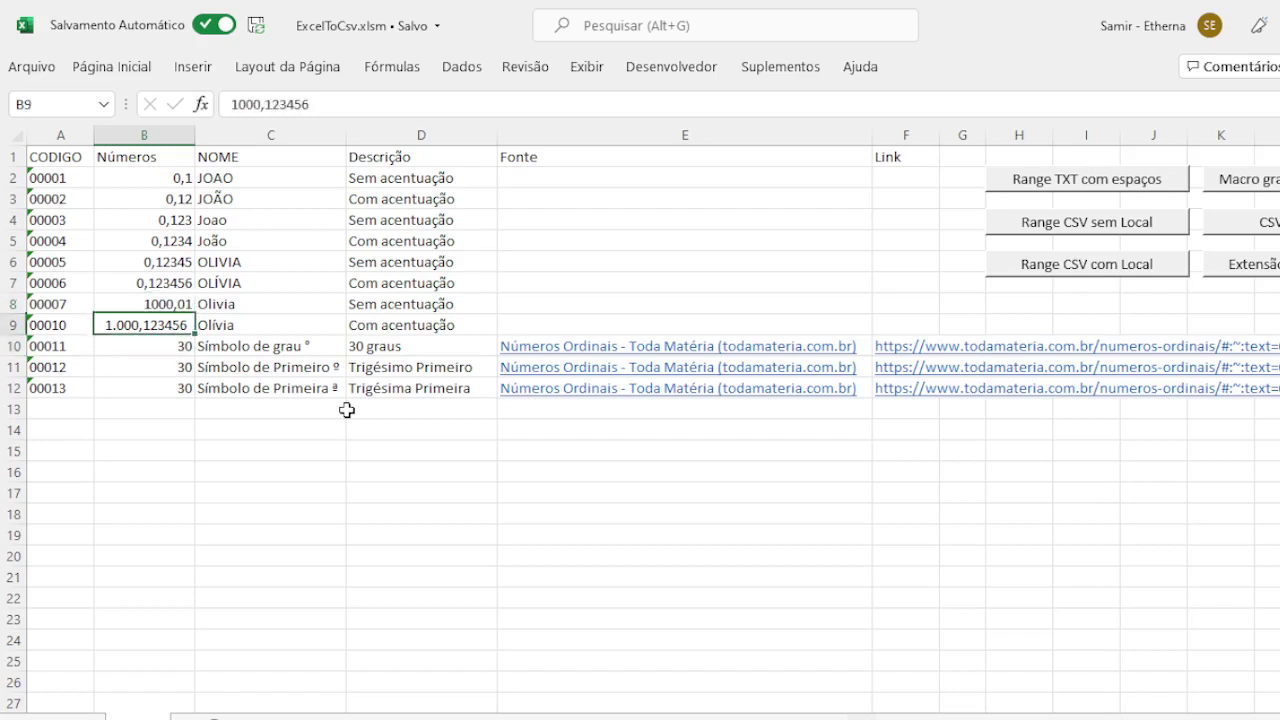
{"action": "key", "text": "Up"}
{"action": "key", "text": "Up"}
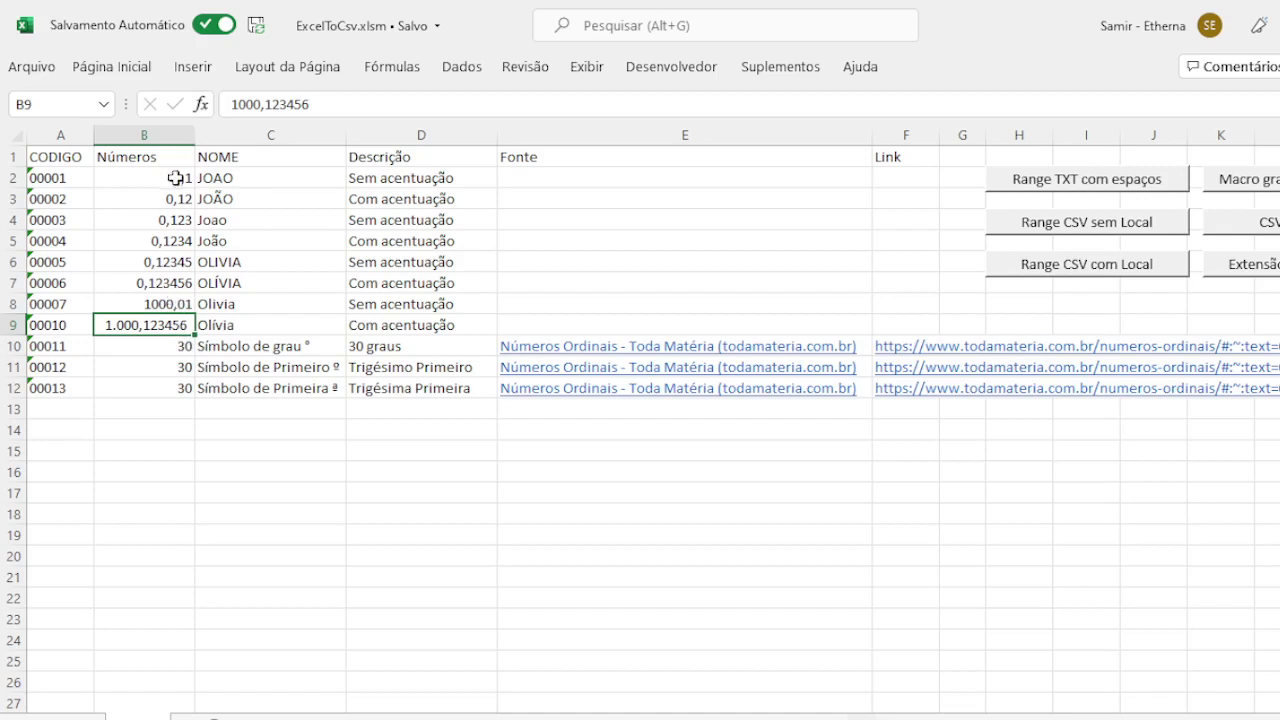
{"action": "left_click", "coordinate": [176, 305]}
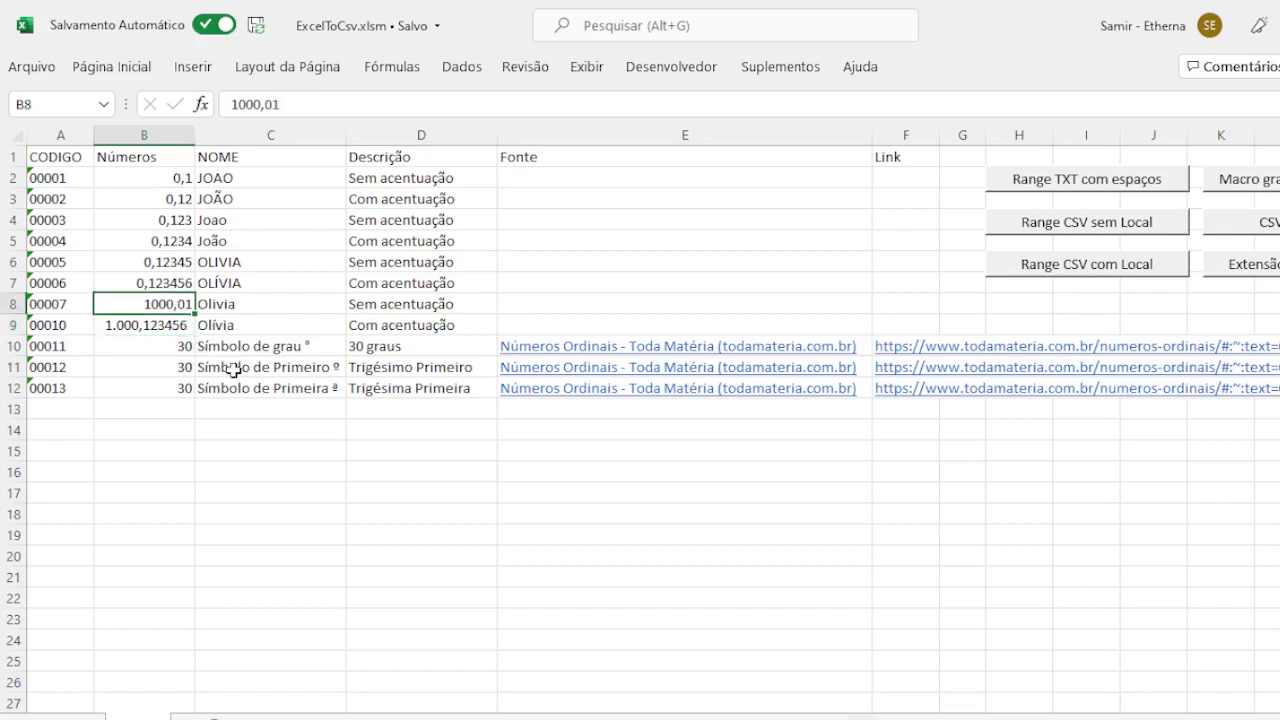
{"action": "left_click", "coordinate": [162, 325]}
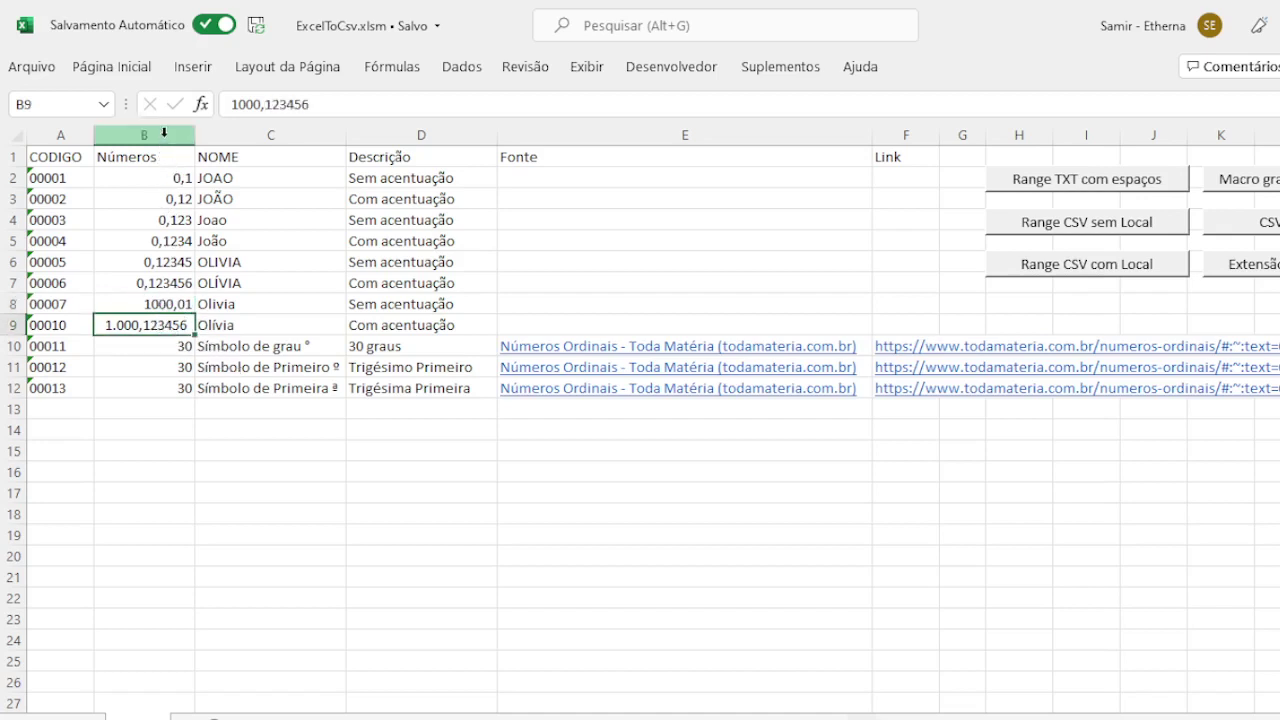
Inspect the number format of the whole Números column in Format Cells without changing it.
{"action": "left_click", "coordinate": [164, 133]}
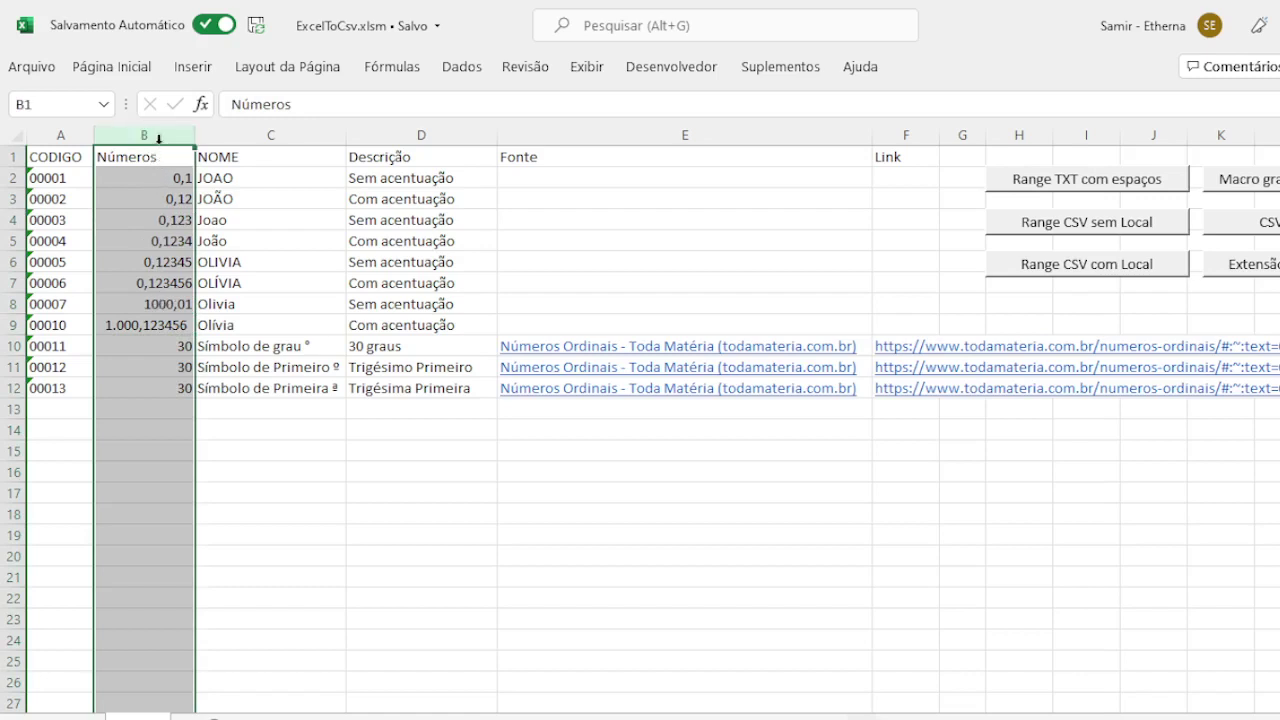
{"action": "right_click", "coordinate": [158, 136]}
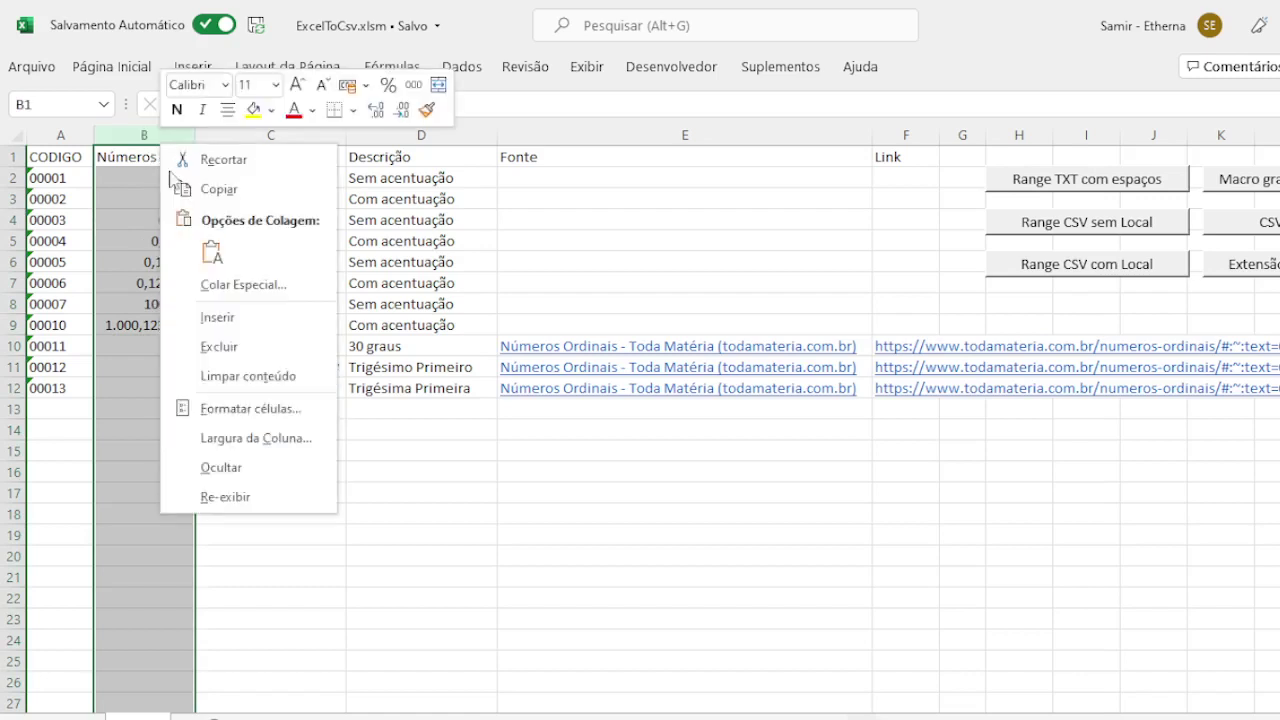
{"action": "left_click", "coordinate": [241, 409]}
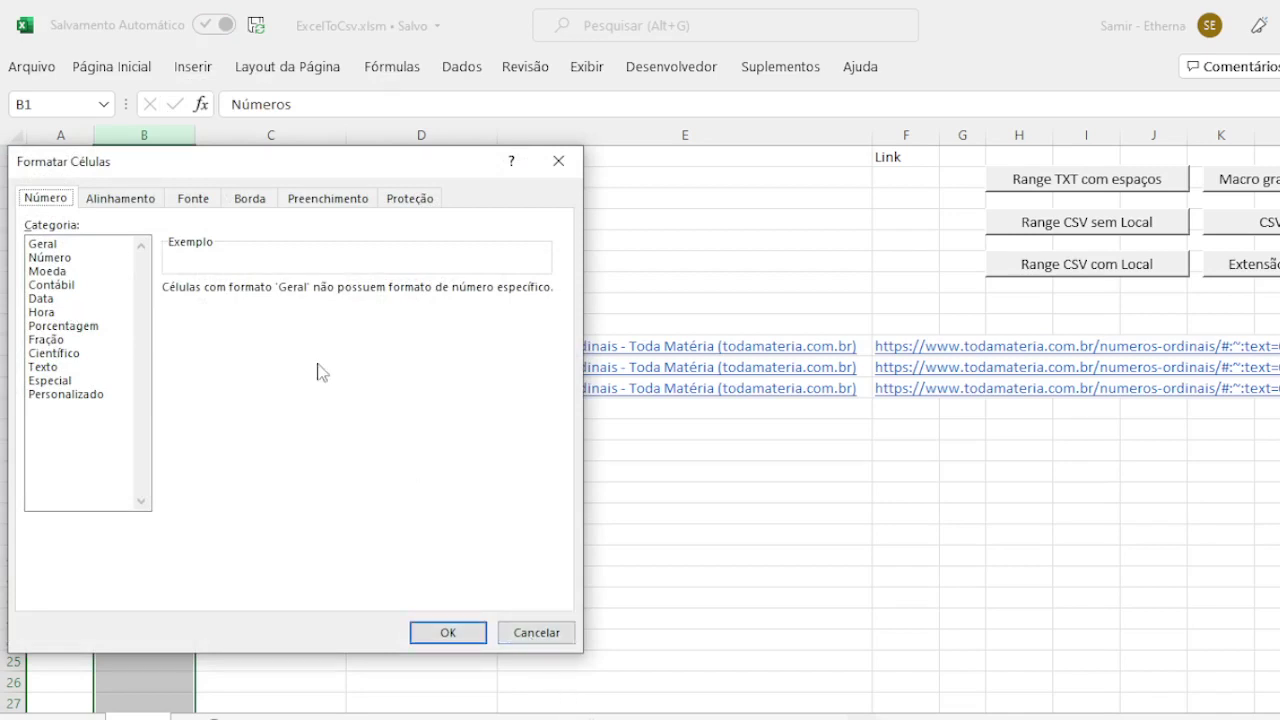
{"action": "left_click", "coordinate": [540, 632]}
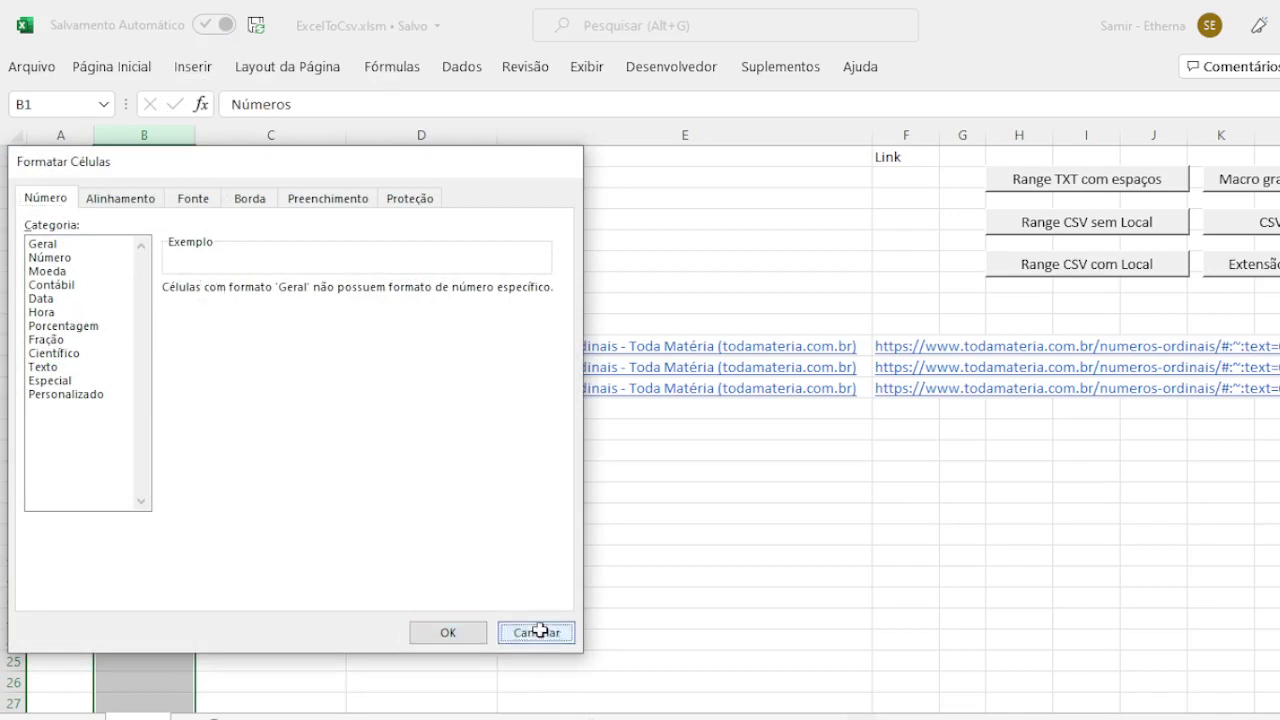
Inspect the number format of cell B5 in Format Cells and leave it unchanged.
{"action": "left_click", "coordinate": [175, 240]}
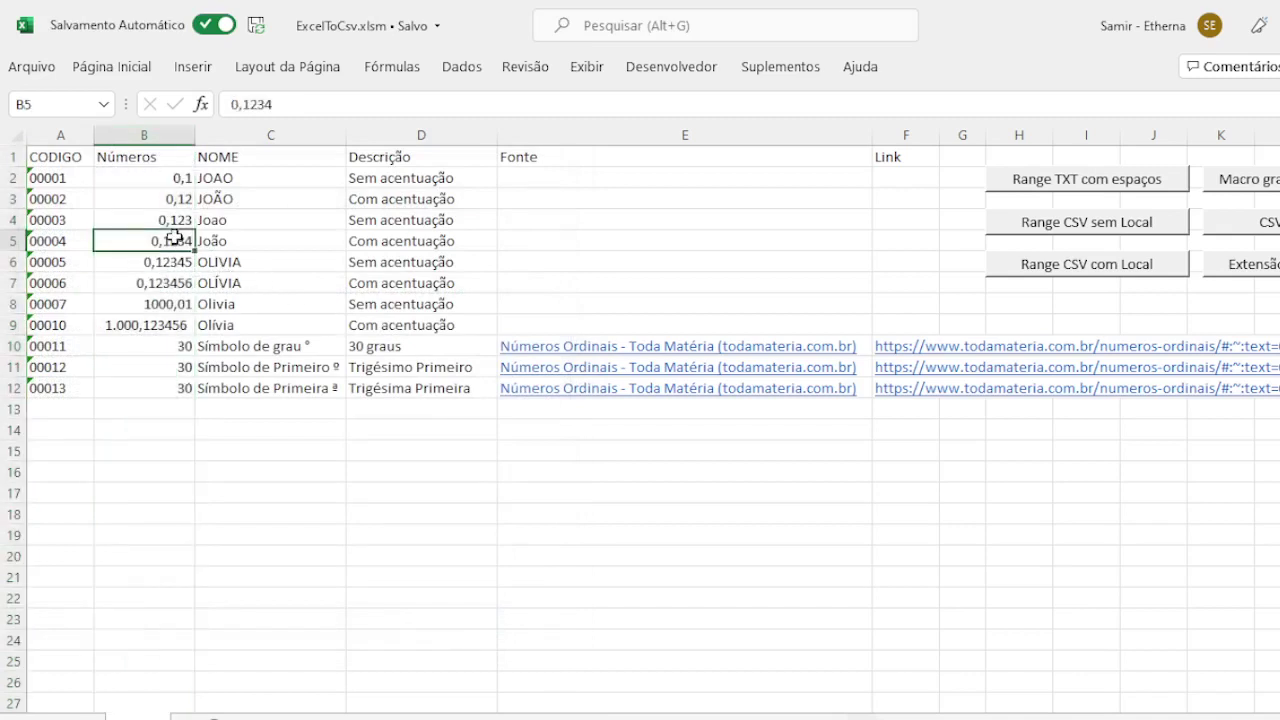
{"action": "right_click", "coordinate": [175, 240]}
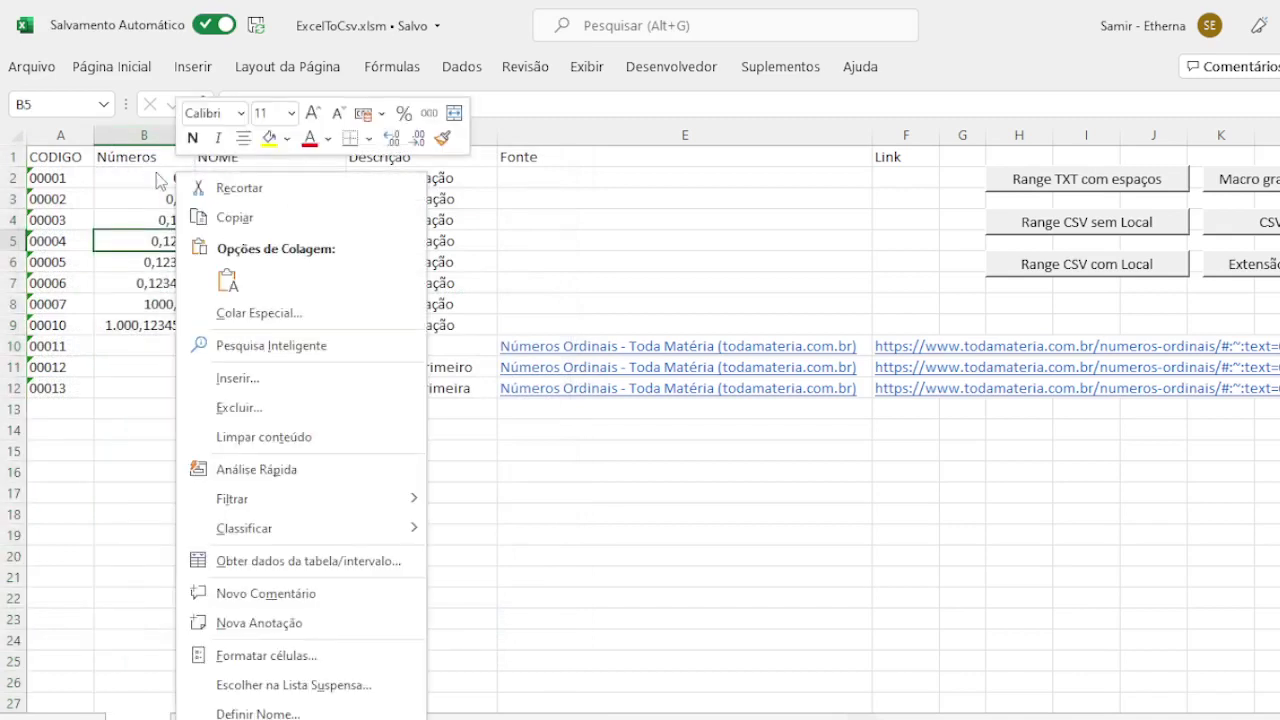
{"action": "left_click", "coordinate": [257, 658]}
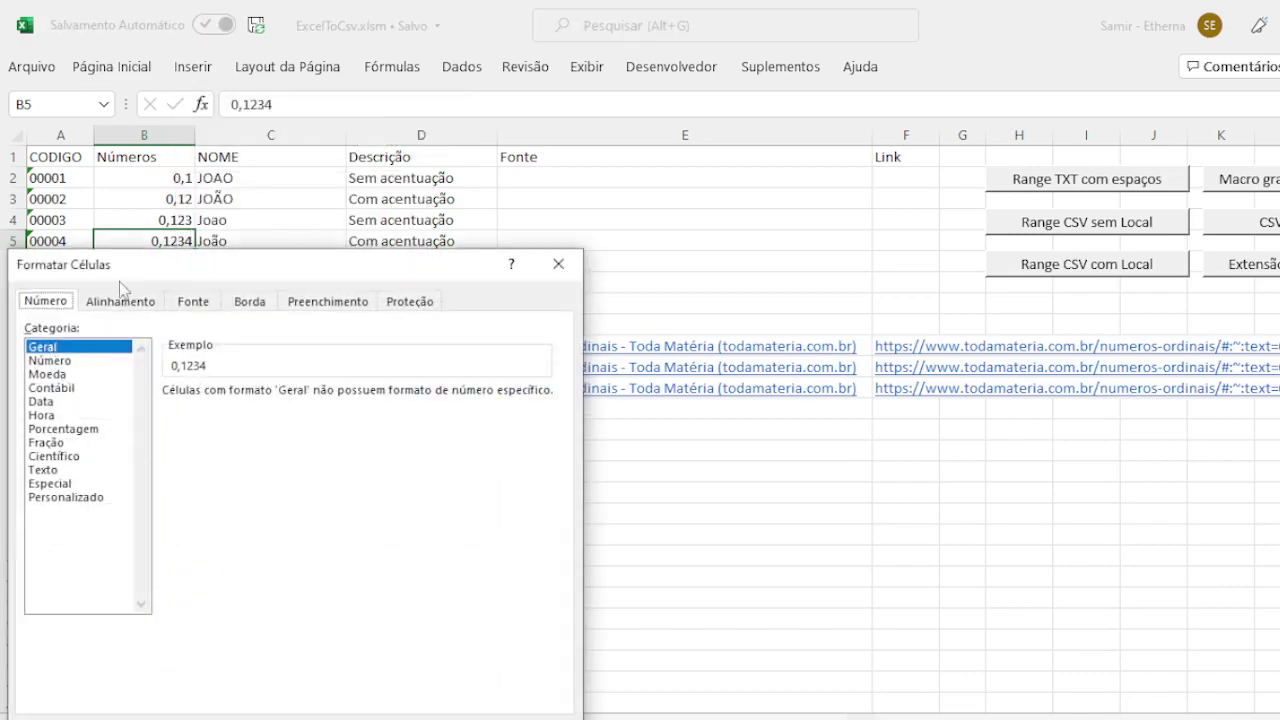
{"action": "left_click_drag", "start_coordinate": [129, 271], "coordinate": [367, 196]}
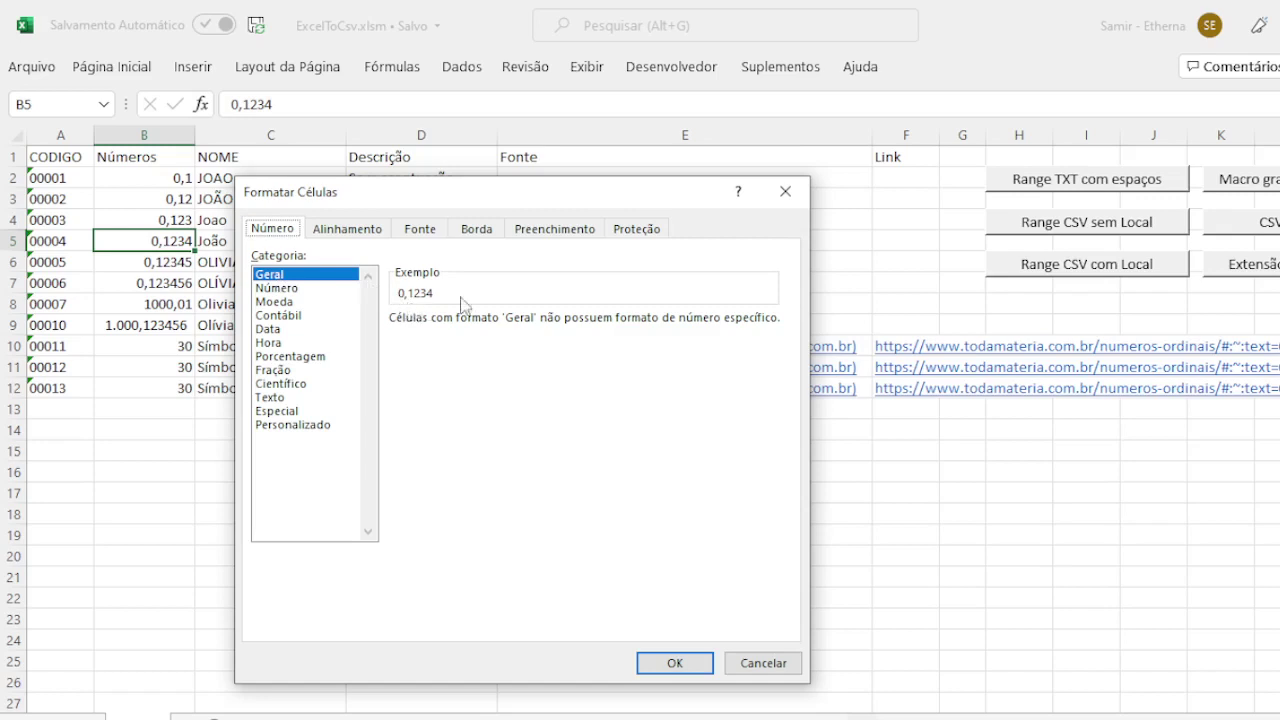
{"action": "left_click", "coordinate": [757, 663]}
Inspect the custom format of cell B9 and its Número category settings, including the thousands separator, without applying changes.
{"action": "left_click", "coordinate": [164, 325]}
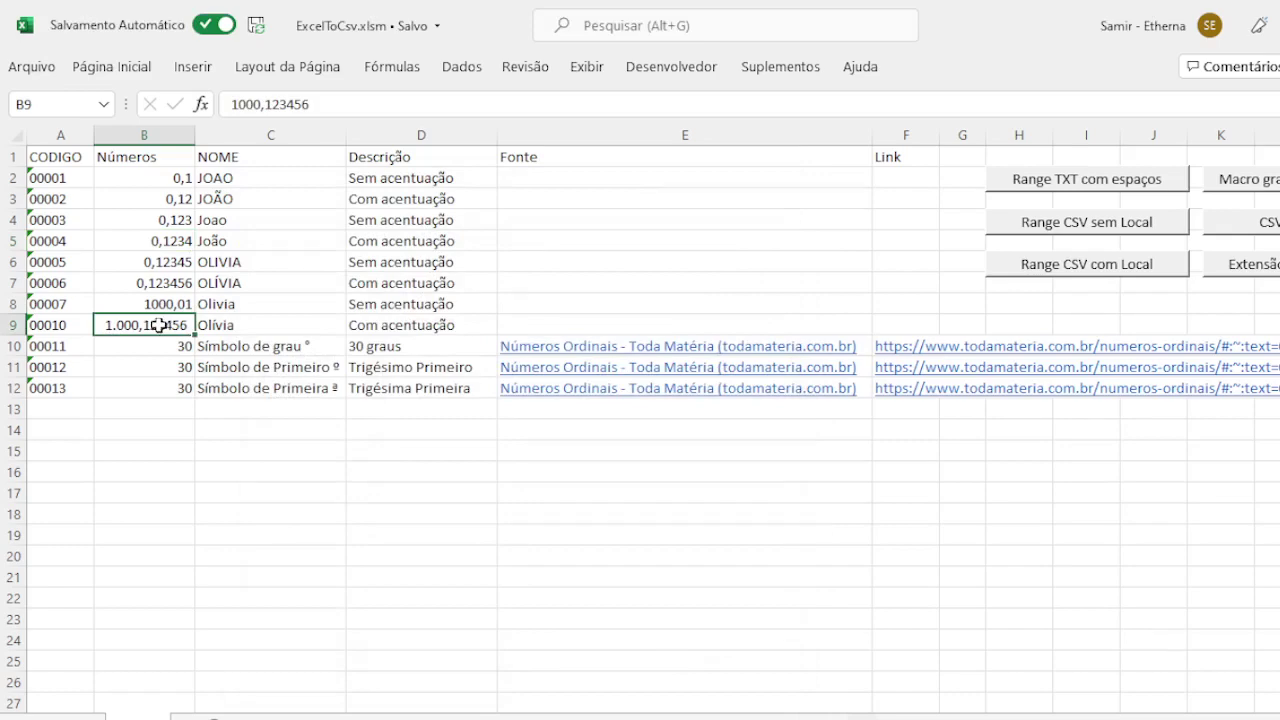
{"action": "right_click", "coordinate": [177, 334]}
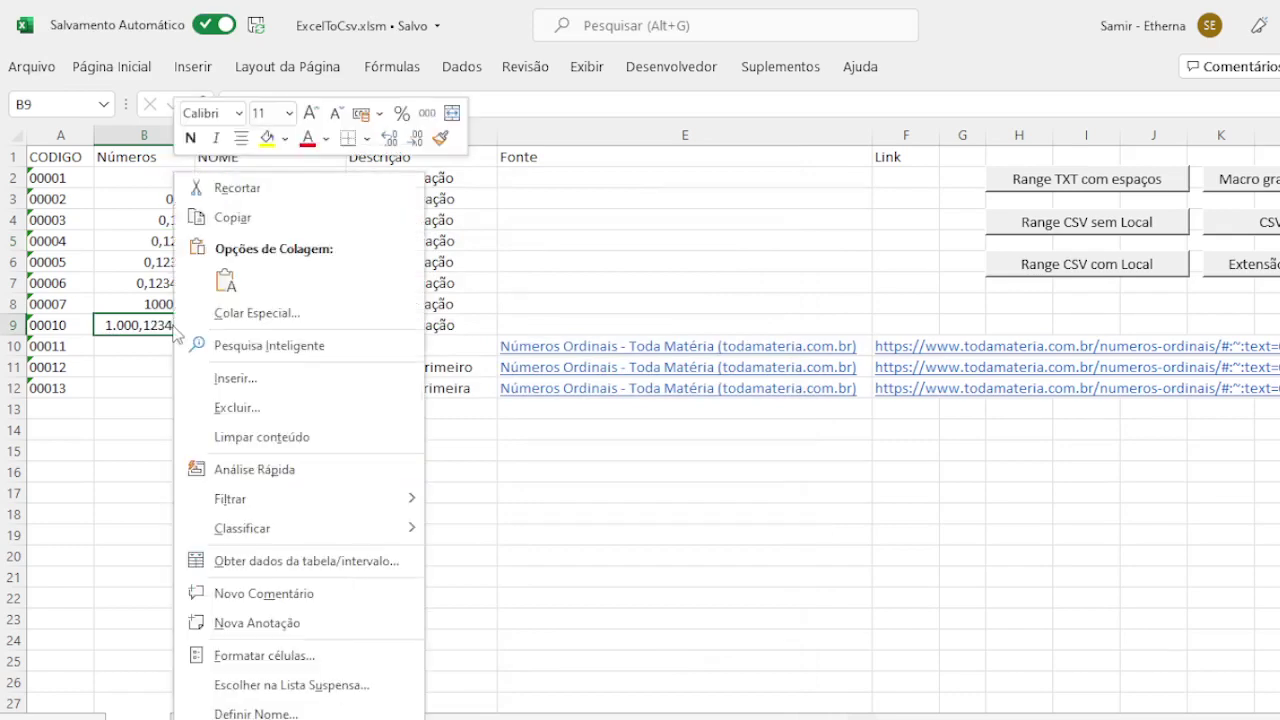
{"action": "left_click", "coordinate": [266, 656]}
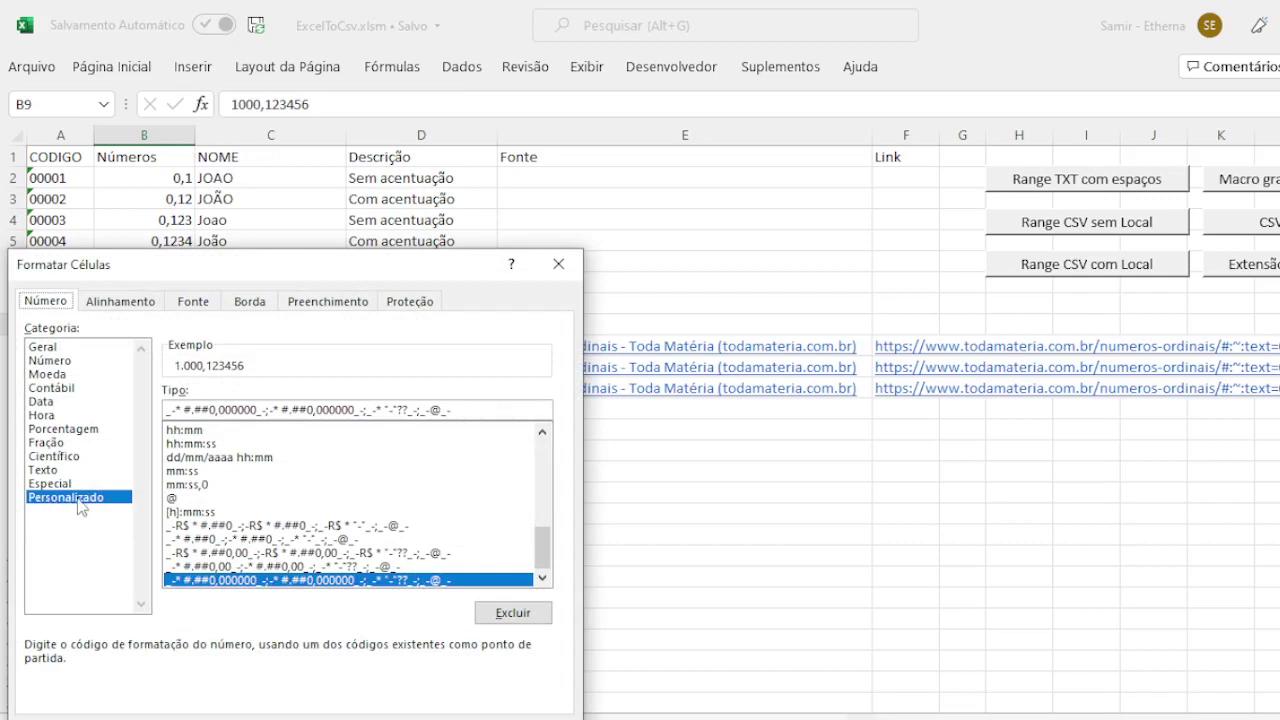
{"action": "left_click", "coordinate": [72, 362]}
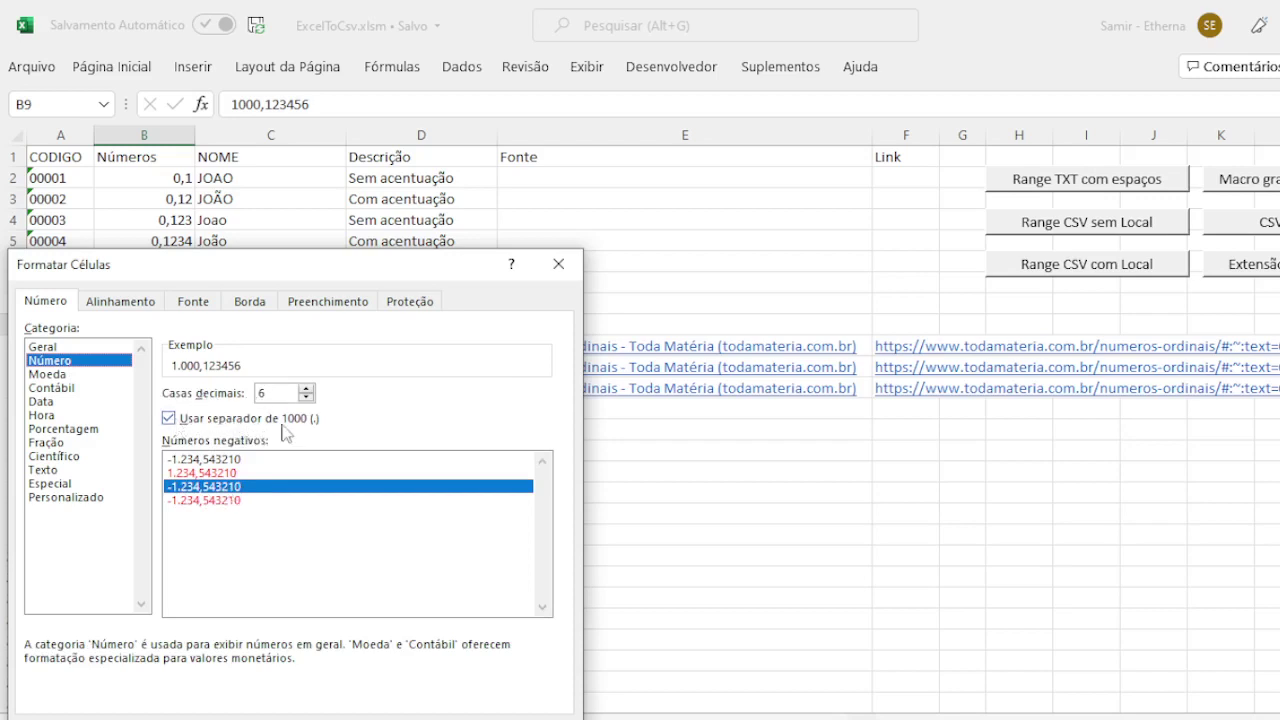
{"action": "left_click_drag", "start_coordinate": [237, 275], "coordinate": [245, 412]}
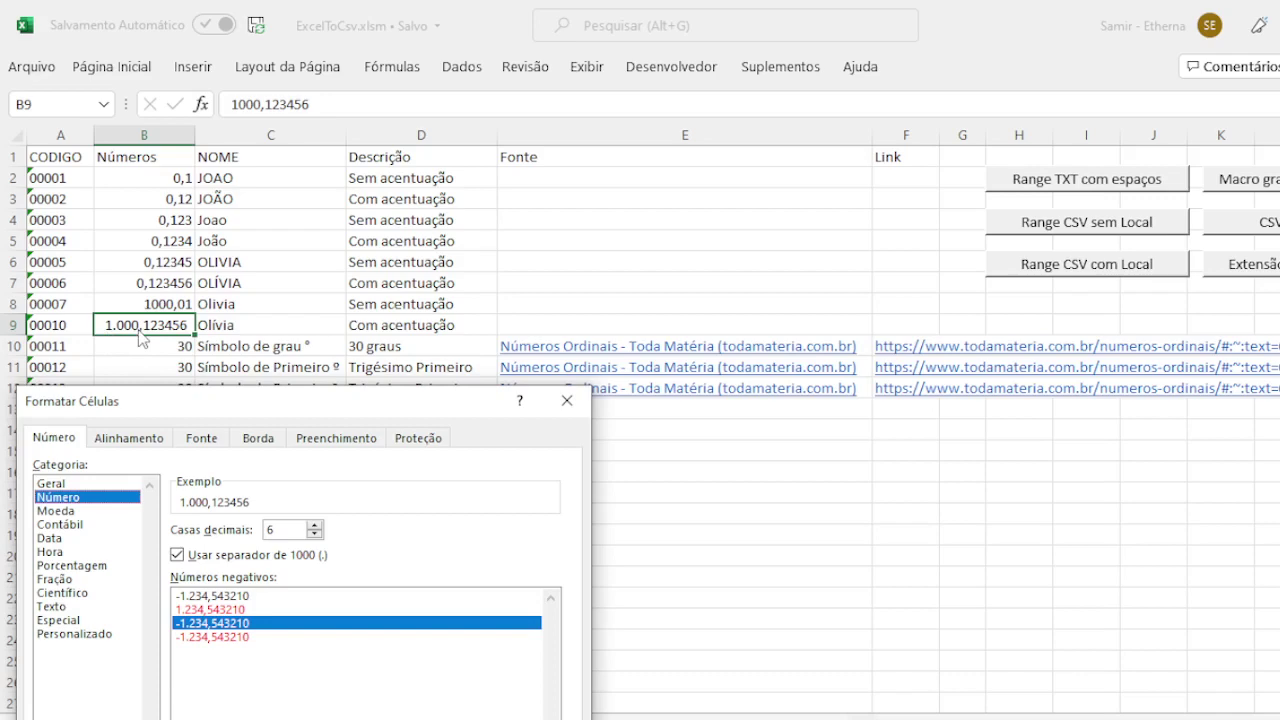
{"action": "left_click", "coordinate": [566, 401]}
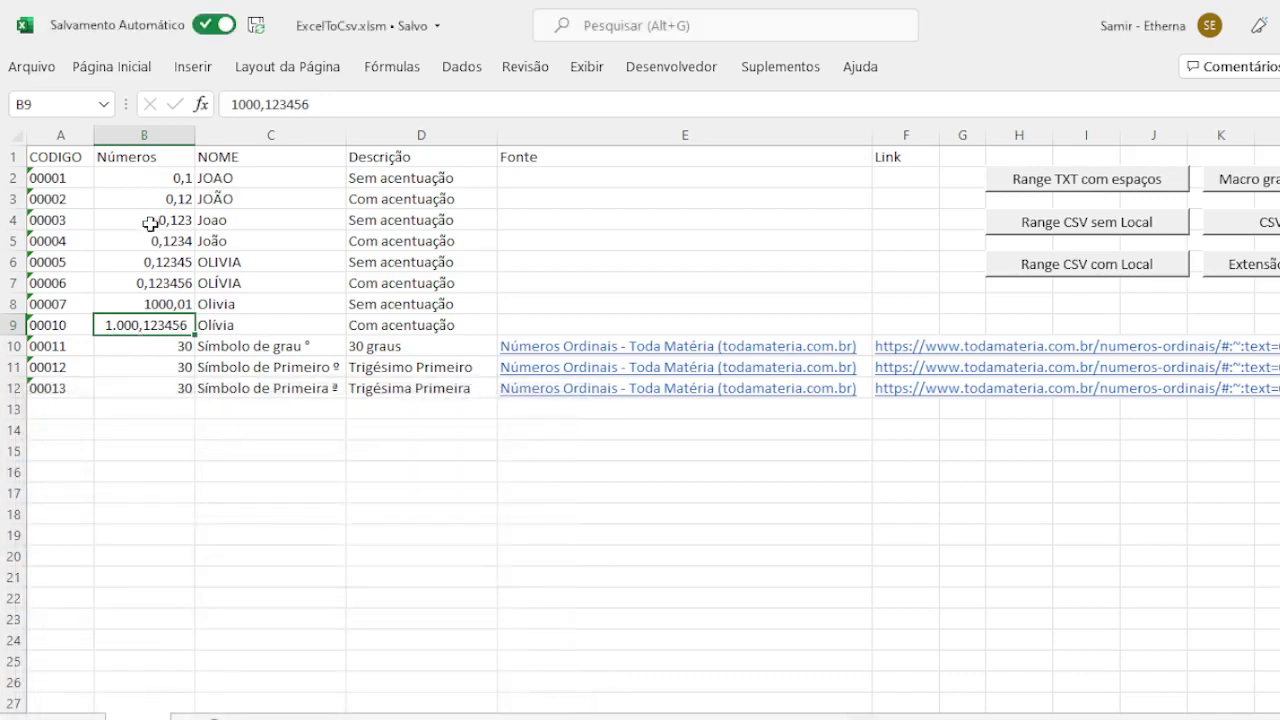
Inspect the number format of cell B7 in Format Cells without changing it, and look at cells B10 and C9.
{"action": "right_click", "coordinate": [163, 299]}
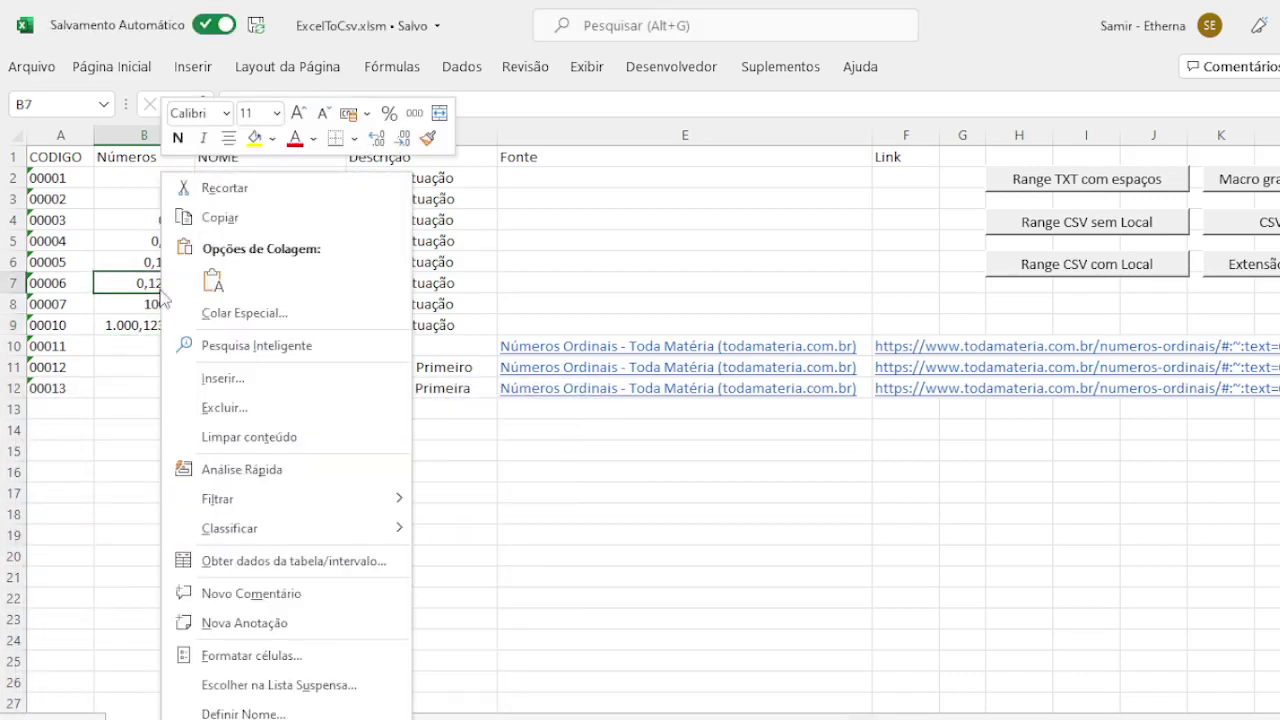
{"action": "left_click", "coordinate": [240, 667]}
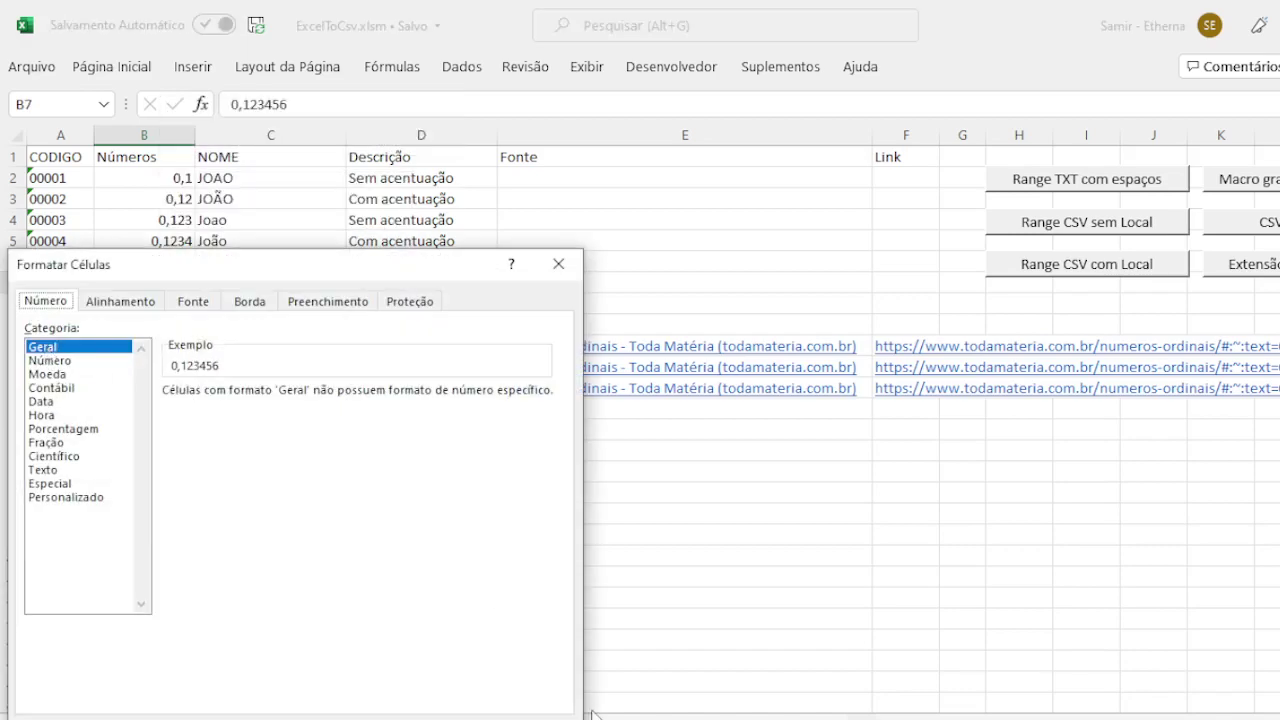
{"action": "key", "text": "Return"}
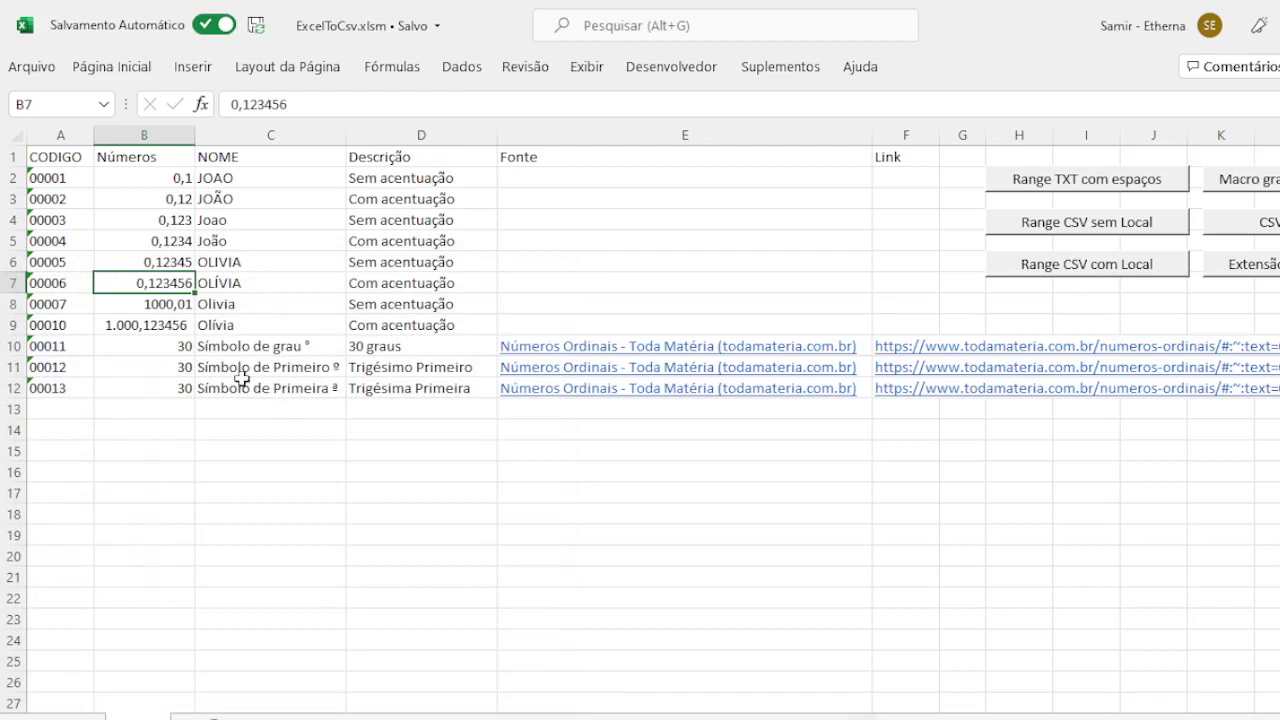
{"action": "left_click", "coordinate": [161, 352]}
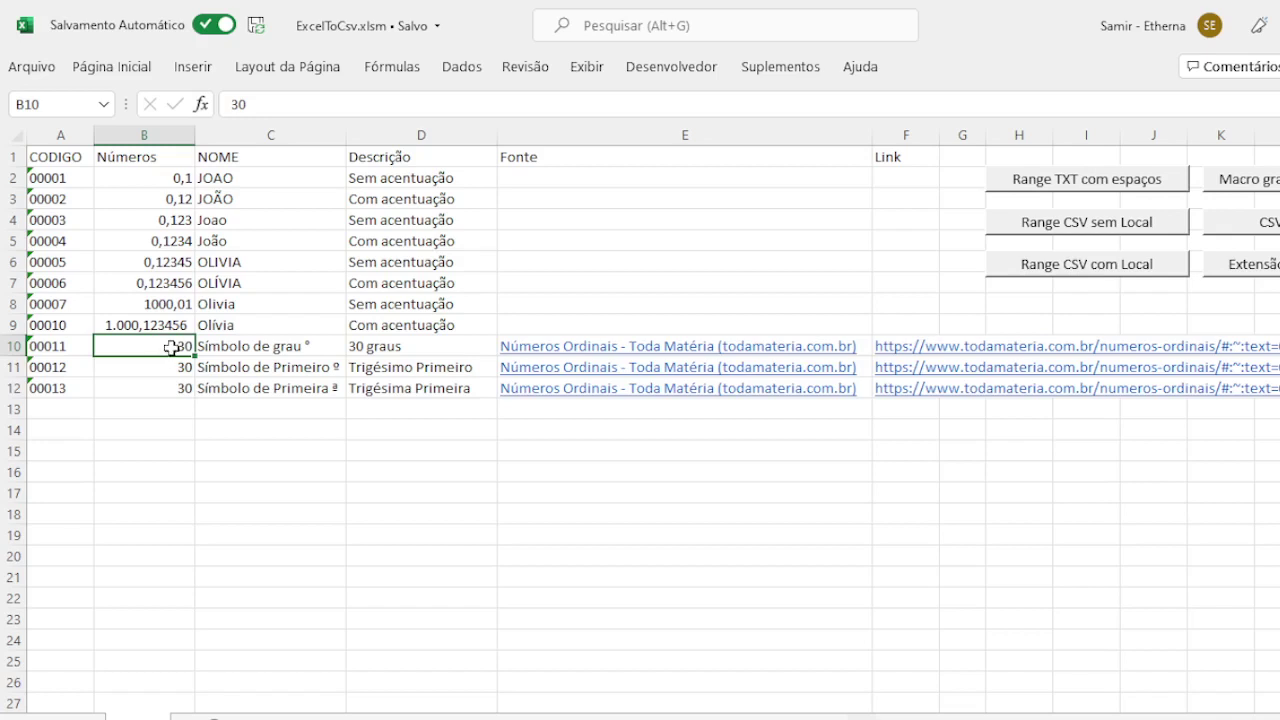
{"action": "left_click", "coordinate": [255, 322]}
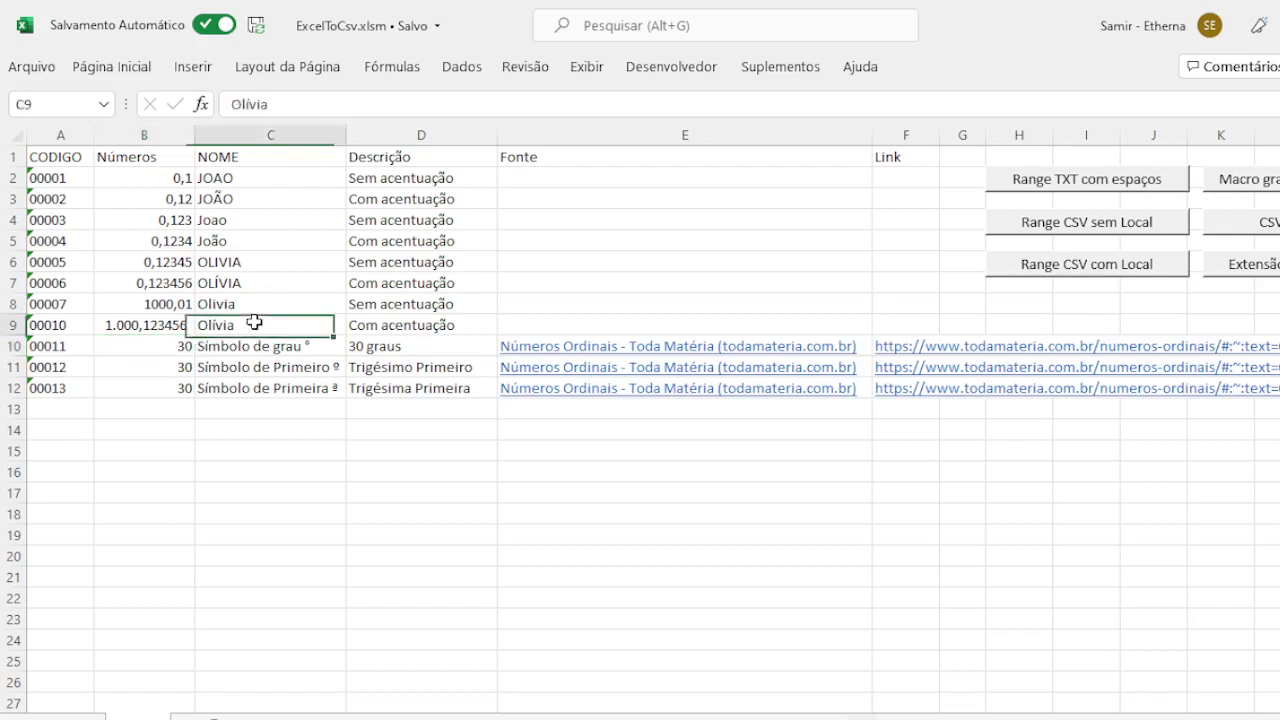
Start saving a copy of the workbook with the file type CSV (separado por vírgulas) (*.csv).
{"action": "left_click", "coordinate": [38, 71]}
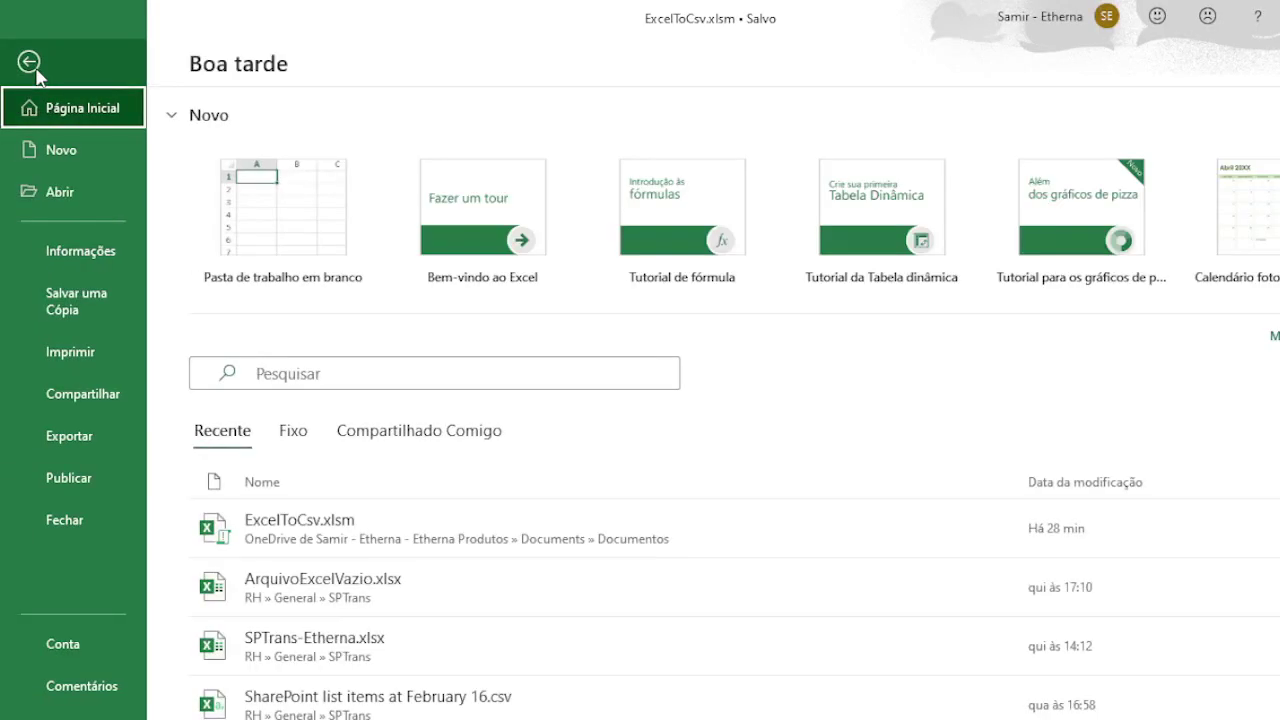
{"action": "left_click", "coordinate": [79, 296]}
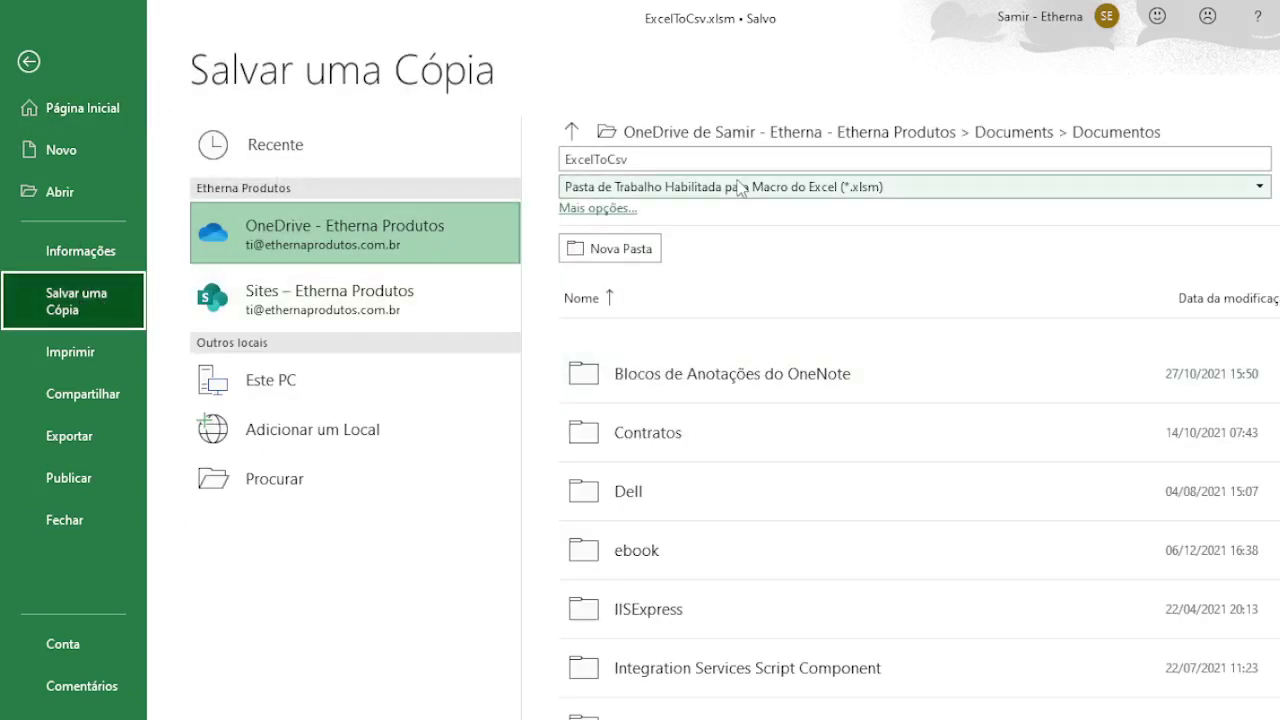
{"action": "left_click", "coordinate": [597, 209]}
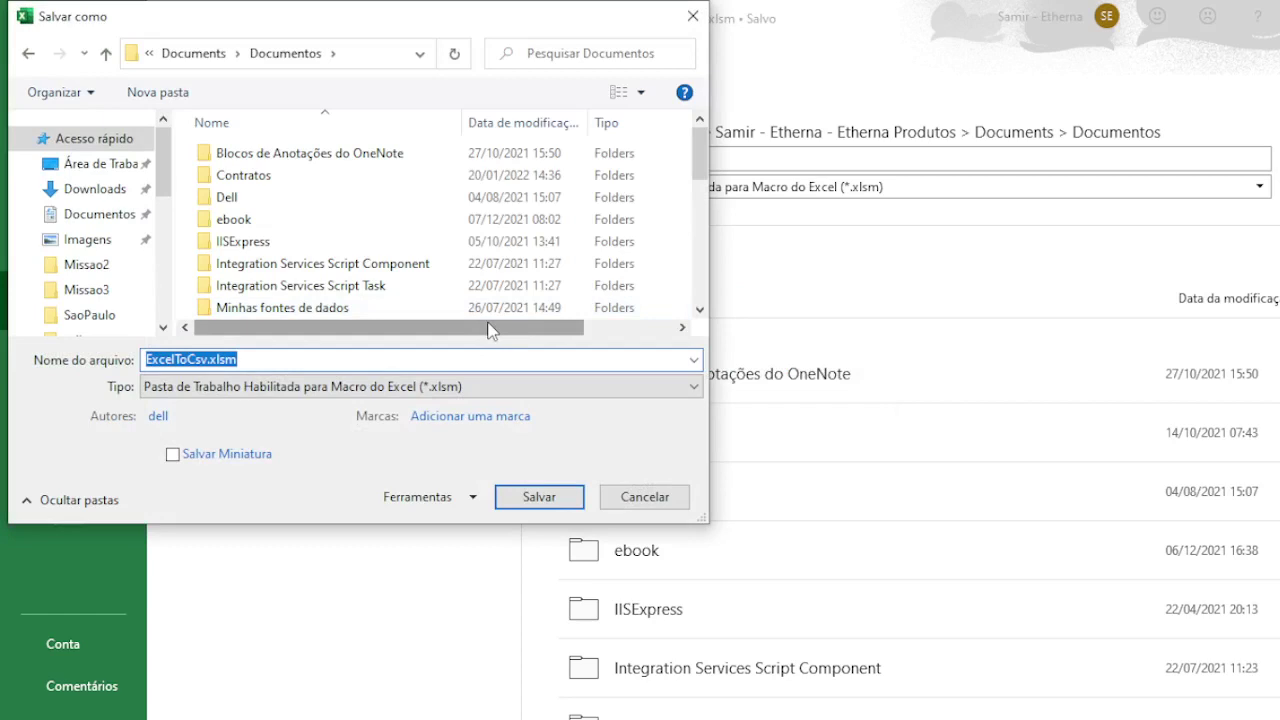
{"action": "left_click", "coordinate": [197, 390]}
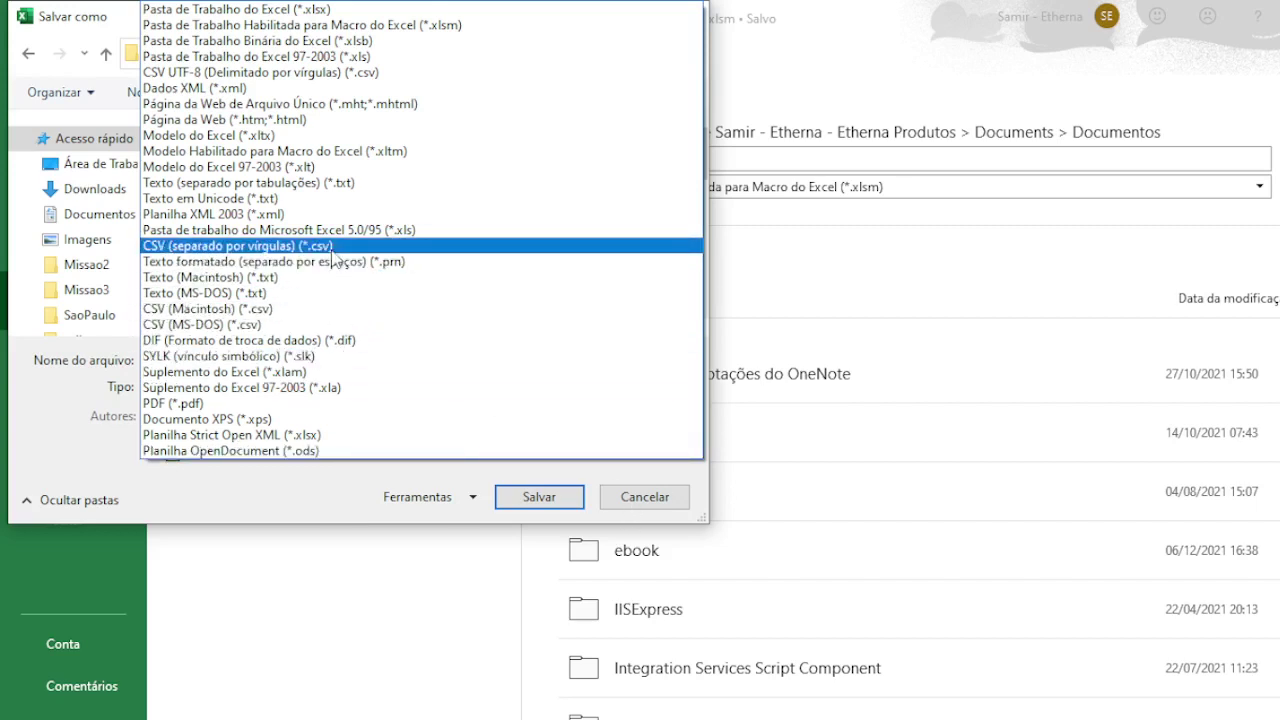
{"action": "left_click", "coordinate": [301, 247]}
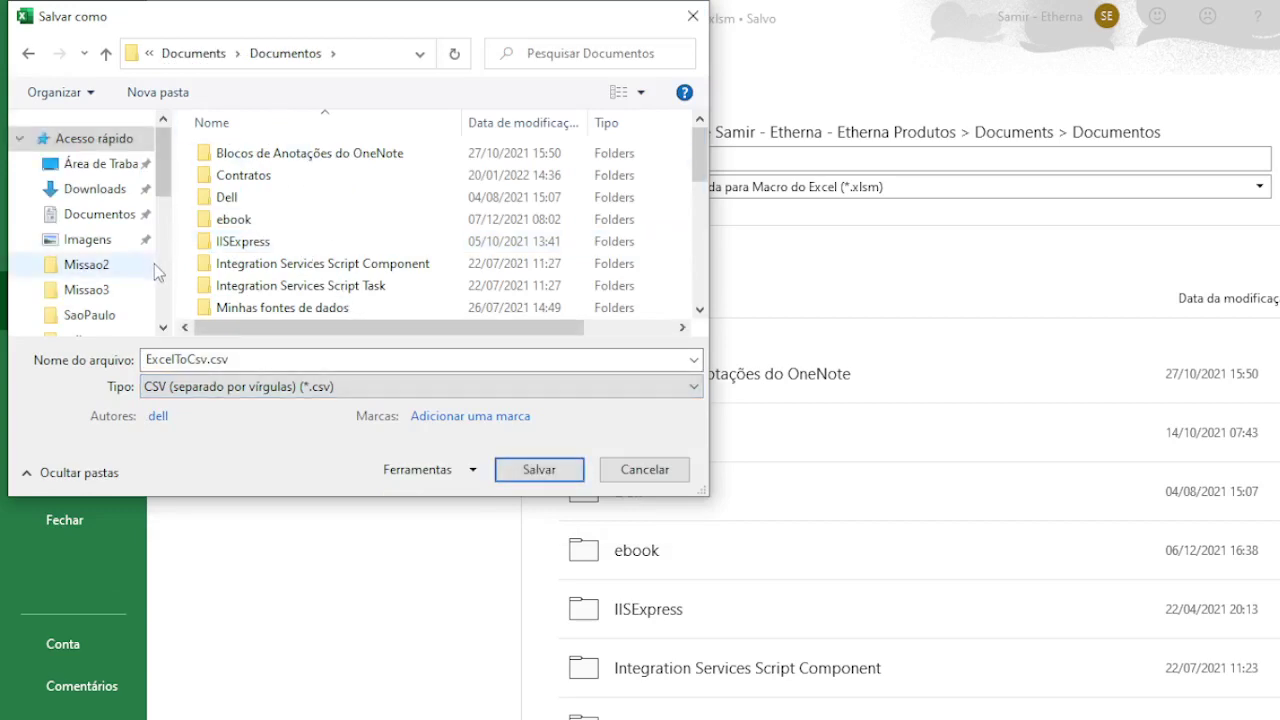
Save the copy as ExcelToCsv.csv in the util folder on Disco Local (C:) and acknowledge the AutoSave notice.
{"action": "scroll", "coordinate": [130, 265], "scroll_direction": "down", "scroll_amount": 5}
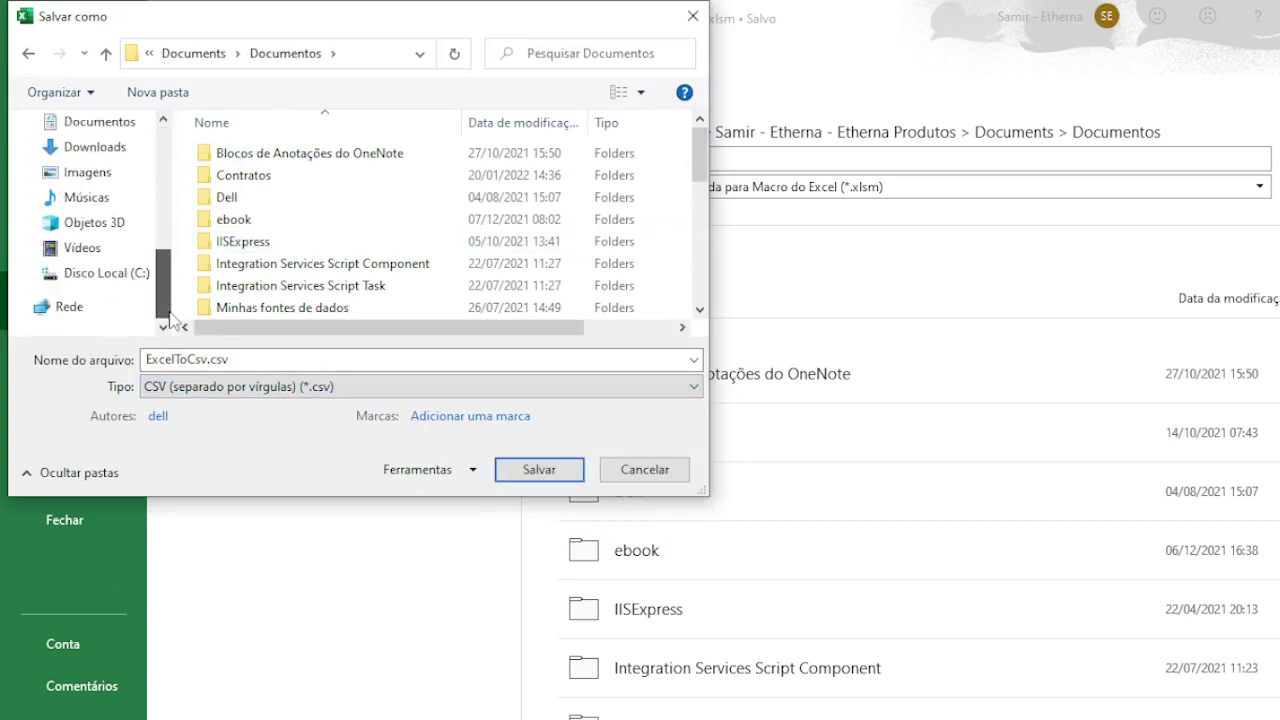
{"action": "left_click", "coordinate": [108, 275]}
{"action": "left_click", "coordinate": [270, 289]}
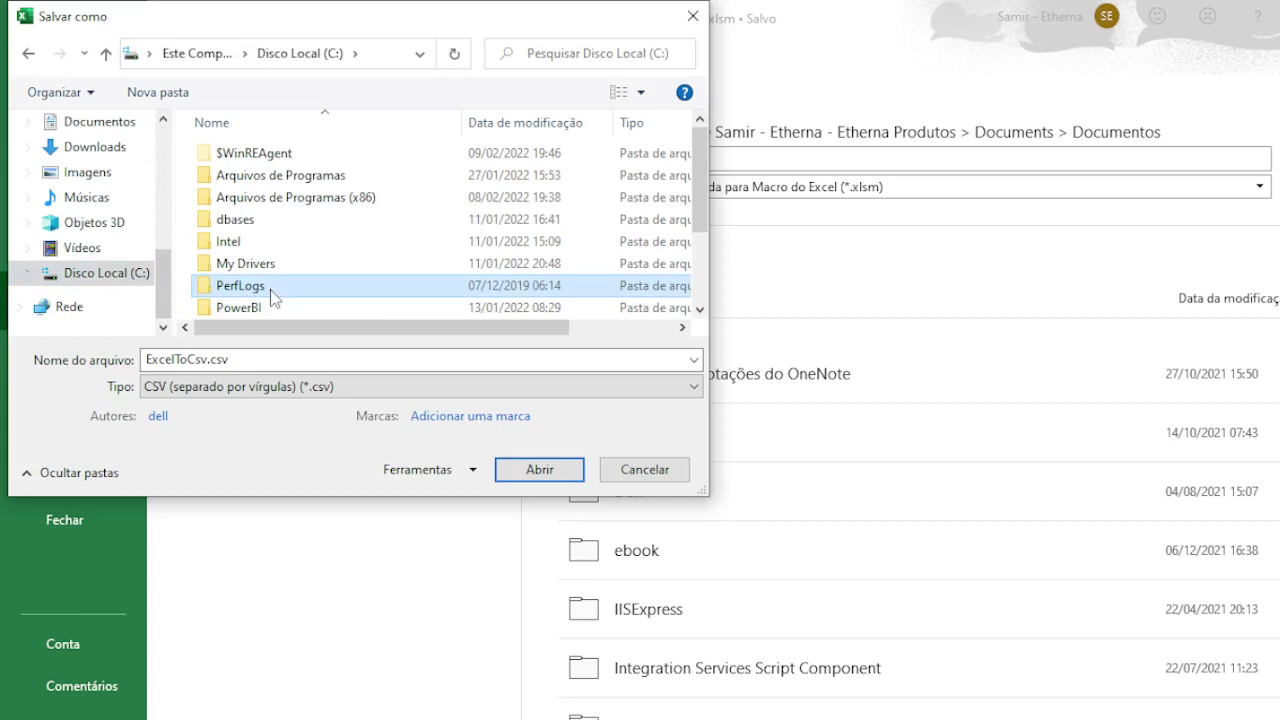
{"action": "key", "text": "u"}
{"action": "left_click", "coordinate": [268, 290]}
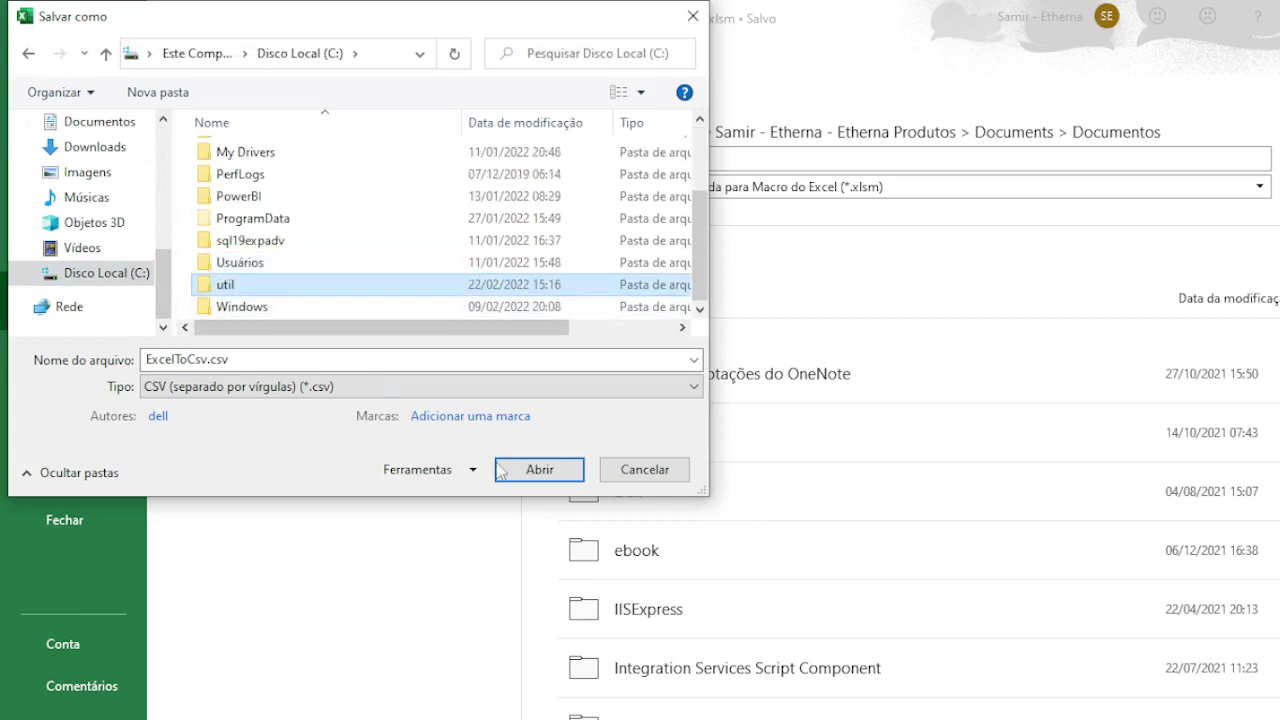
{"action": "left_click", "coordinate": [252, 359]}
{"action": "left_click", "coordinate": [252, 359]}
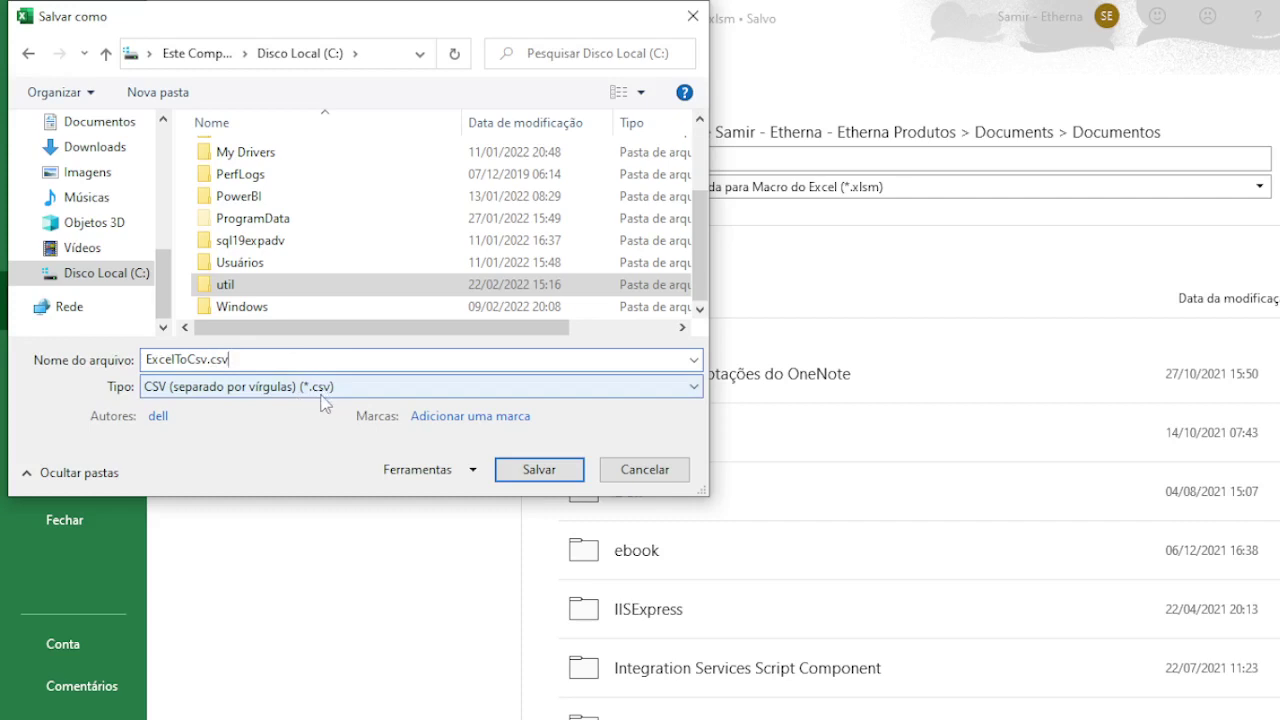
{"action": "left_click", "coordinate": [569, 483]}
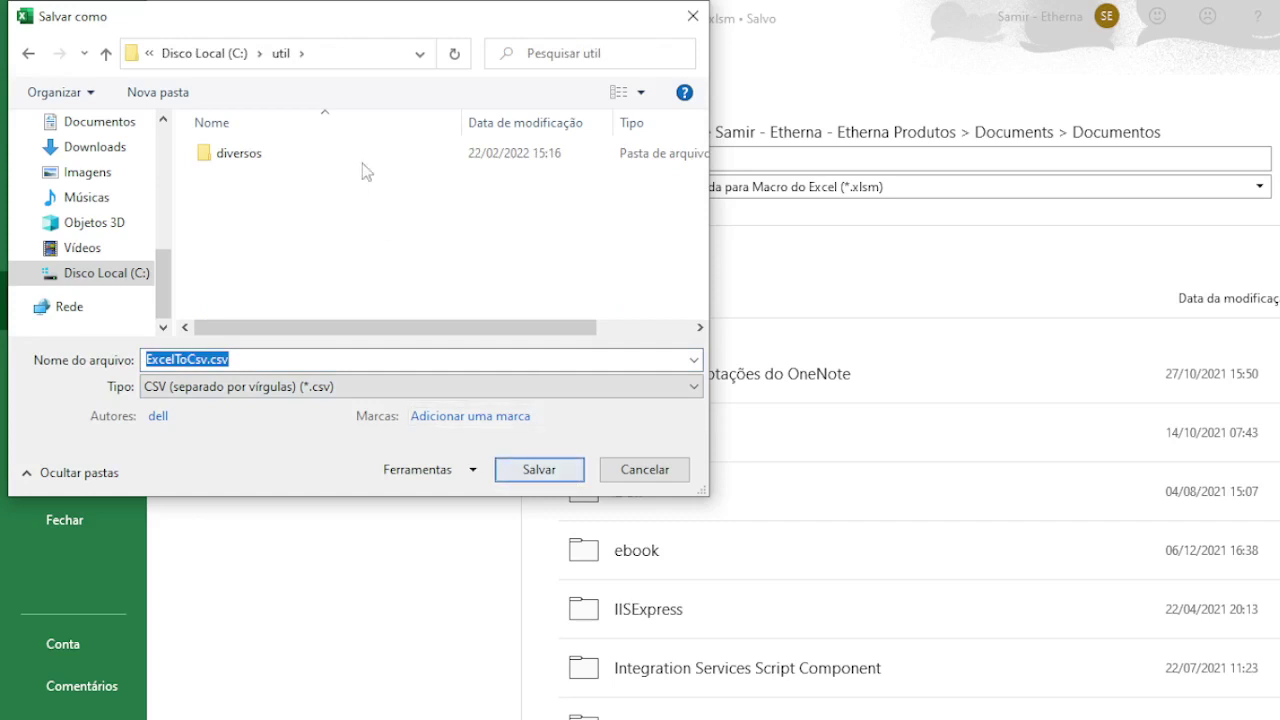
{"action": "left_click", "coordinate": [548, 476]}
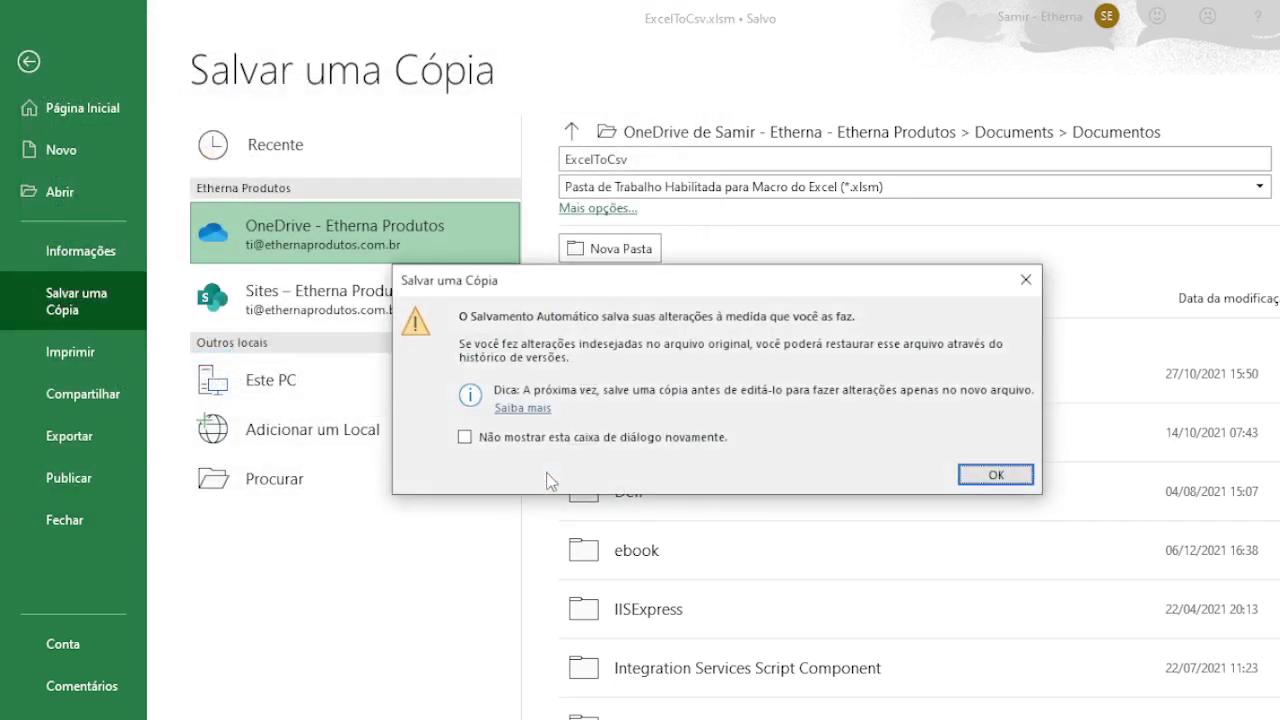
{"action": "left_click", "coordinate": [996, 476]}
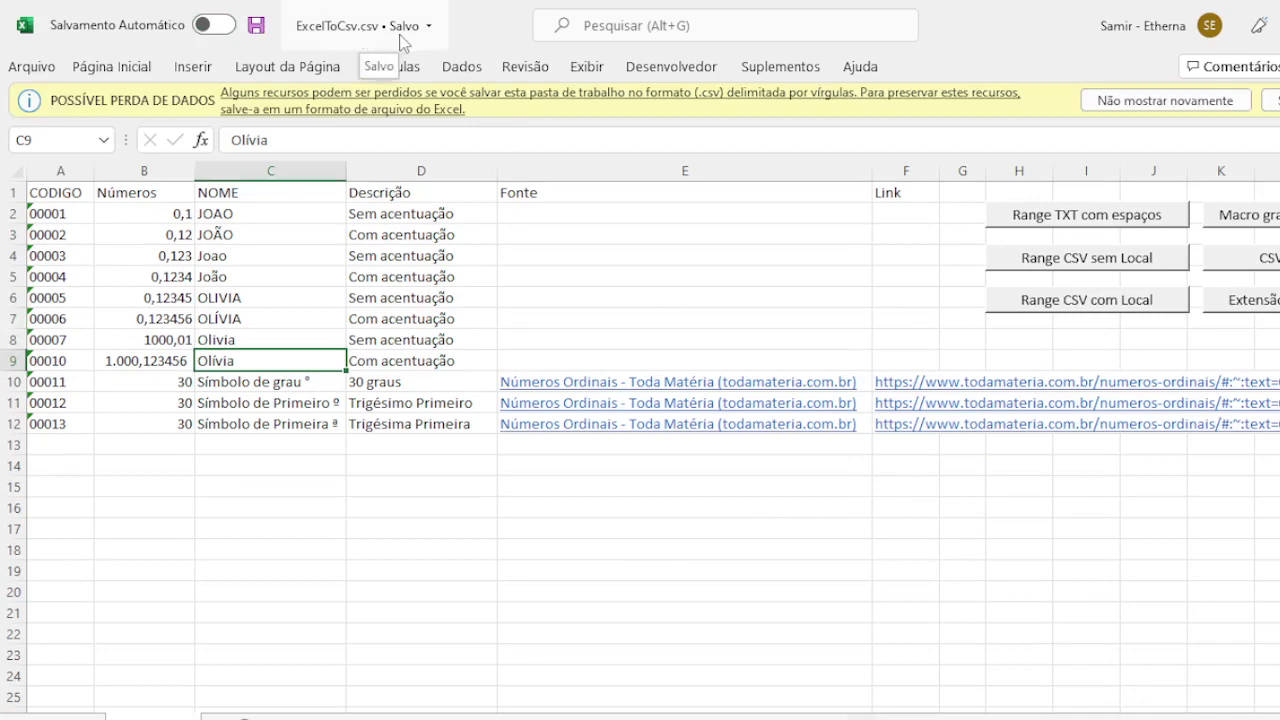
Switch to File Explorer and open ExcelToCsv.csv from the C:\util folder in Notepad++.
{"action": "key", "text": "alt+Tab"}
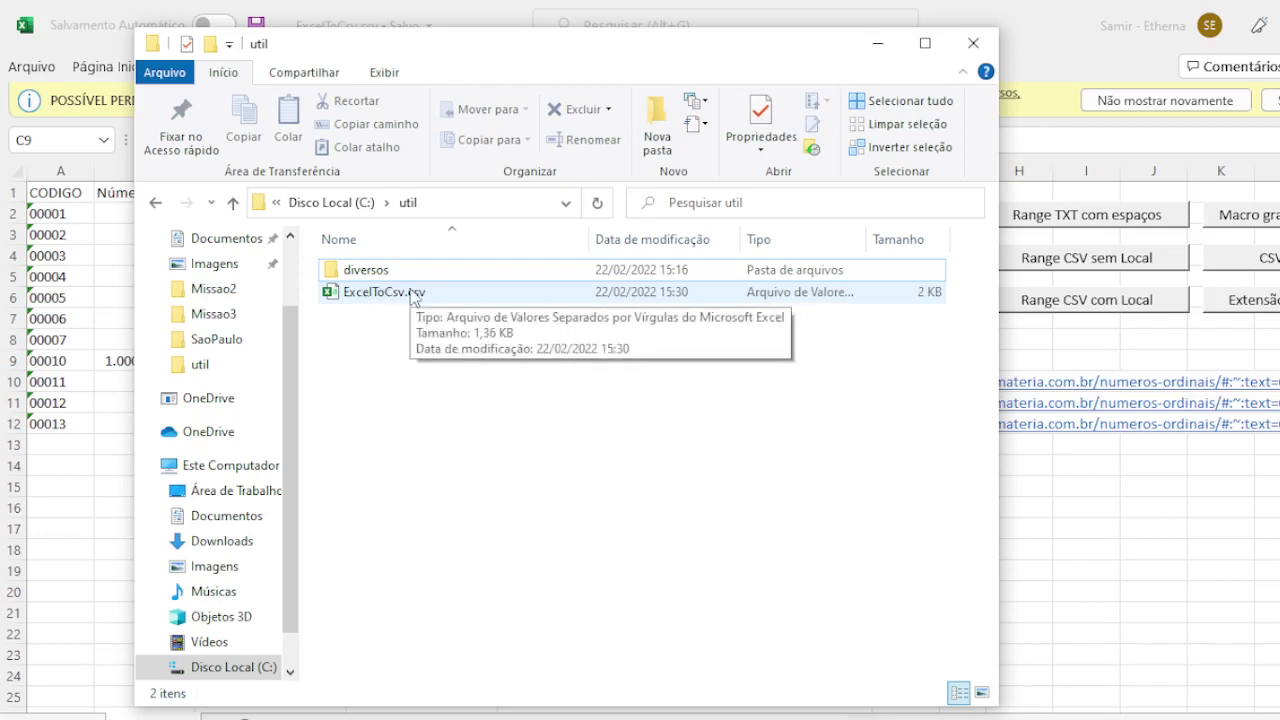
{"action": "left_click", "coordinate": [1079, 57]}
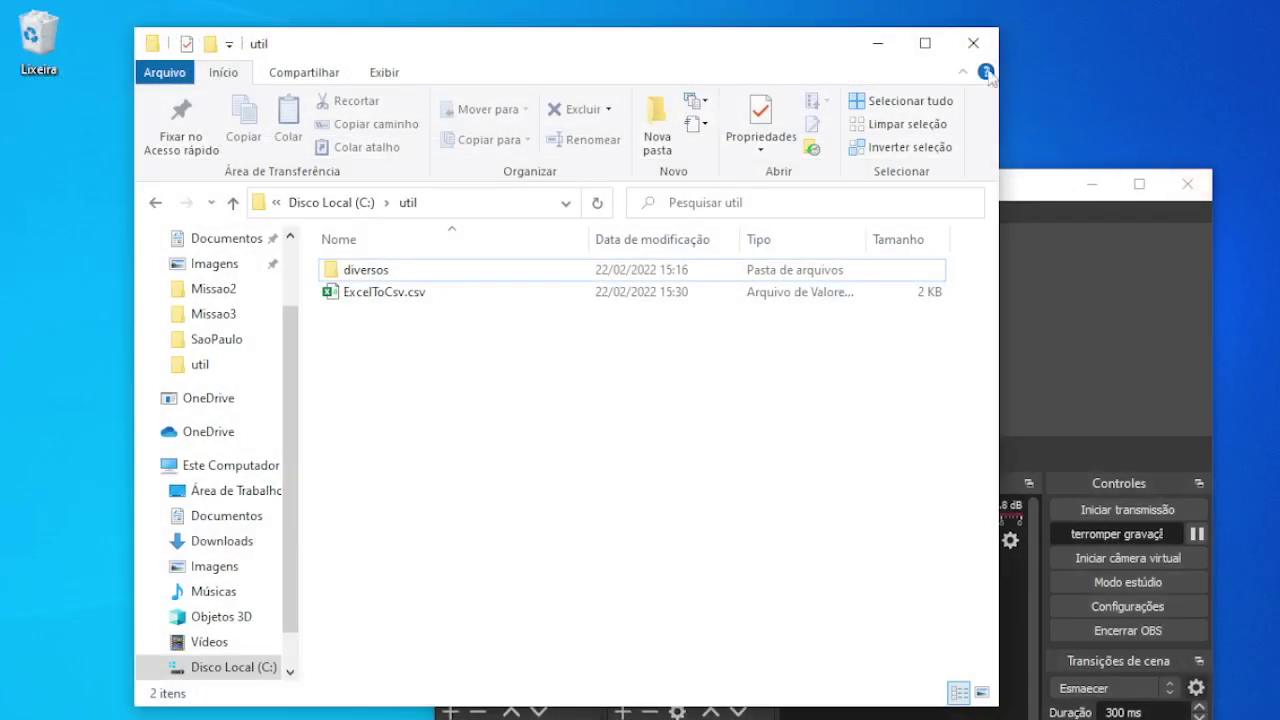
{"action": "left_click", "coordinate": [925, 43]}
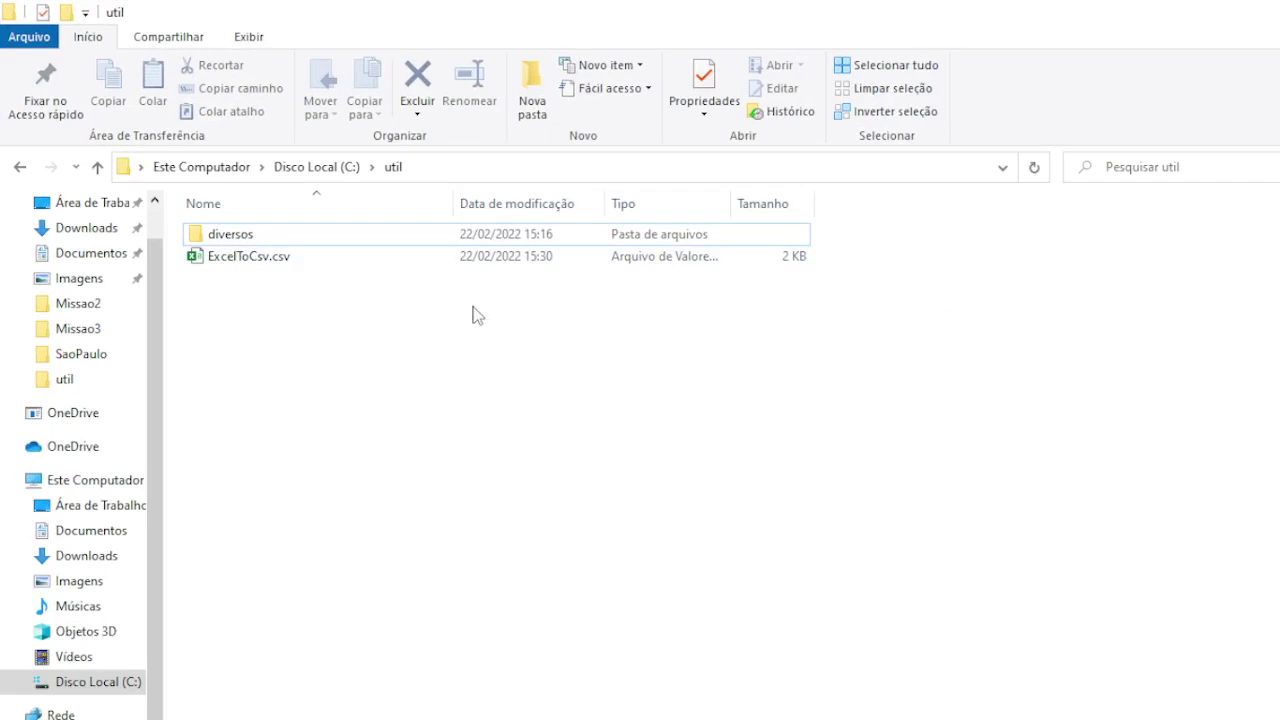
{"action": "right_click", "coordinate": [229, 262]}
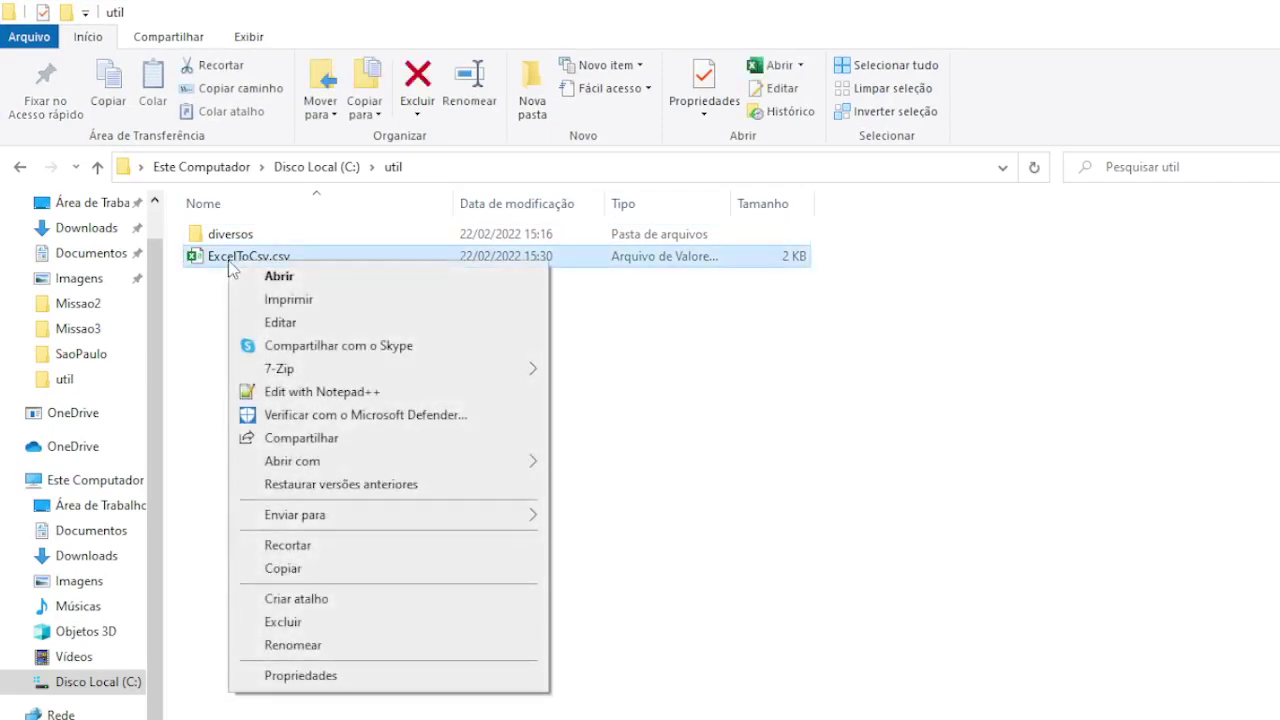
{"action": "left_click", "coordinate": [296, 392]}
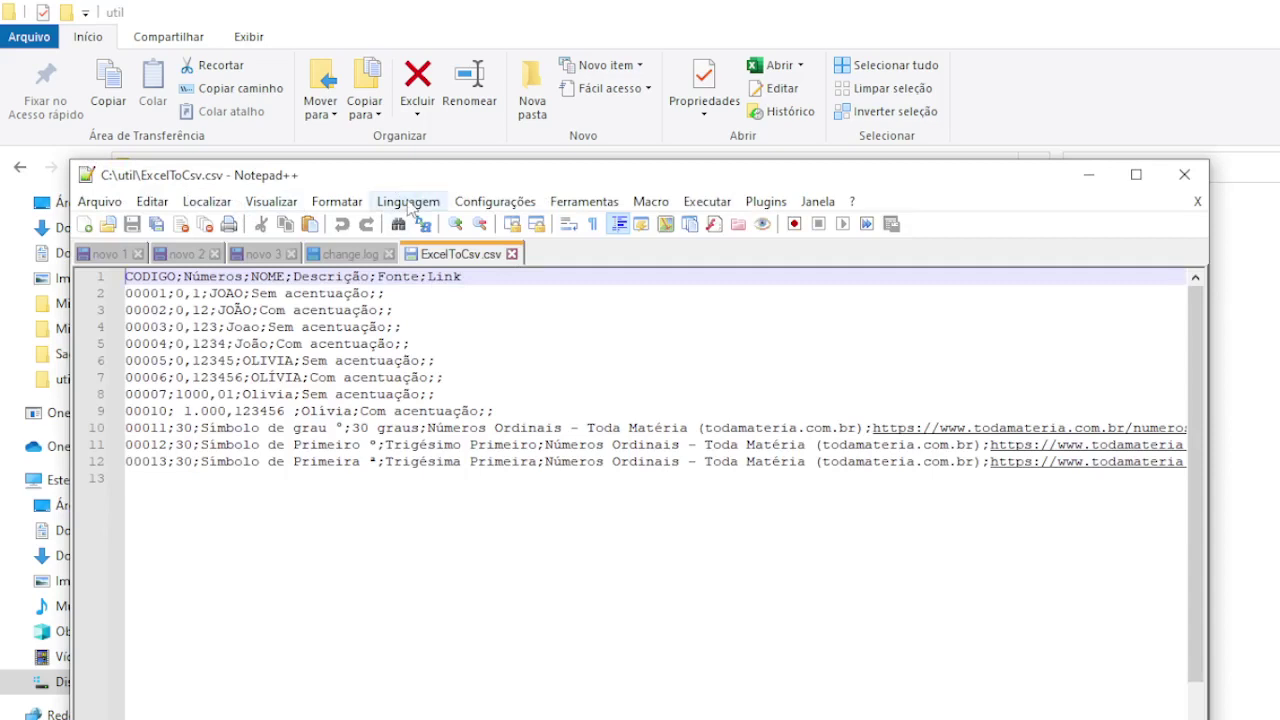
Check the character encoding and exported rows of ExcelToCsv.csv, and close the file.
{"action": "left_click", "coordinate": [358, 203]}
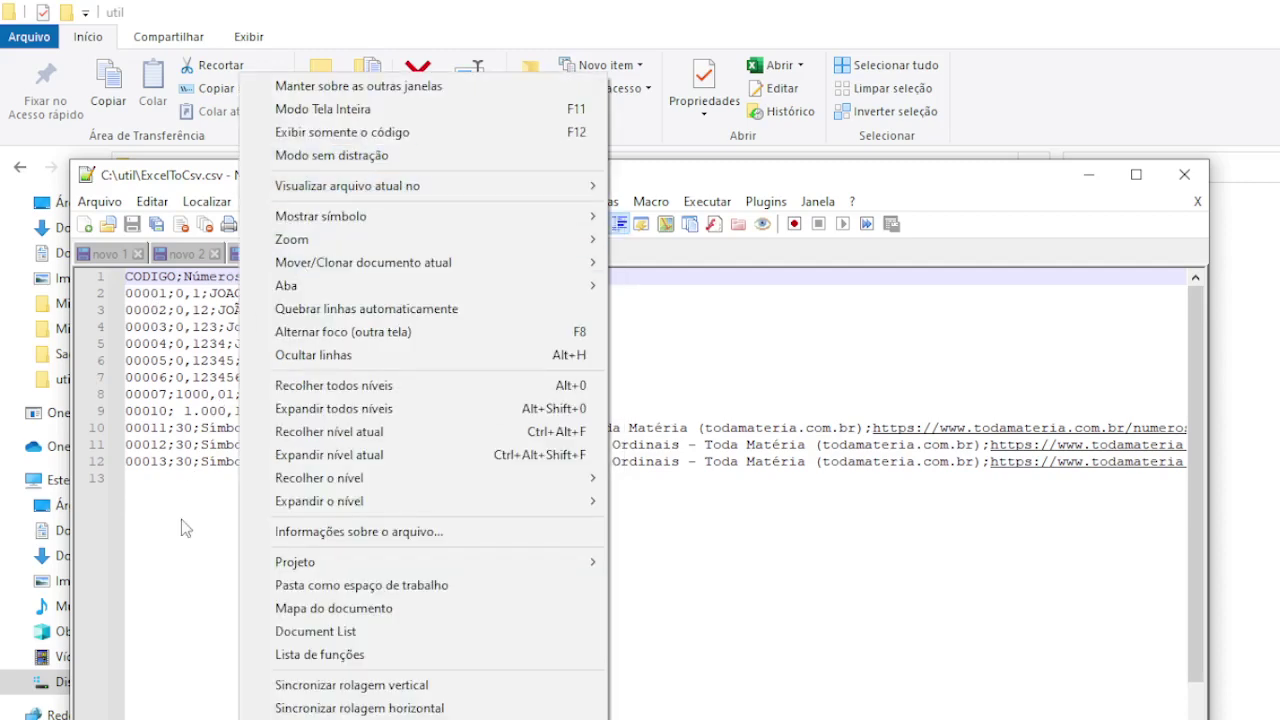
{"action": "left_click", "coordinate": [181, 519]}
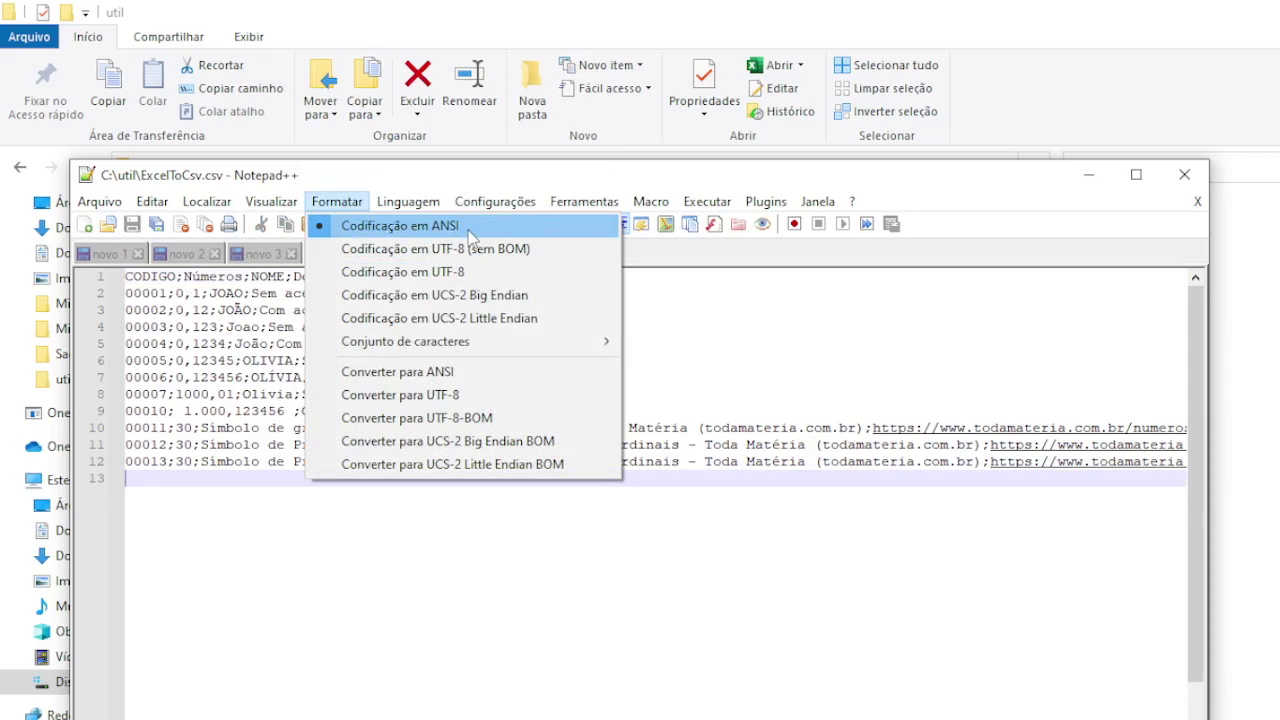
{"action": "mouse_move", "coordinate": [497, 205]}
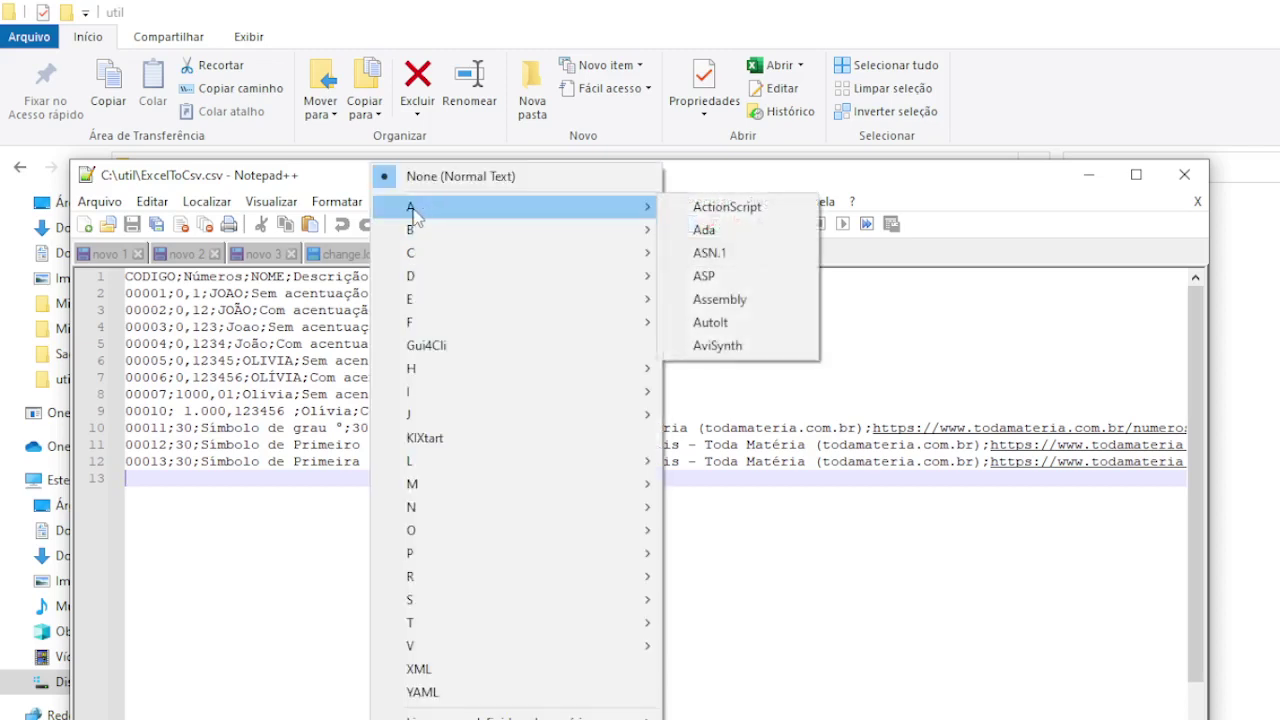
{"action": "left_click", "coordinate": [267, 360]}
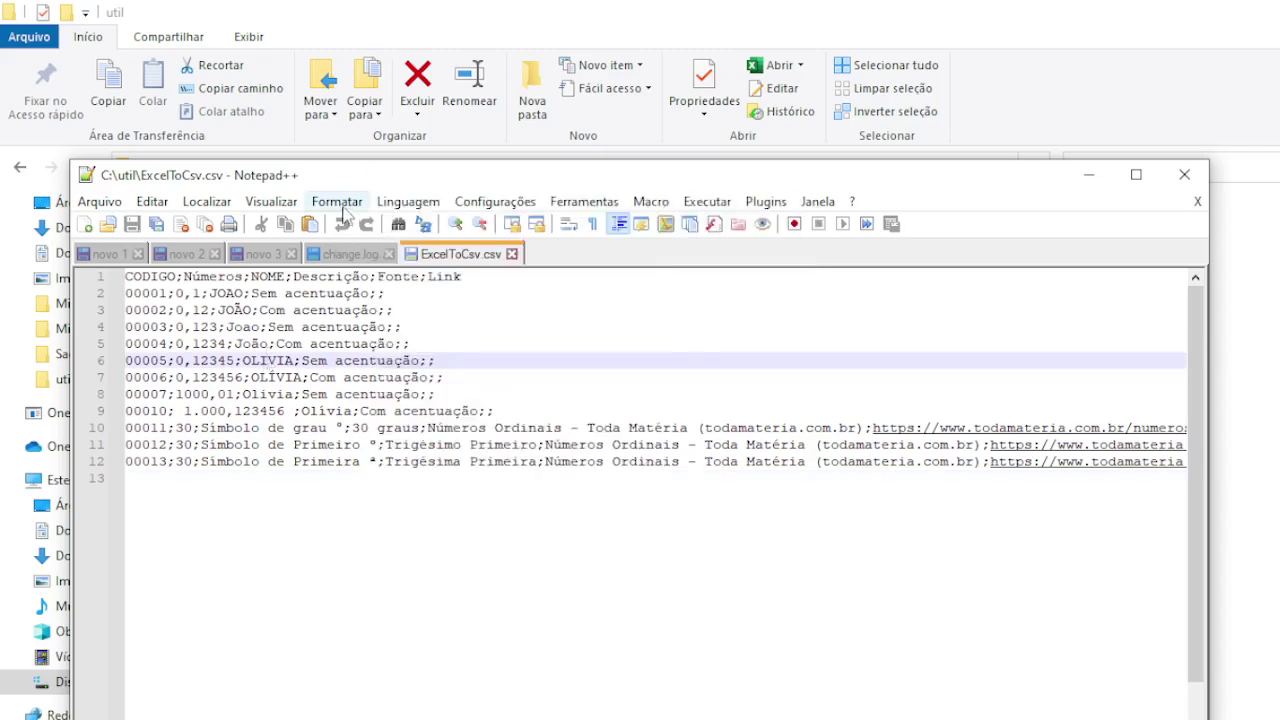
{"action": "left_click", "coordinate": [546, 446]}
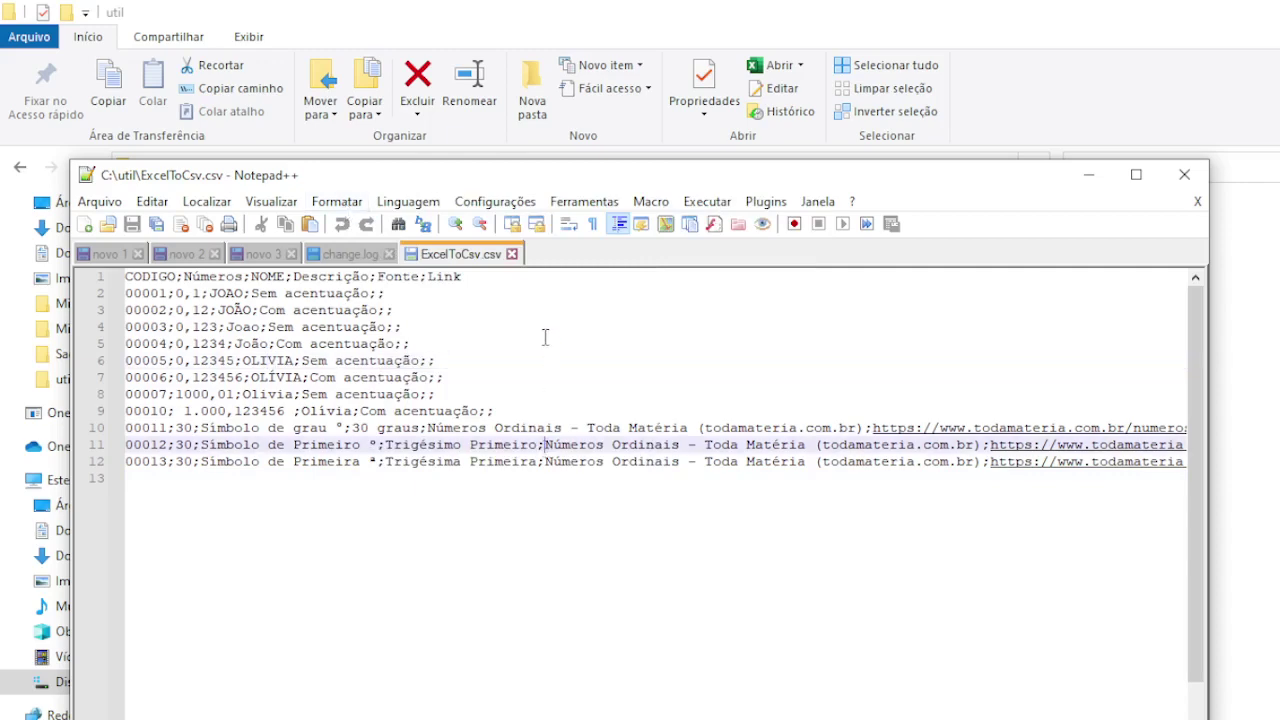
{"action": "left_click", "coordinate": [511, 254]}
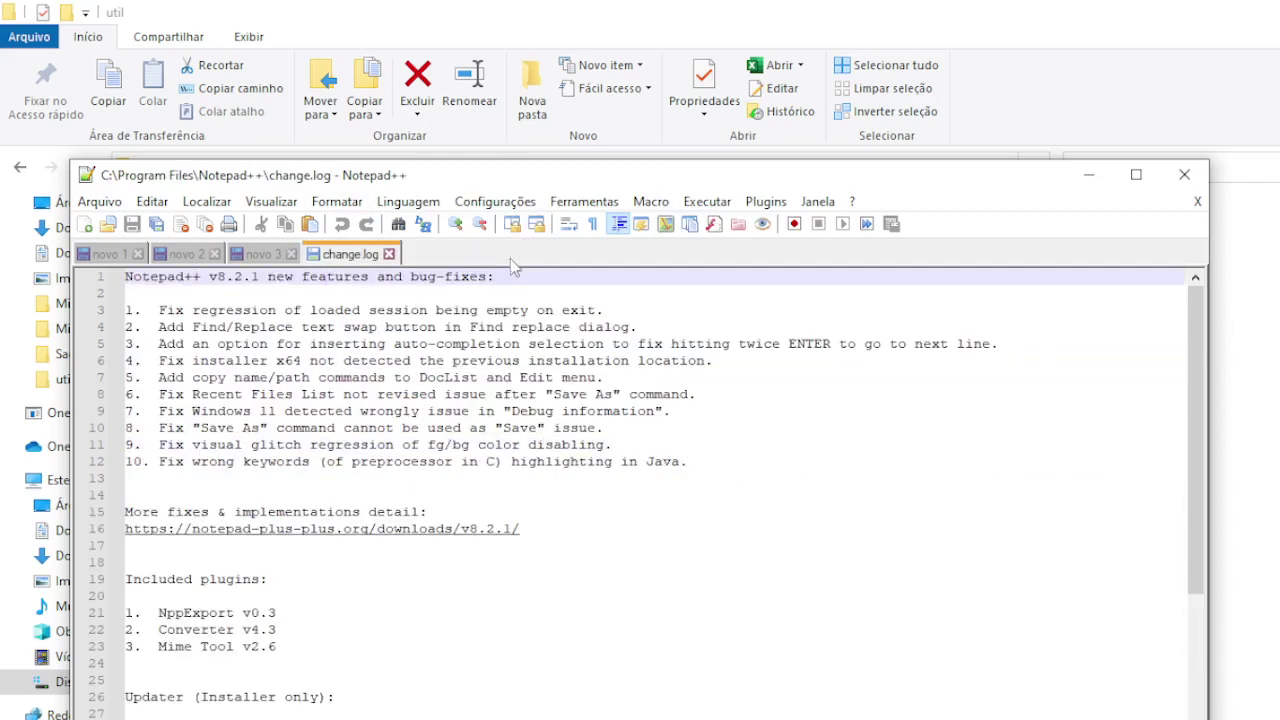
Switch to Excel and reopen the macro workbook ExcelToCsv.xlsm from the recent files.
{"action": "key", "text": "super"}
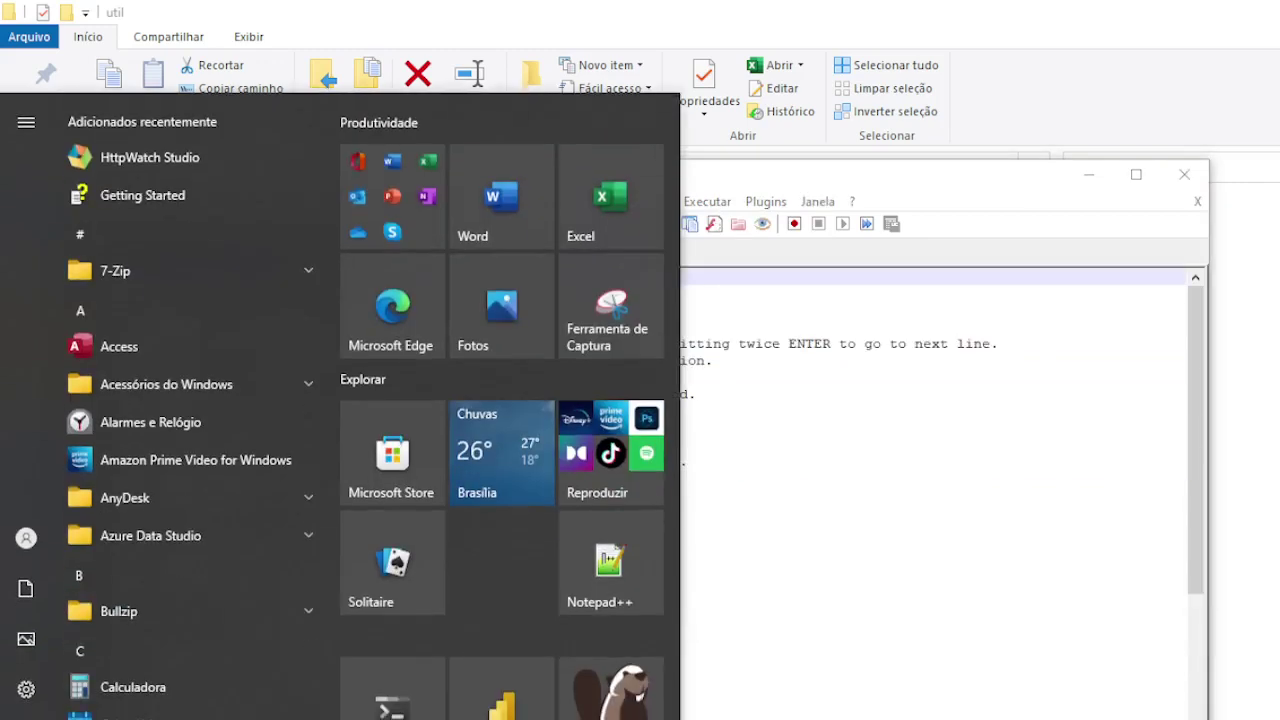
{"action": "left_click", "coordinate": [593, 236]}
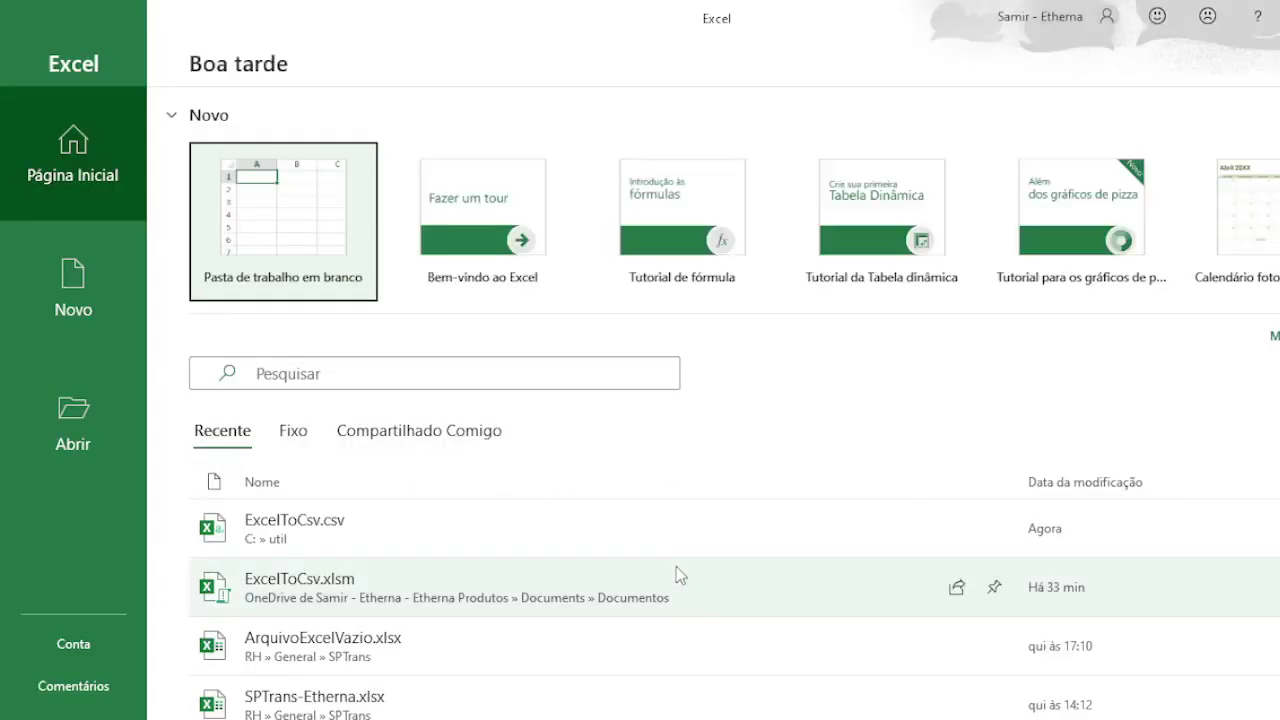
{"action": "left_click", "coordinate": [340, 538]}
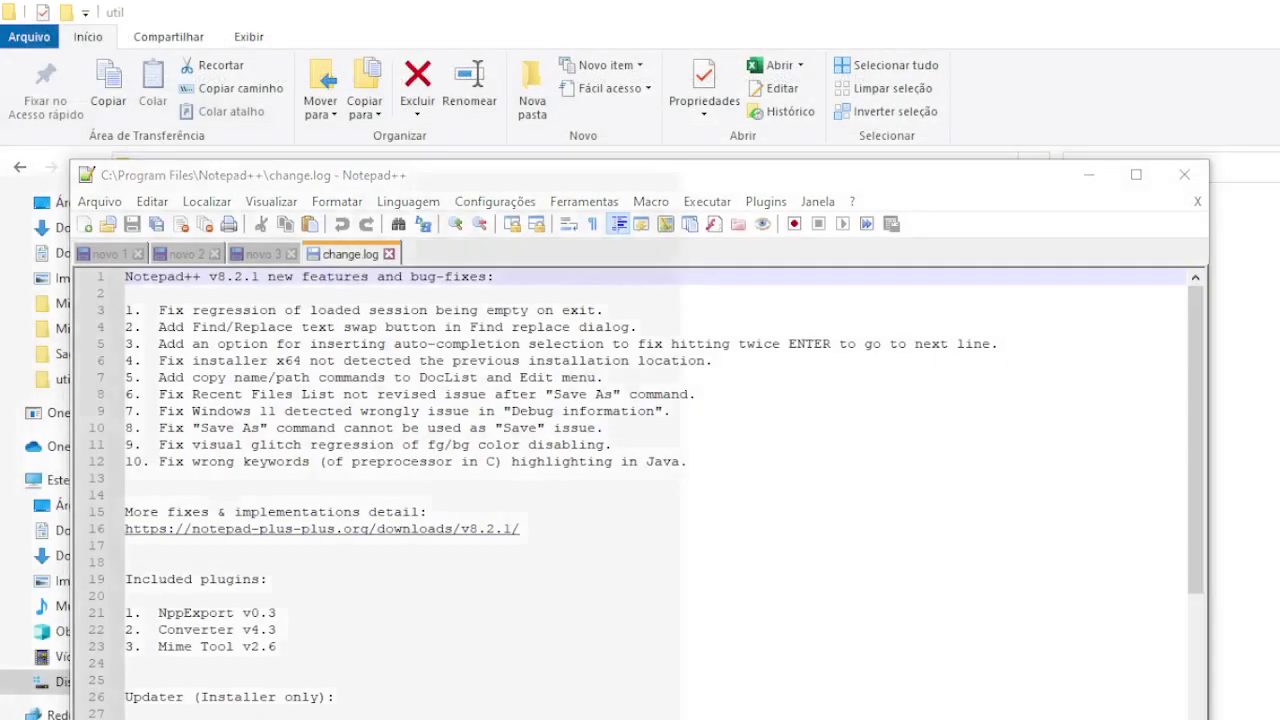
{"action": "key", "text": "super"}
{"action": "left_click", "coordinate": [590, 200]}
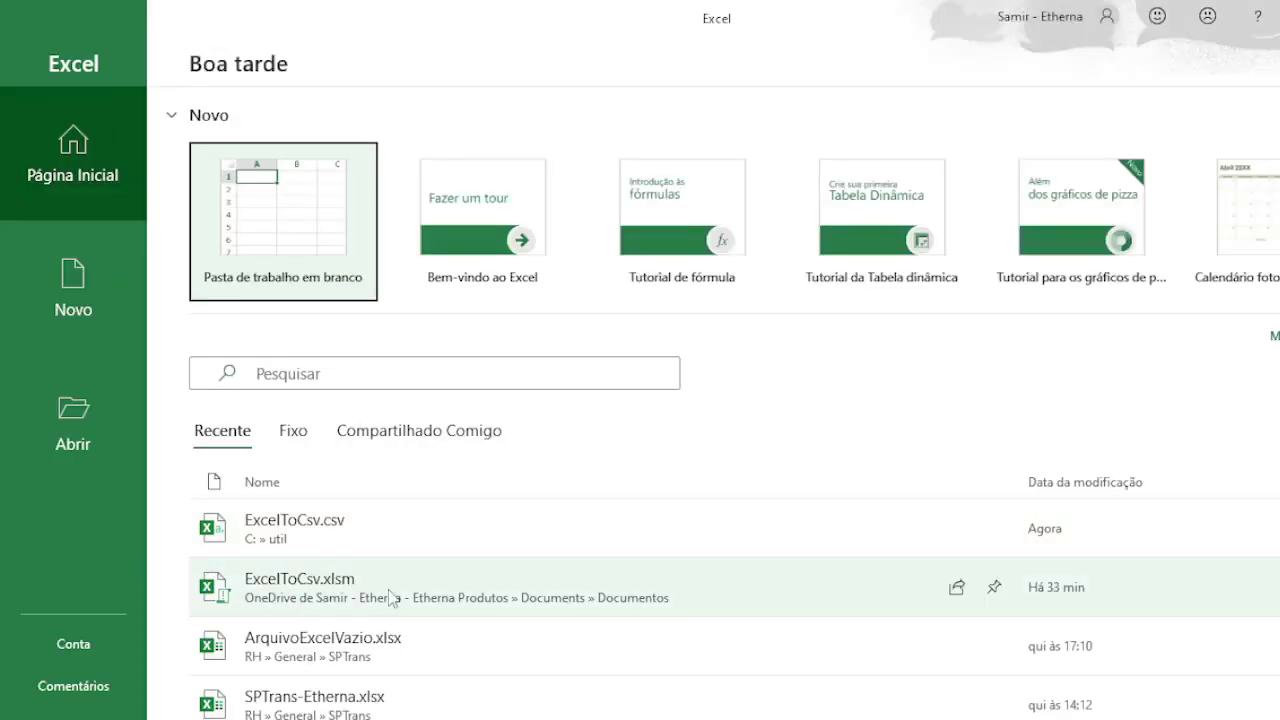
{"action": "left_click", "coordinate": [388, 588]}
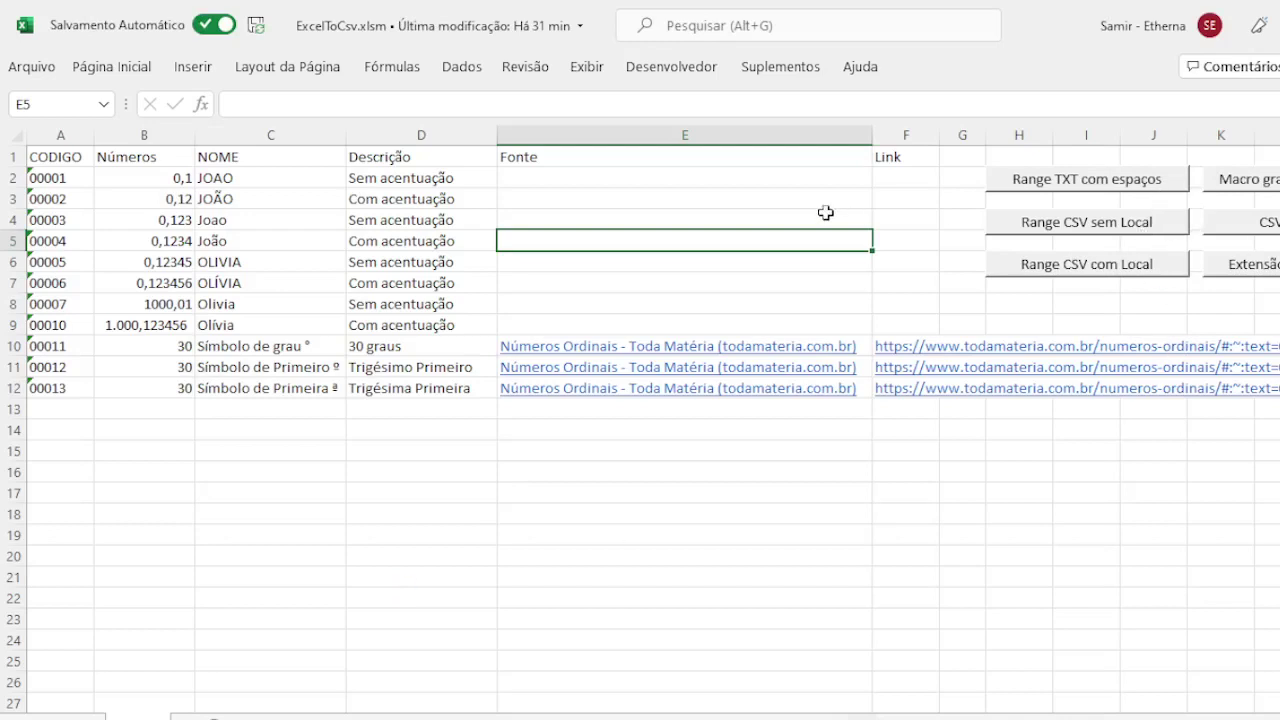
Start saving a copy of the workbook with the file type Texto (separado por tabulações) (*.txt).
{"action": "left_click", "coordinate": [30, 68]}
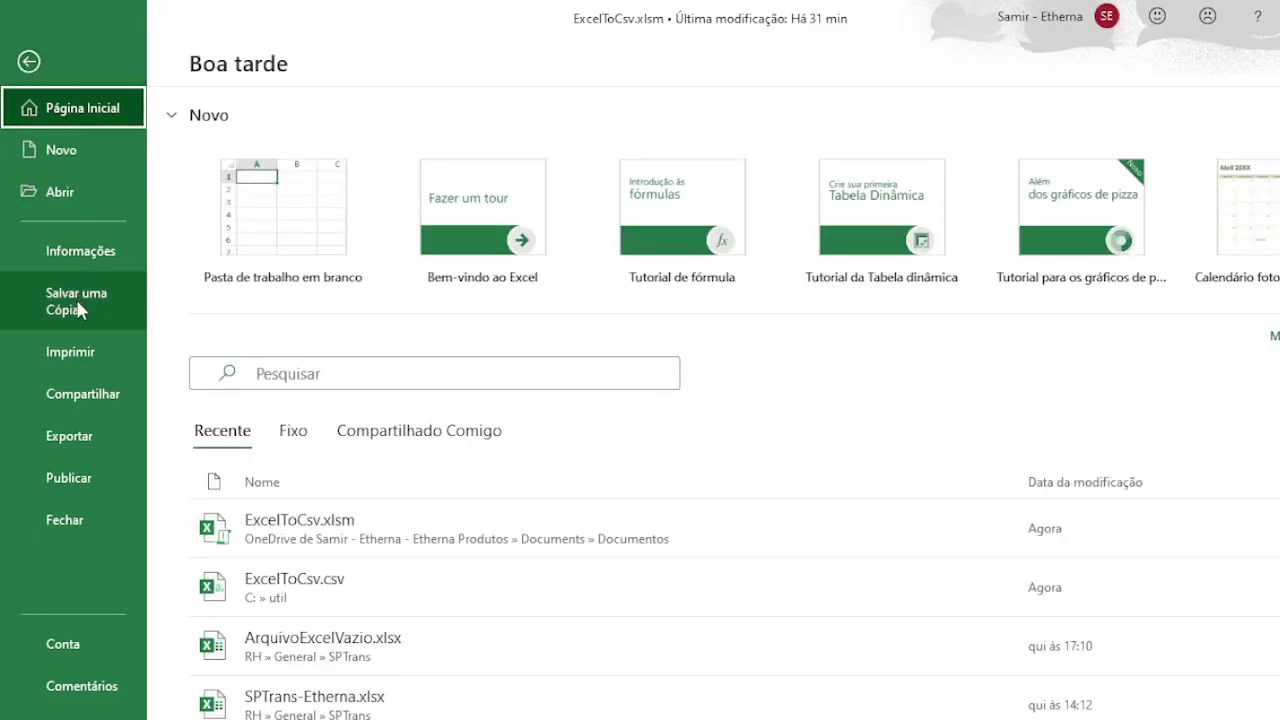
{"action": "left_click", "coordinate": [80, 310]}
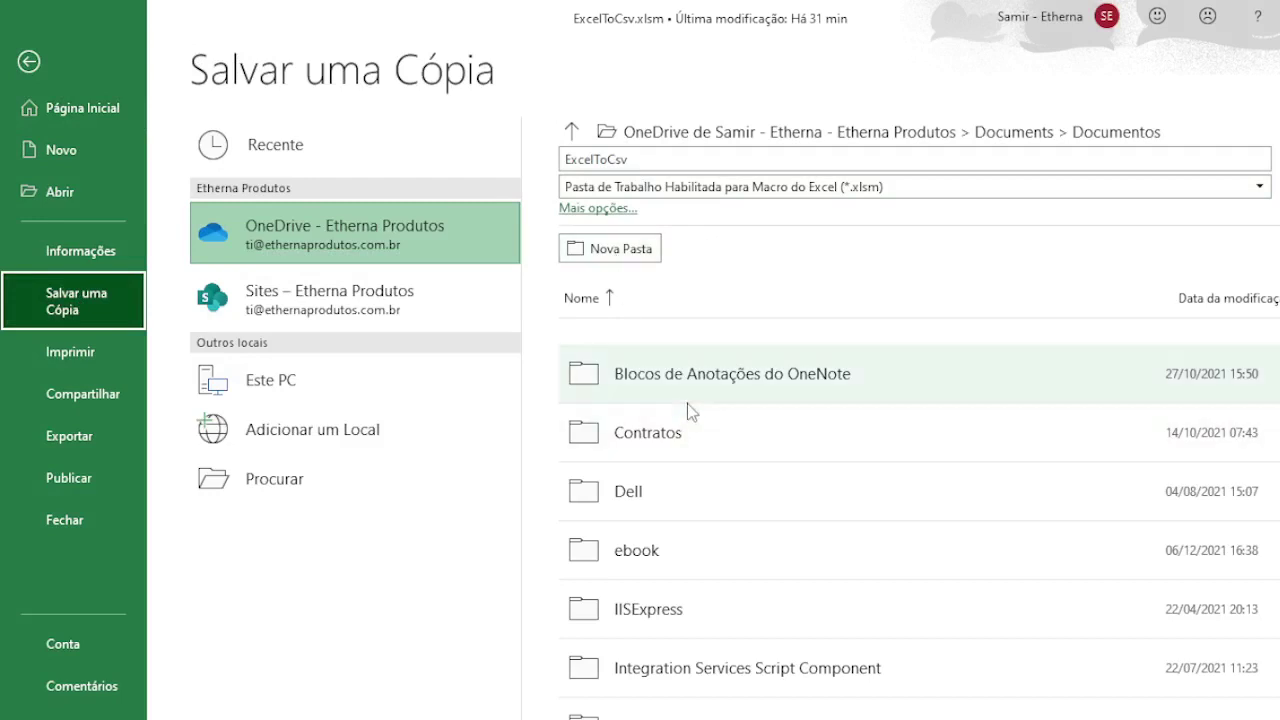
{"action": "left_click", "coordinate": [600, 209]}
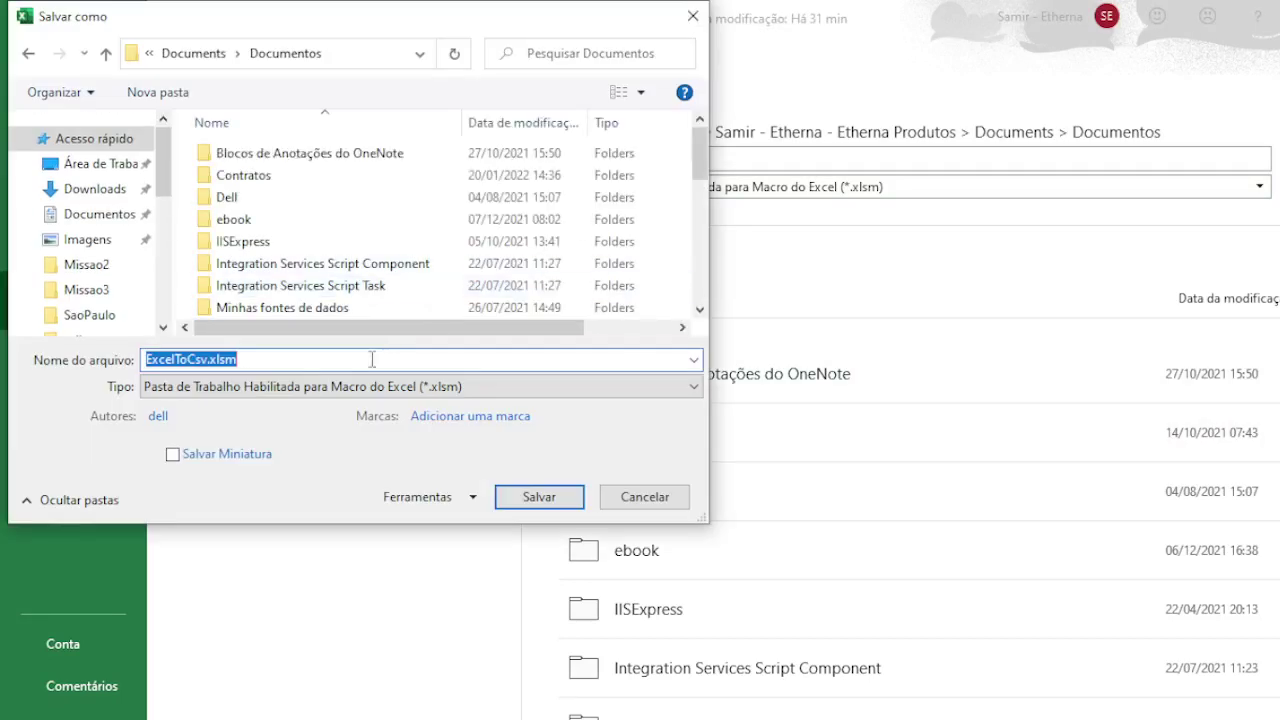
{"action": "left_click", "coordinate": [297, 387]}
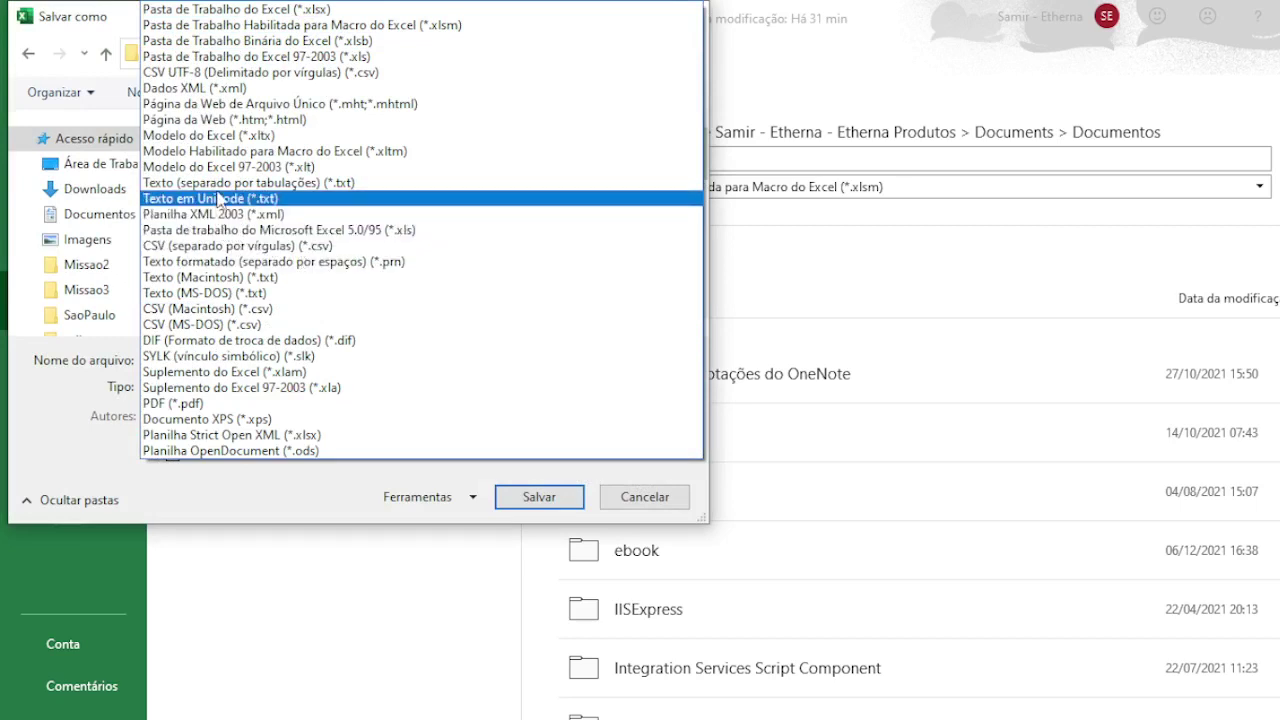
{"action": "left_click", "coordinate": [343, 192]}
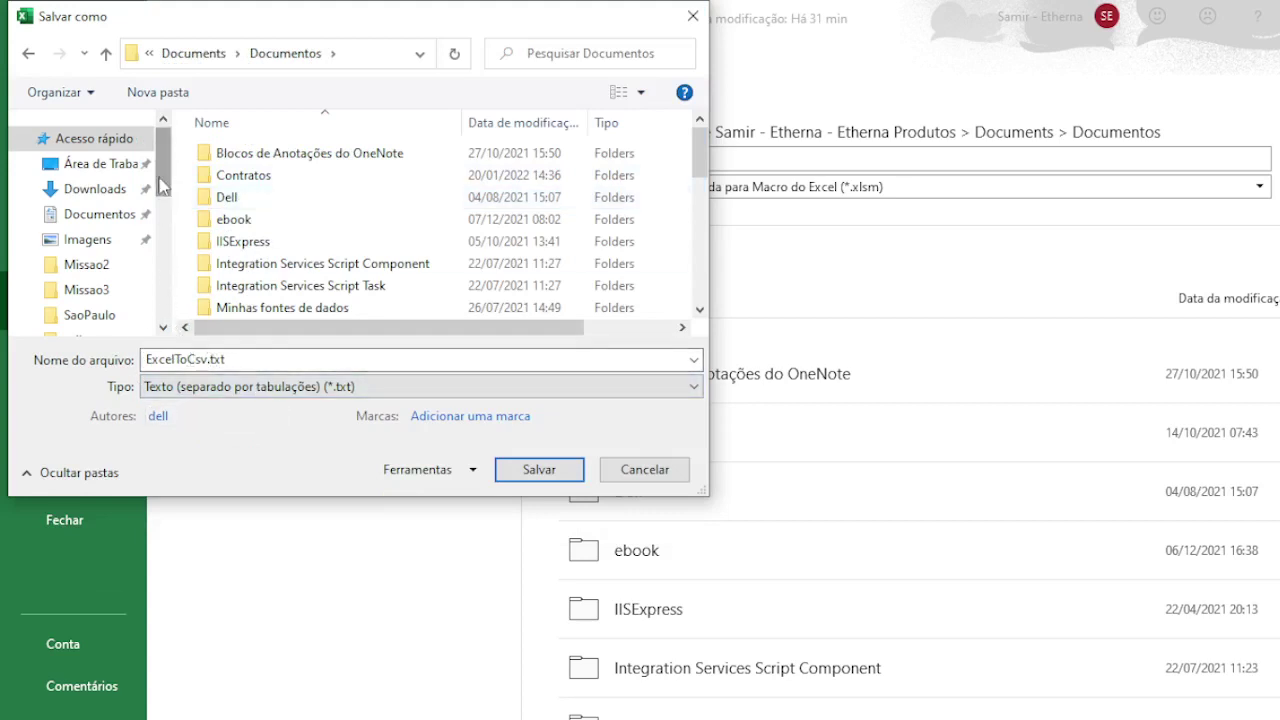
Save the tab-delimited copy as ExcelToCsv.txt in the util folder on Disco Local (C:).
{"action": "scroll", "coordinate": [160, 185], "scroll_direction": "down", "scroll_amount": 5}
{"action": "left_click", "coordinate": [106, 299]}
{"action": "scroll", "coordinate": [283, 307], "scroll_direction": "down", "scroll_amount": 3}
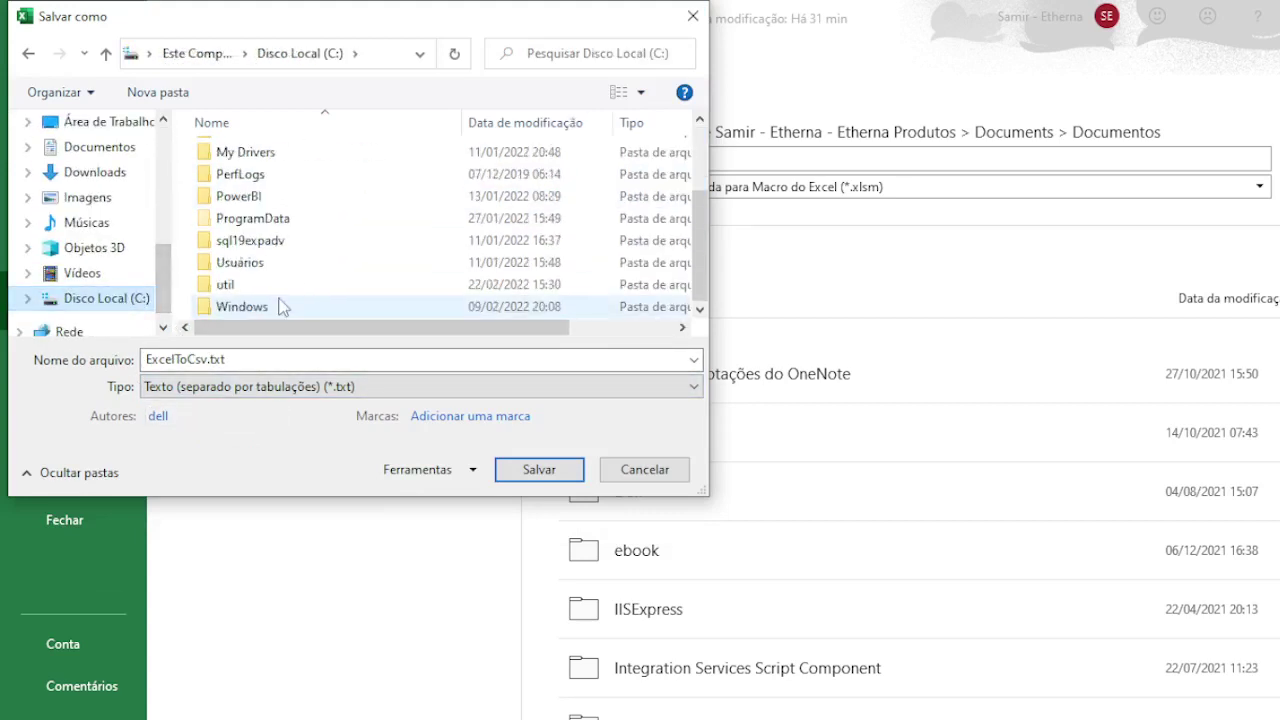
{"action": "double_click", "coordinate": [240, 285]}
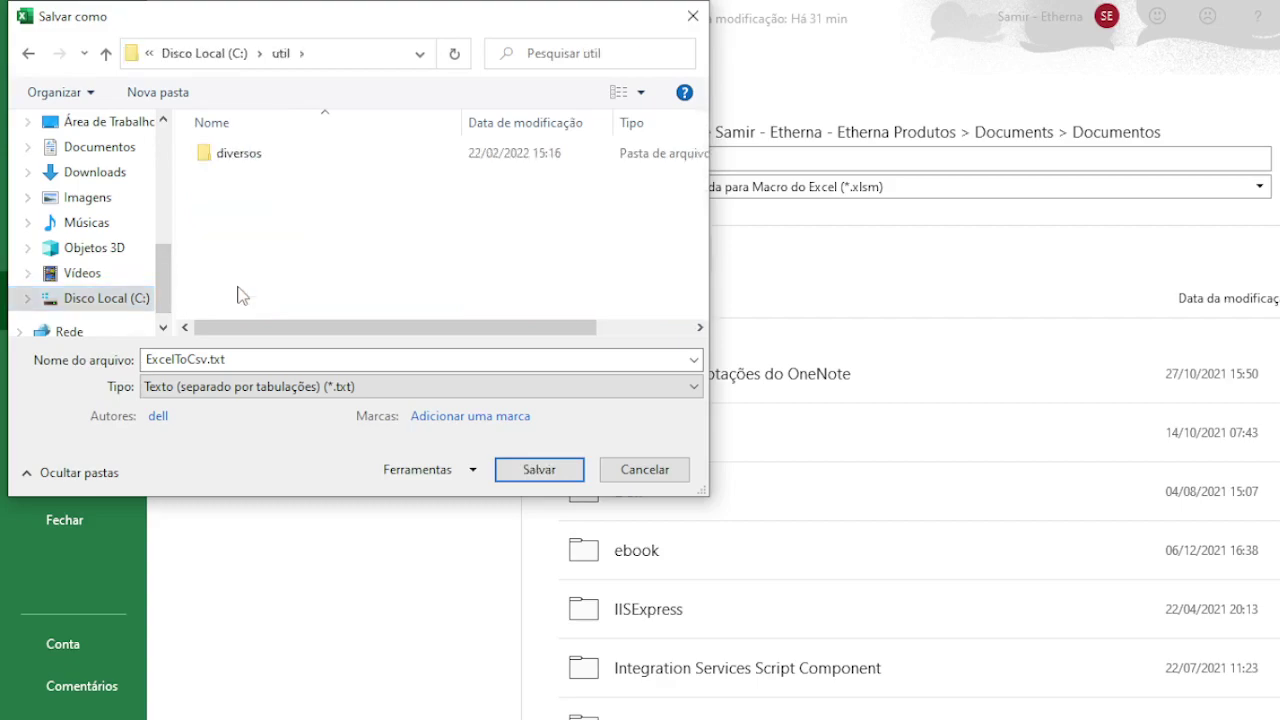
{"action": "left_click", "coordinate": [545, 478]}
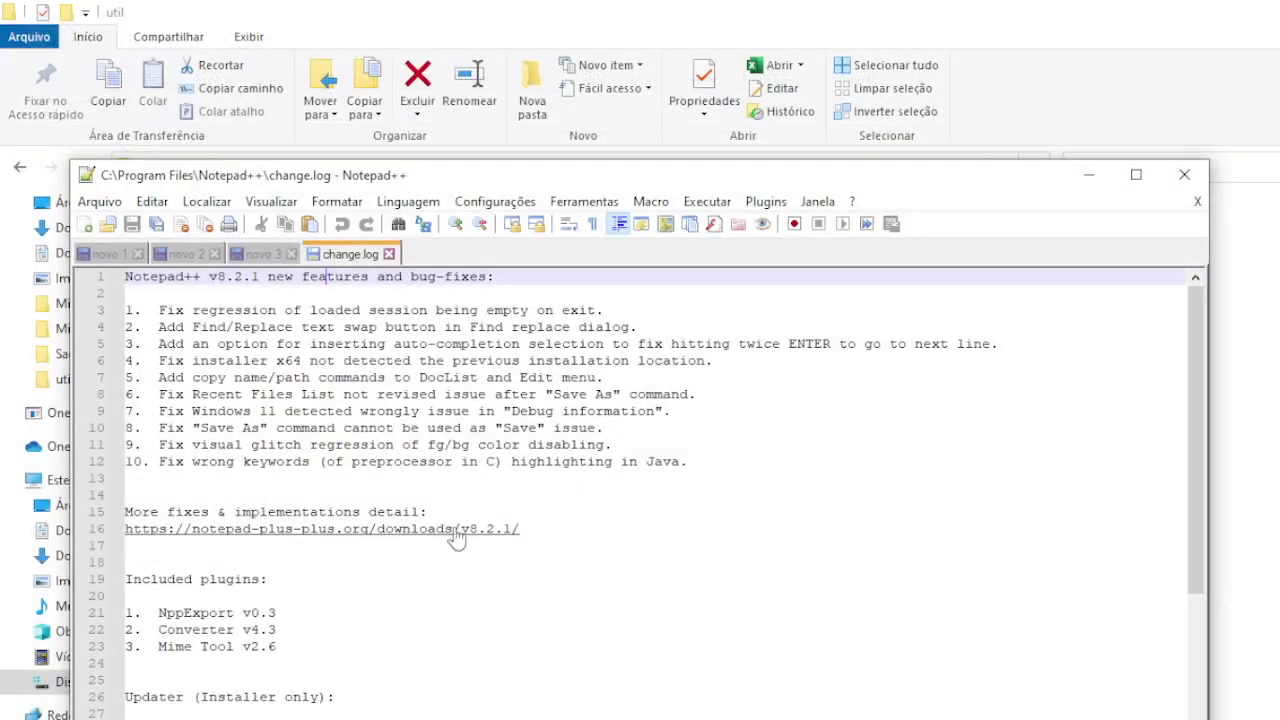
Close the open change.log window, open ExcelToCsv.txt from C:\util in Notepad++ and check its character encoding.
{"action": "key", "text": "alt+F4"}
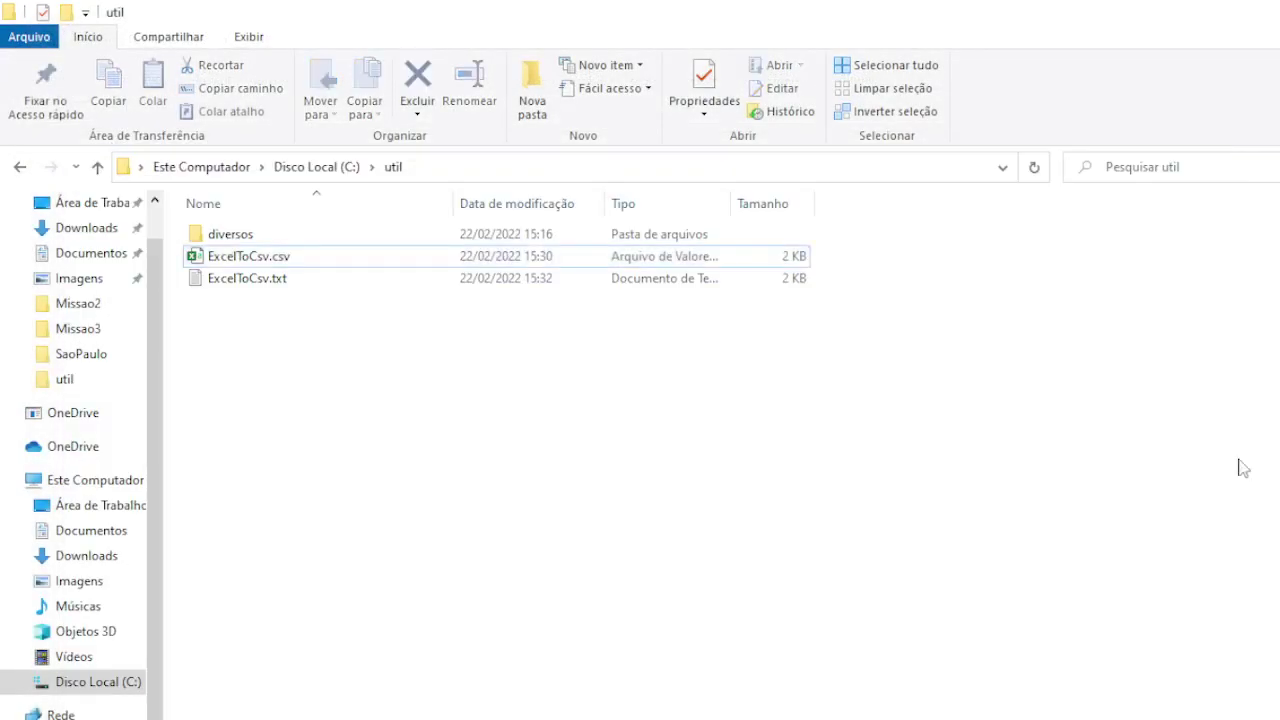
{"action": "left_click", "coordinate": [266, 283]}
{"action": "right_click", "coordinate": [263, 278]}
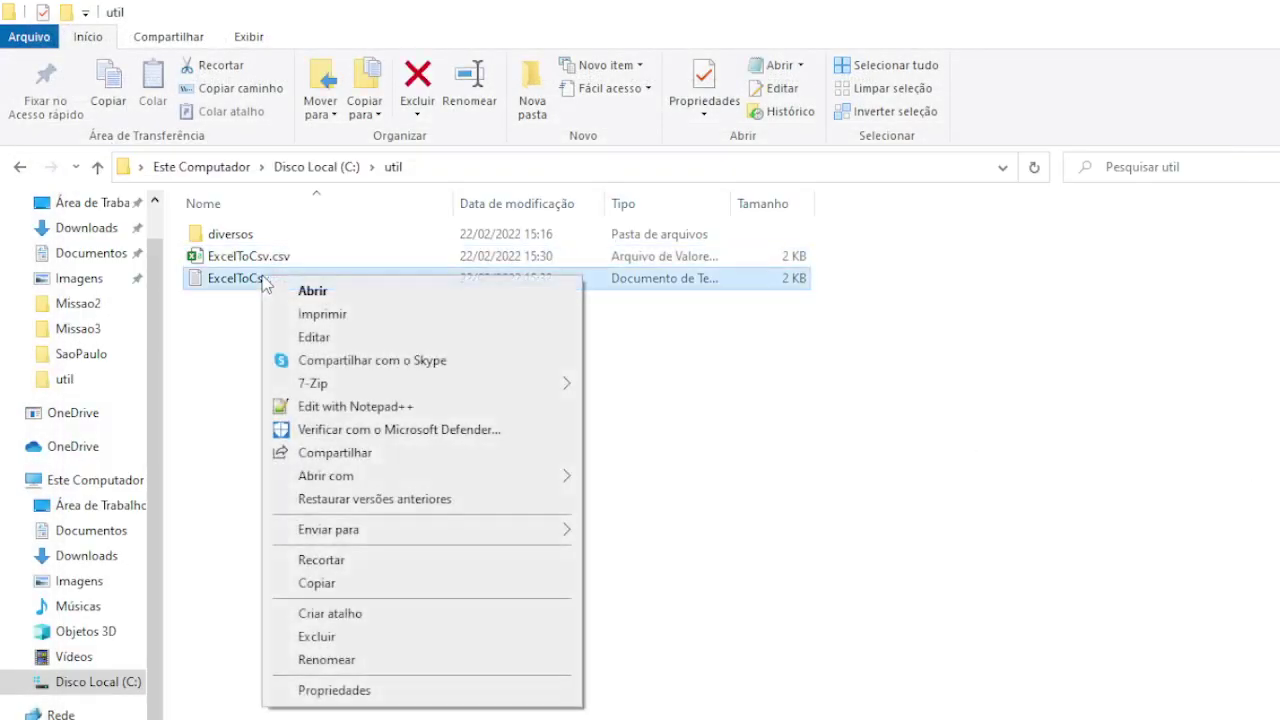
{"action": "left_click", "coordinate": [422, 410]}
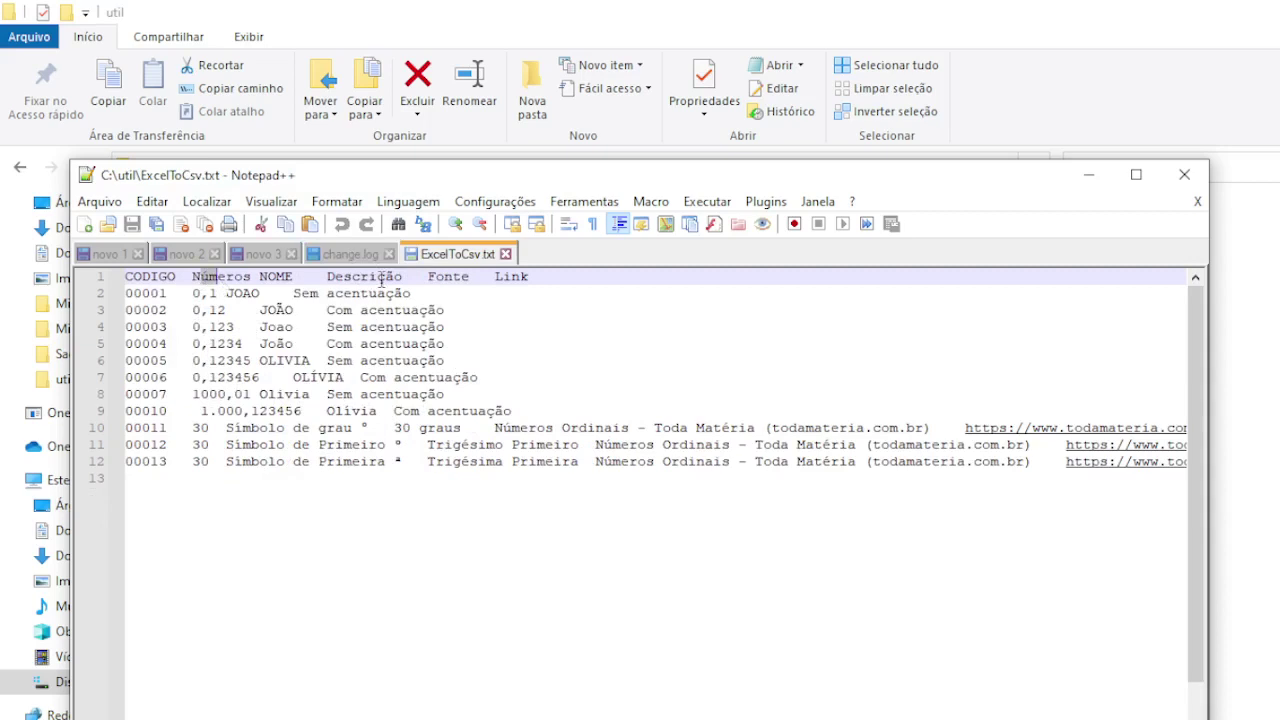
{"action": "left_click", "coordinate": [337, 201]}
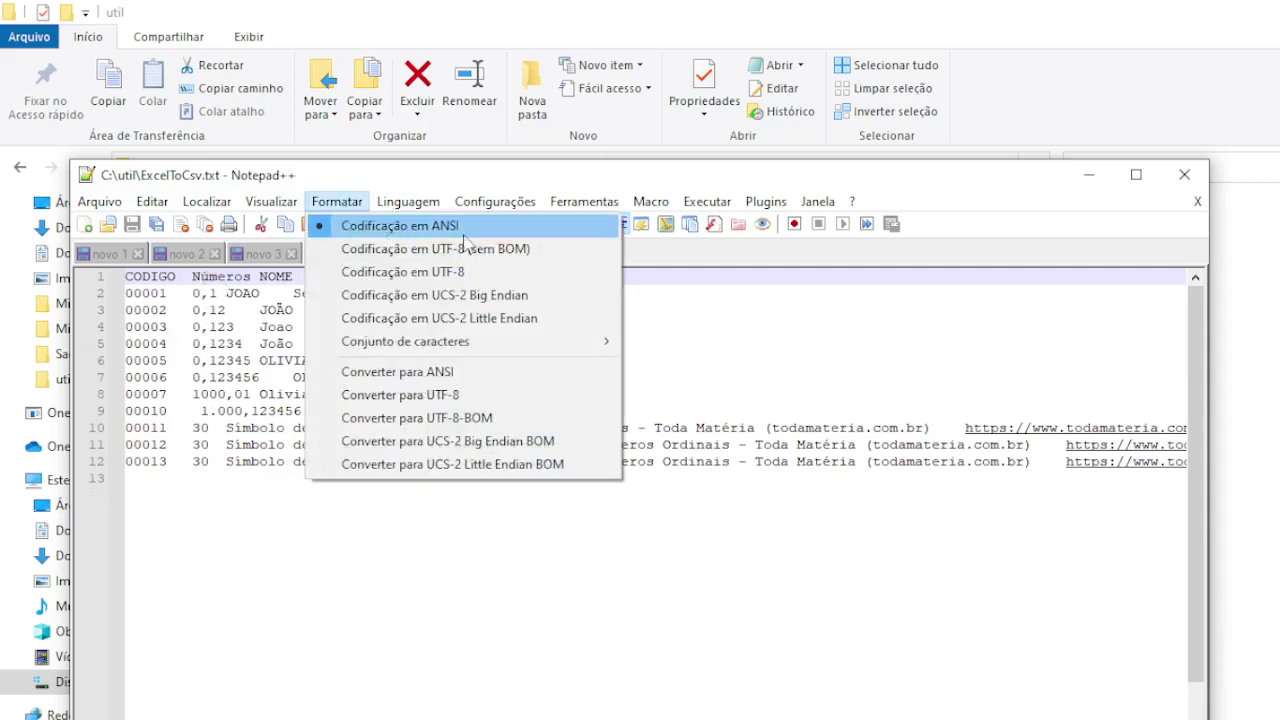
{"action": "left_click", "coordinate": [269, 315]}
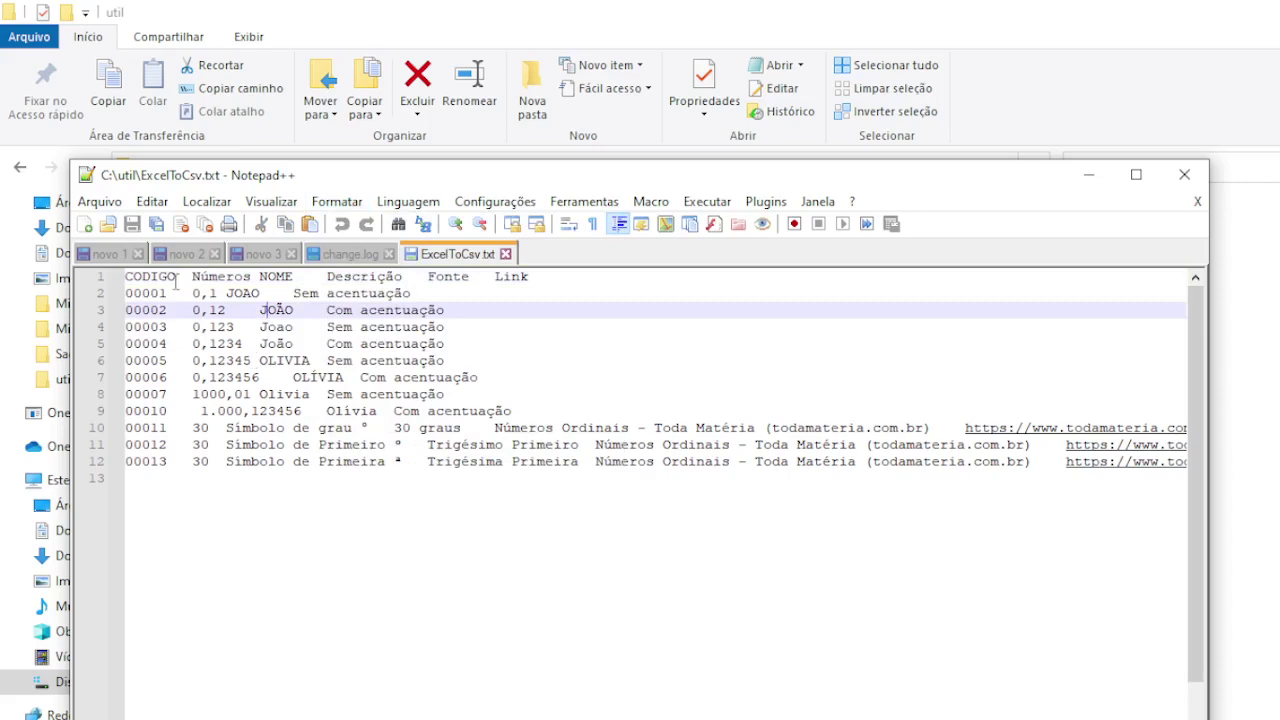
Open ExcelToCsv.csv from the C:\util folder in Notepad++ alongside the text file and maximize the editor window.
{"action": "left_click_drag", "start_coordinate": [280, 174], "coordinate": [598, 367]}
{"action": "right_click", "coordinate": [262, 260]}
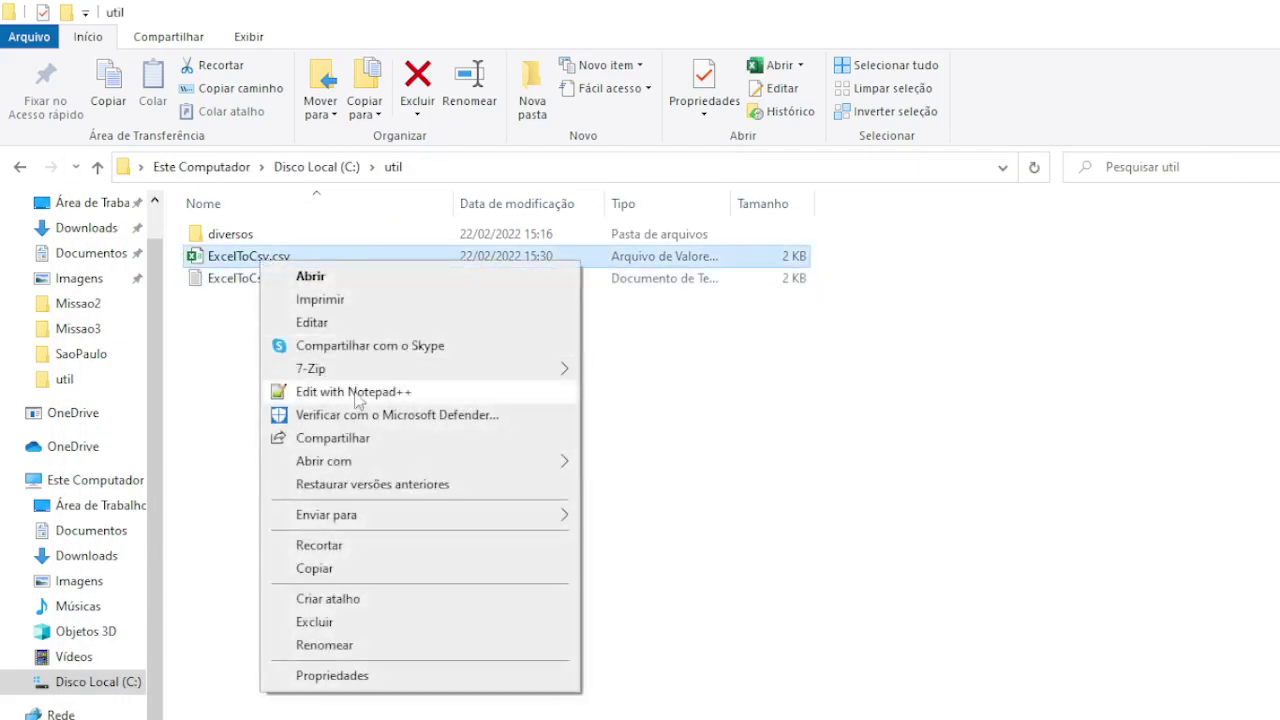
{"action": "left_click", "coordinate": [356, 394]}
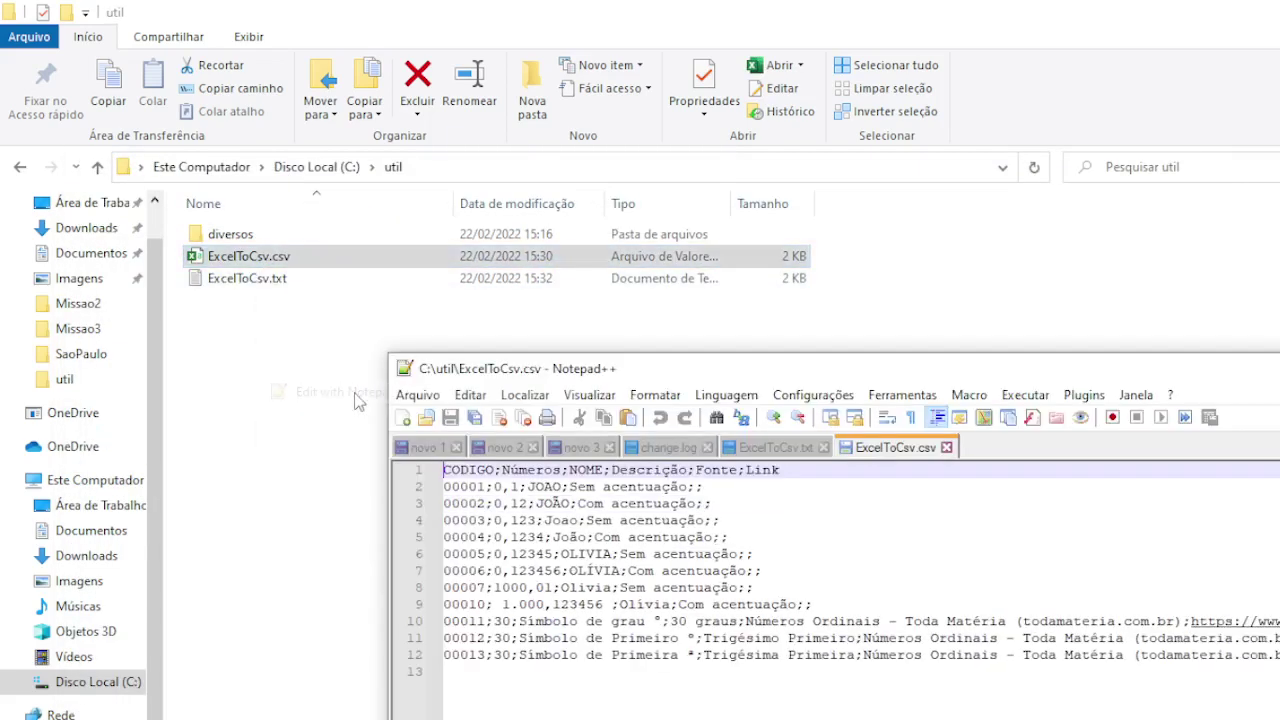
{"action": "left_click_drag", "start_coordinate": [796, 378], "coordinate": [790, 372]}
{"action": "double_click", "coordinate": [790, 372]}
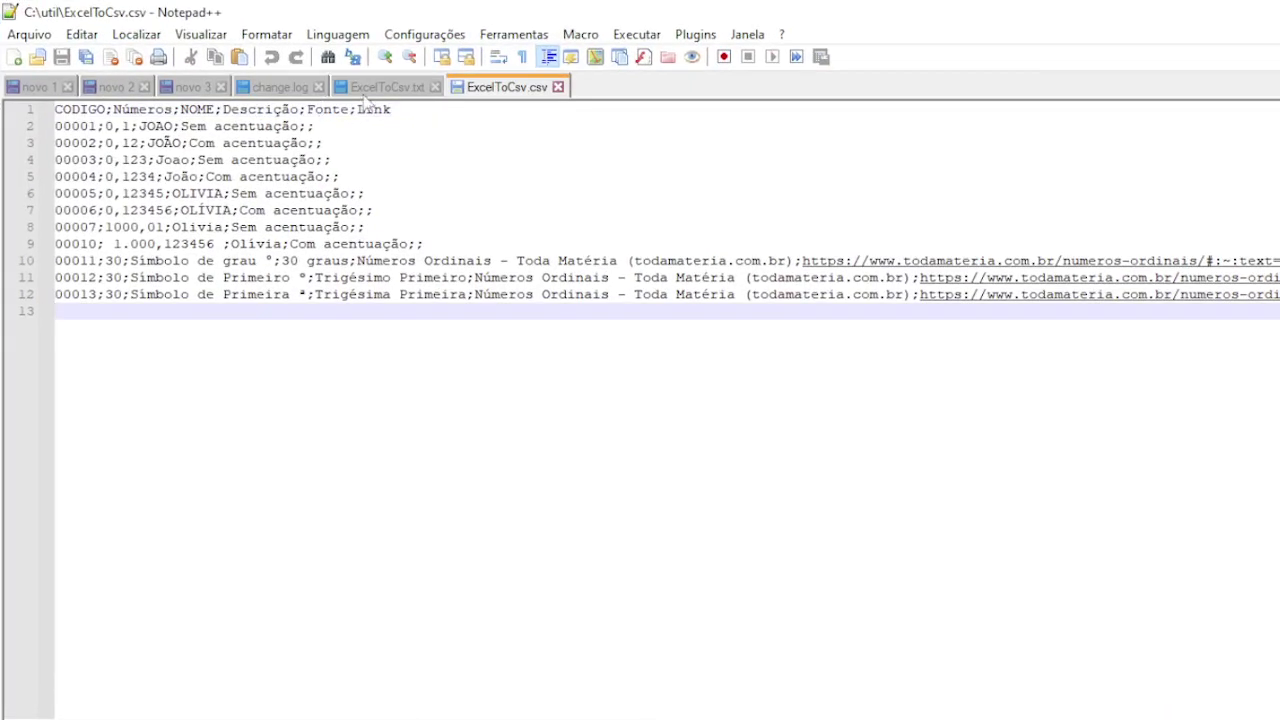
Compare the field separators between columns in ExcelToCsv.txt and ExcelToCsv.csv.
{"action": "left_click", "coordinate": [380, 90]}
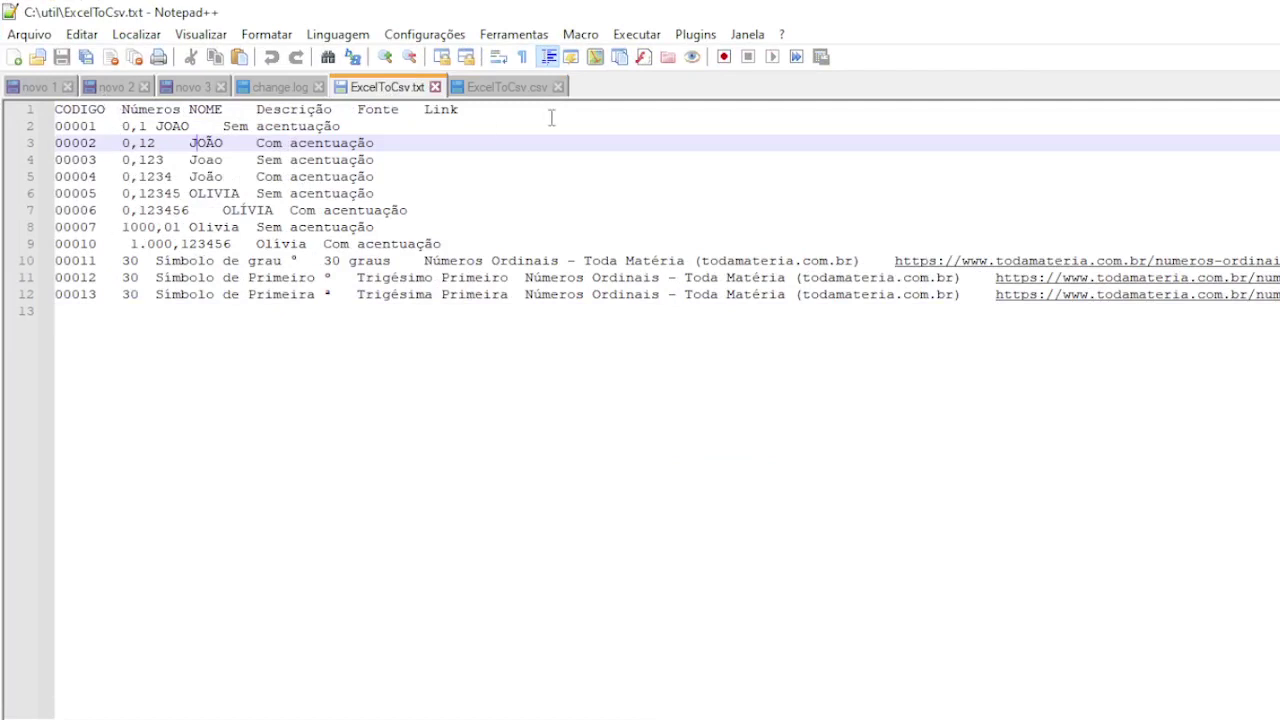
{"action": "left_click", "coordinate": [503, 88]}
{"action": "left_click", "coordinate": [105, 126]}
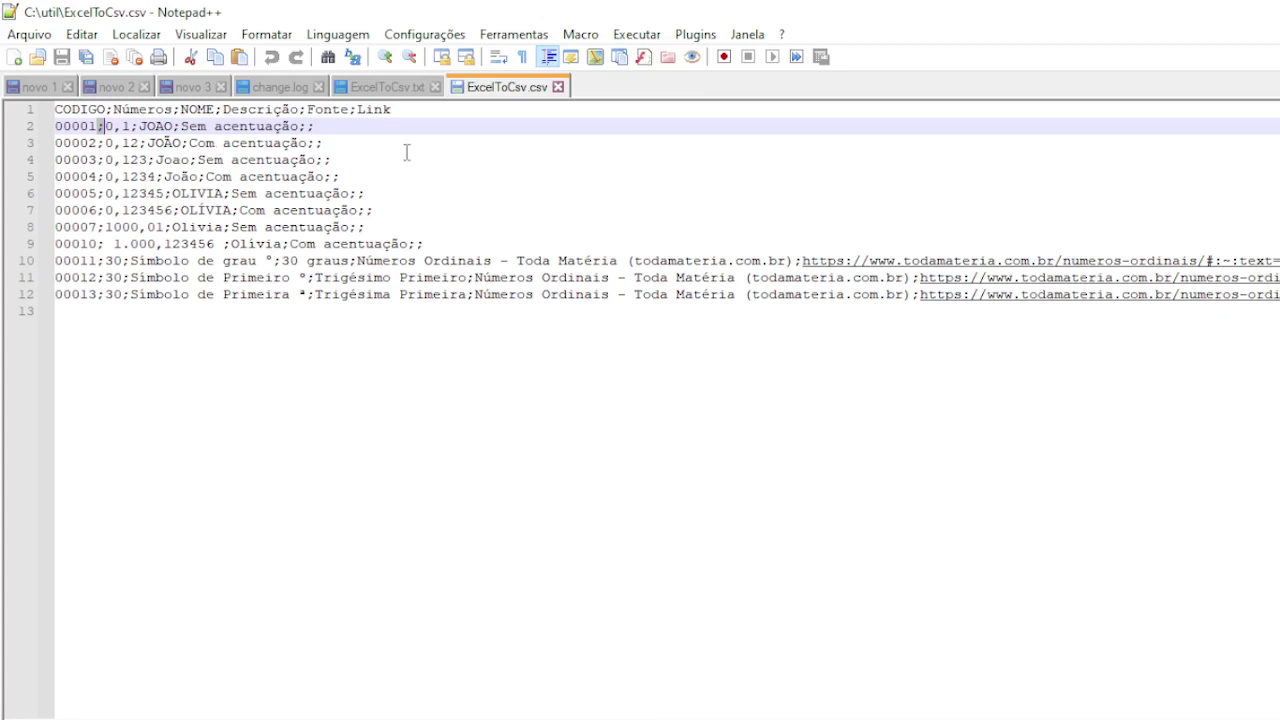
{"action": "left_click", "coordinate": [403, 89]}
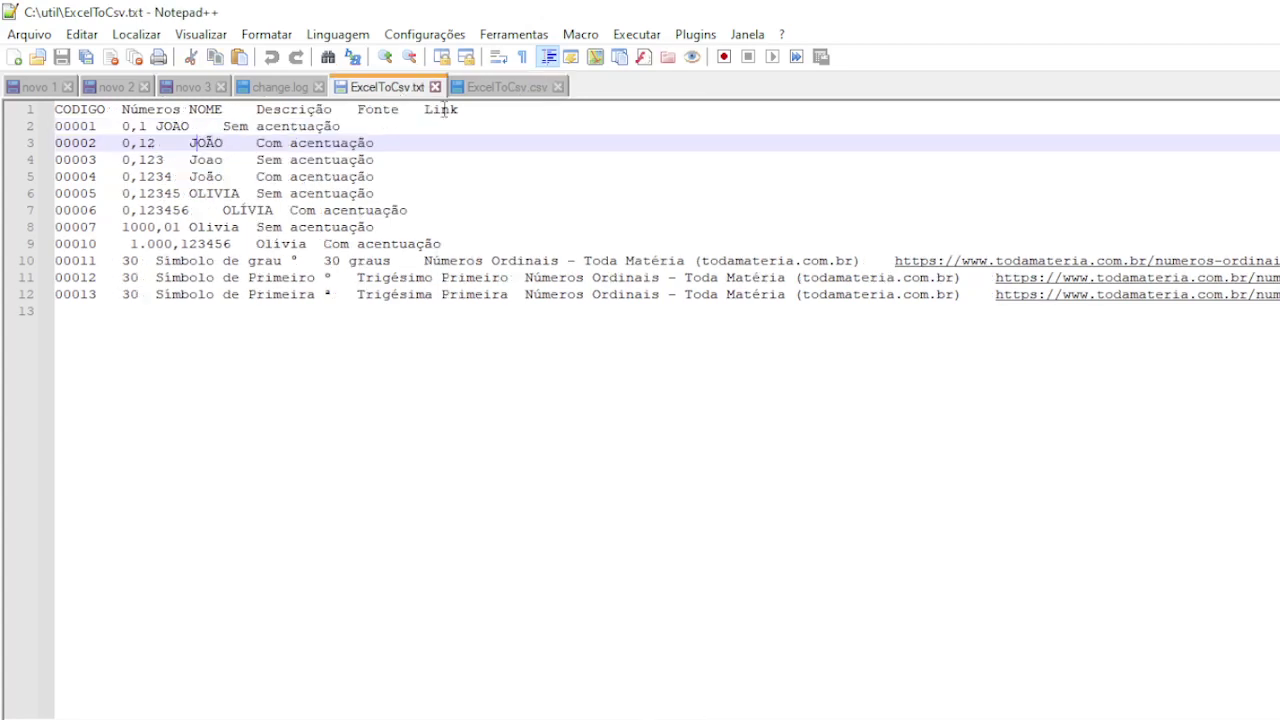
{"action": "left_click", "coordinate": [530, 88]}
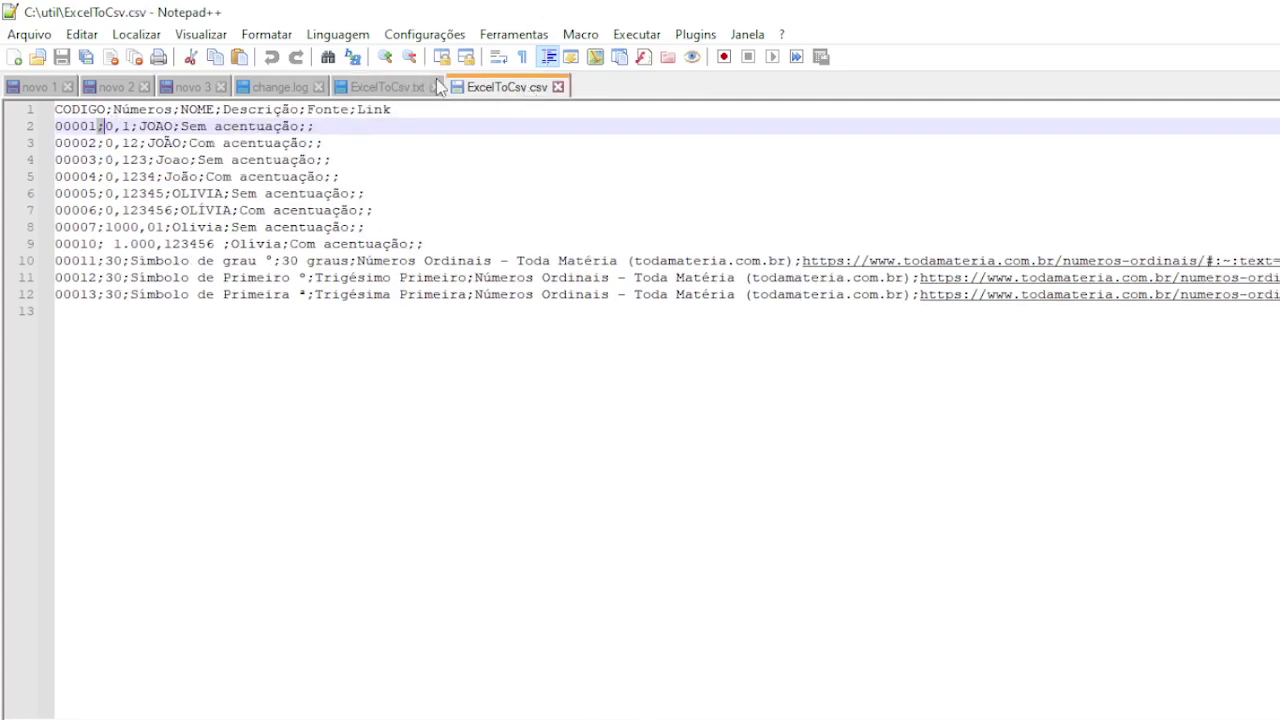
{"action": "left_click", "coordinate": [410, 90]}
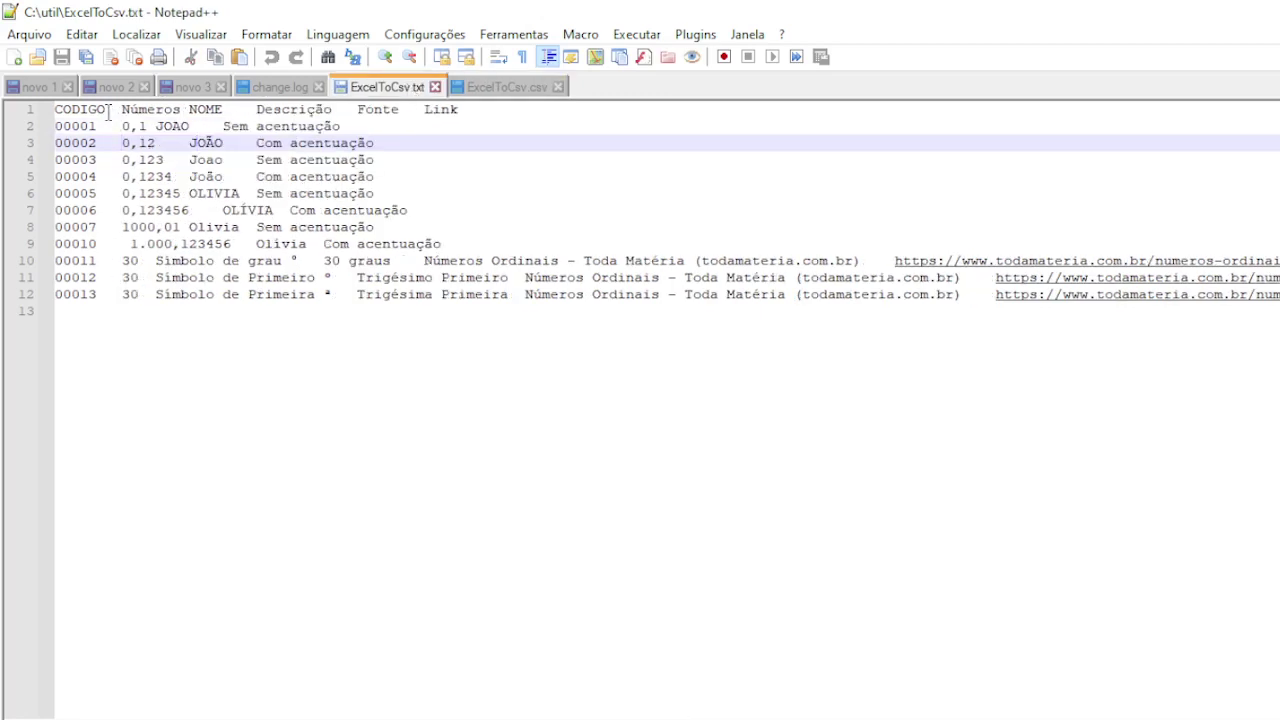
{"action": "left_click_drag", "start_coordinate": [108, 111], "coordinate": [122, 112]}
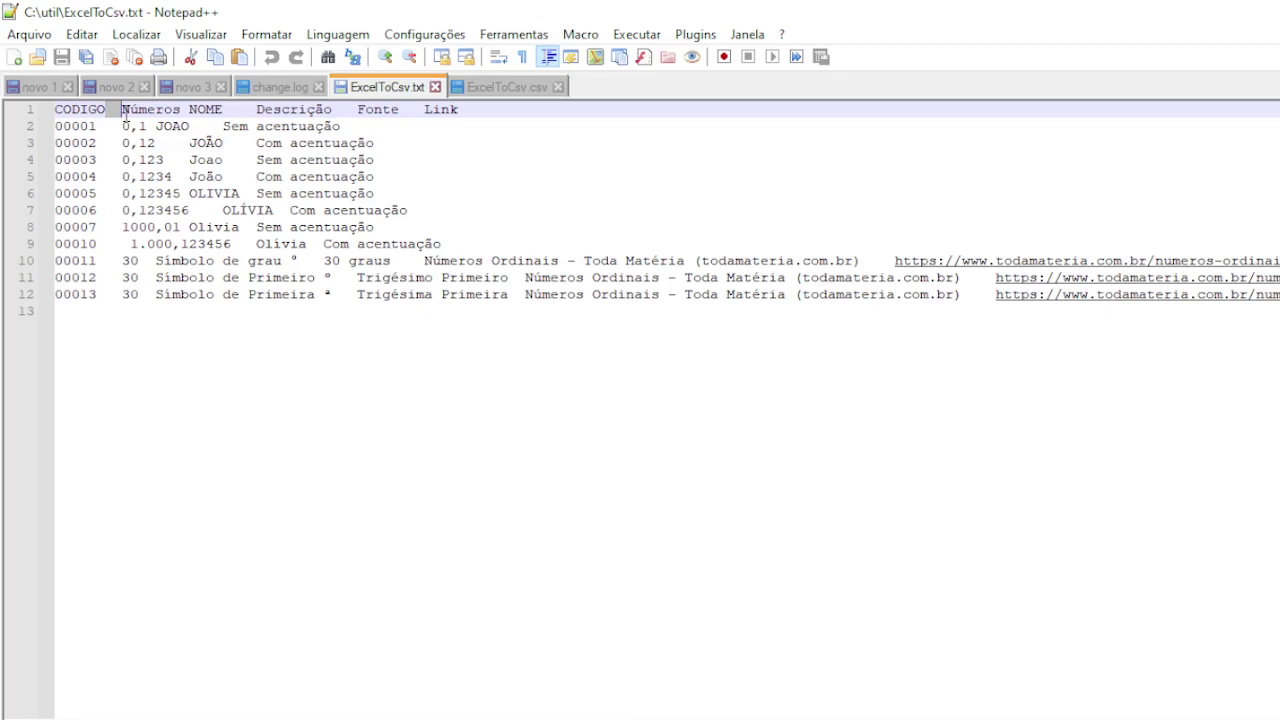
Compare the degree symbol in row 00011 with the masculine ordinal symbol in row 00012 of ExcelToCsv.txt.
{"action": "left_click", "coordinate": [139, 278]}
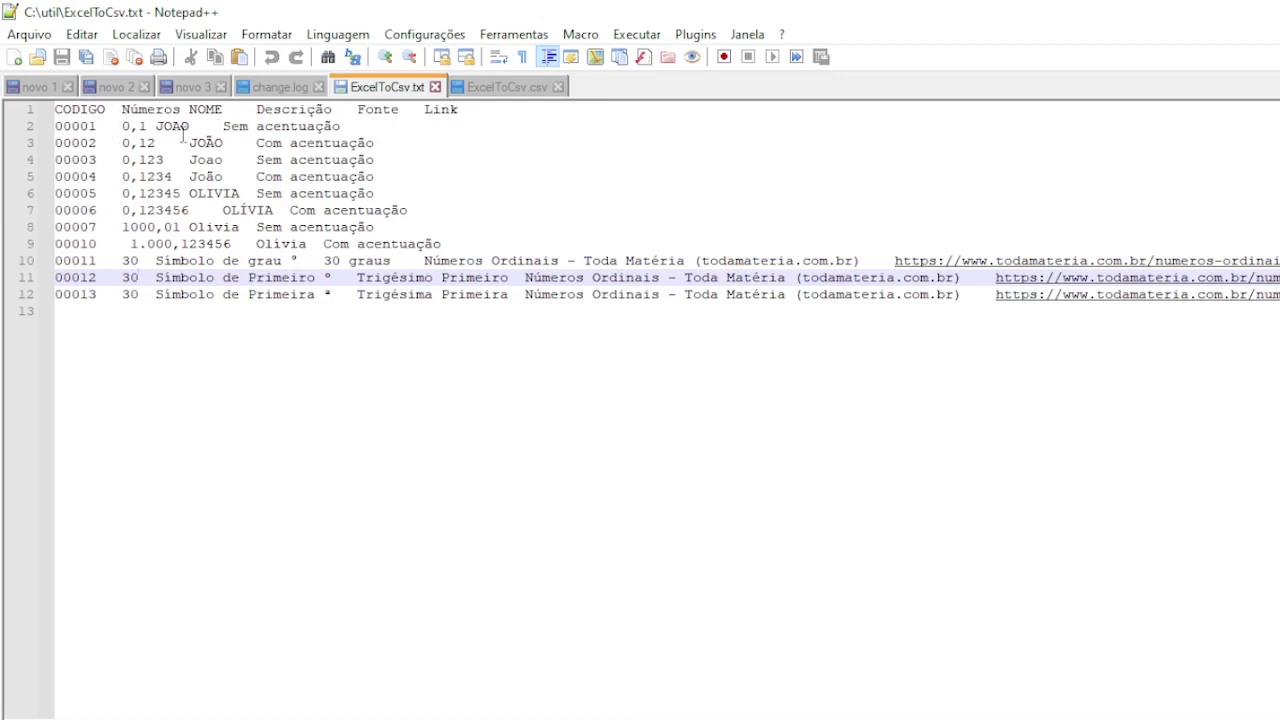
{"action": "double_click", "coordinate": [294, 260]}
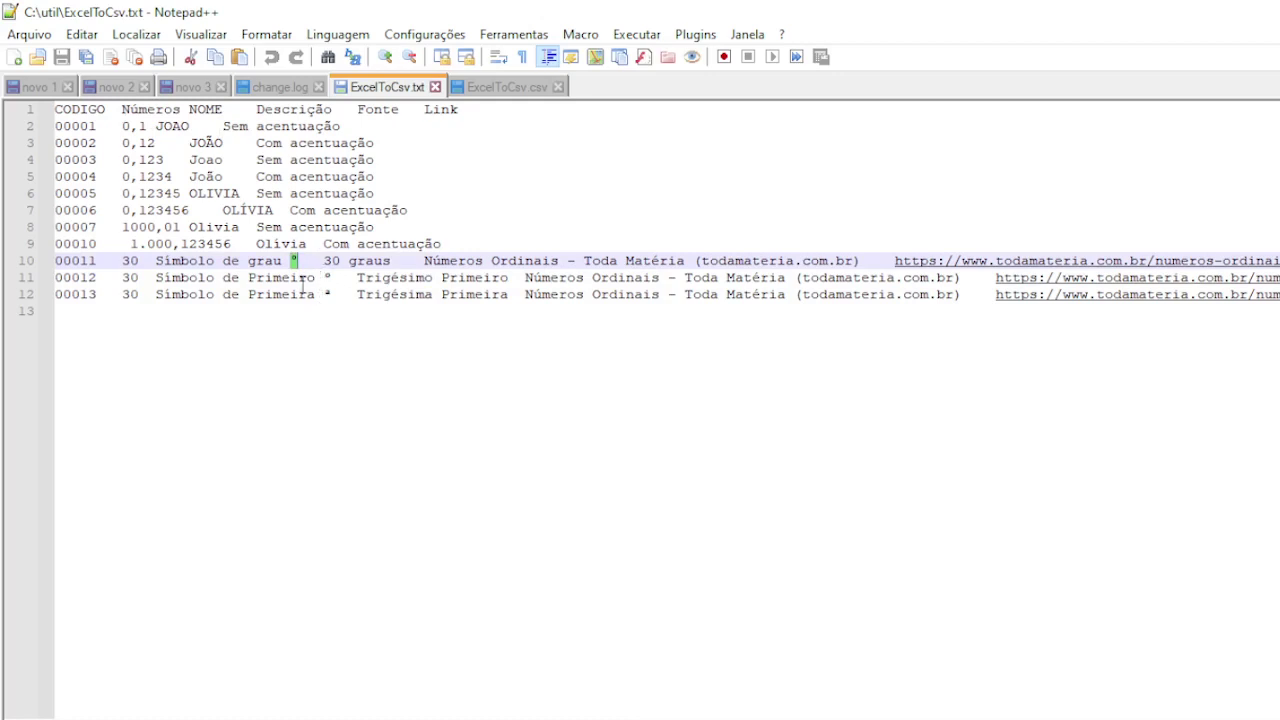
{"action": "left_click", "coordinate": [316, 277]}
{"action": "left_click_drag", "start_coordinate": [316, 277], "coordinate": [337, 281]}
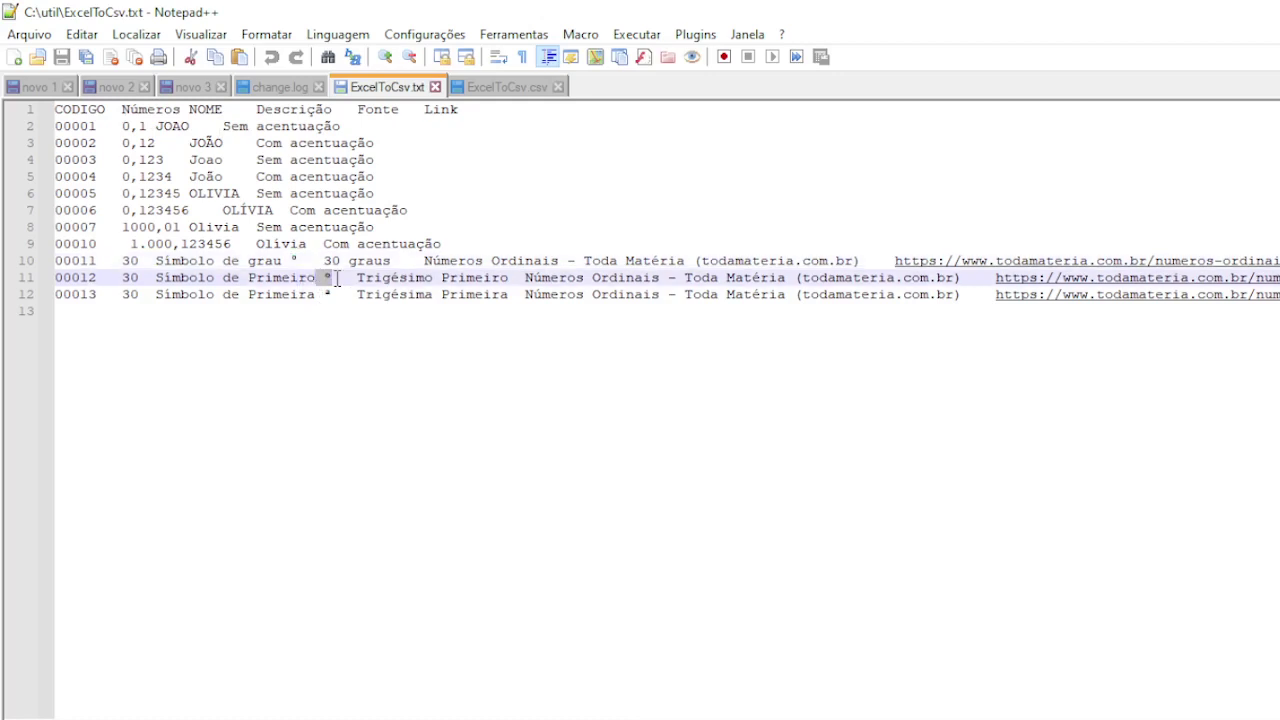
{"action": "left_click", "coordinate": [289, 260]}
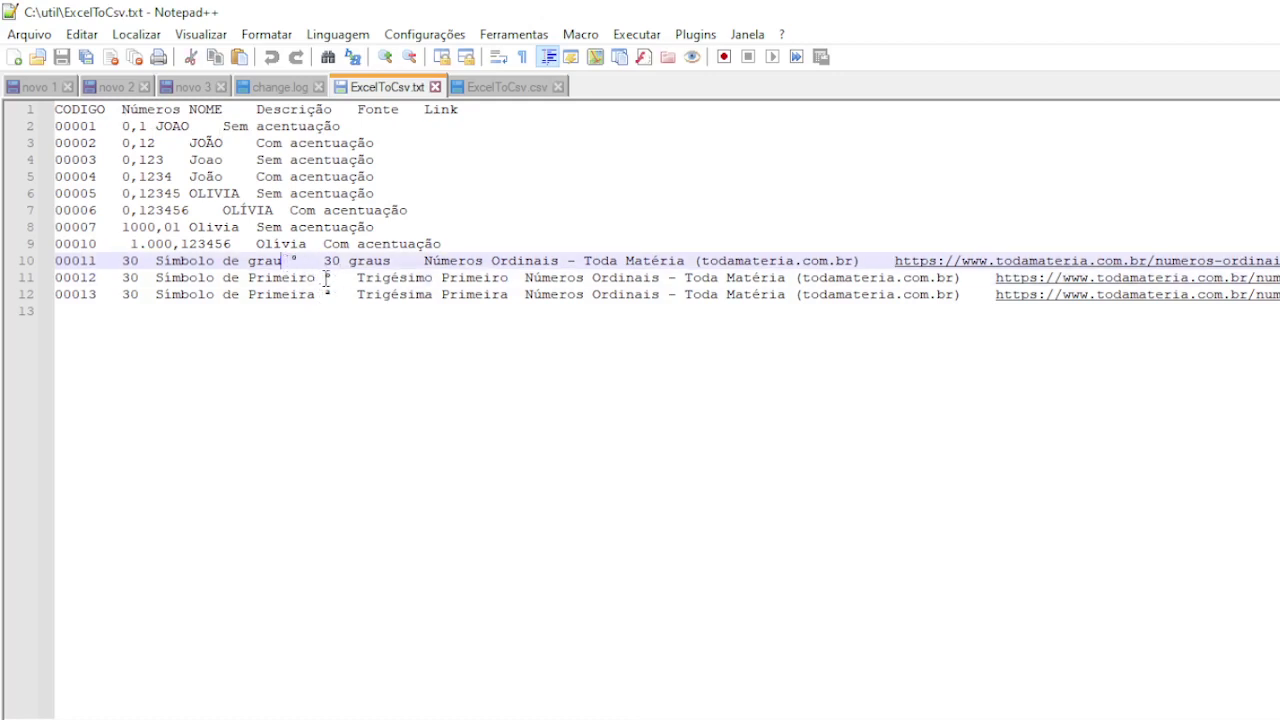
{"action": "left_click", "coordinate": [329, 275]}
{"action": "left_click", "coordinate": [288, 249]}
{"action": "left_click", "coordinate": [323, 274]}
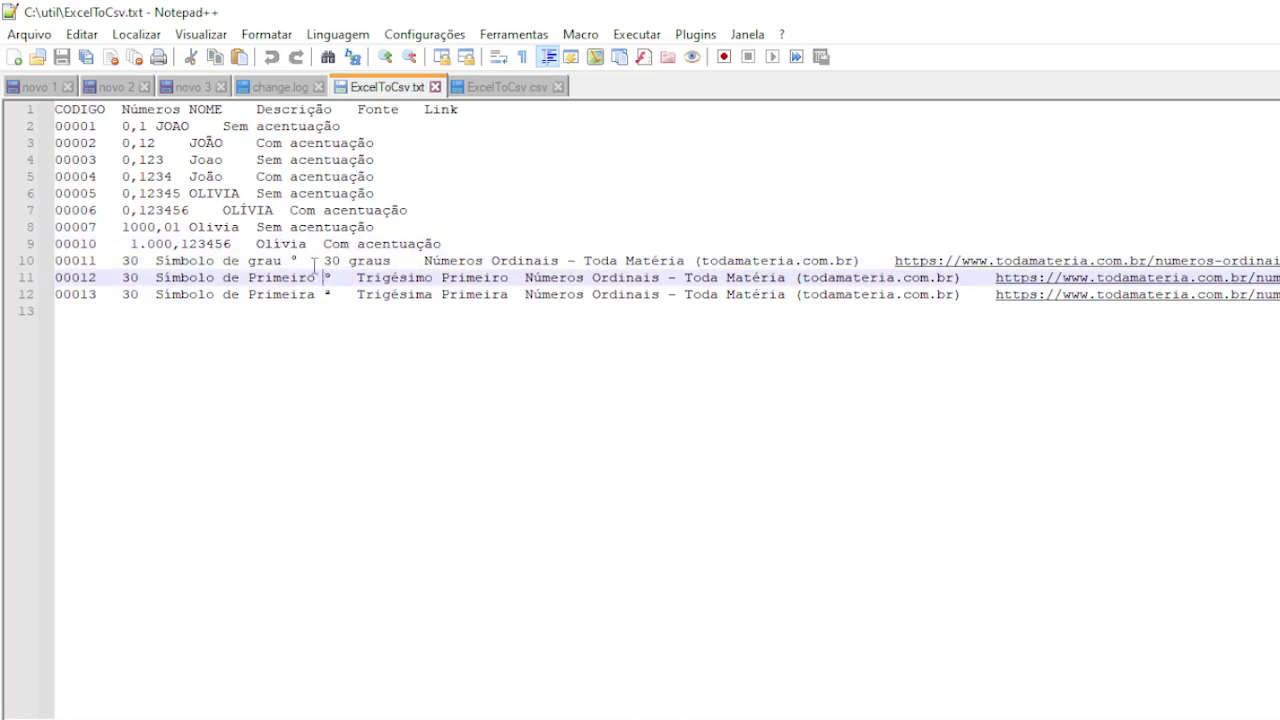
{"action": "left_click", "coordinate": [292, 261]}
{"action": "left_click", "coordinate": [337, 276]}
{"action": "left_click", "coordinate": [303, 260]}
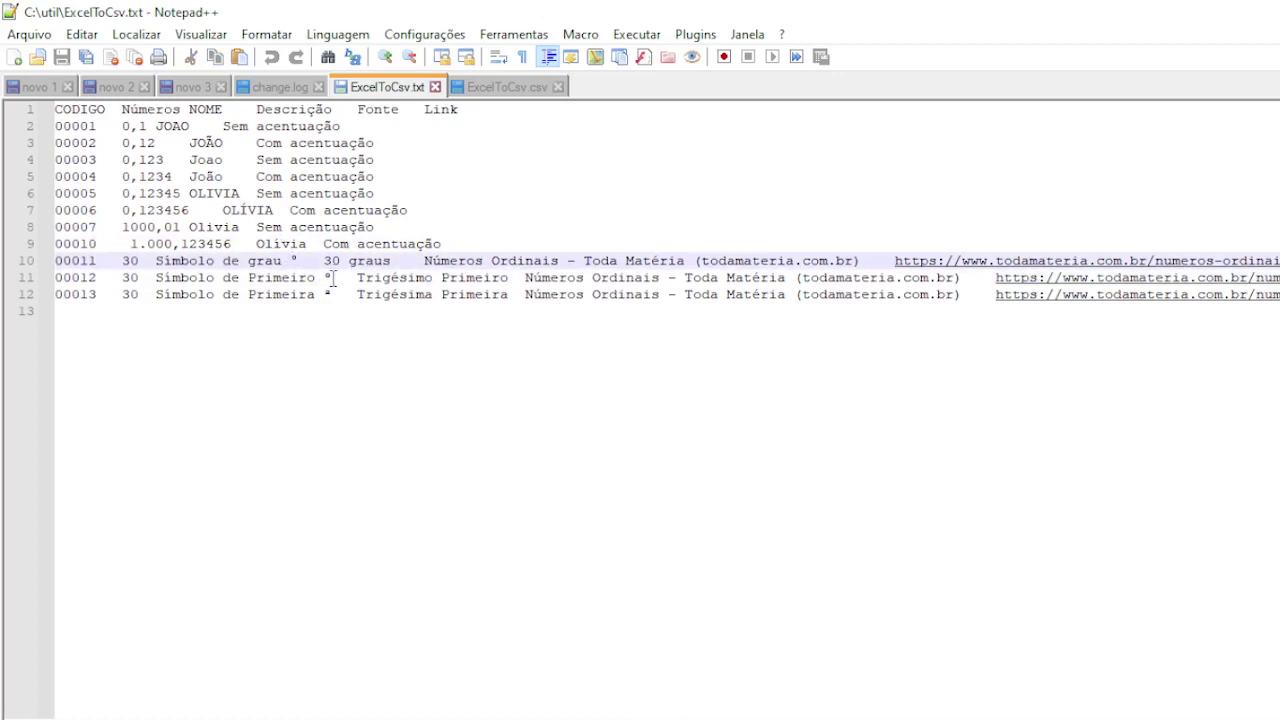
{"action": "left_click_drag", "start_coordinate": [333, 279], "coordinate": [300, 281]}
{"action": "left_click", "coordinate": [298, 260]}
Examine the feminine ordinal symbol in row 00013 against the masculine one in row 00012.
{"action": "left_click", "coordinate": [320, 294]}
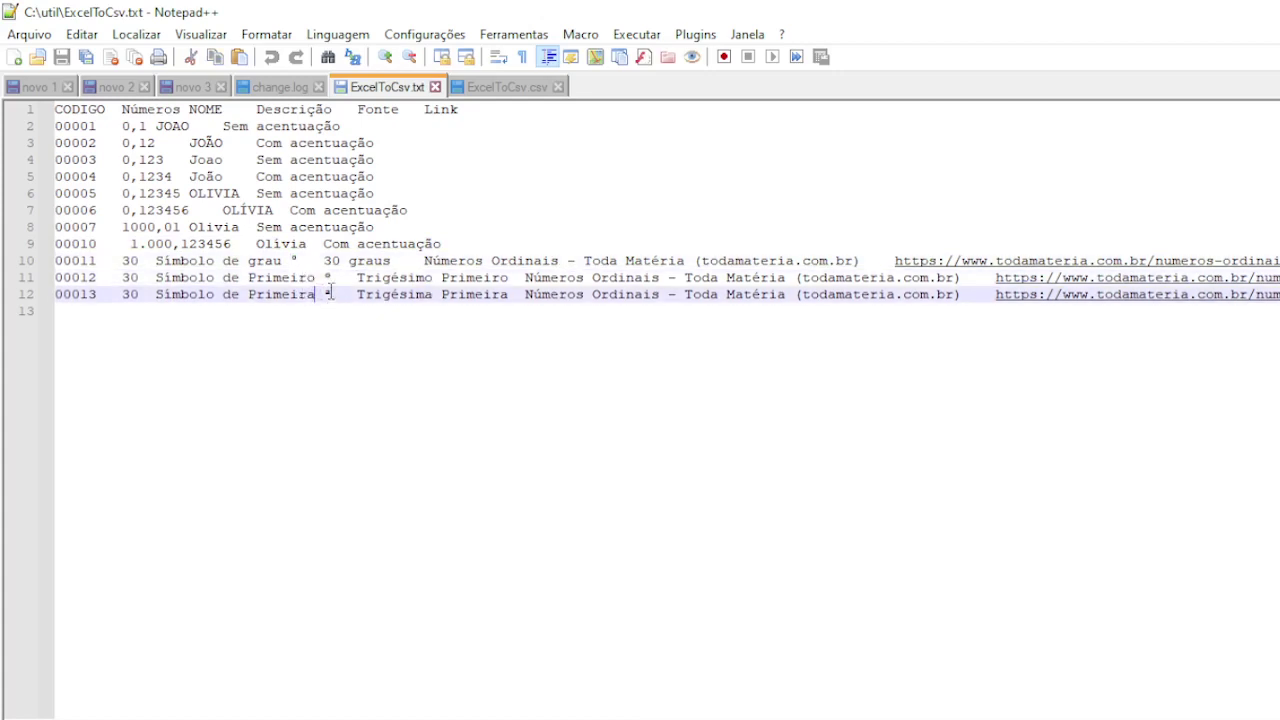
{"action": "left_click_drag", "start_coordinate": [338, 295], "coordinate": [322, 297]}
{"action": "left_click", "coordinate": [318, 294]}
{"action": "left_click_drag", "start_coordinate": [331, 295], "coordinate": [319, 296]}
{"action": "left_click", "coordinate": [329, 296]}
{"action": "right_click", "coordinate": [321, 277]}
{"action": "key", "text": "Escape"}
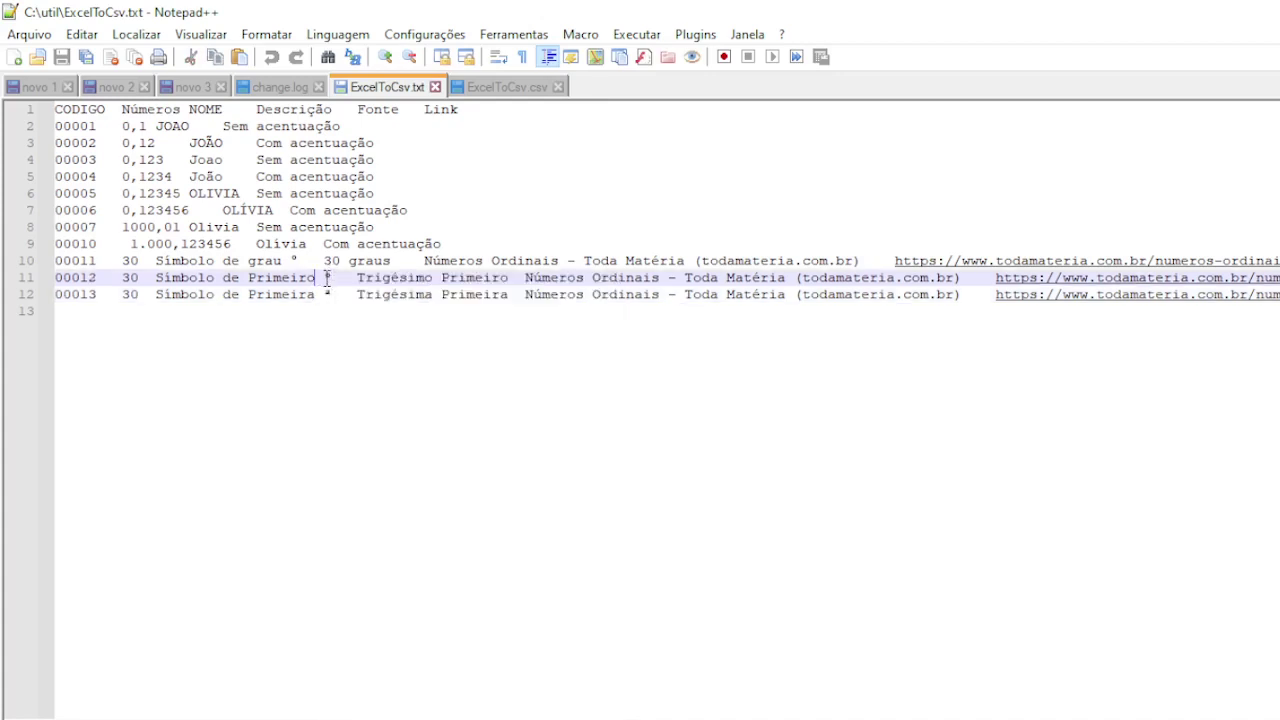
{"action": "double_click", "coordinate": [326, 277]}
Examine the number formats in the Números column of ExcelToCsv.txt, comparing row 00010 with the first rows.
{"action": "left_click_drag", "start_coordinate": [128, 243], "coordinate": [234, 243]}
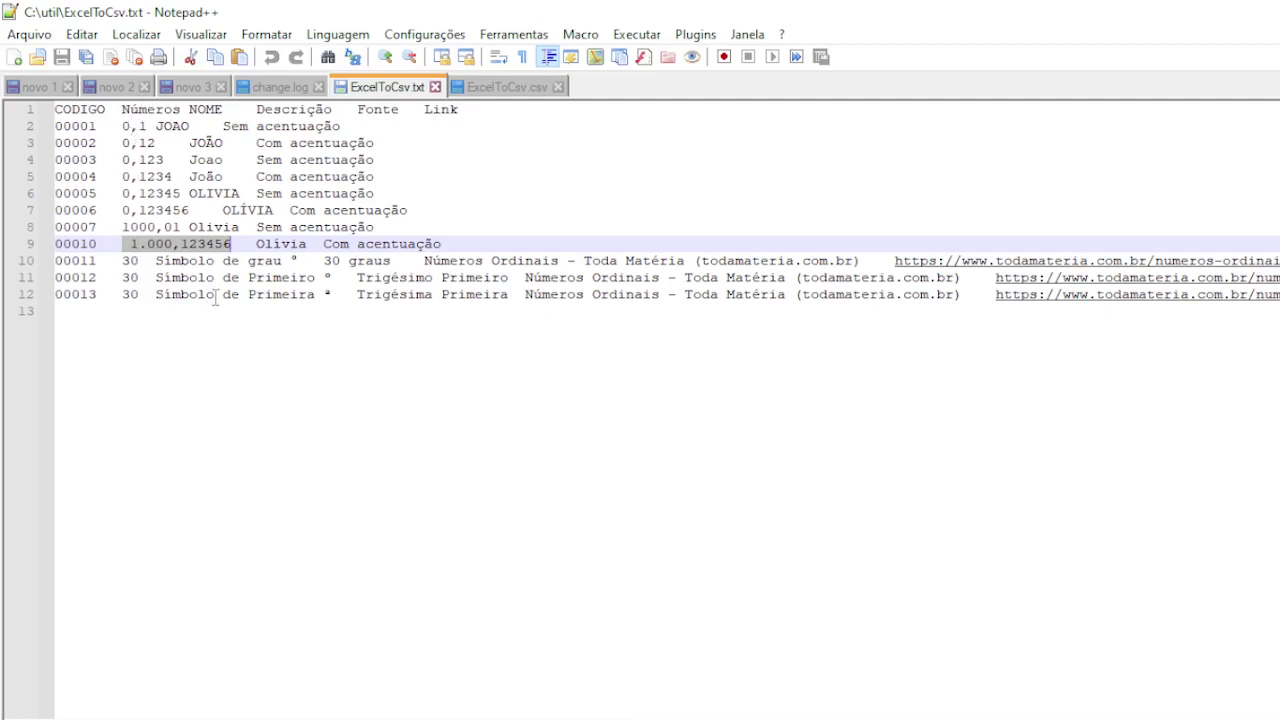
{"action": "left_click", "coordinate": [122, 128]}
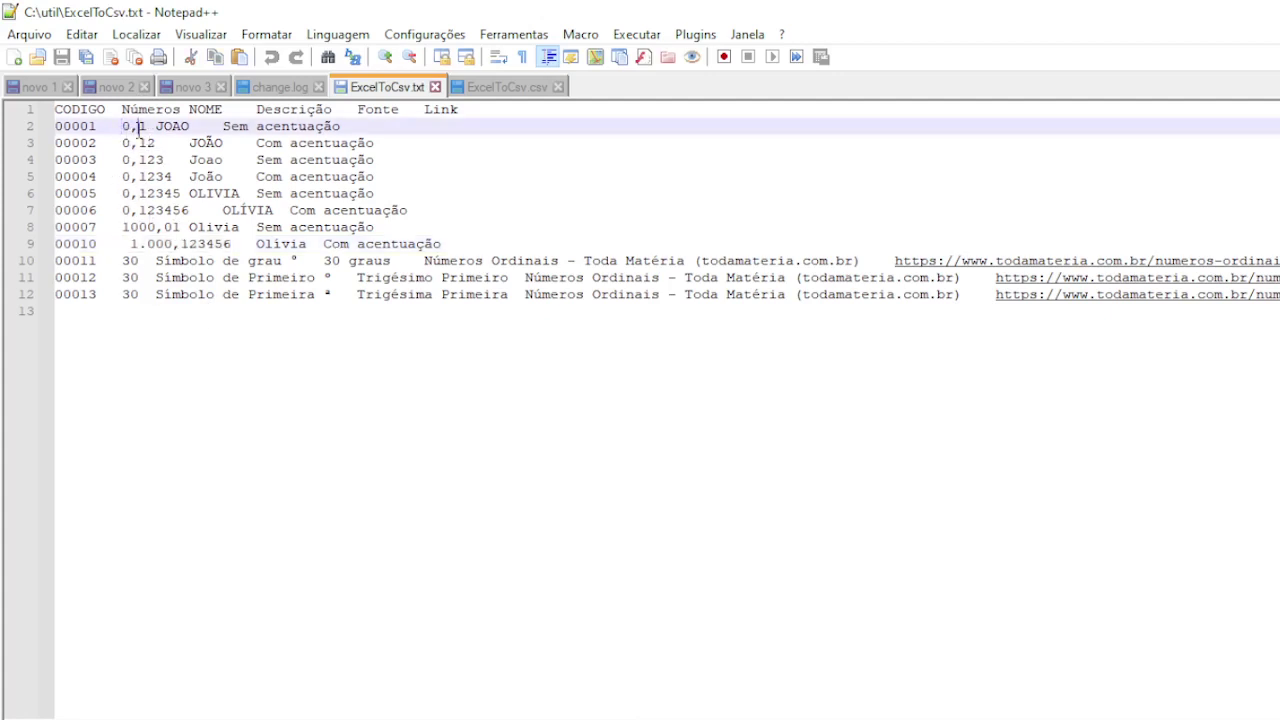
{"action": "left_click_drag", "start_coordinate": [148, 128], "coordinate": [122, 128]}
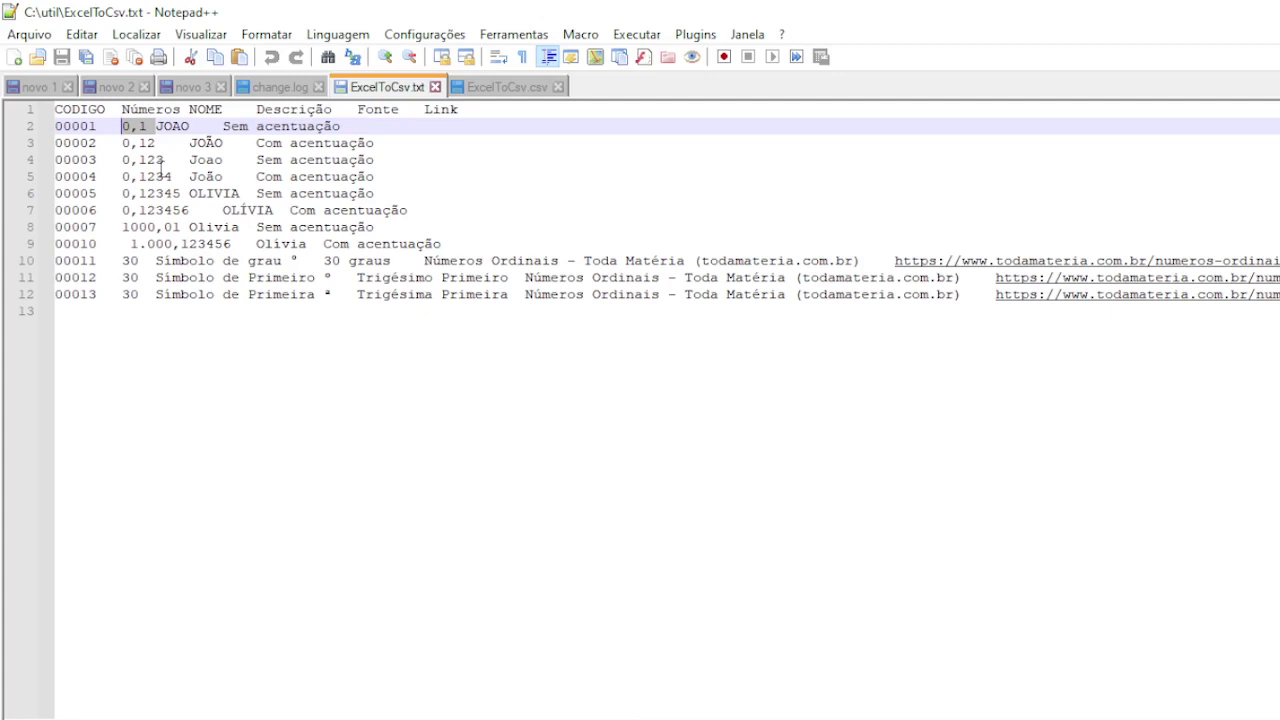
{"action": "left_click", "coordinate": [161, 159]}
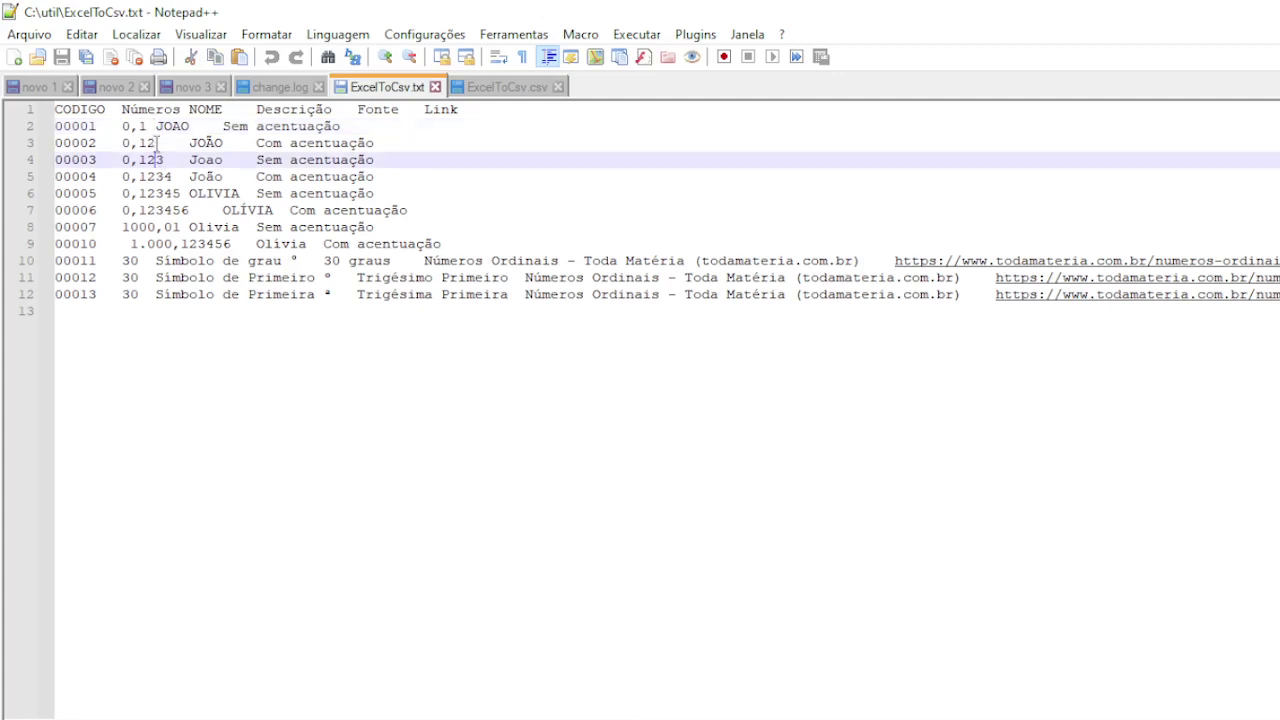
{"action": "left_click_drag", "start_coordinate": [122, 126], "coordinate": [149, 126]}
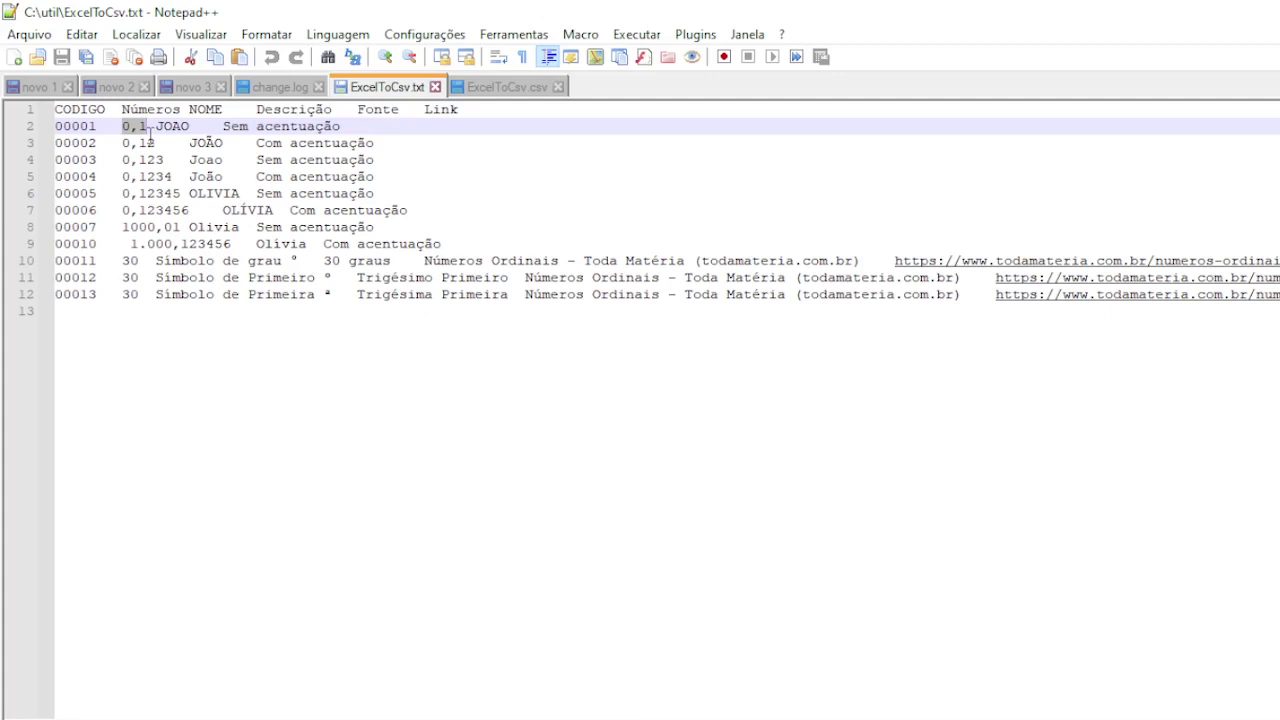
Examine the number format in row 00007 of ExcelToCsv.txt, including its thousands digits and decimal comma.
{"action": "double_click", "coordinate": [142, 230]}
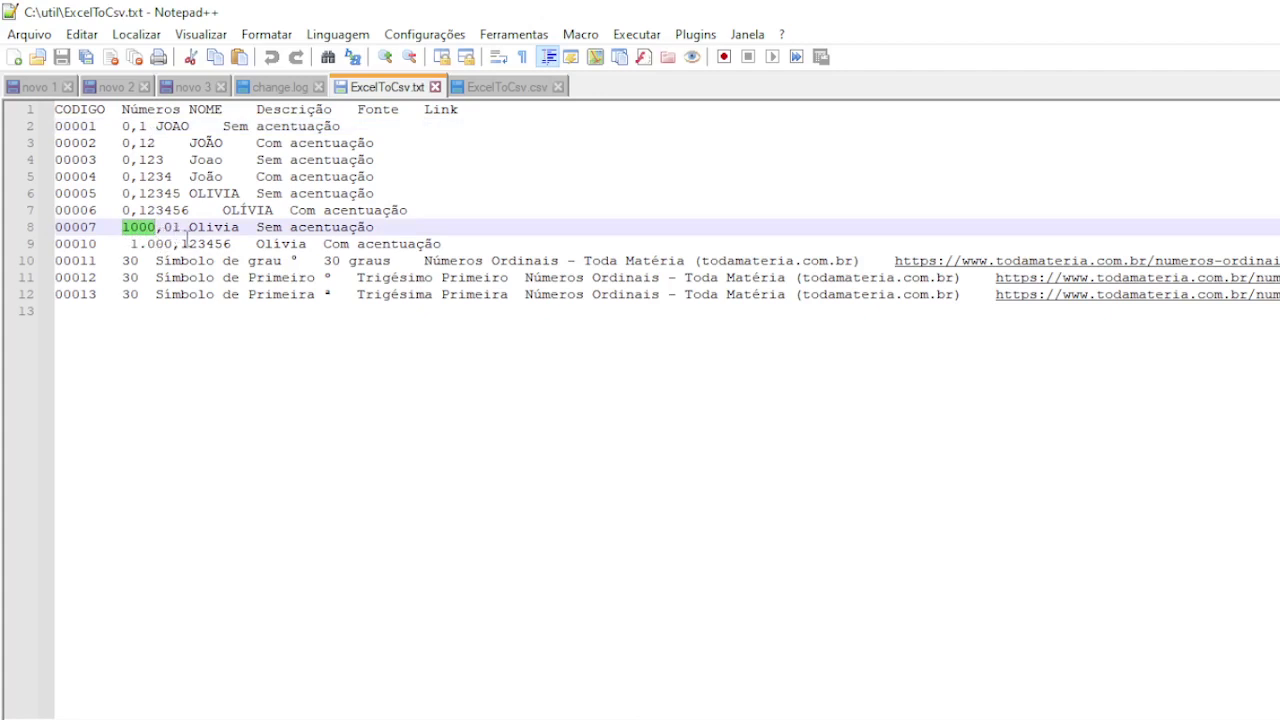
{"action": "left_click", "coordinate": [131, 229]}
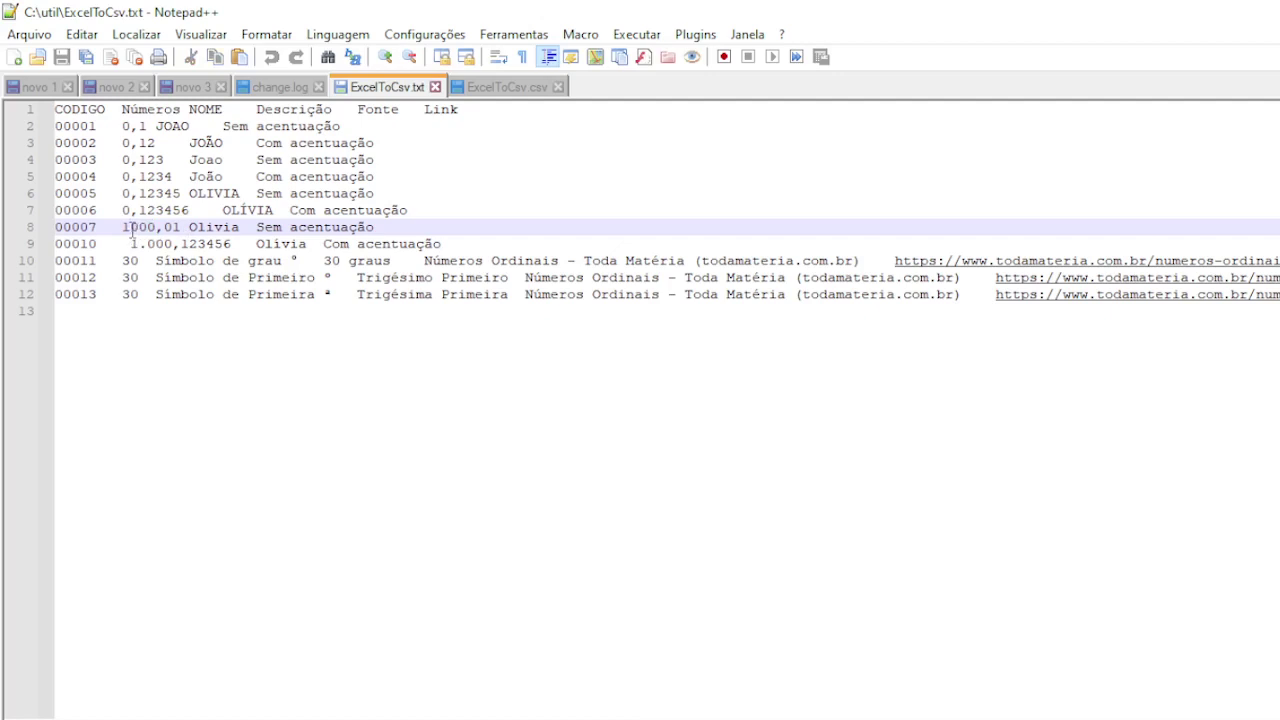
{"action": "left_click", "coordinate": [122, 228]}
{"action": "left_click_drag", "start_coordinate": [122, 228], "coordinate": [181, 229]}
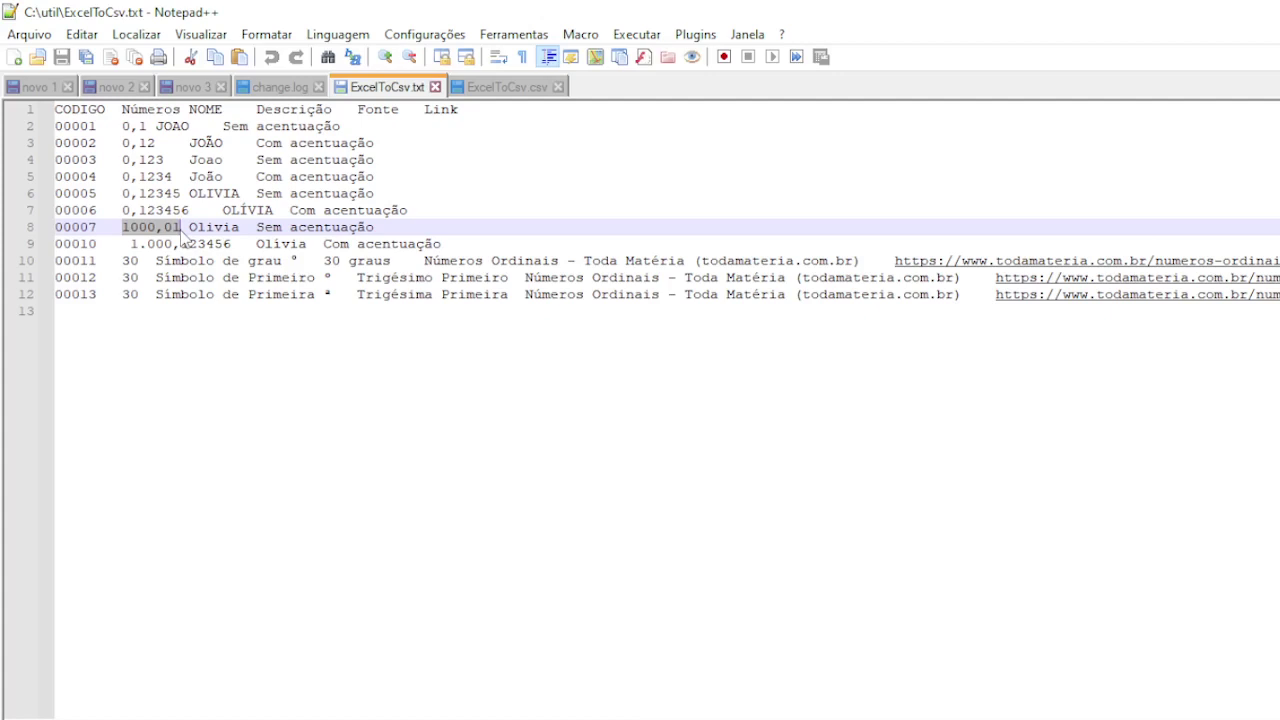
{"action": "left_click", "coordinate": [132, 229]}
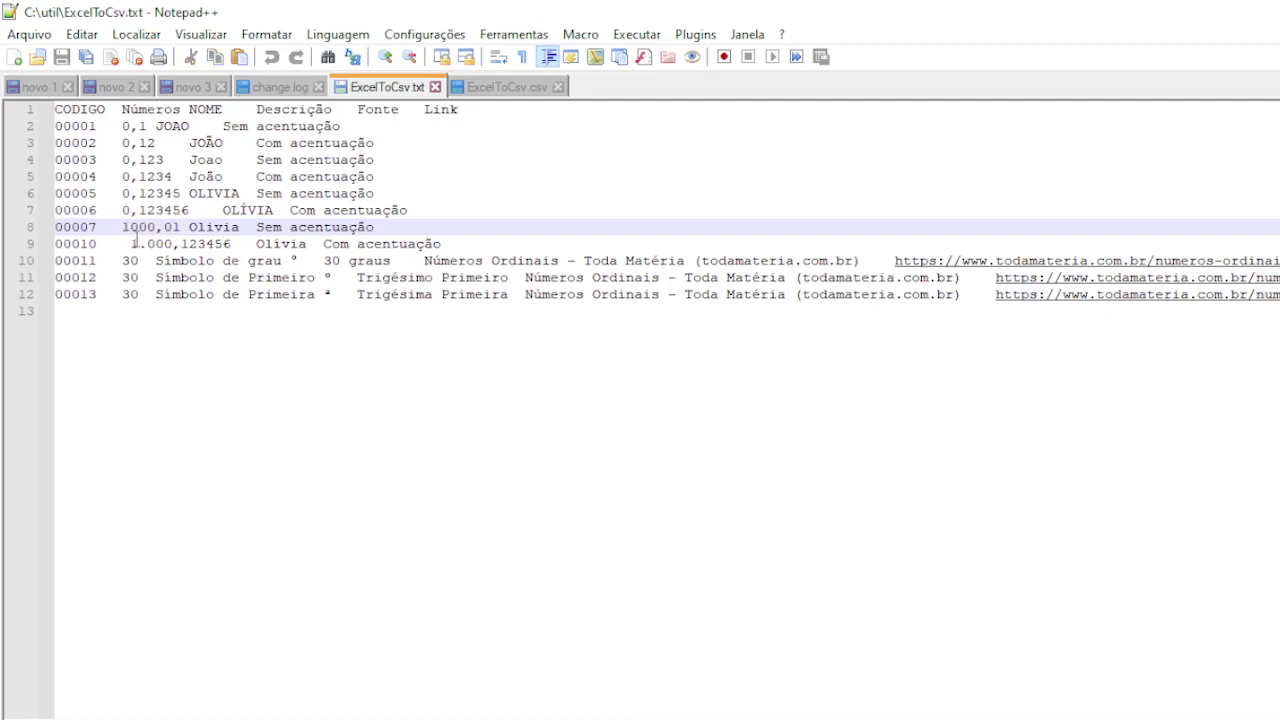
Examine the number format in row 00010 of ExcelToCsv.txt, including the surrounding spaces, thousands point and decimals.
{"action": "left_click", "coordinate": [126, 244]}
{"action": "left_click_drag", "start_coordinate": [126, 244], "coordinate": [231, 246]}
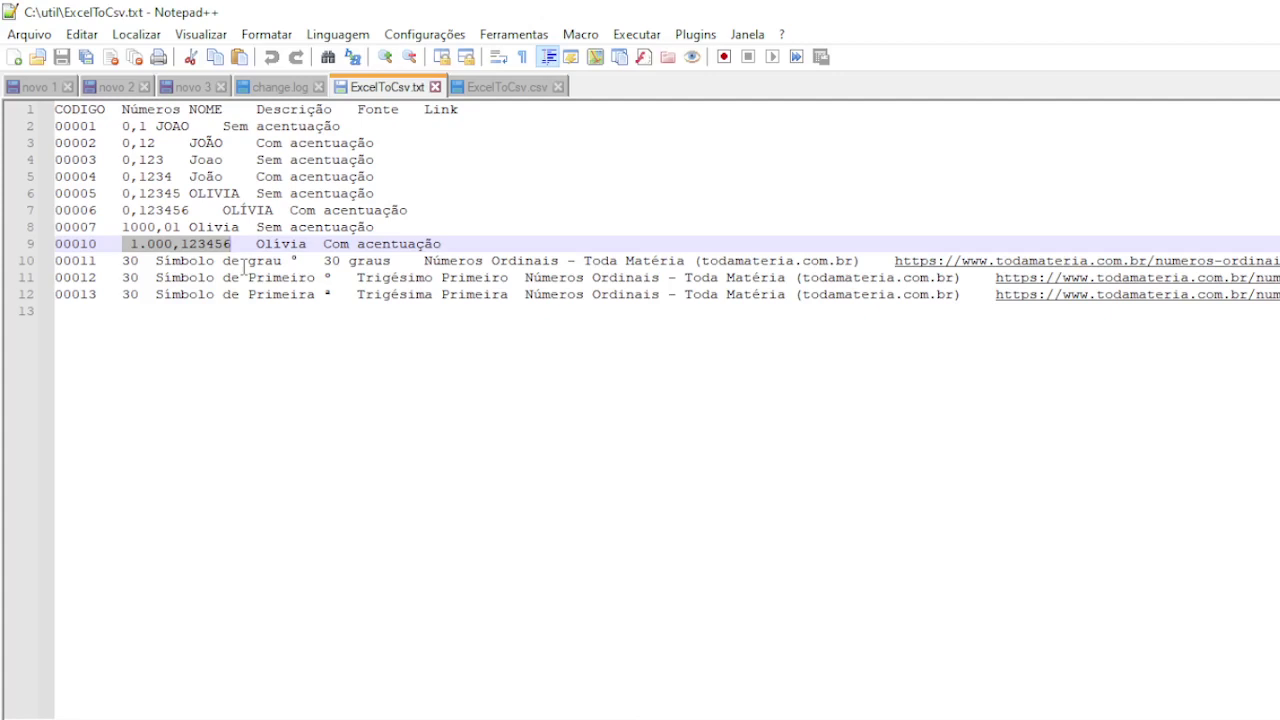
{"action": "left_click", "coordinate": [139, 278]}
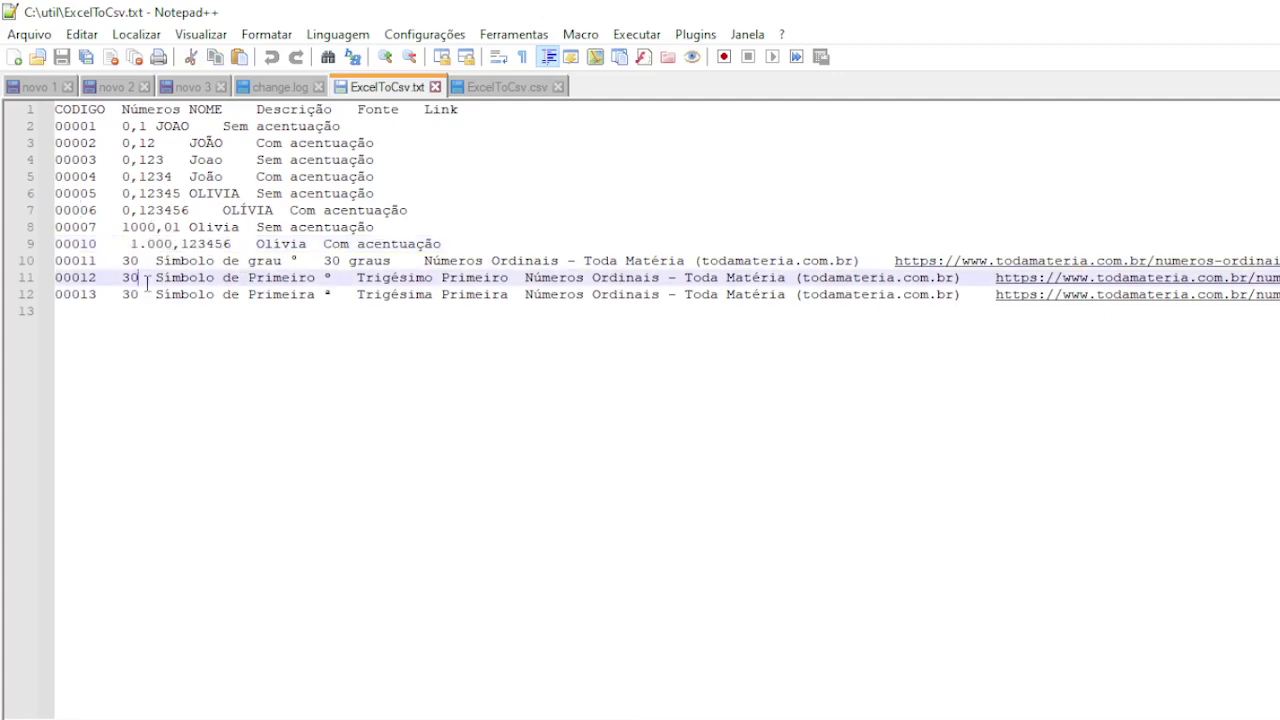
{"action": "left_click_drag", "start_coordinate": [123, 244], "coordinate": [232, 244]}
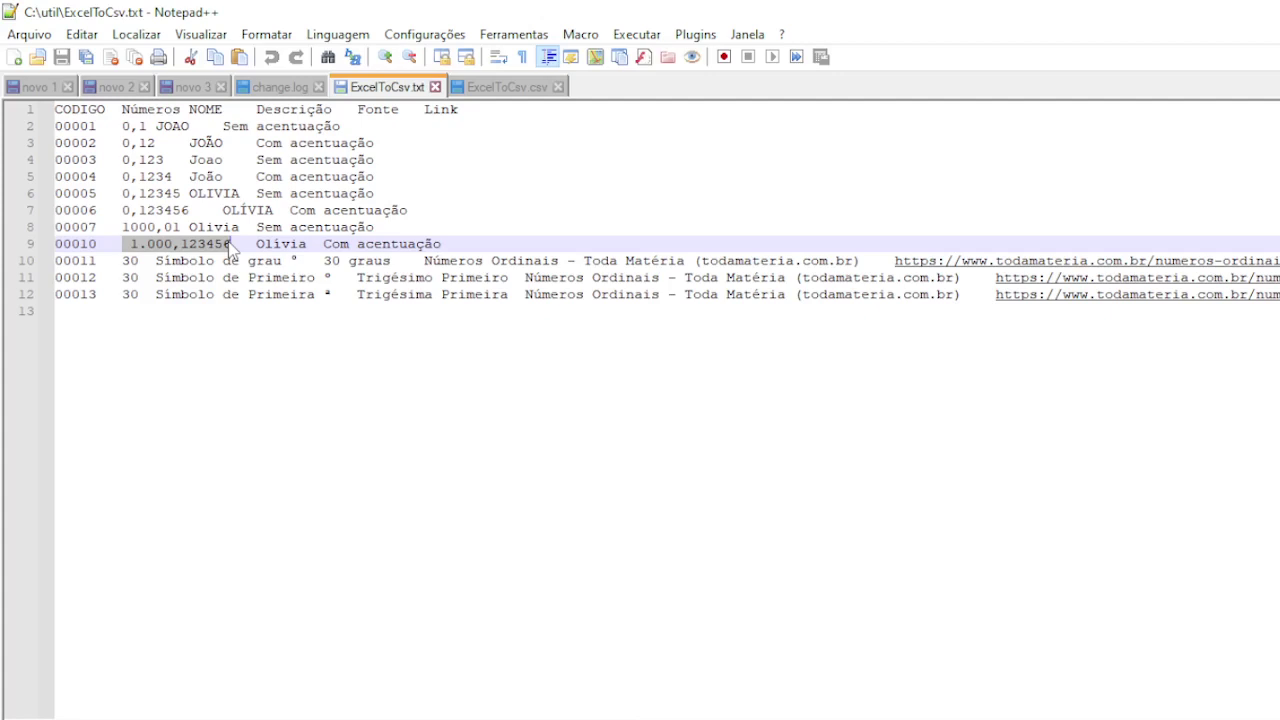
{"action": "left_click", "coordinate": [230, 248]}
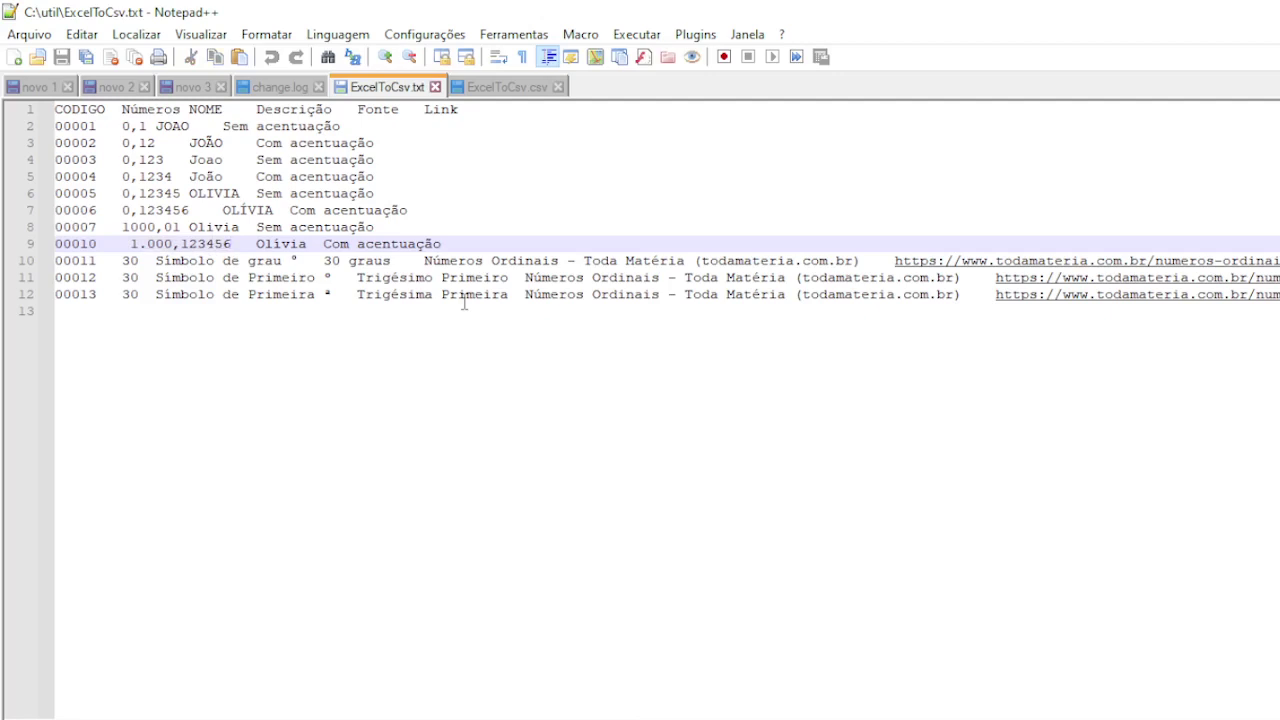
Compare the overall contents of ExcelToCsv.csv and ExcelToCsv.txt by alternating between the two files.
{"action": "left_click", "coordinate": [505, 88]}
{"action": "left_click", "coordinate": [391, 88]}
{"action": "left_click_drag", "start_coordinate": [480, 88], "coordinate": [487, 97]}
{"action": "left_click", "coordinate": [415, 95]}
{"action": "left_click", "coordinate": [472, 95]}
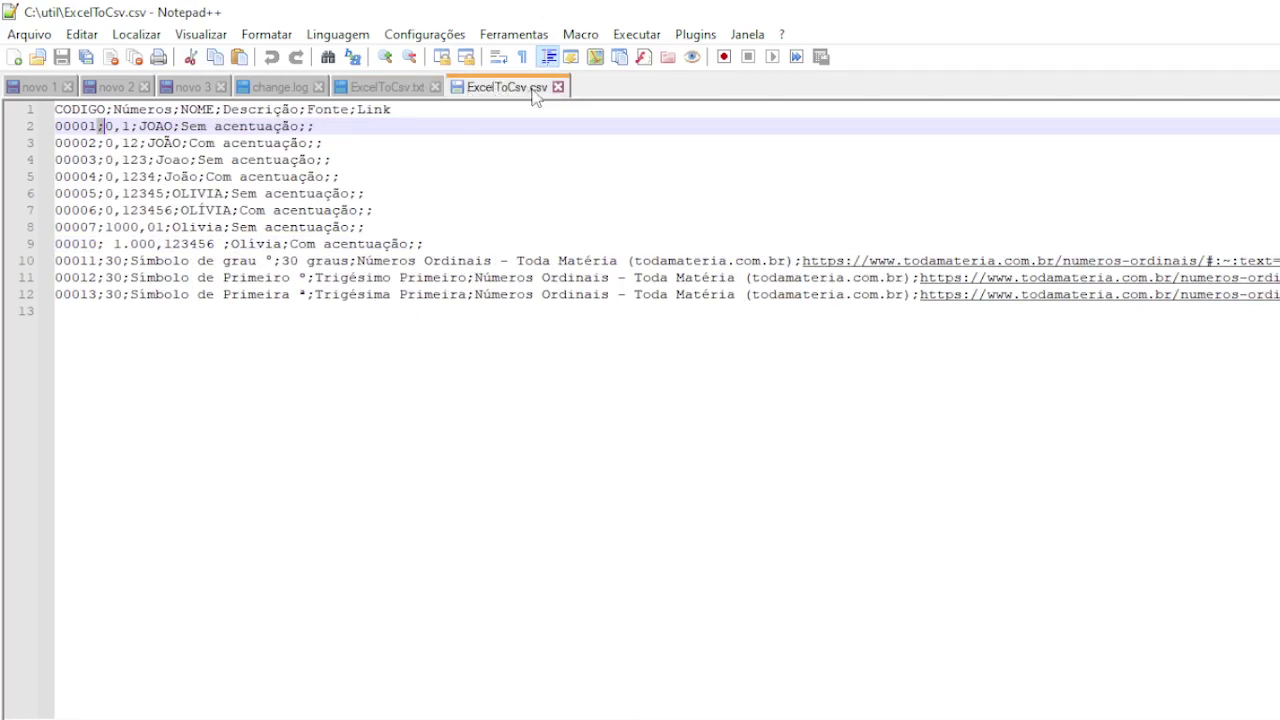
{"action": "left_click", "coordinate": [397, 90]}
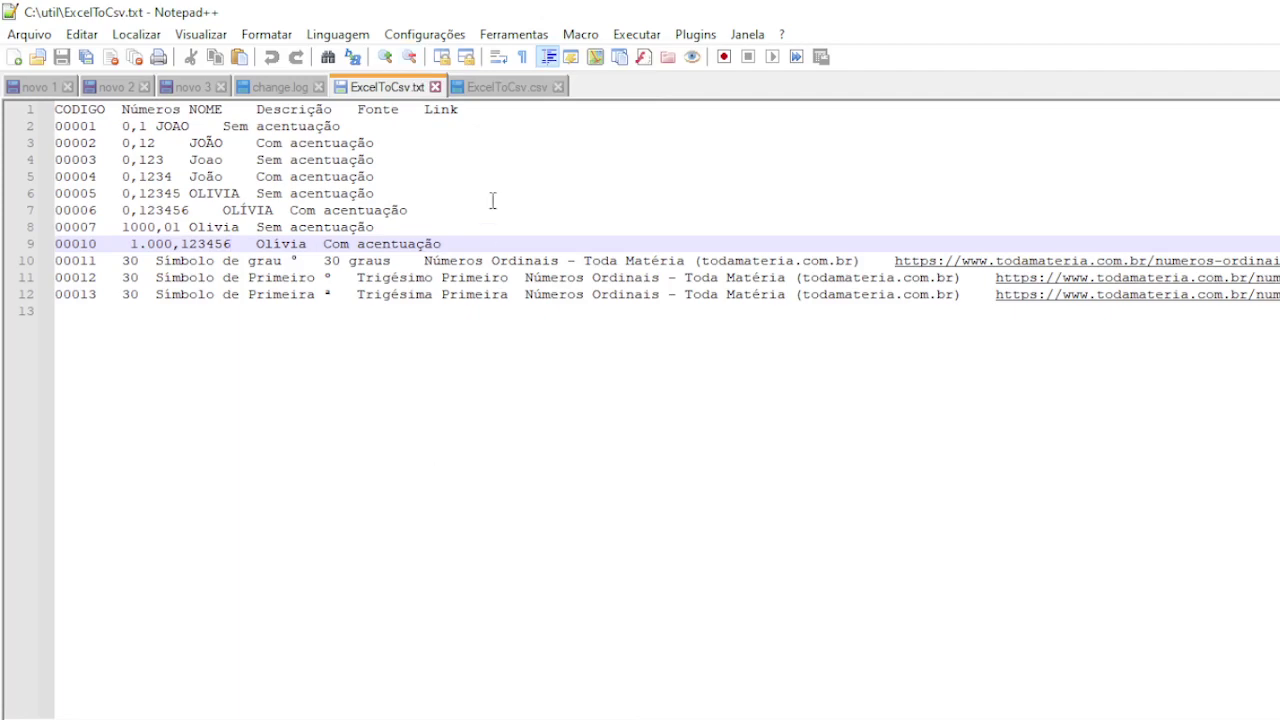
Close ExcelToCsv.txt and ExcelToCsv.csv, and switch to the util folder in File Explorer.
{"action": "left_click", "coordinate": [436, 88]}
{"action": "left_click", "coordinate": [442, 89]}
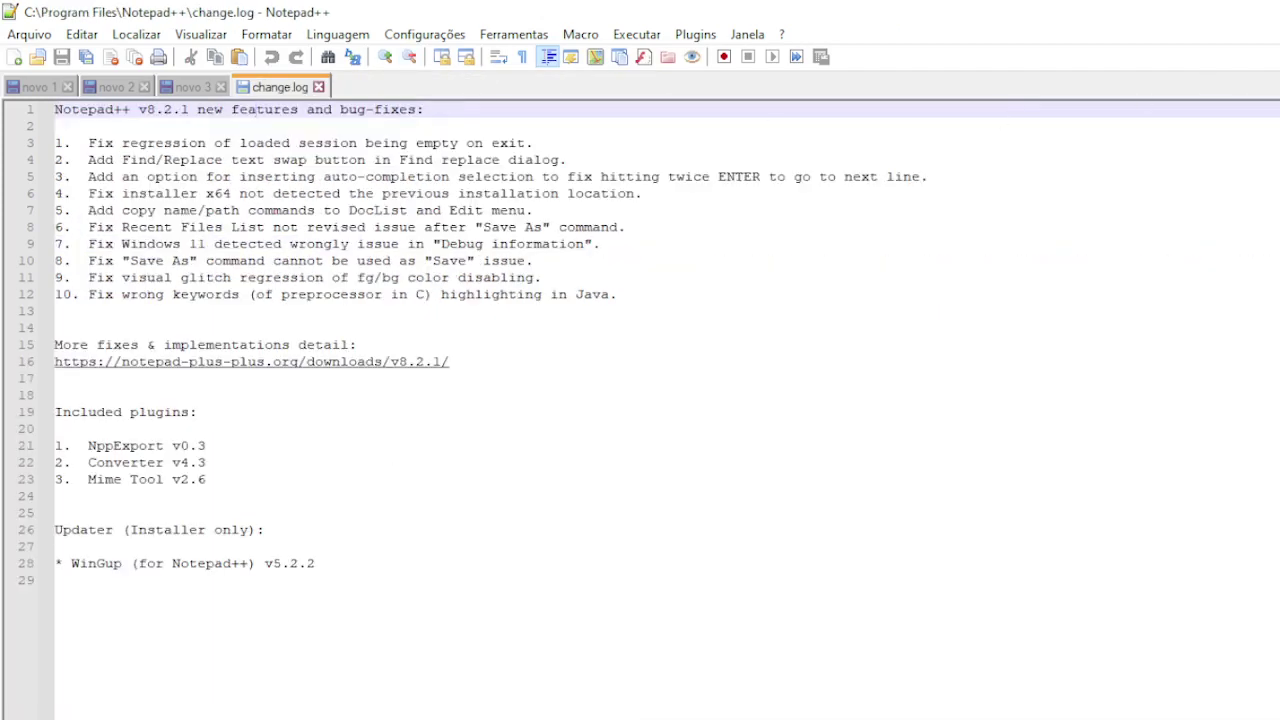
{"action": "key", "text": "alt+Tab"}
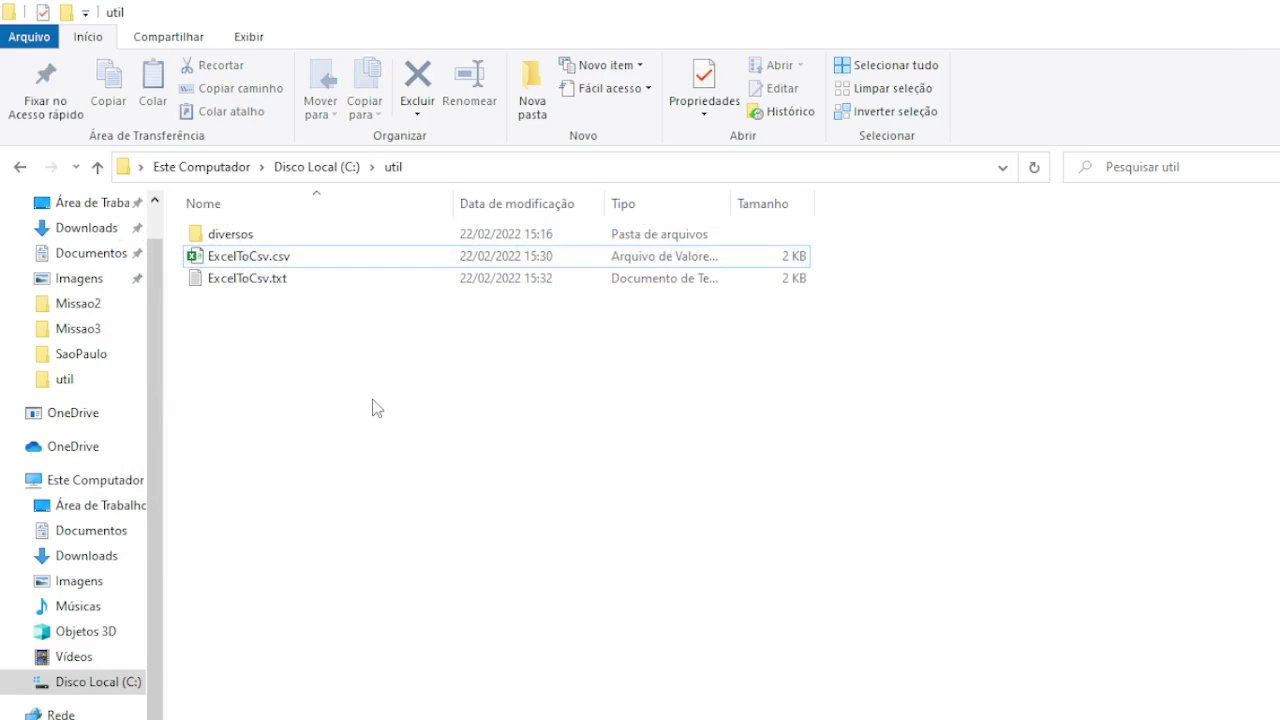
Check that the util folder's view options are set to show file name extensions.
{"action": "left_click", "coordinate": [312, 257]}
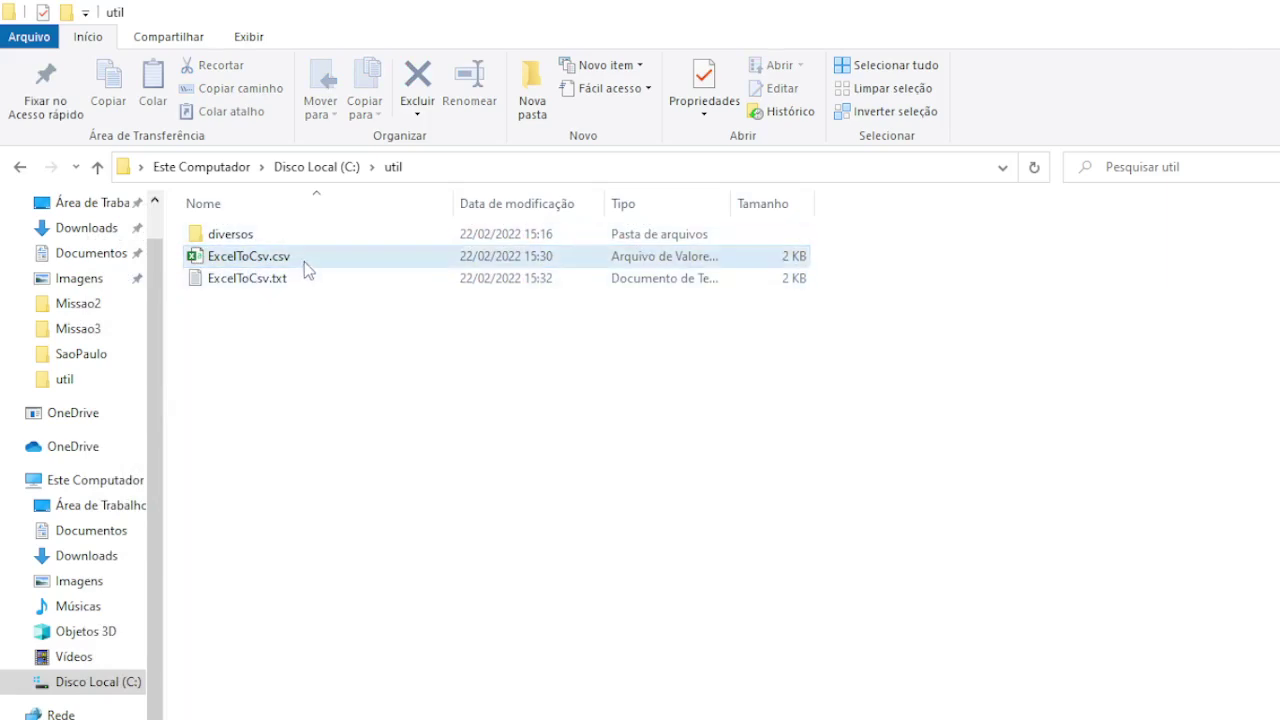
{"action": "left_click", "coordinate": [303, 272], "text": "shift"}
{"action": "left_click", "coordinate": [301, 277]}
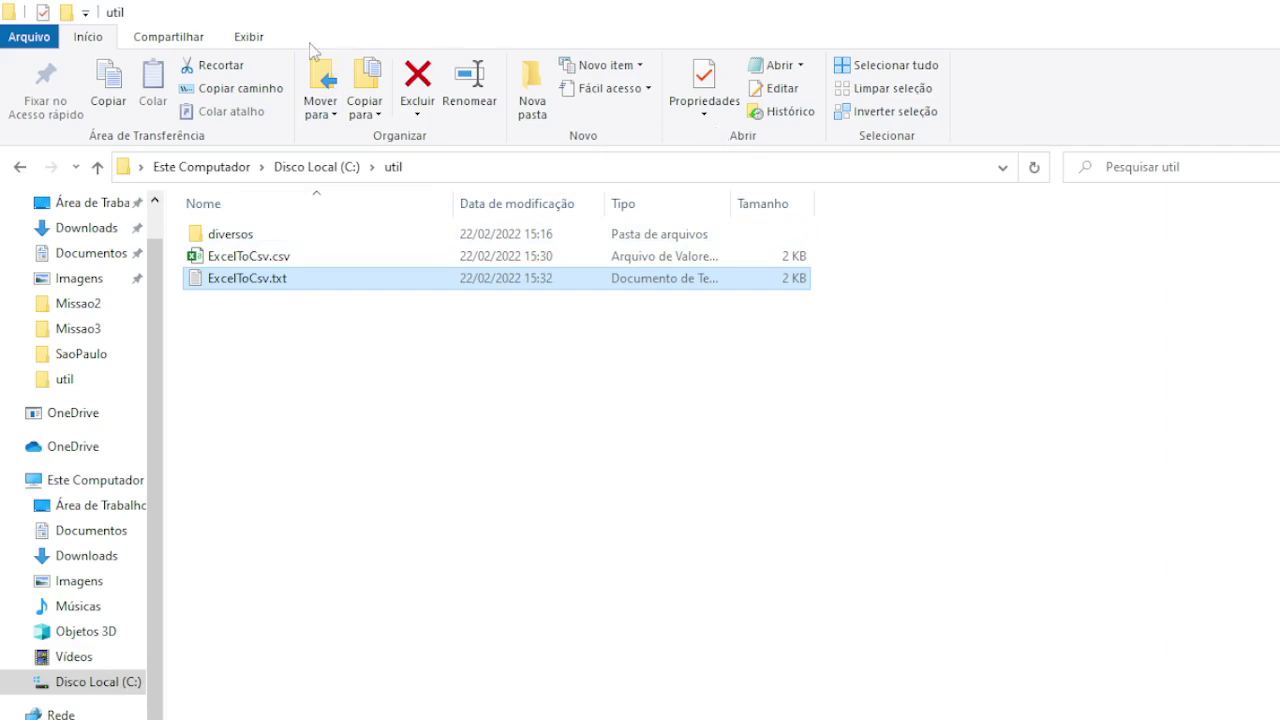
{"action": "left_click", "coordinate": [249, 40]}
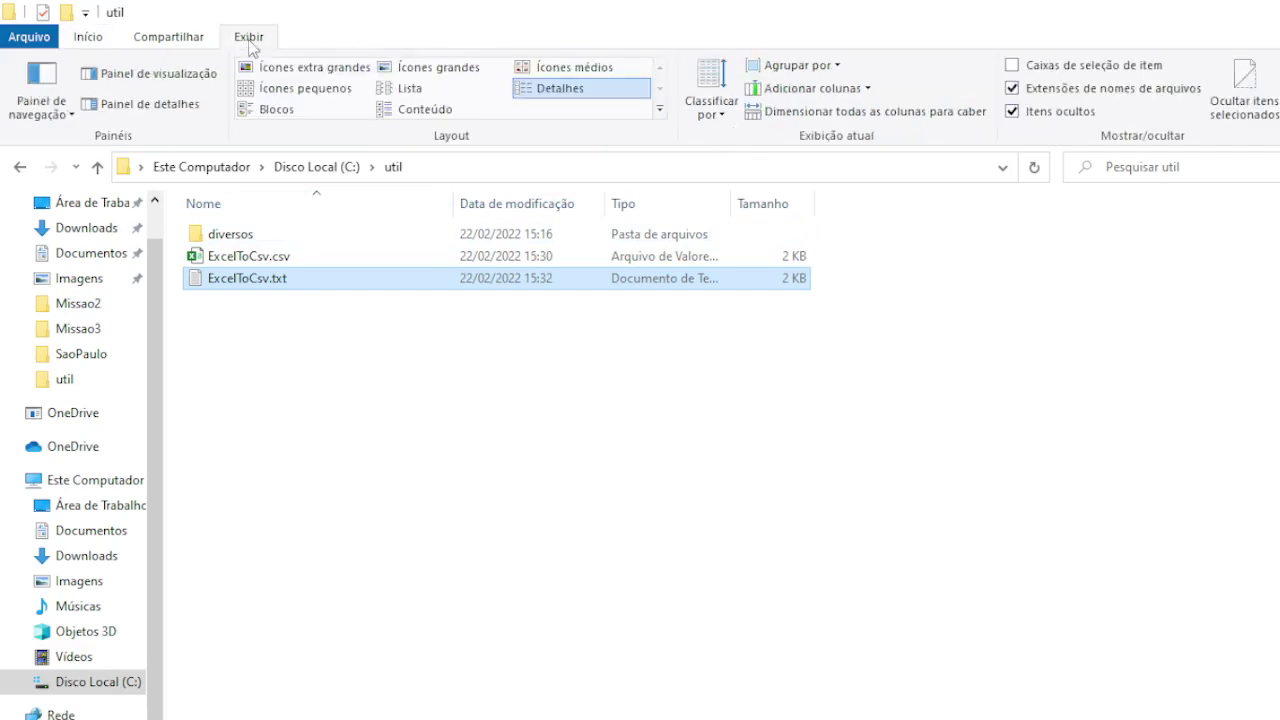
{"action": "left_click", "coordinate": [1131, 93]}
{"action": "left_click", "coordinate": [1131, 93]}
{"action": "left_click", "coordinate": [1131, 93]}
{"action": "left_click", "coordinate": [1131, 92]}
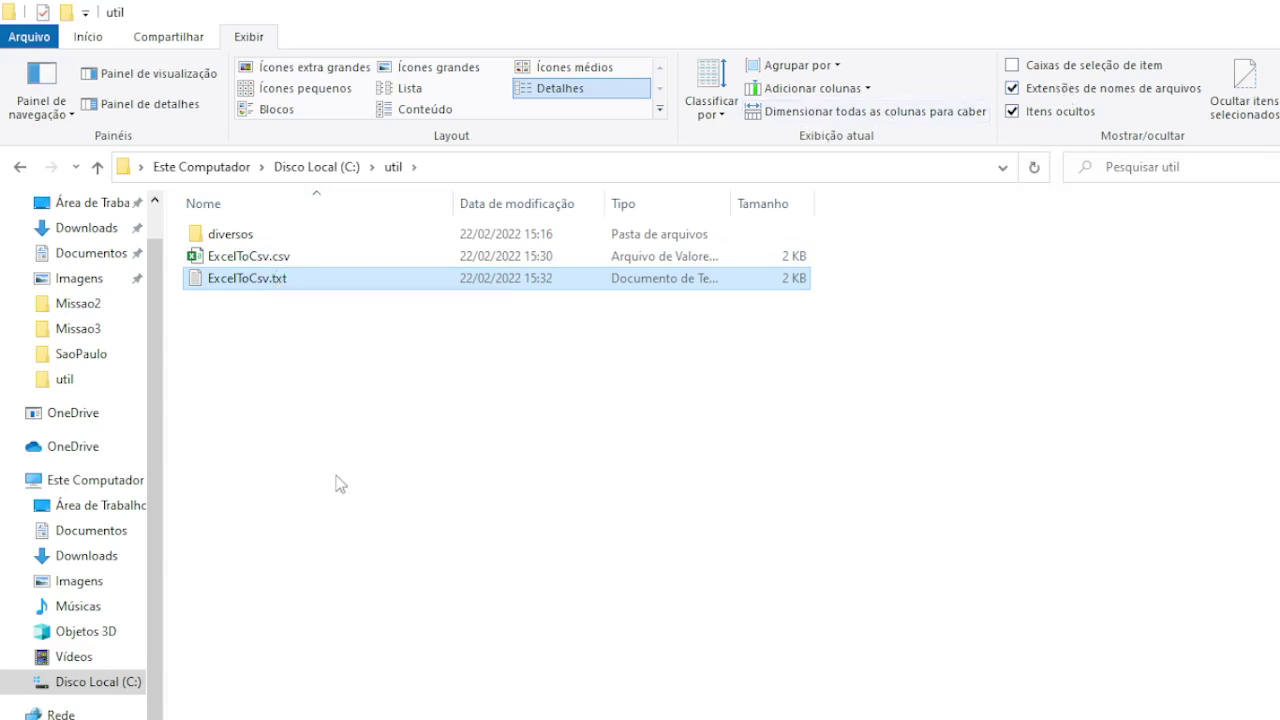
Rename ExcelToCsv.txt in the util folder to ExcelToCsv.dat and accept the extension change.
{"action": "left_click", "coordinate": [289, 260]}
{"action": "left_click", "coordinate": [290, 279]}
{"action": "right_click", "coordinate": [290, 279]}
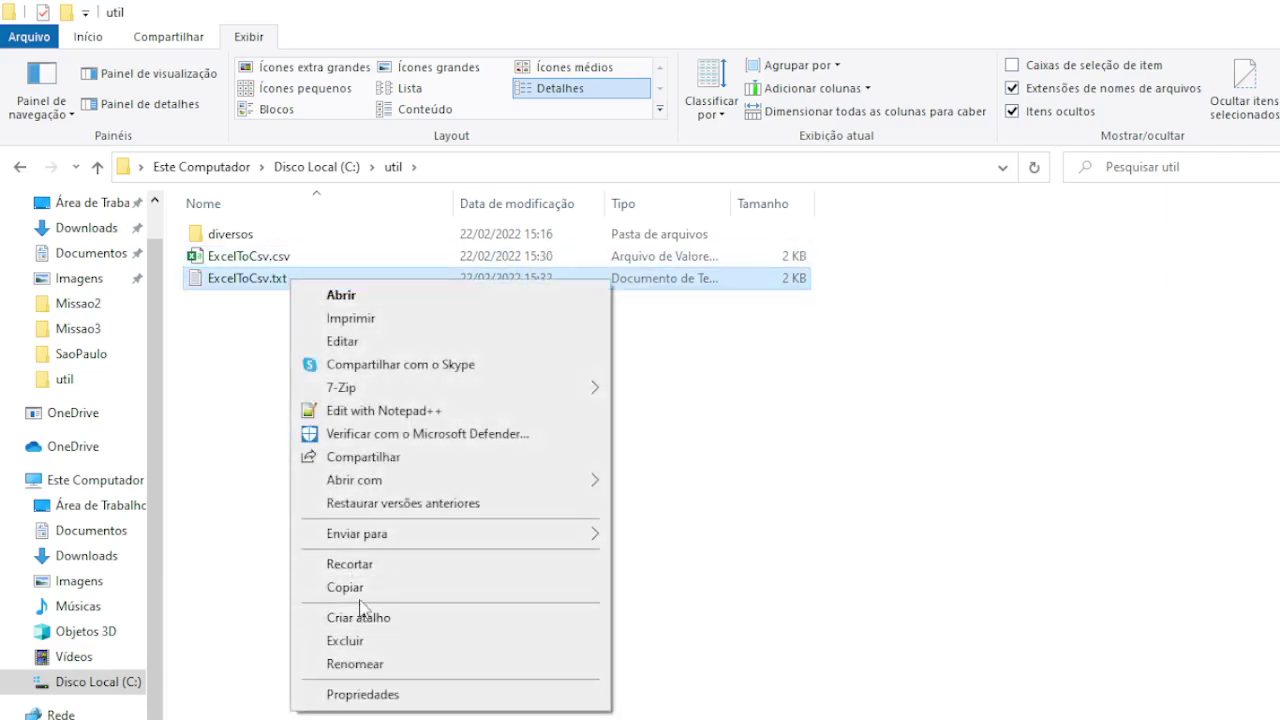
{"action": "left_click", "coordinate": [364, 664]}
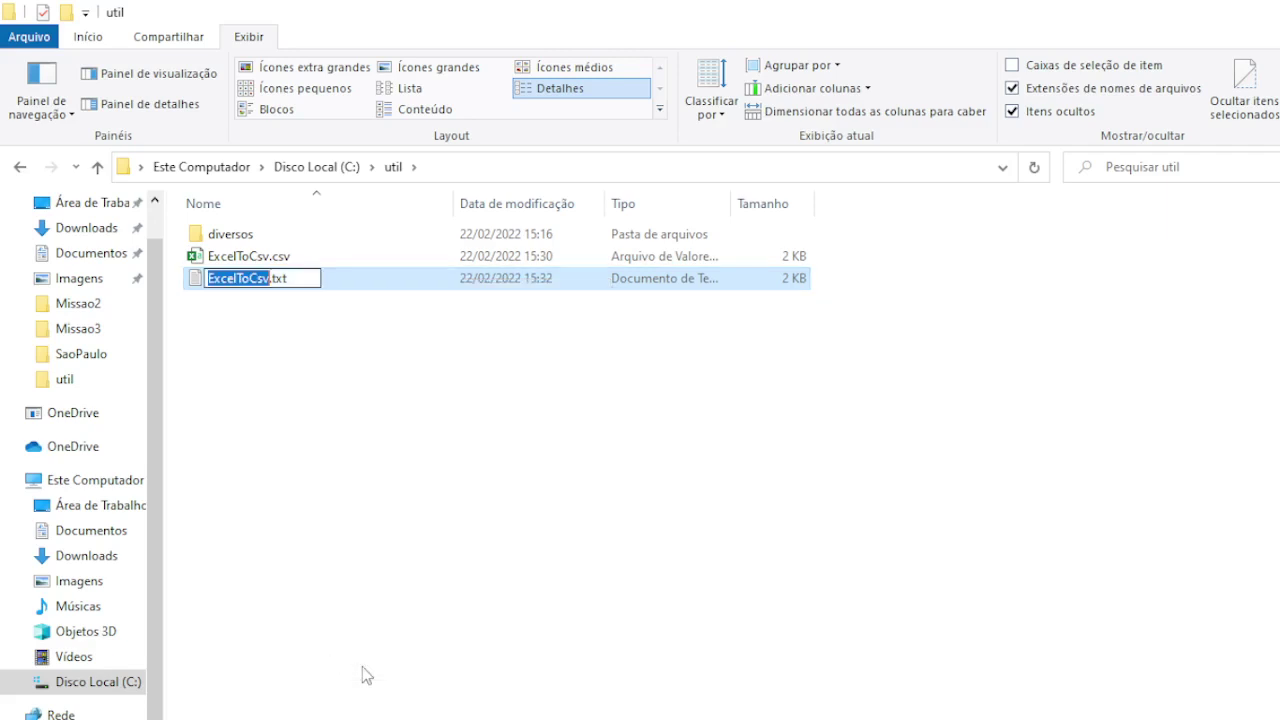
{"action": "left_click", "coordinate": [319, 279]}
{"action": "key", "text": "BackSpace"}
{"action": "key", "text": "BackSpace"}
{"action": "key", "text": "BackSpace"}
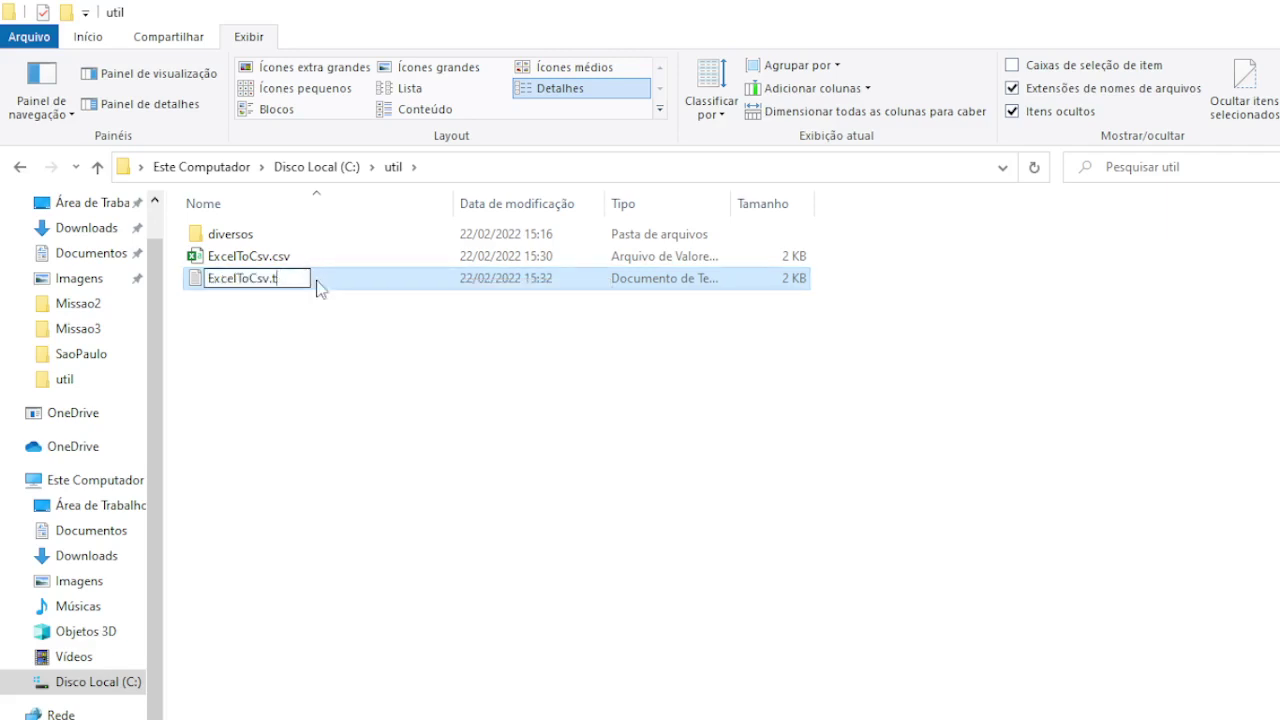
{"action": "type", "text": "dat"}
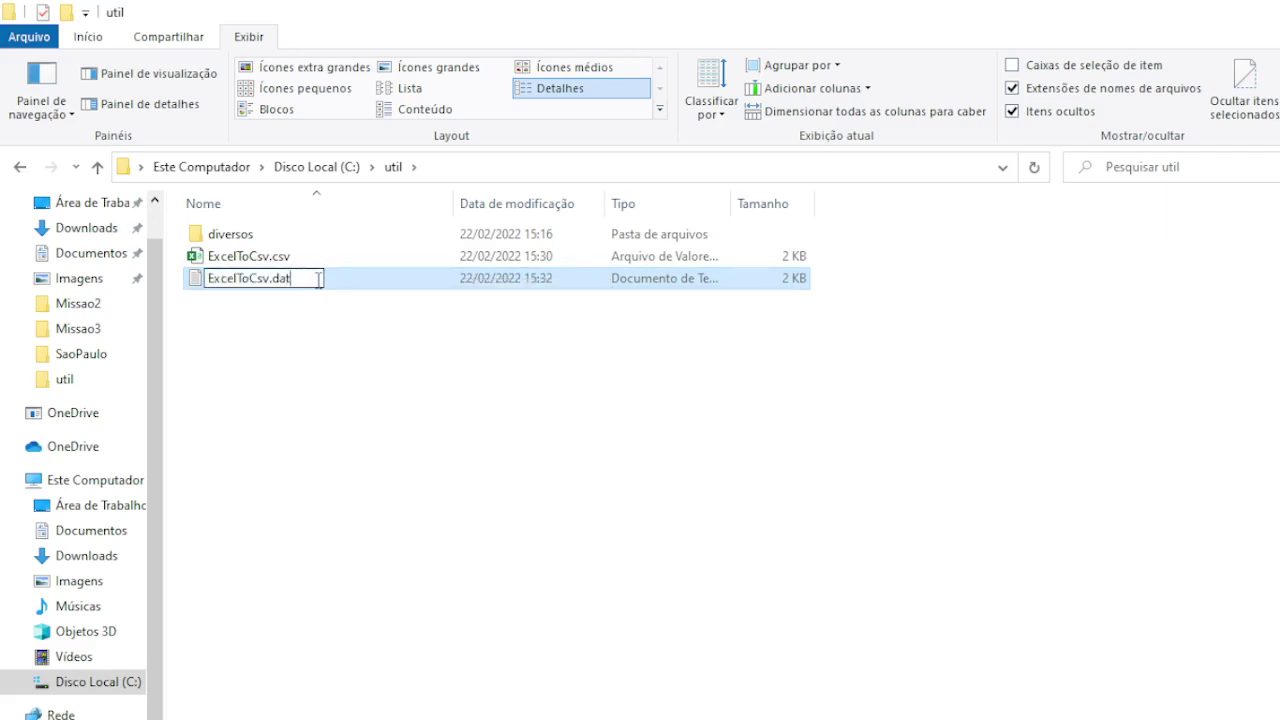
{"action": "key", "text": "Return"}
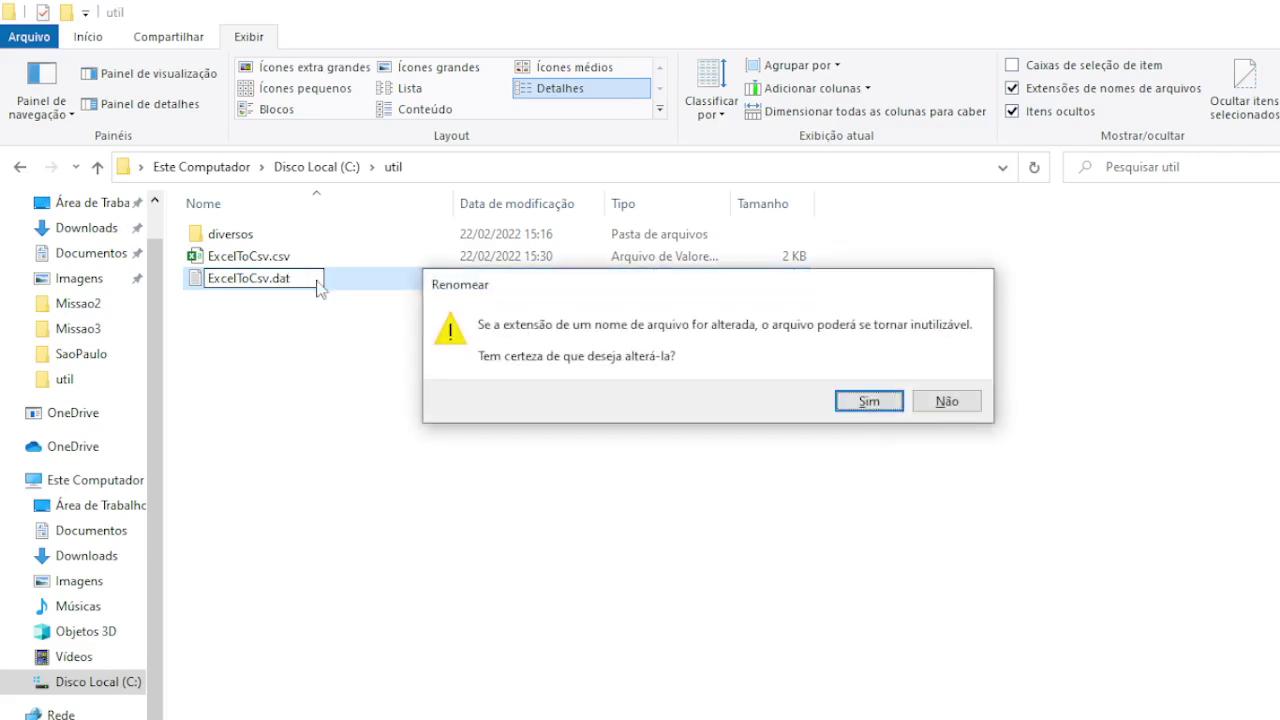
{"action": "left_click", "coordinate": [860, 402]}
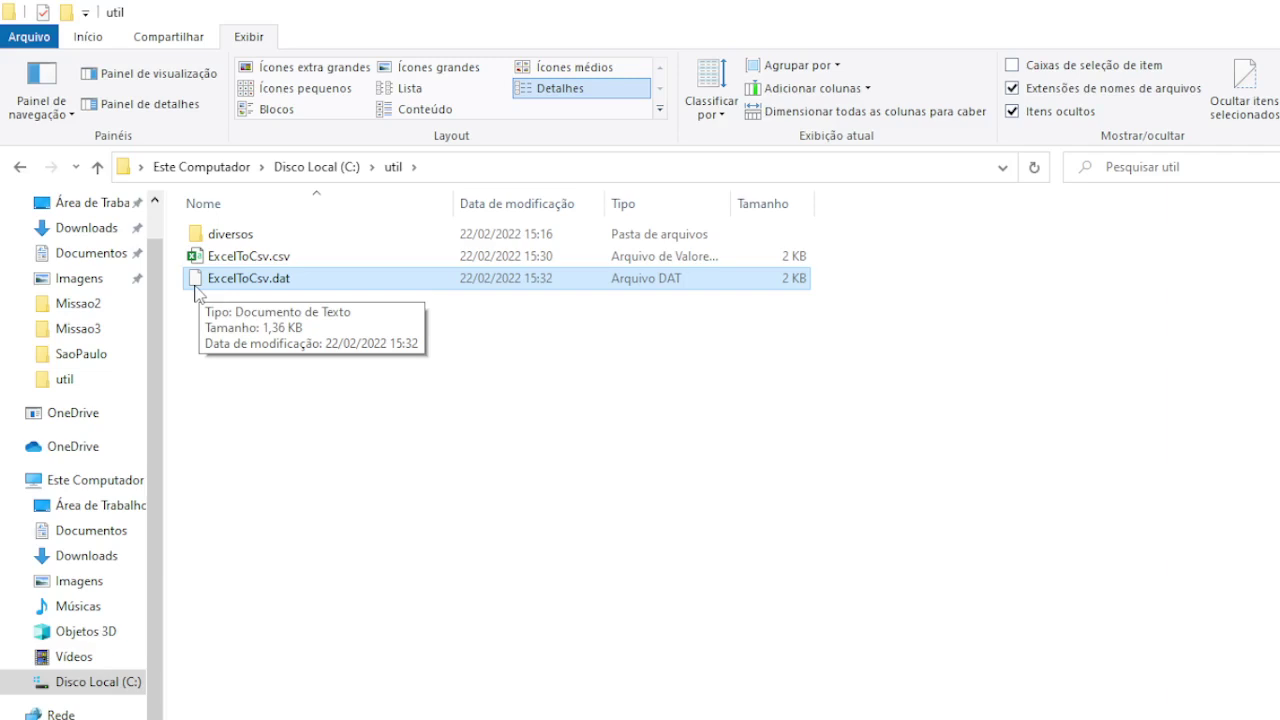
Open ExcelToCsv.dat and choose to browse for another application on this PC, enlarging the file browser.
{"action": "double_click", "coordinate": [197, 290]}
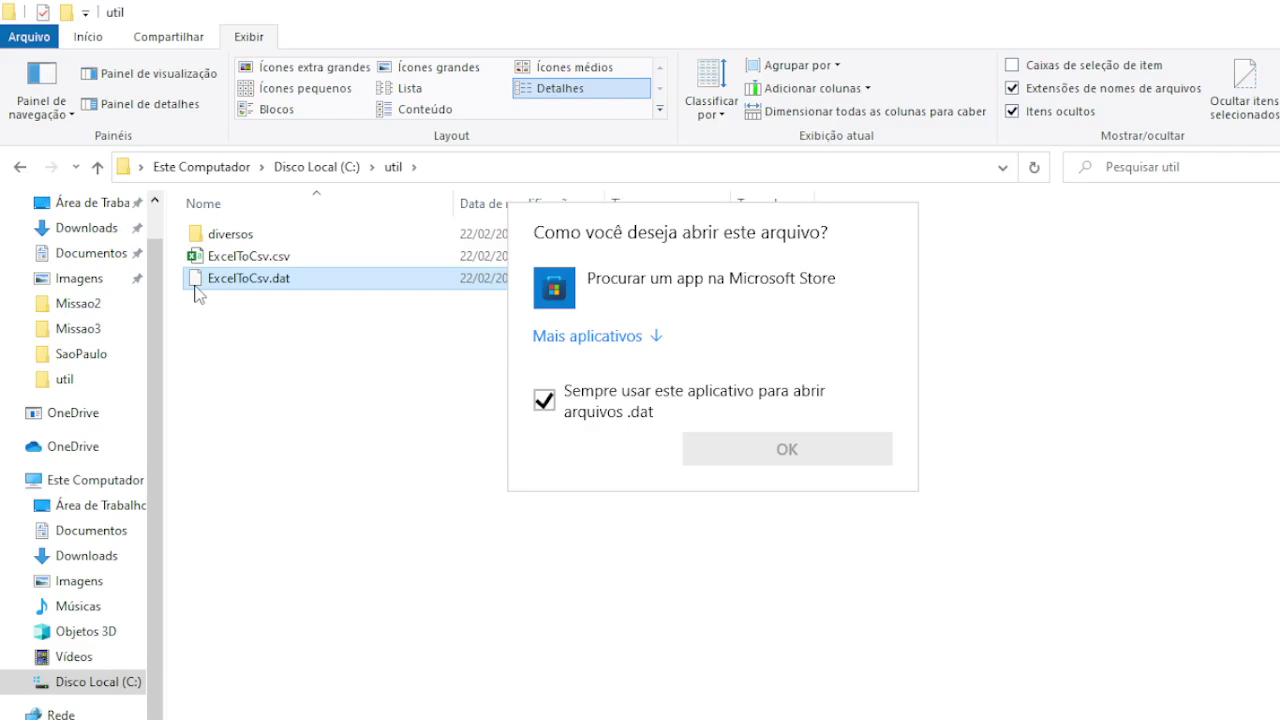
{"action": "left_click", "coordinate": [636, 340]}
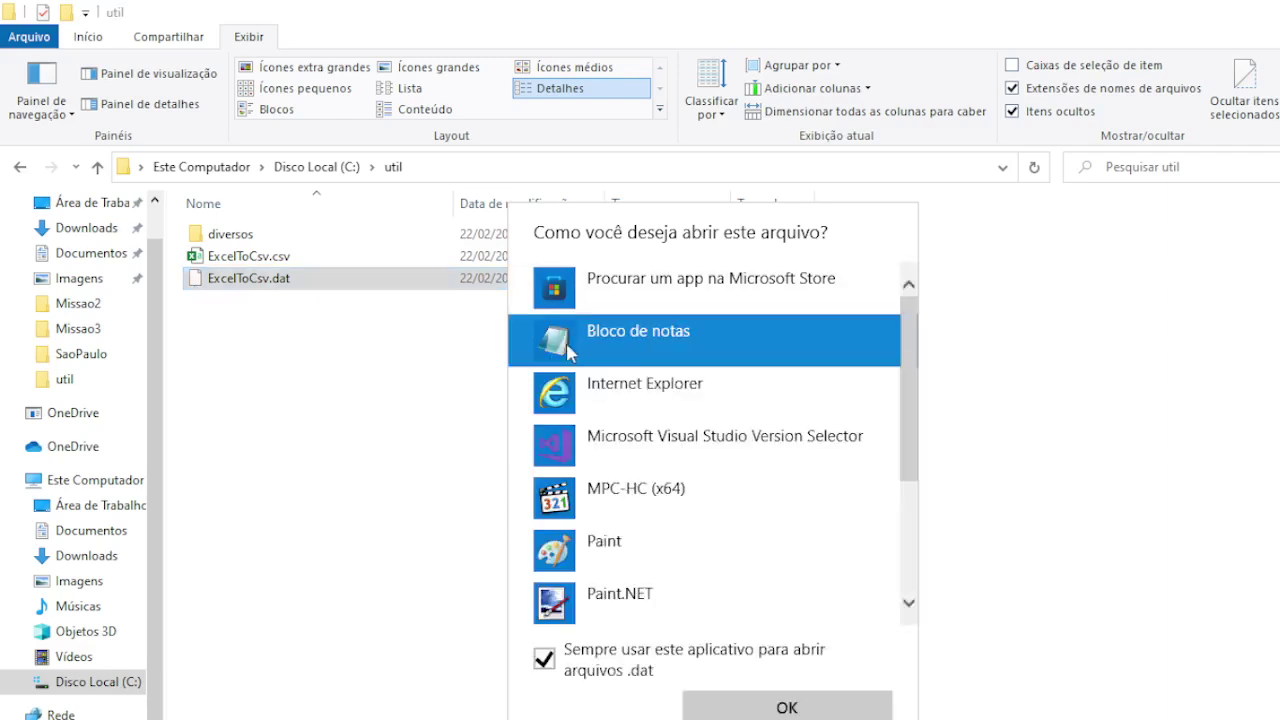
{"action": "scroll", "coordinate": [627, 583], "scroll_direction": "down", "scroll_amount": 2}
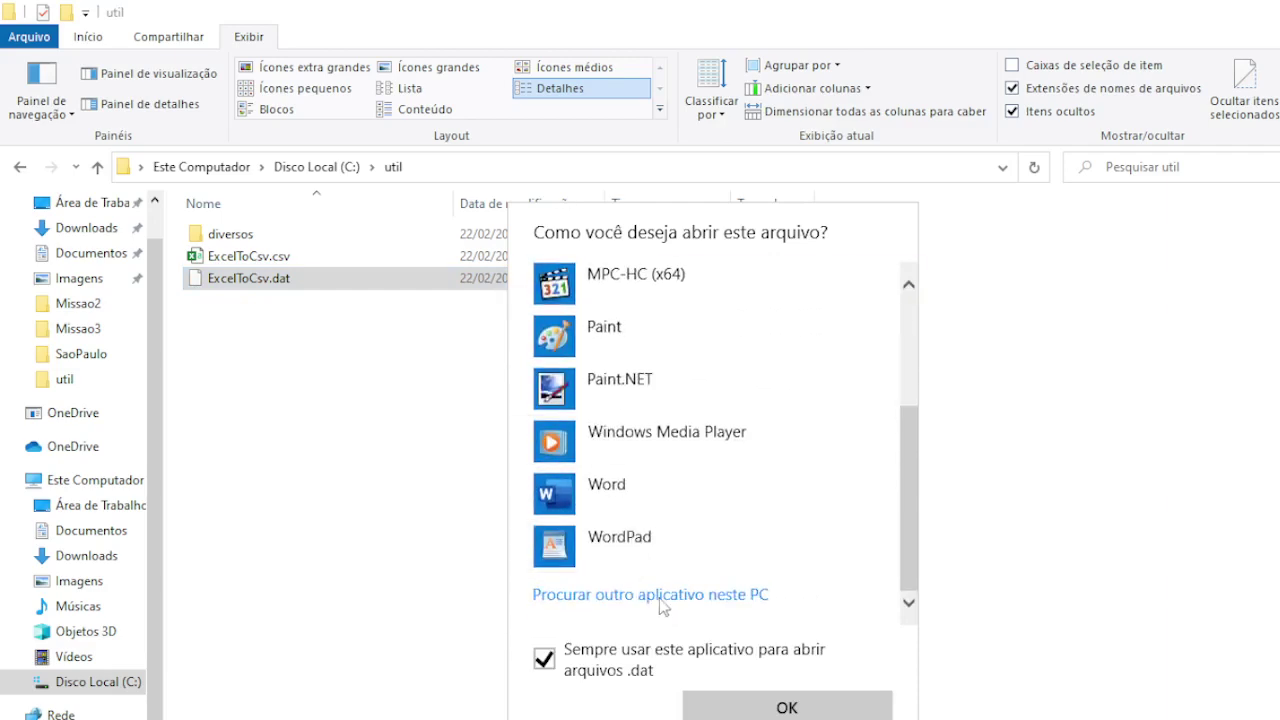
{"action": "left_click", "coordinate": [660, 596]}
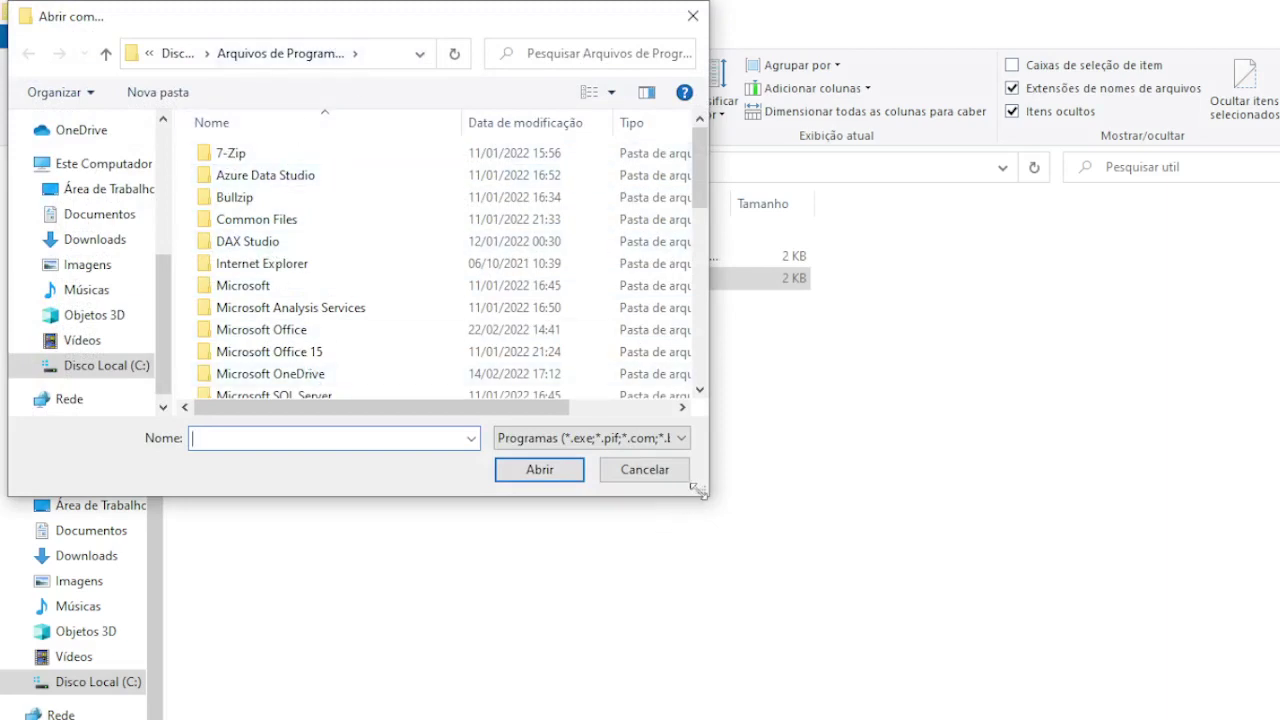
{"action": "left_click_drag", "start_coordinate": [706, 494], "coordinate": [975, 608]}
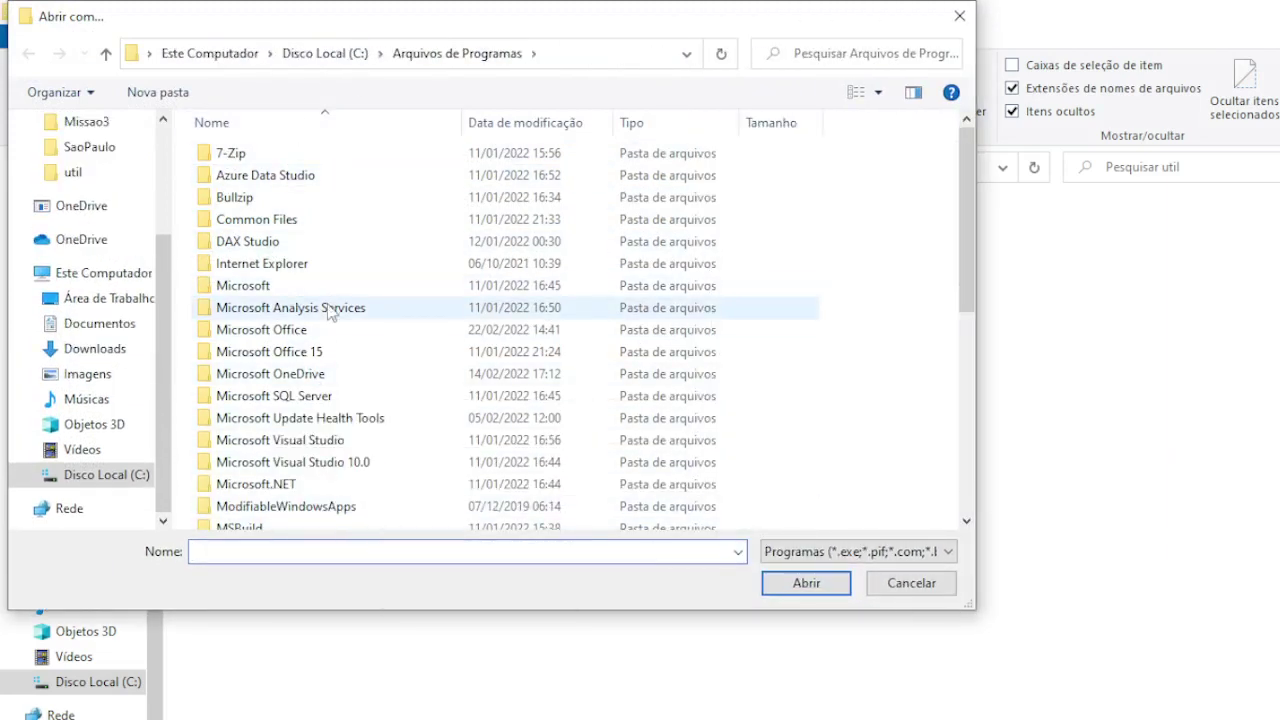
{"action": "left_click", "coordinate": [330, 53]}
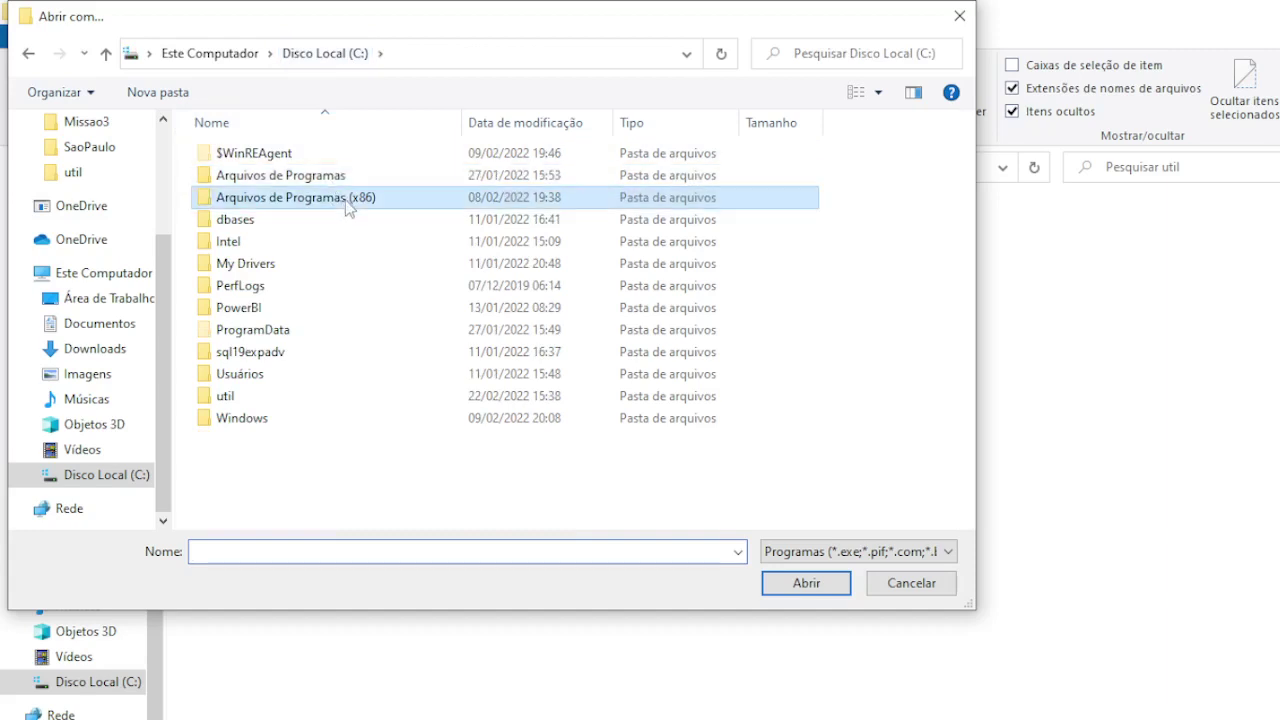
{"action": "double_click", "coordinate": [300, 197]}
{"action": "left_click", "coordinate": [290, 418]}
{"action": "scroll", "coordinate": [287, 425], "scroll_direction": "down", "scroll_amount": 3}
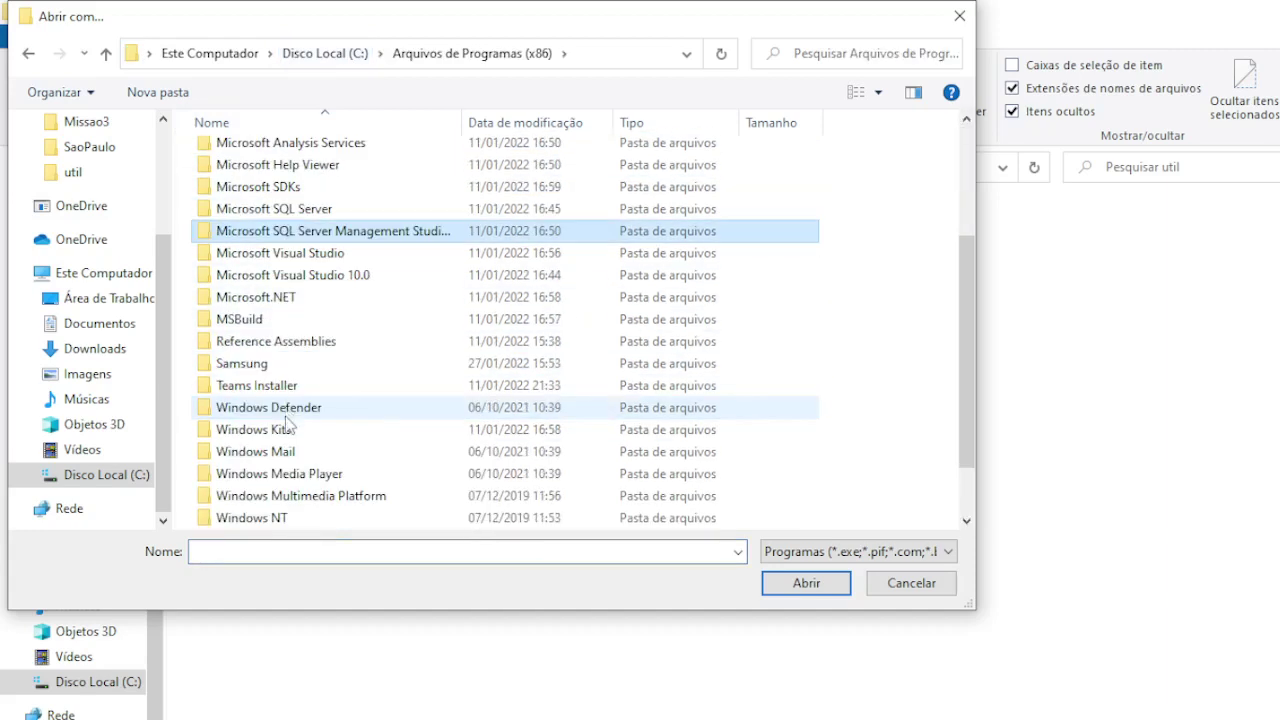
{"action": "scroll", "coordinate": [336, 392], "scroll_direction": "up", "scroll_amount": 3}
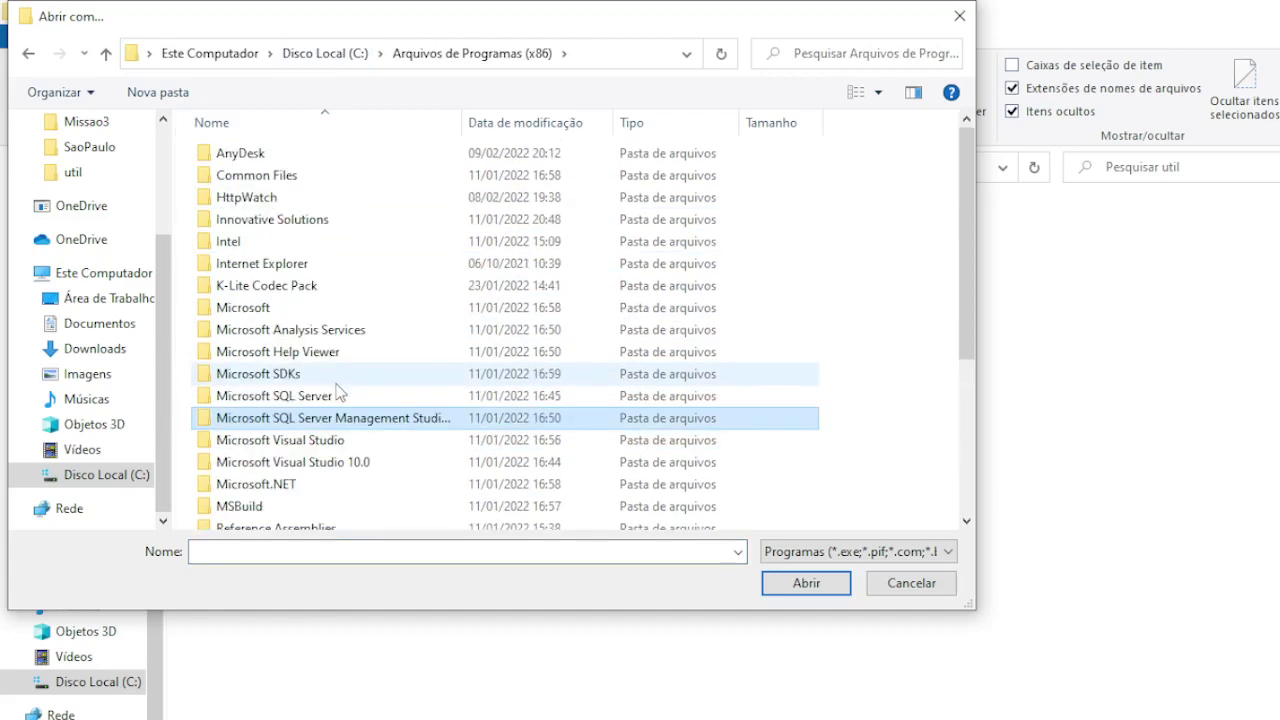
{"action": "scroll", "coordinate": [338, 392], "scroll_direction": "down", "scroll_amount": 4}
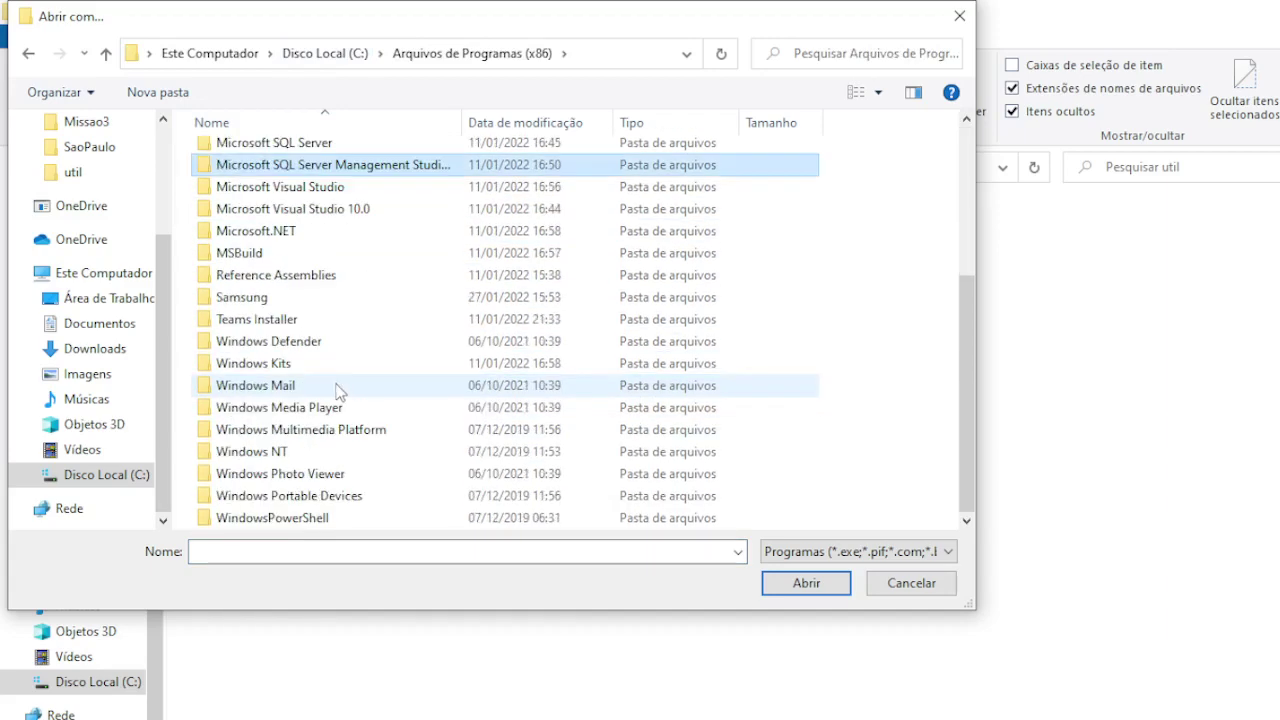
Open ExcelToCsv.dat with notepad++.exe from the Notepad++ folder in Arquivos de Programas, always using it for .dat files.
{"action": "left_click", "coordinate": [360, 53]}
{"action": "double_click", "coordinate": [290, 176]}
{"action": "left_click", "coordinate": [266, 288]}
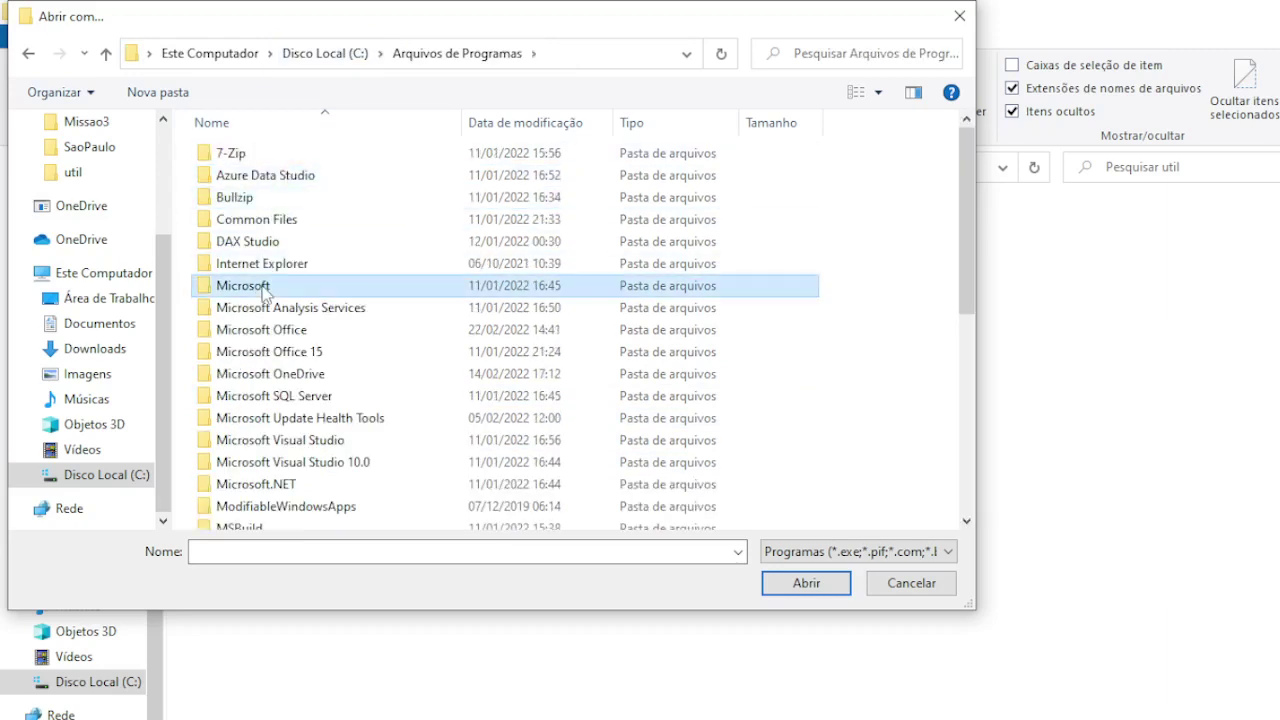
{"action": "key", "text": "n"}
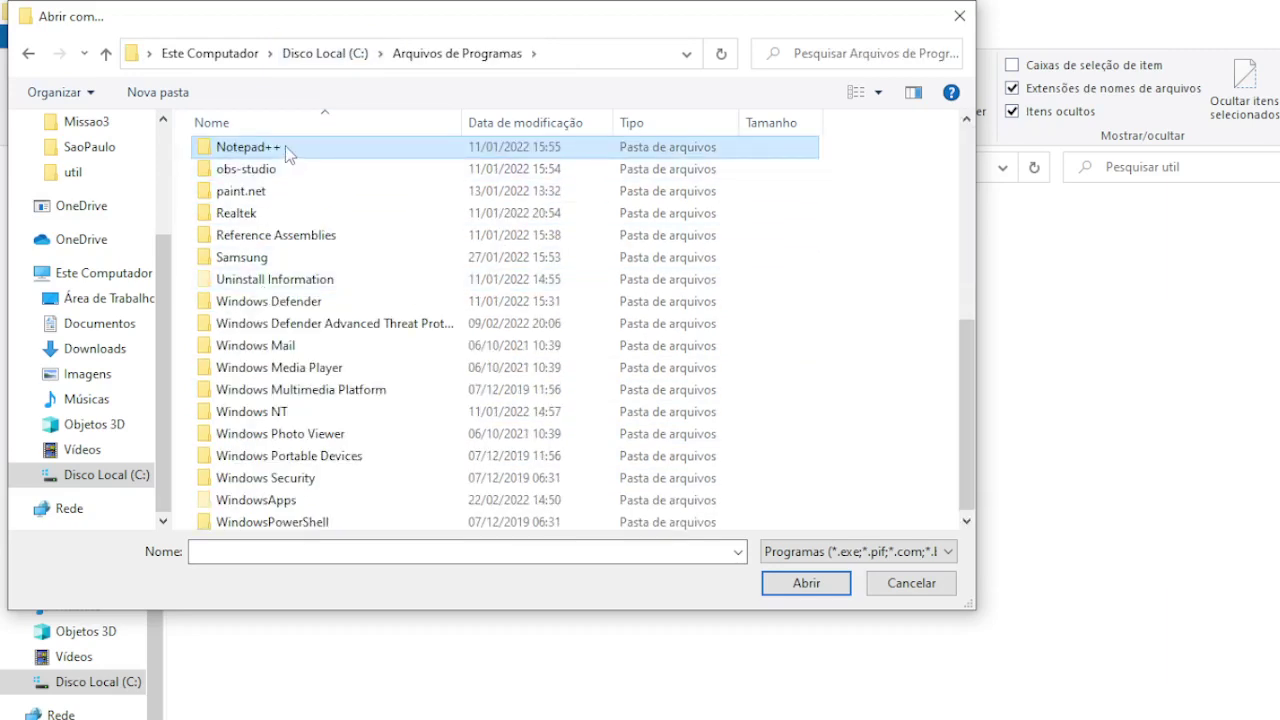
{"action": "double_click", "coordinate": [250, 147]}
{"action": "left_click", "coordinate": [260, 286]}
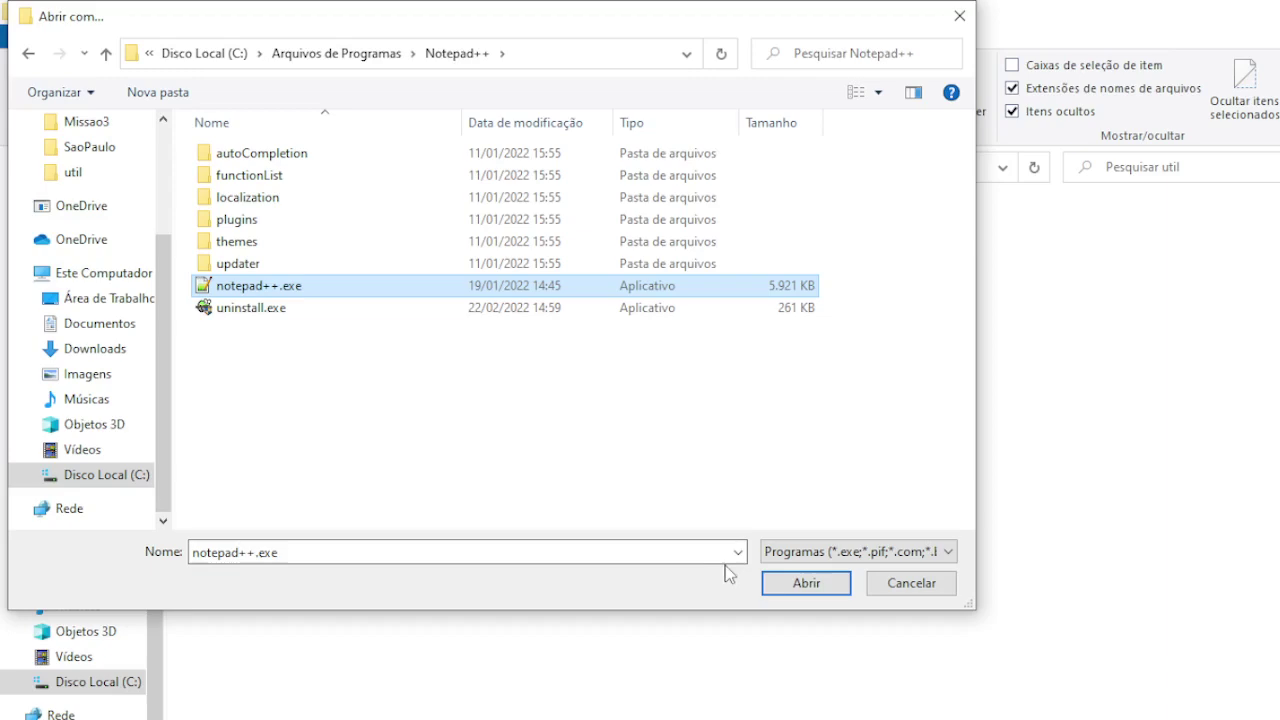
{"action": "left_click", "coordinate": [806, 583]}
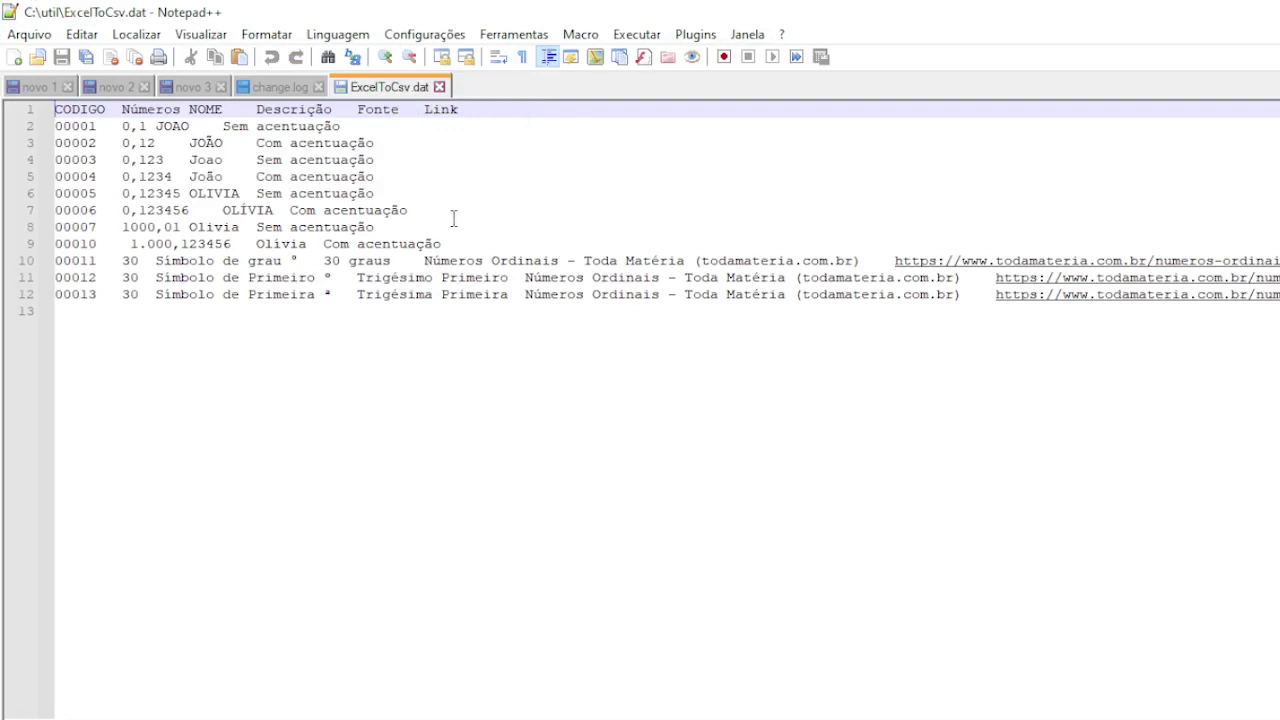
Close ExcelToCsv.dat in Notepad++, reopen it from the util folder to check the file association, and close it again.
{"action": "left_click", "coordinate": [440, 87]}
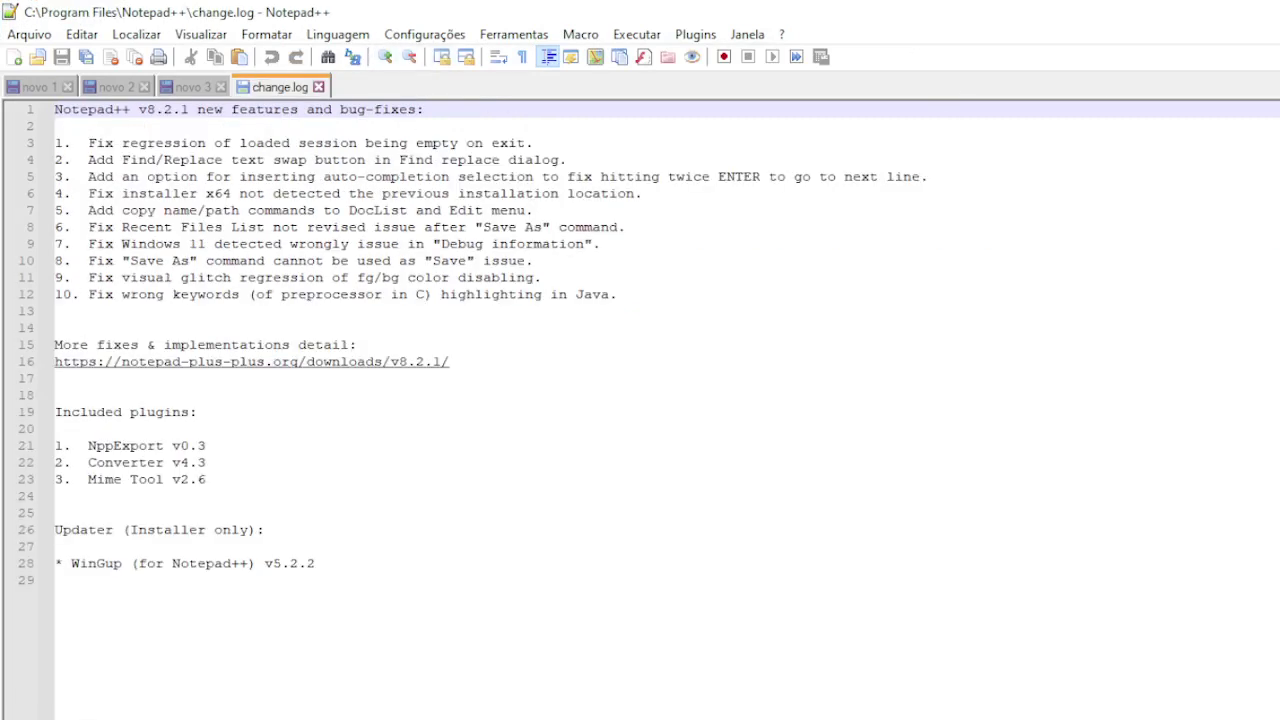
{"action": "key", "text": "alt+Tab"}
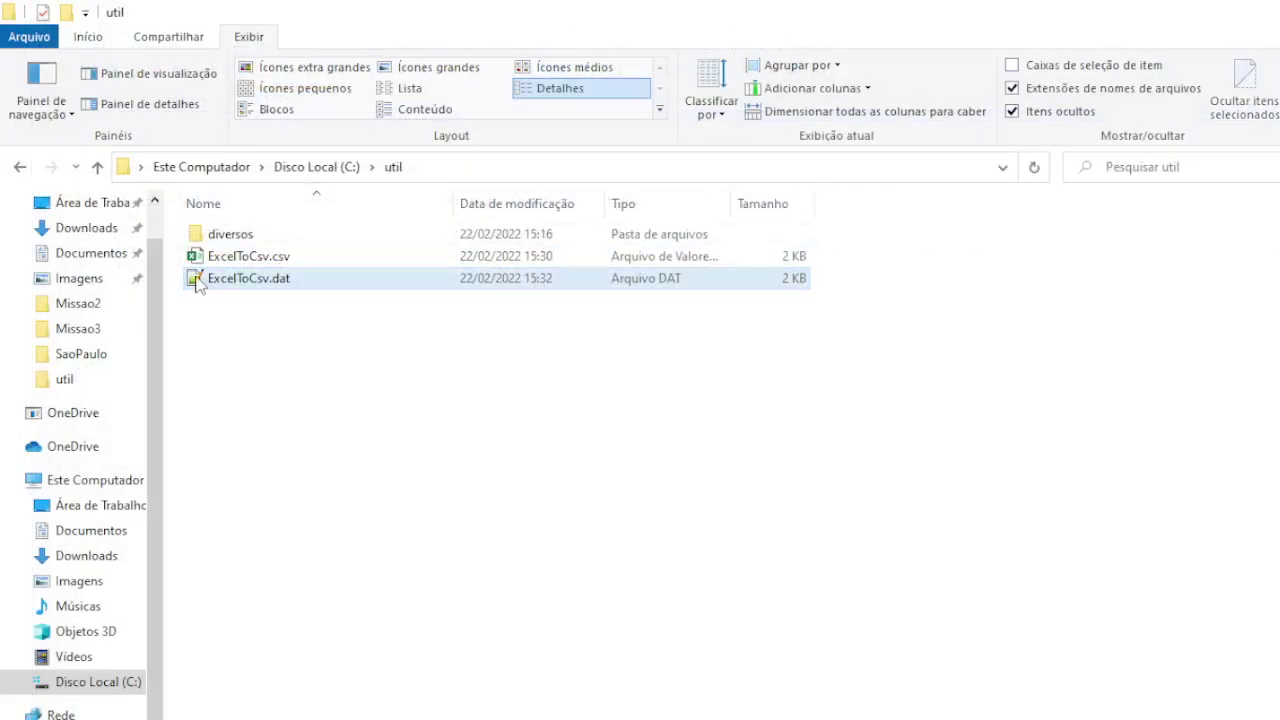
{"action": "double_click", "coordinate": [286, 281]}
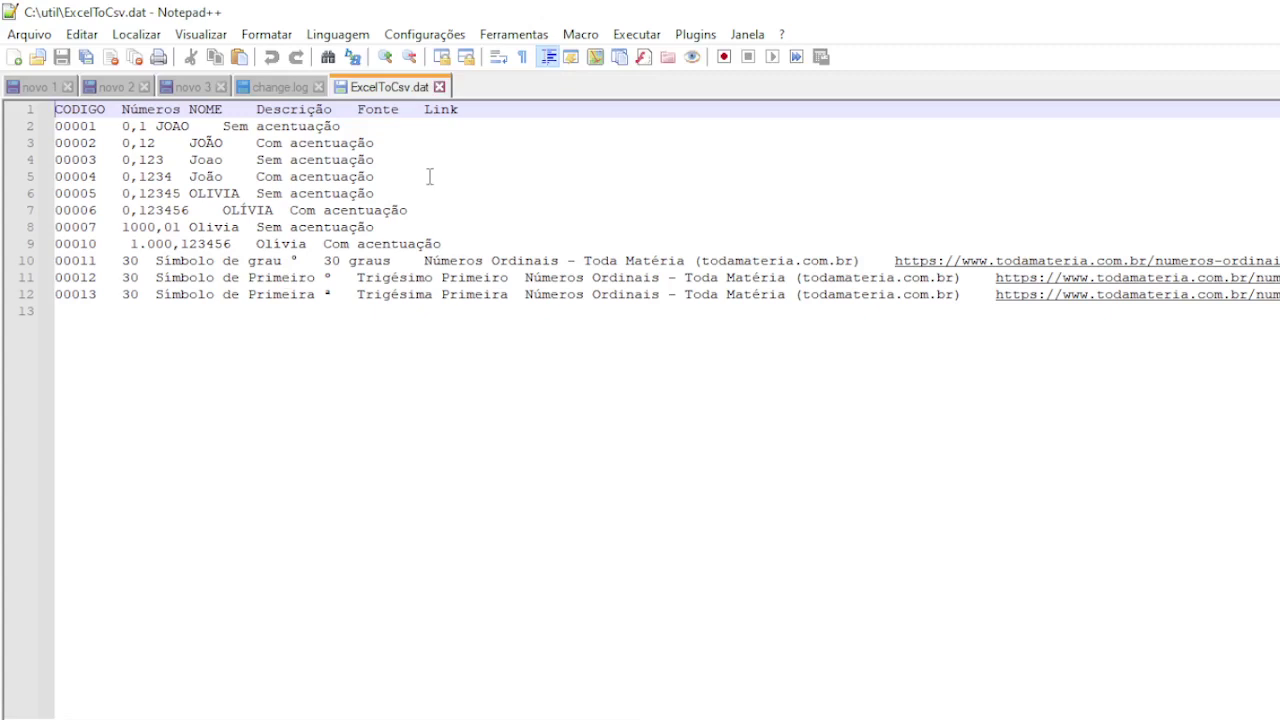
{"action": "left_click", "coordinate": [439, 87]}
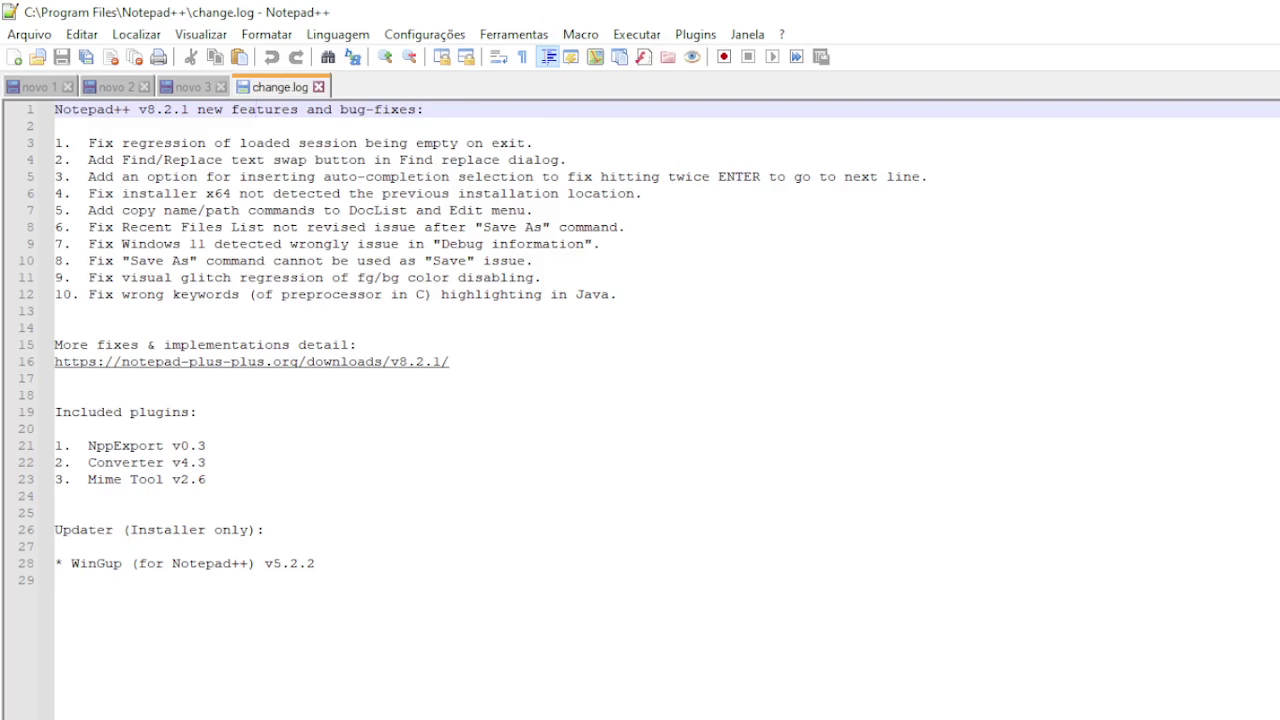
{"action": "key", "text": "alt+Tab"}
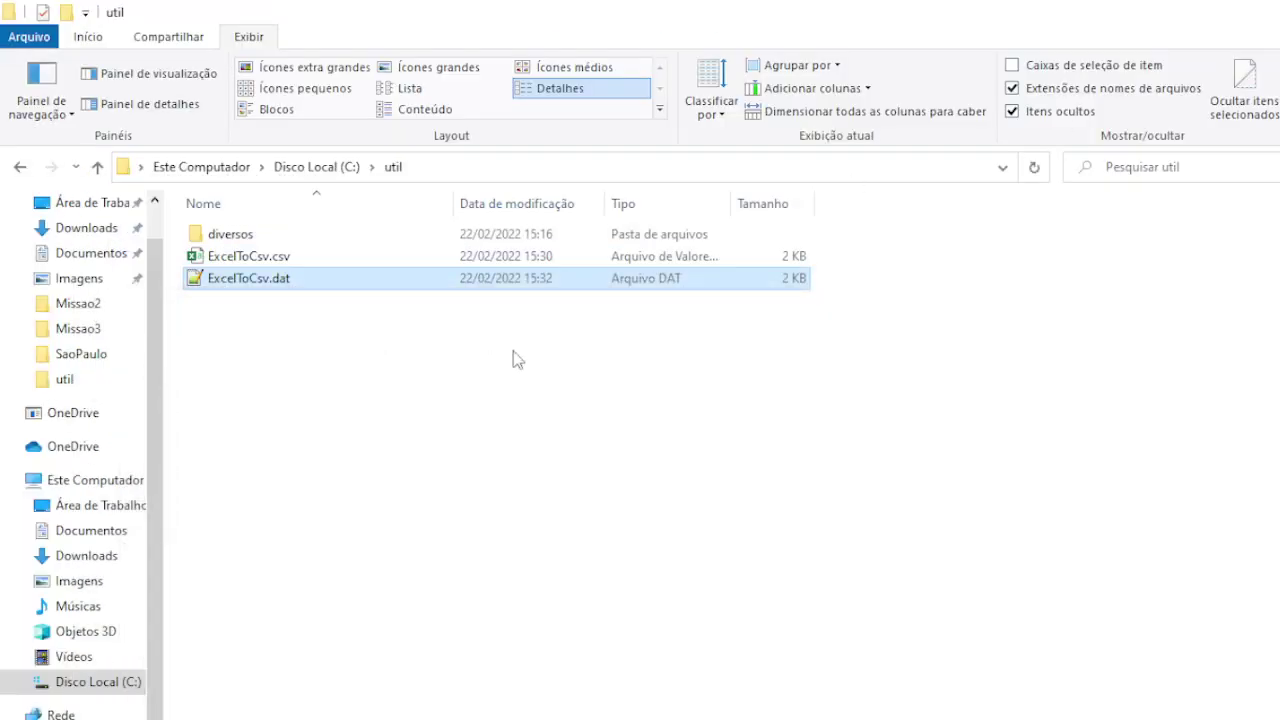
{"action": "left_click", "coordinate": [360, 450]}
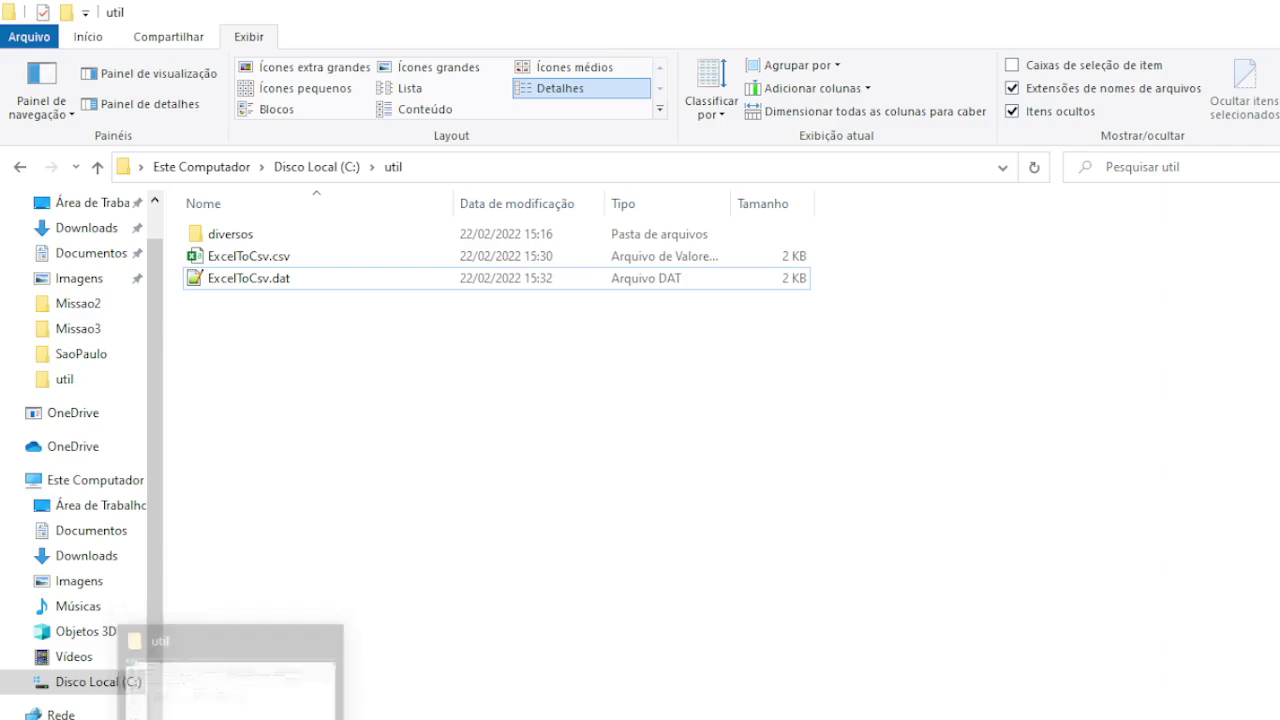
Launch Excel and open the recent workbook ExcelToCsv.xlsm.
{"action": "key", "text": "super"}
{"action": "left_click", "coordinate": [610, 200]}
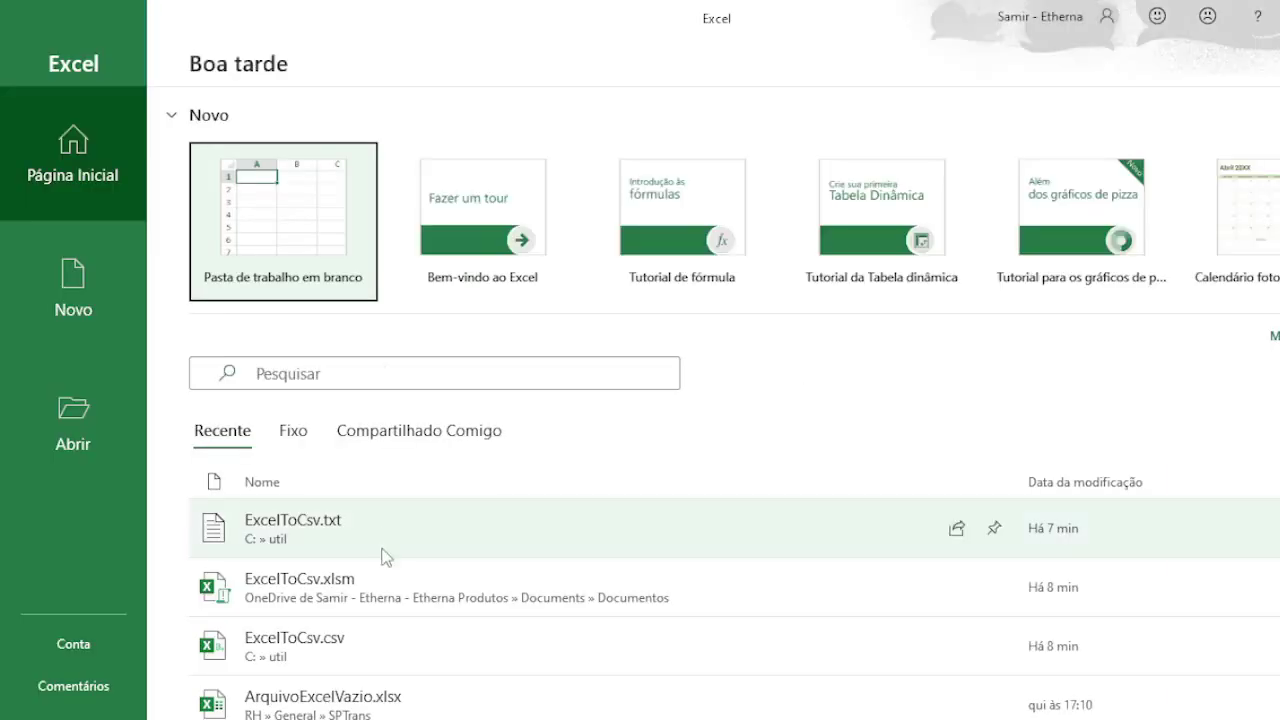
{"action": "left_click", "coordinate": [294, 610]}
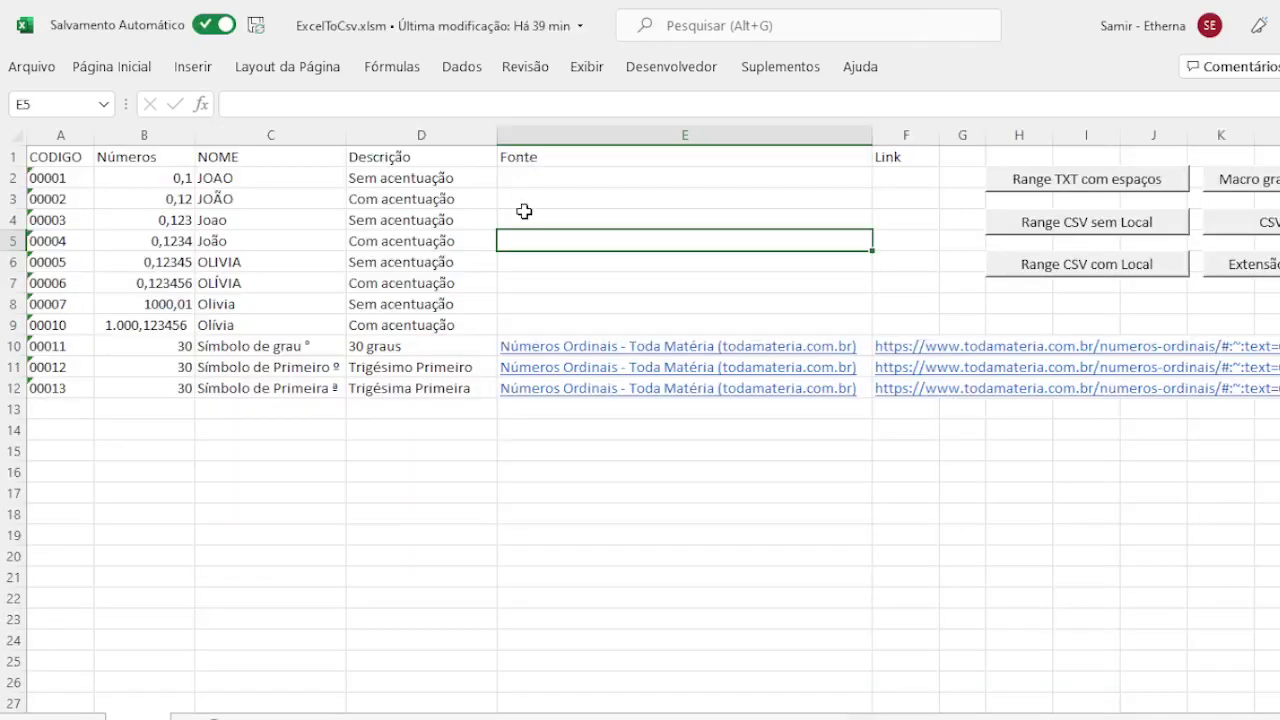
Hide the Desenvolvedor tab through the ribbon customization options.
{"action": "left_click", "coordinate": [680, 68]}
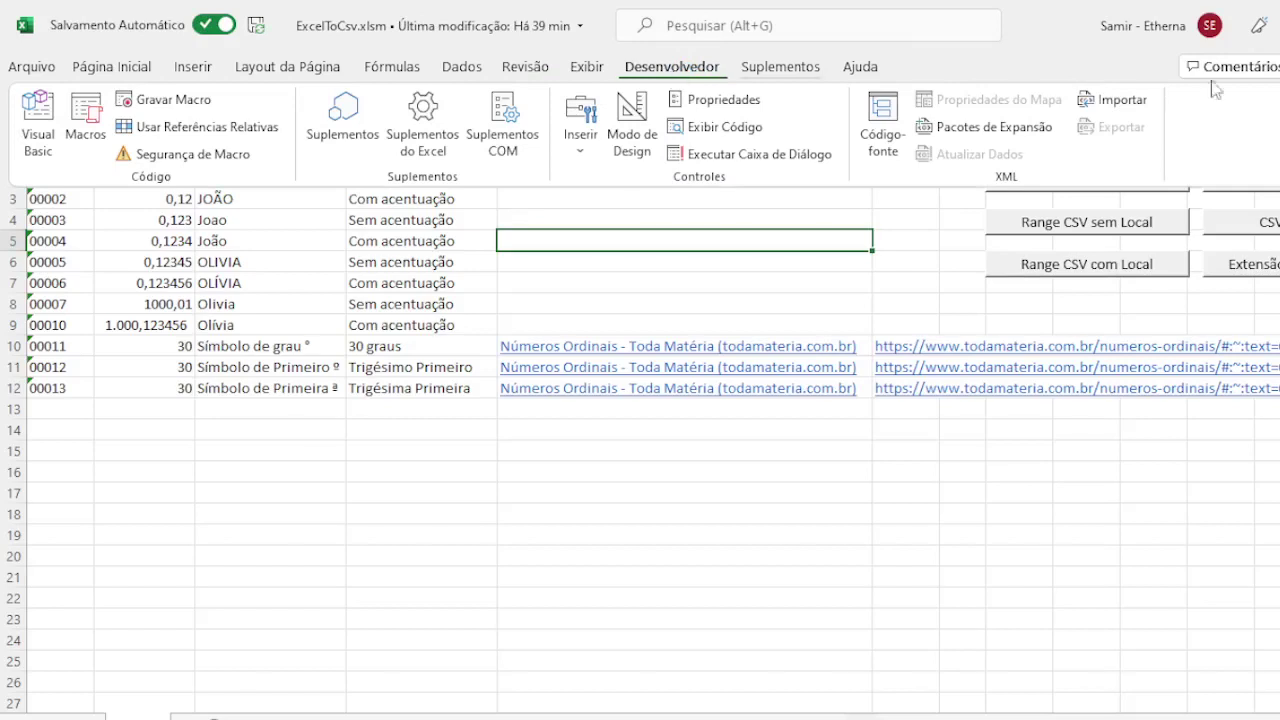
{"action": "right_click", "coordinate": [1275, 140]}
{"action": "key", "text": "Escape"}
{"action": "left_click", "coordinate": [461, 66]}
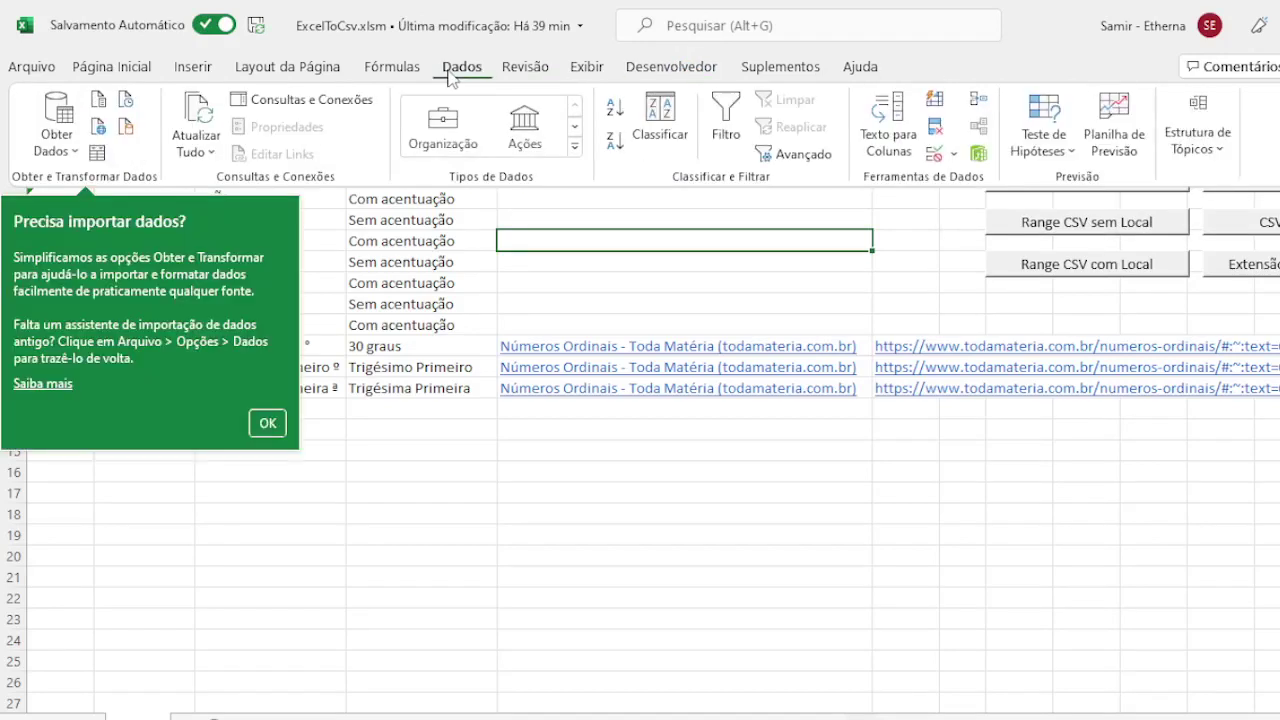
{"action": "left_click", "coordinate": [391, 66]}
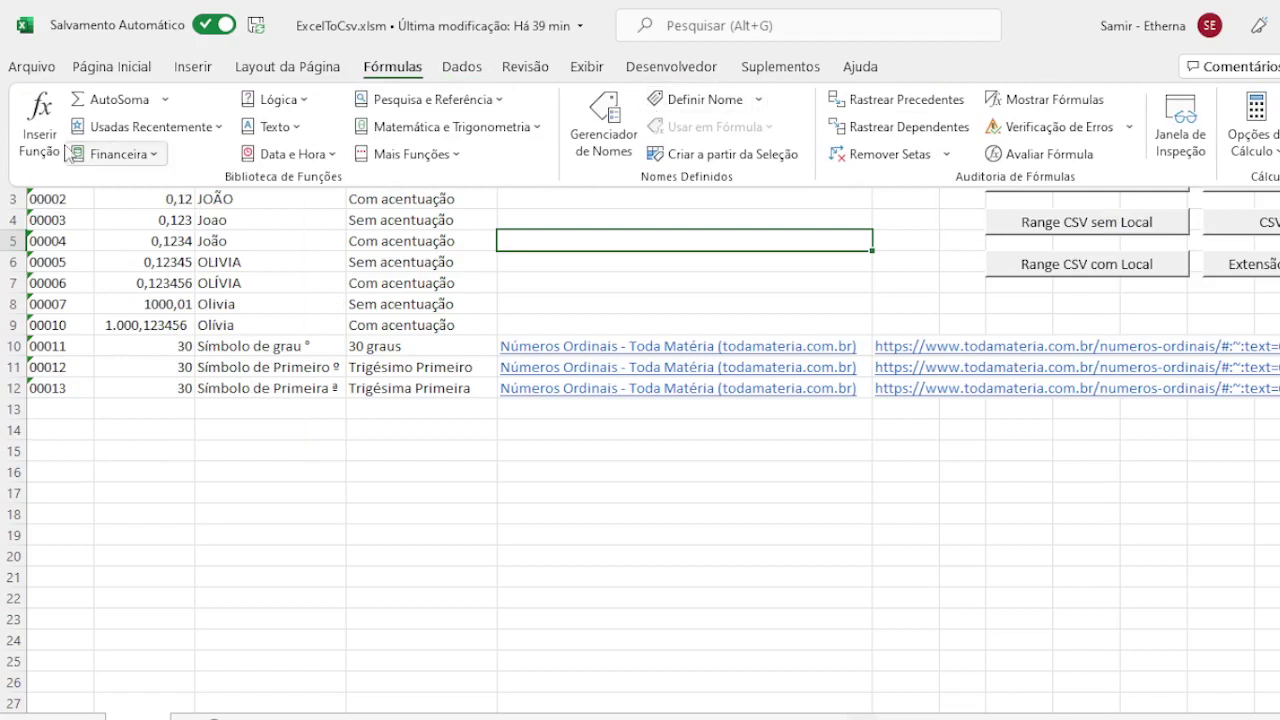
{"action": "right_click", "coordinate": [1276, 130]}
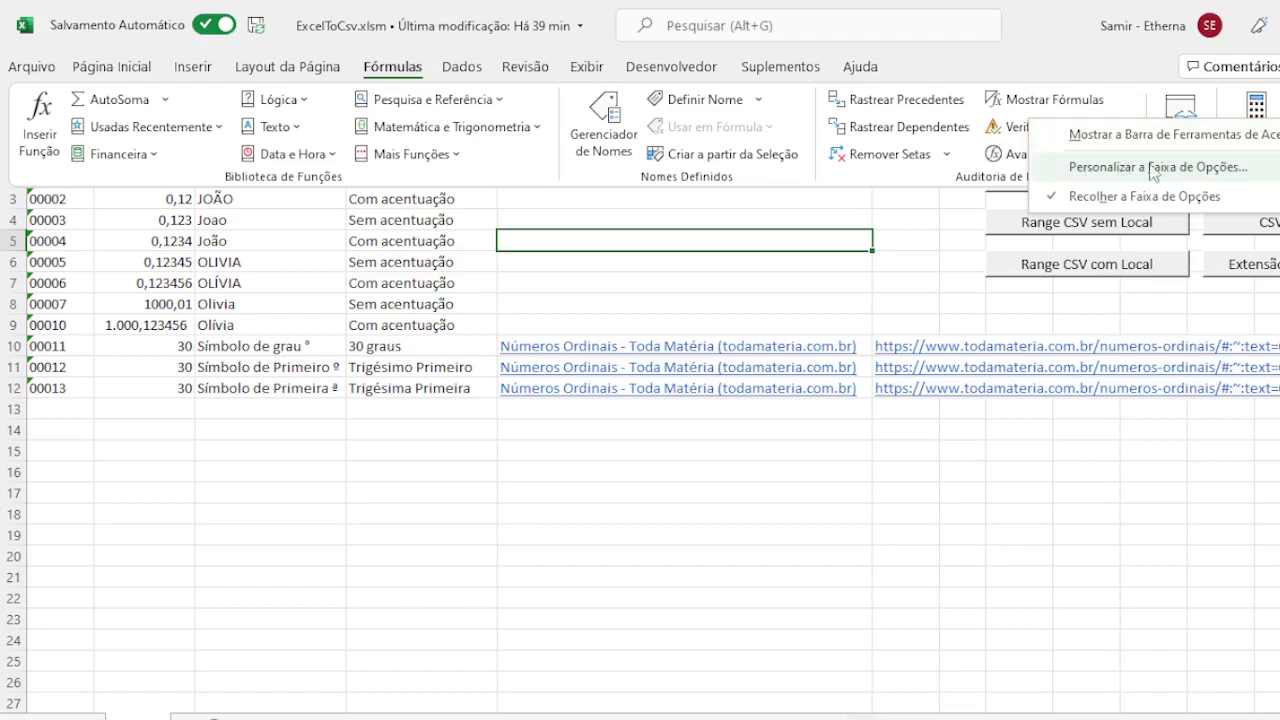
{"action": "left_click", "coordinate": [1231, 172]}
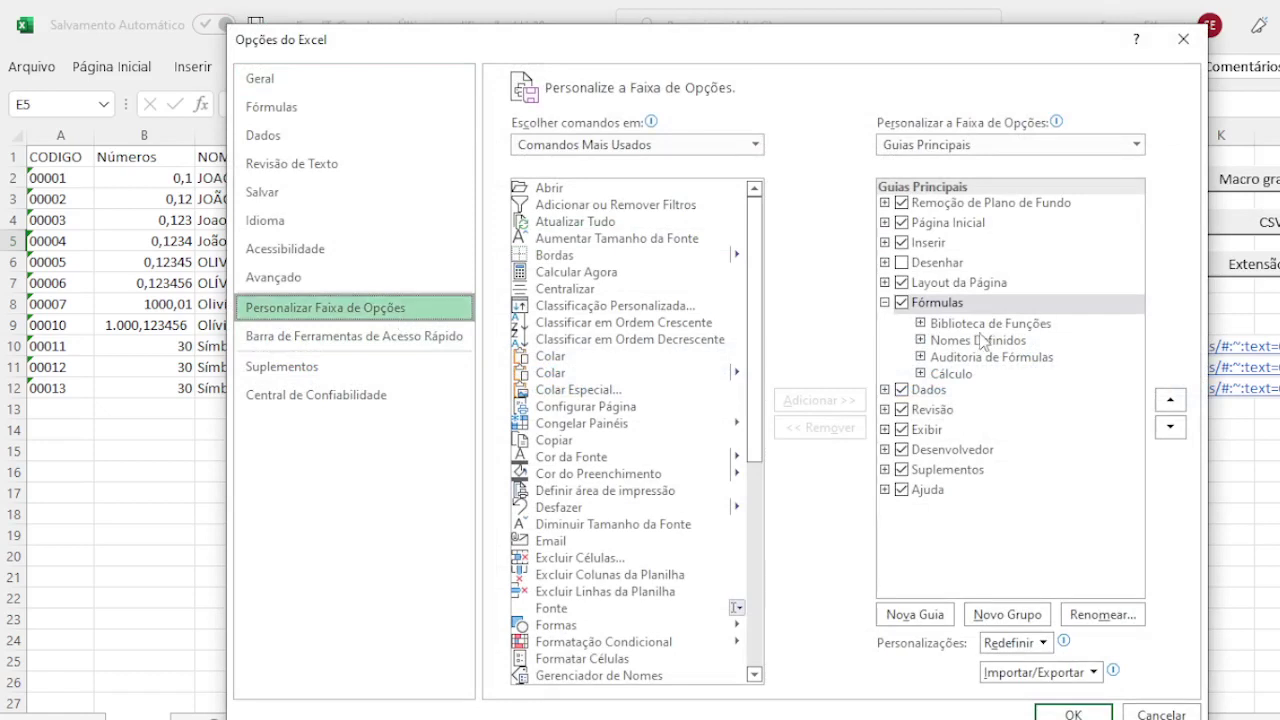
{"action": "left_click", "coordinate": [901, 450]}
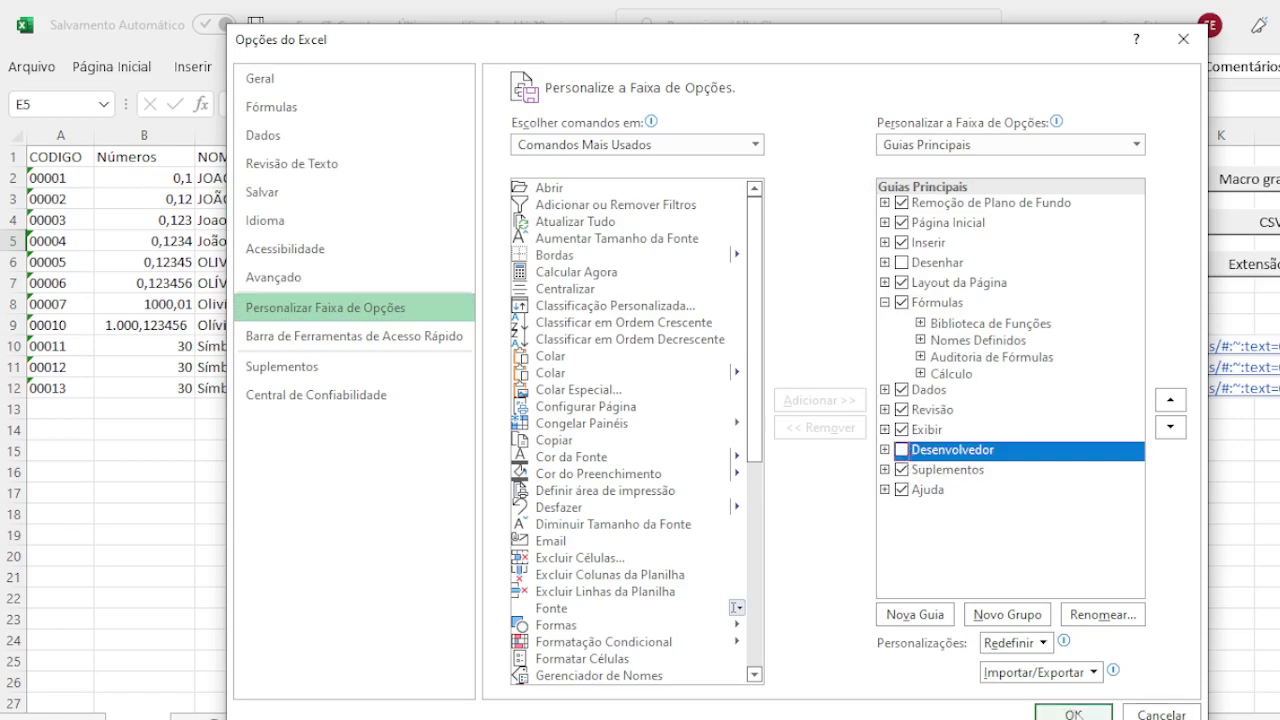
{"action": "left_click", "coordinate": [1073, 714]}
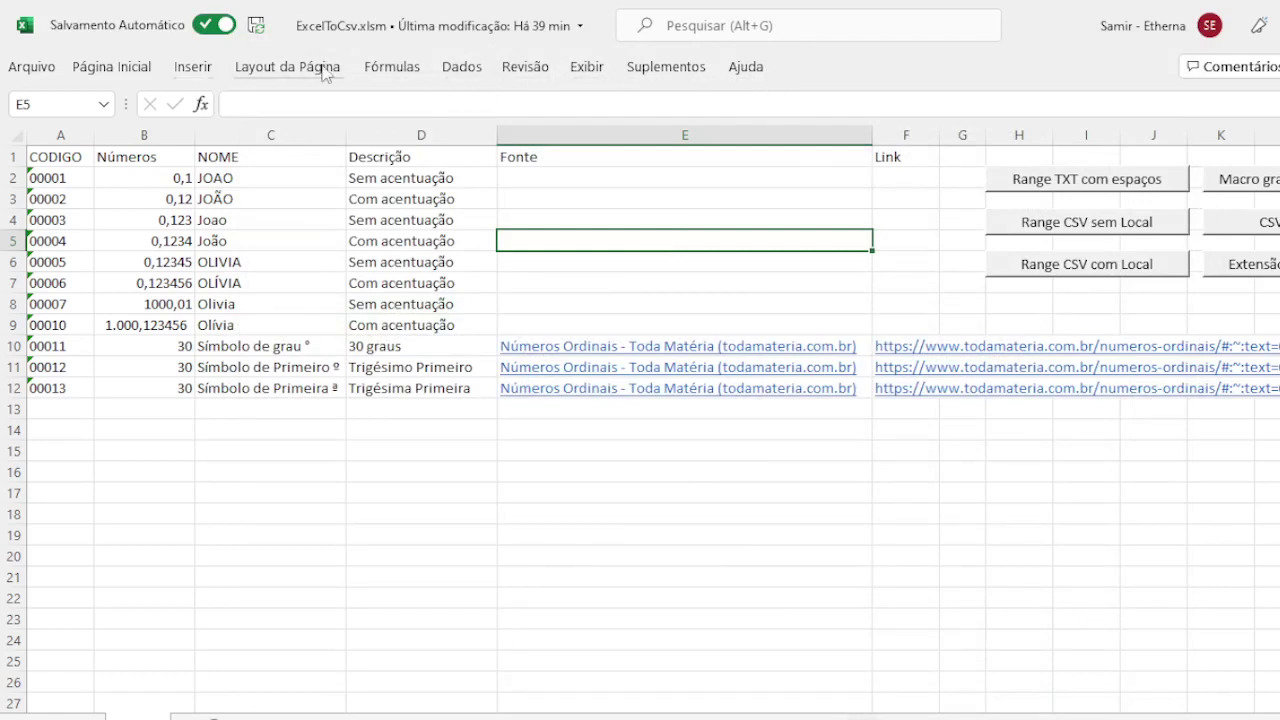
Enable the Desenvolvedor tab again in the ribbon customization options.
{"action": "left_click", "coordinate": [517, 70]}
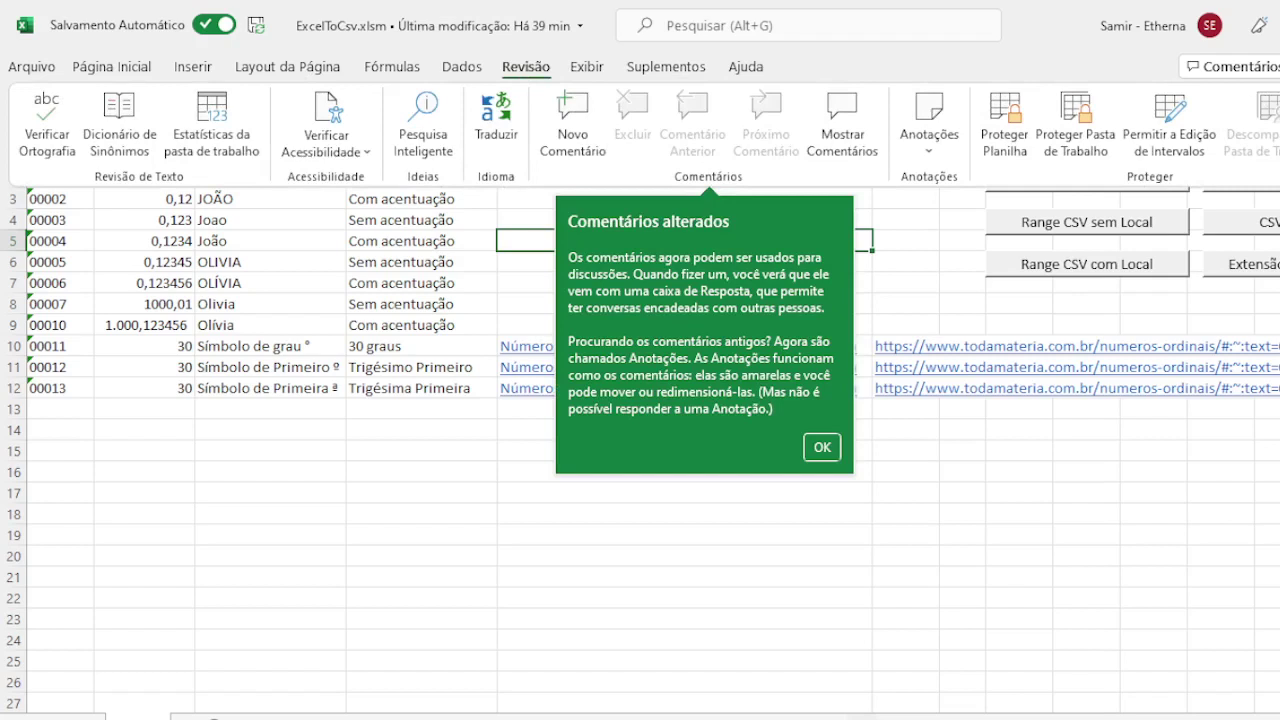
{"action": "key", "text": "Escape"}
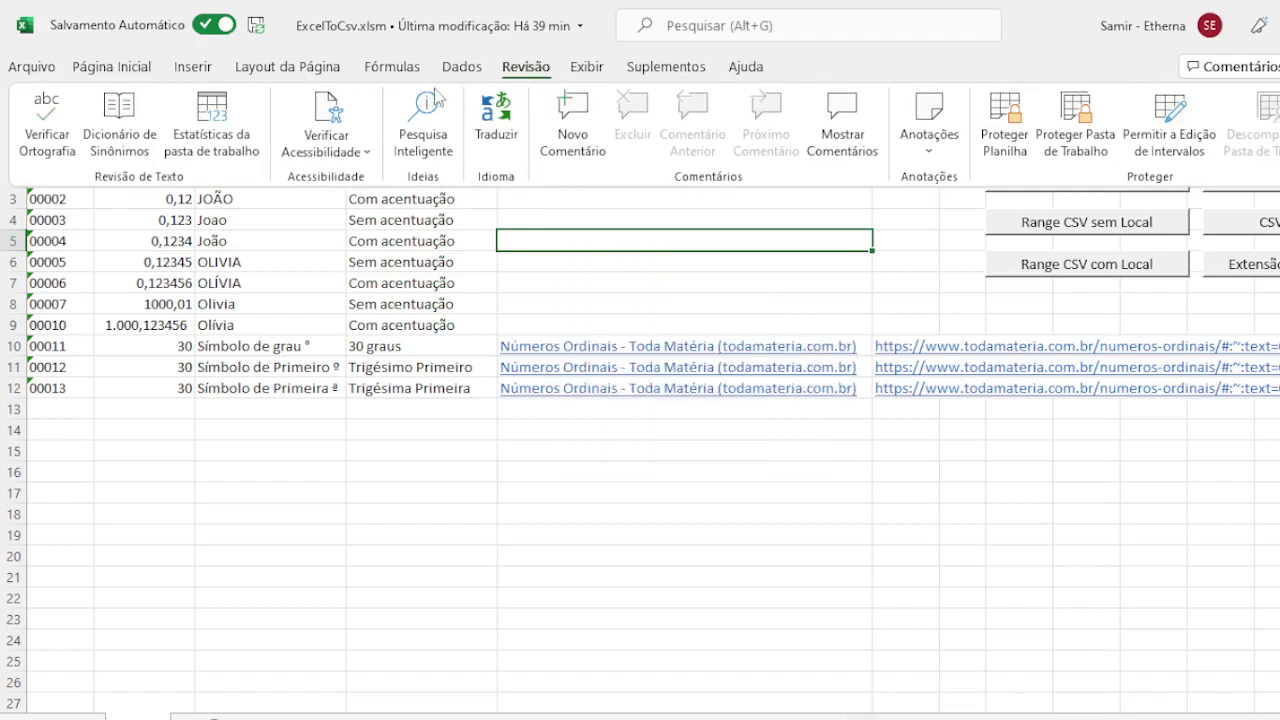
{"action": "left_click", "coordinate": [462, 67]}
{"action": "right_click", "coordinate": [968, 122]}
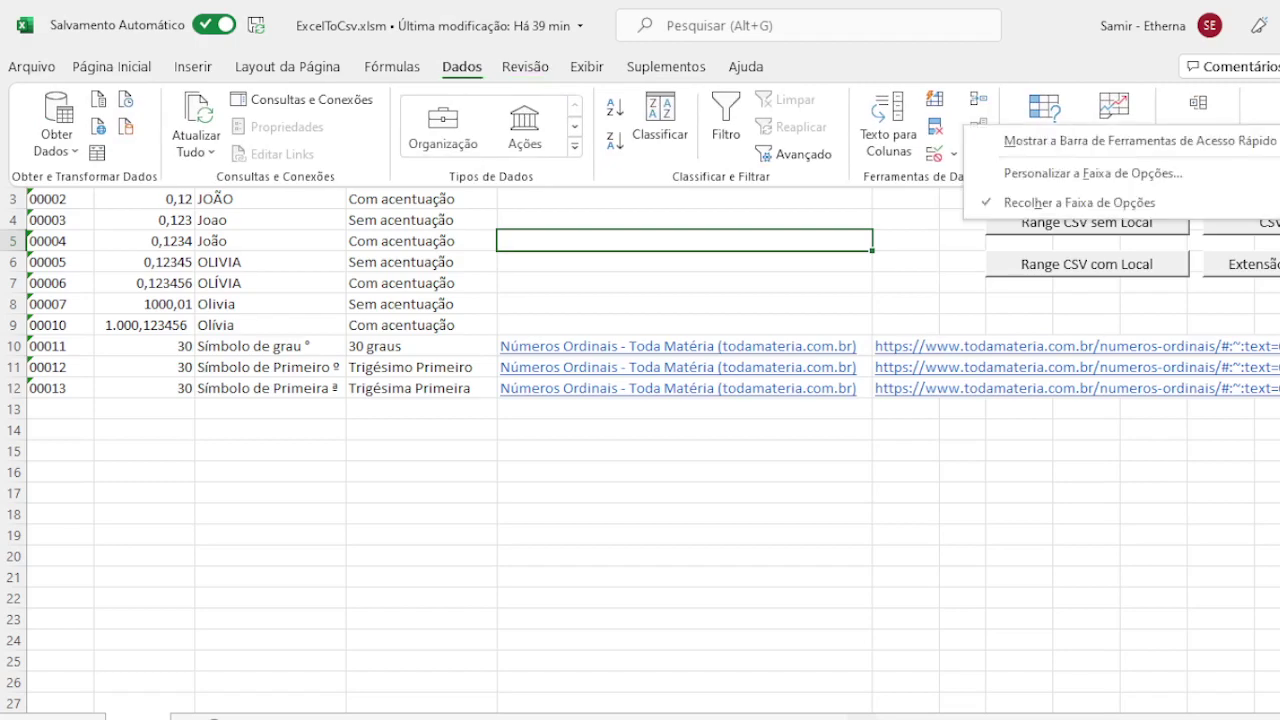
{"action": "left_click", "coordinate": [1045, 177]}
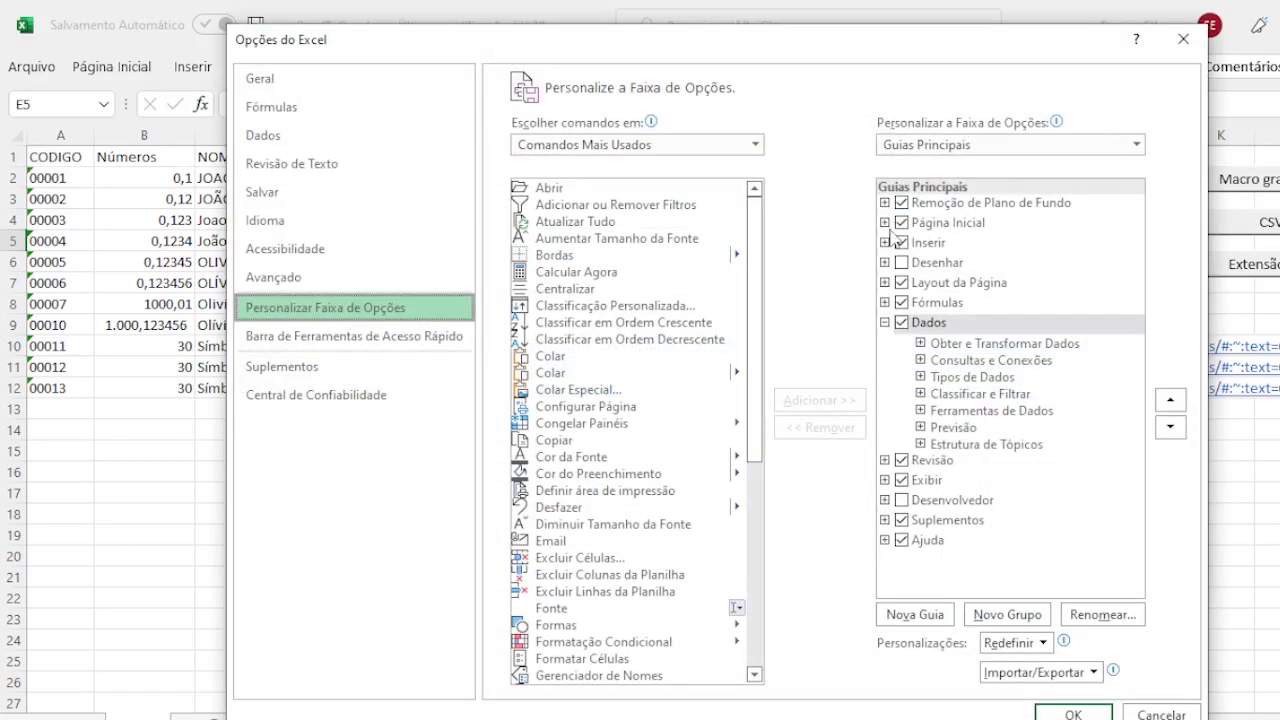
{"action": "left_click", "coordinate": [902, 500]}
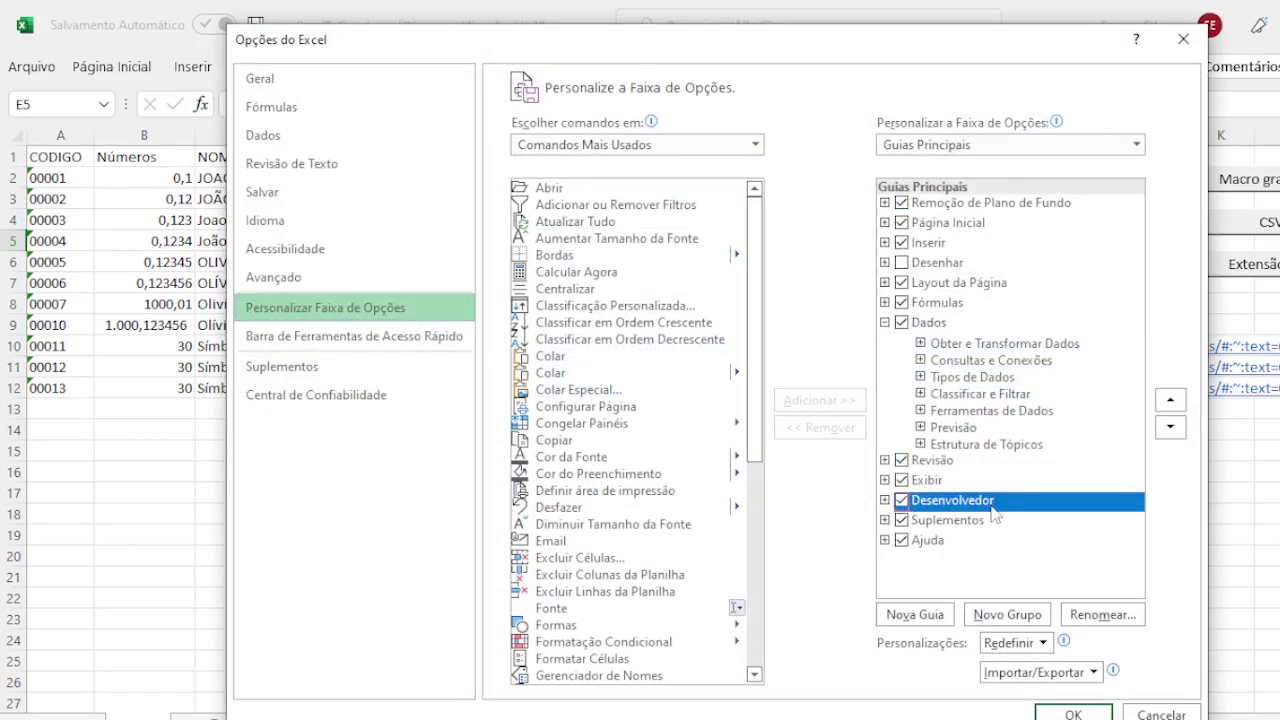
{"action": "left_click", "coordinate": [1070, 713]}
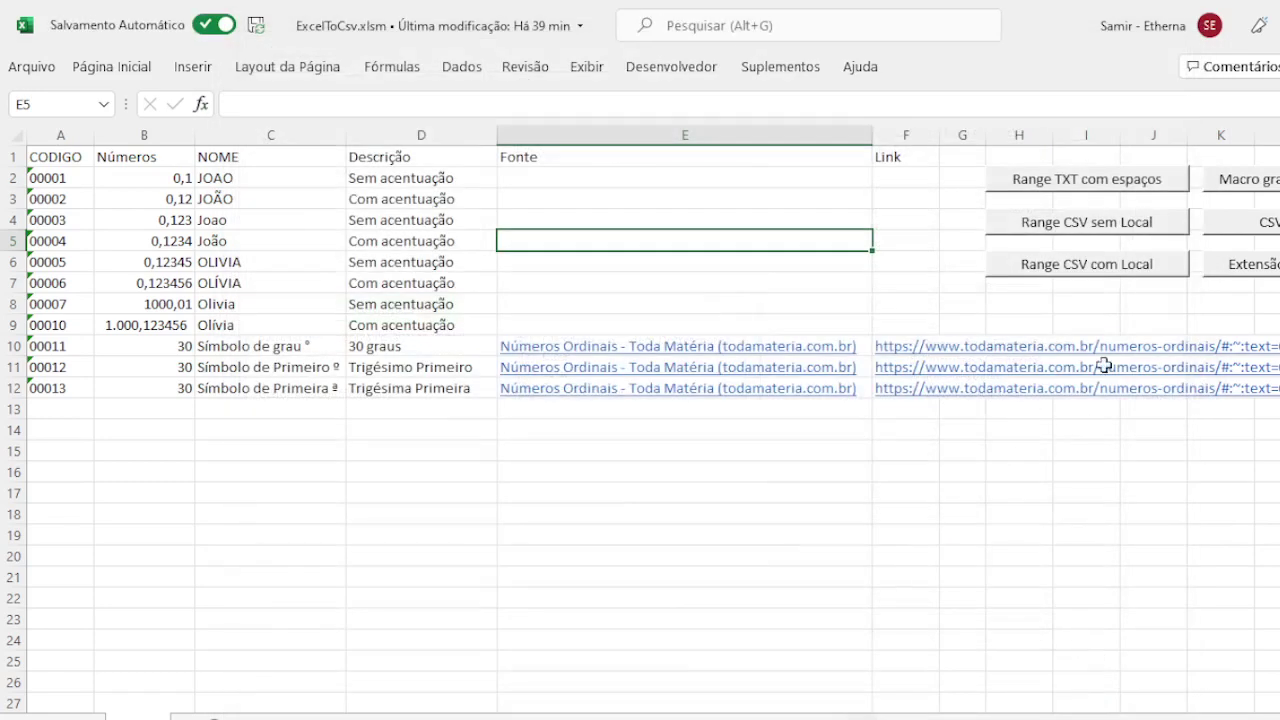
Start recording a macro stored in this workbook, keeping the default name, and show where the recording can be stopped.
{"action": "left_click", "coordinate": [652, 66]}
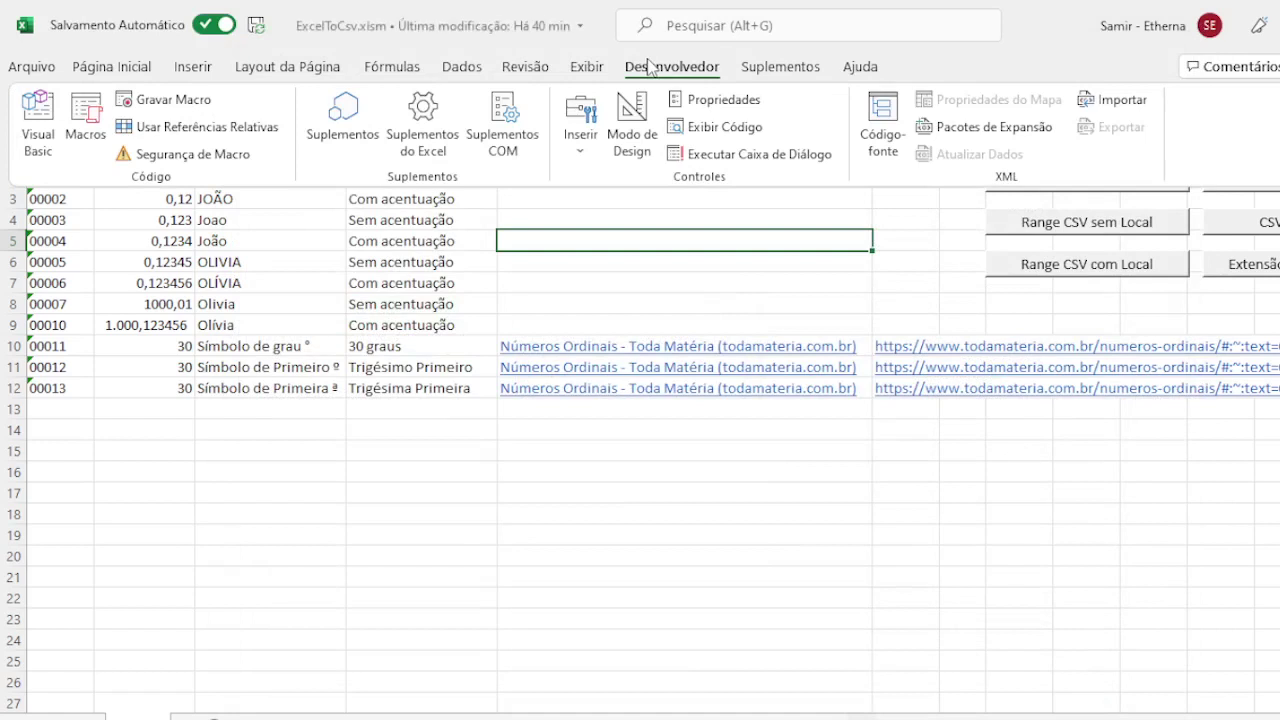
{"action": "left_click", "coordinate": [645, 263]}
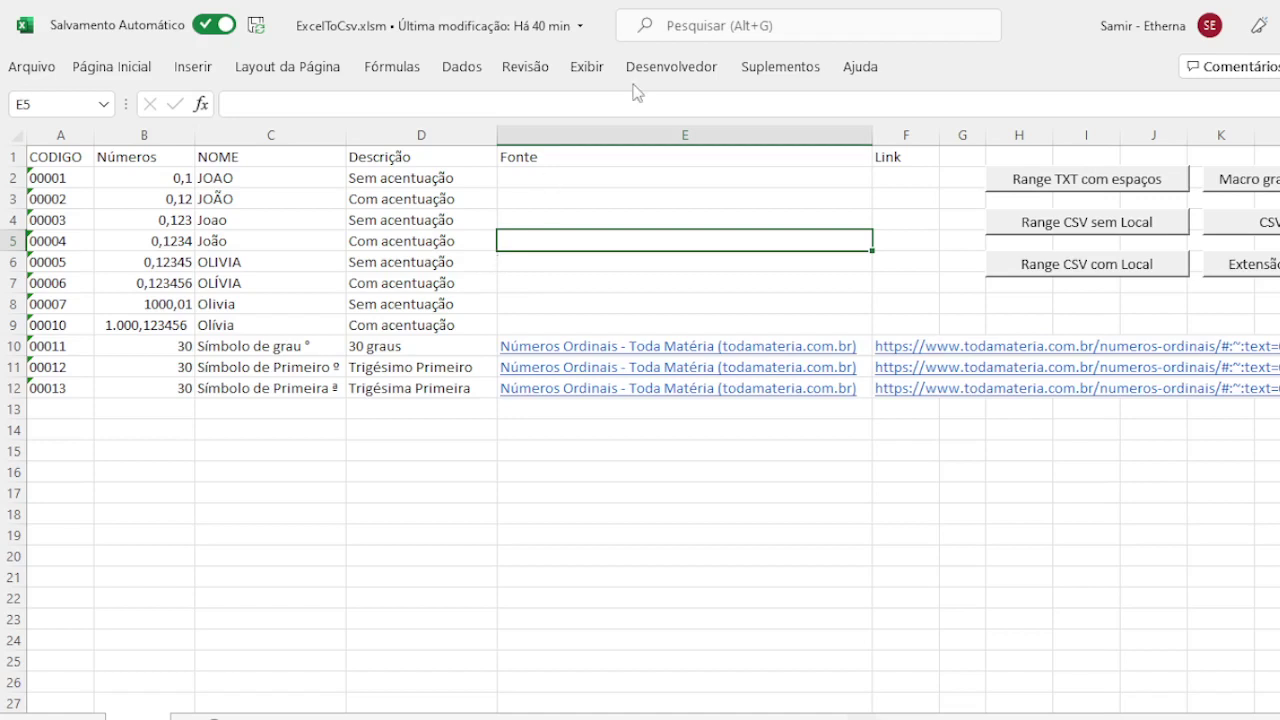
{"action": "left_click", "coordinate": [672, 66]}
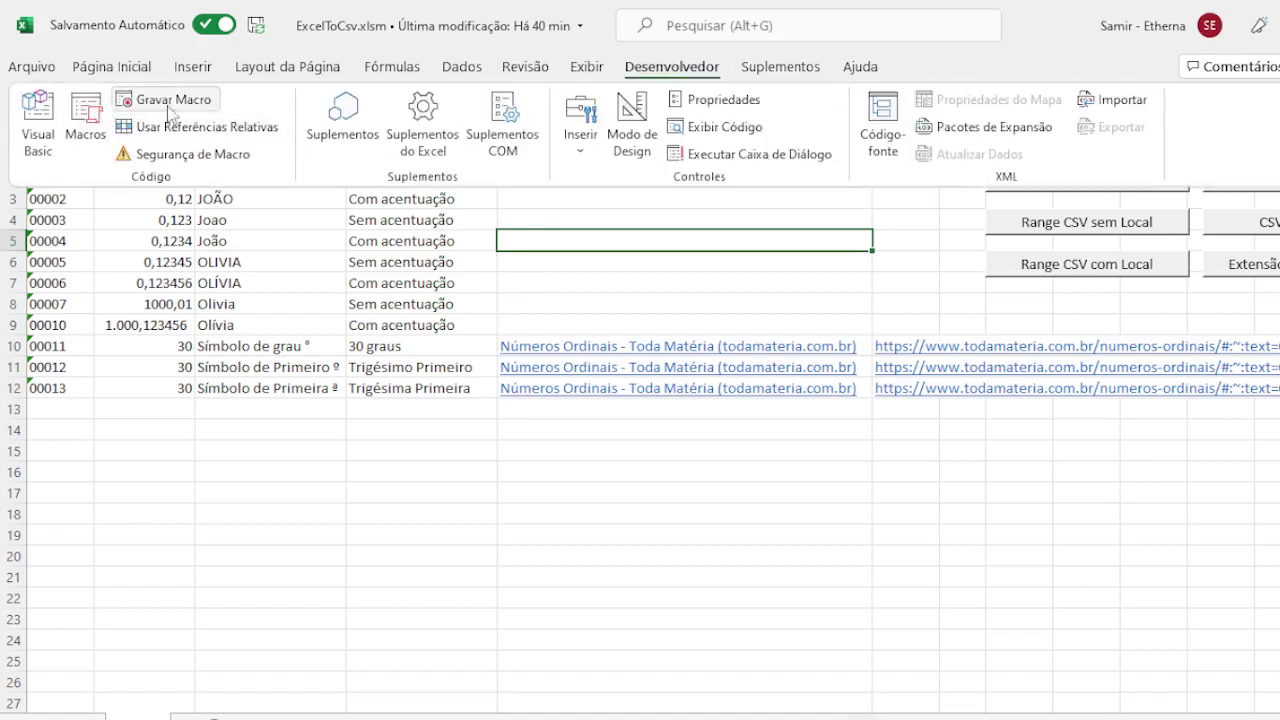
{"action": "left_click", "coordinate": [170, 100]}
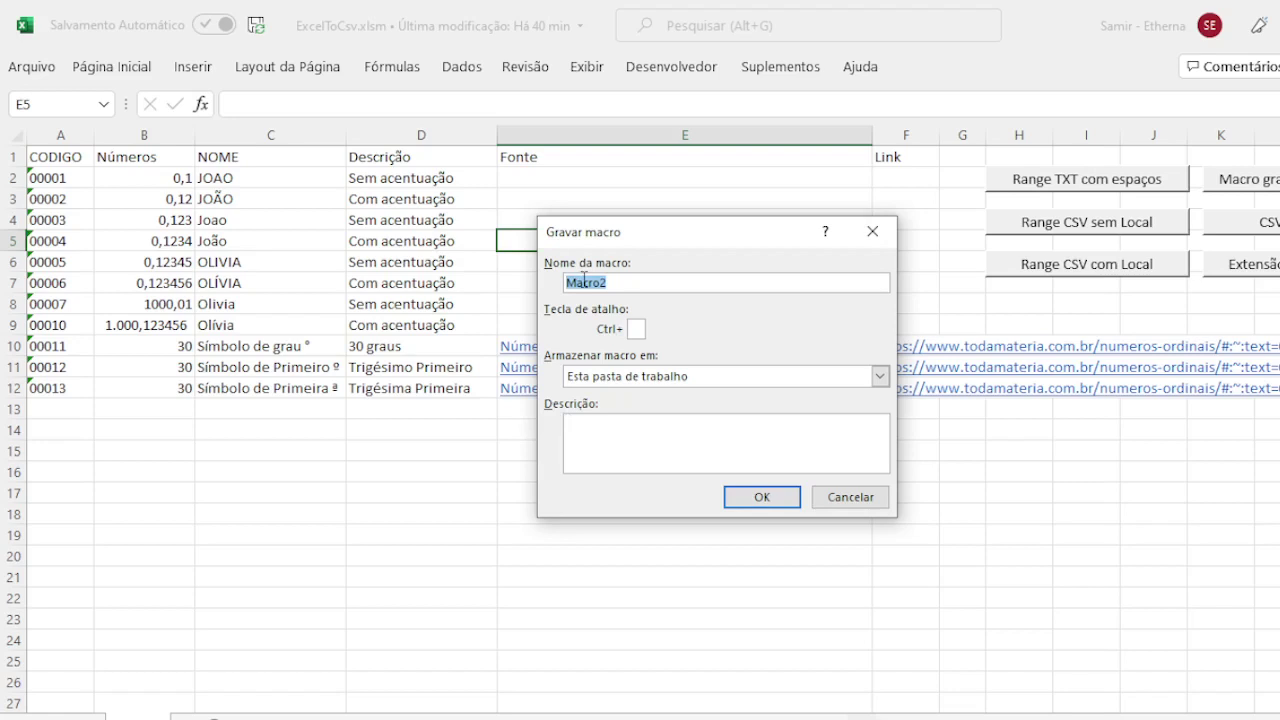
{"action": "left_click", "coordinate": [742, 498]}
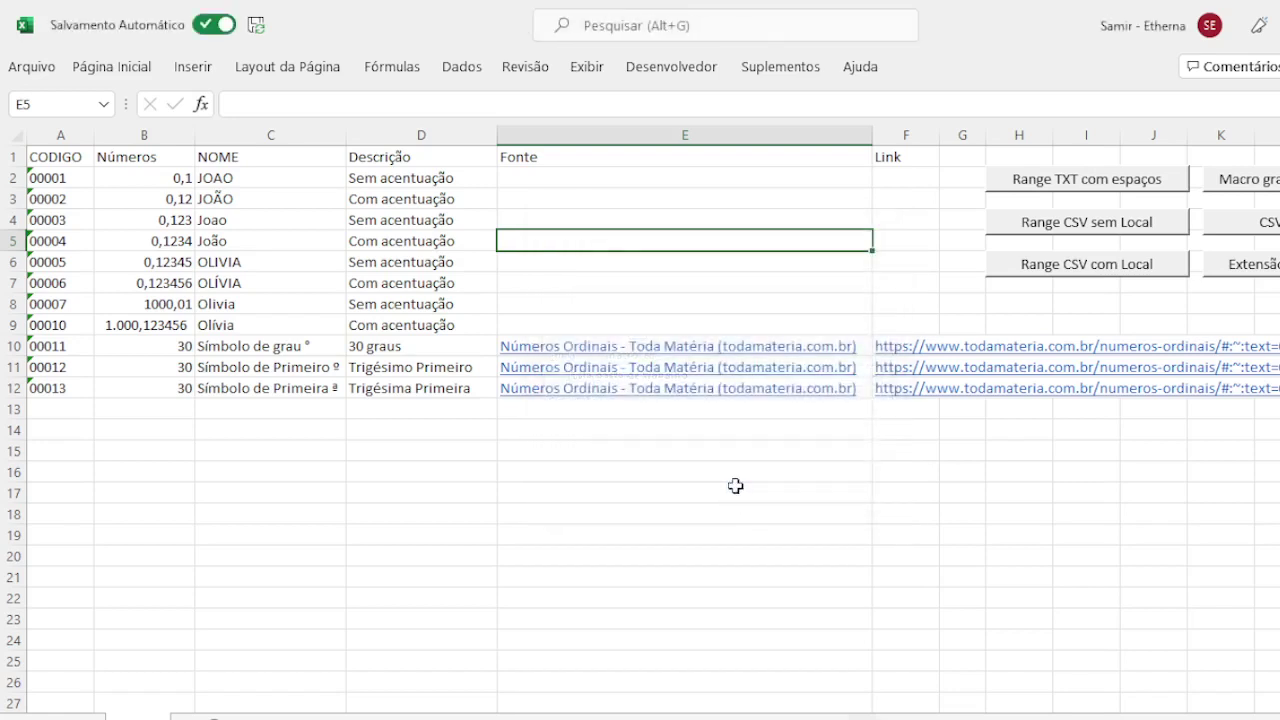
{"action": "left_click", "coordinate": [704, 74]}
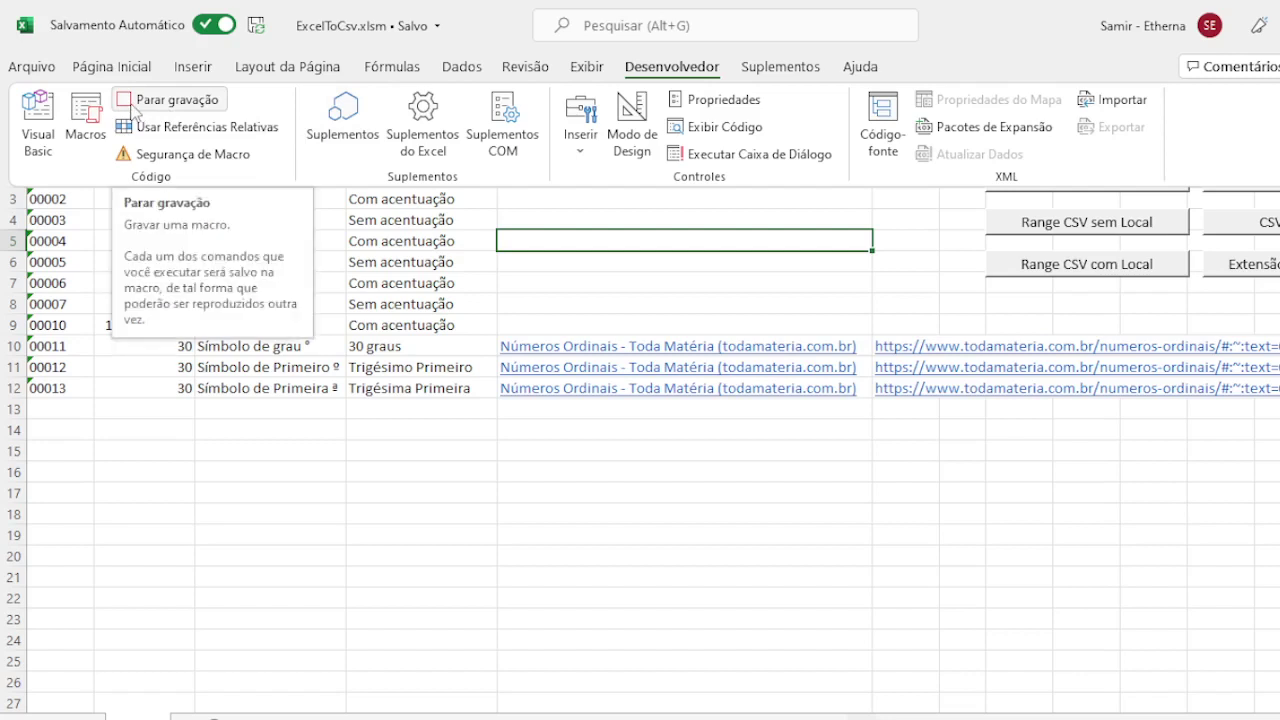
Start saving a copy of the workbook with the full save options and browse to the util folder on Disco Local (C:).
{"action": "left_click", "coordinate": [50, 70]}
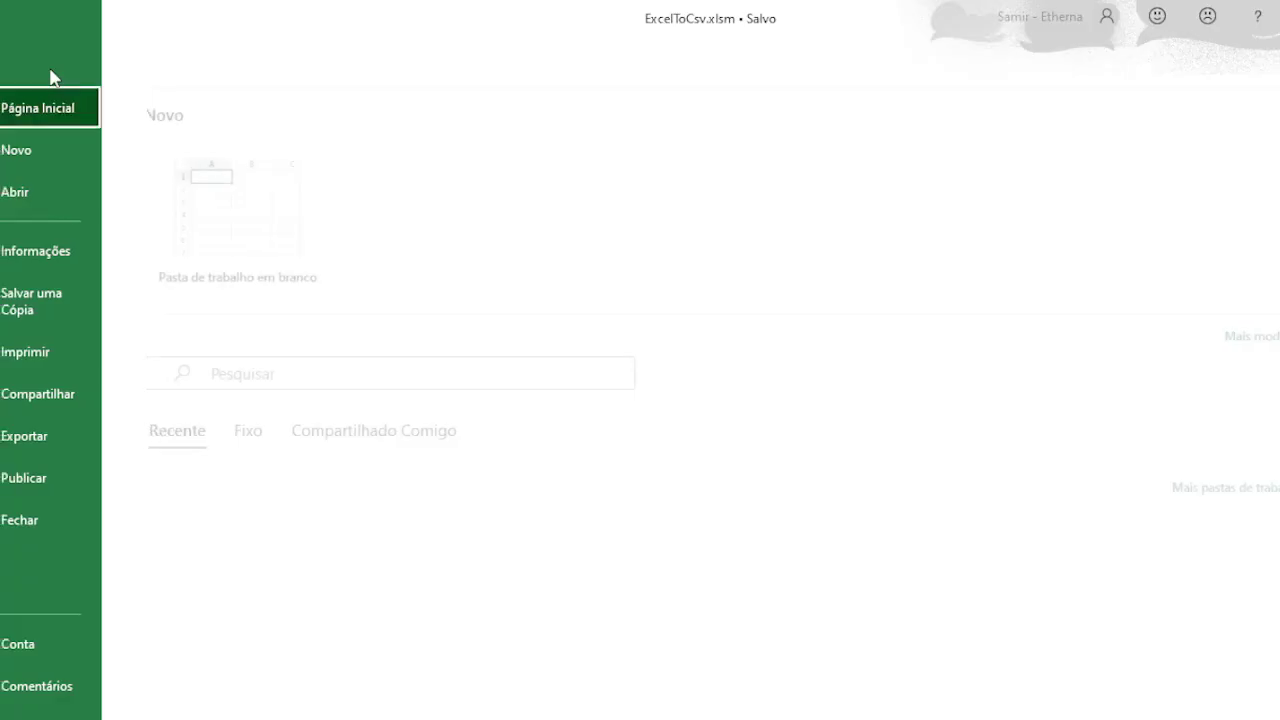
{"action": "left_click", "coordinate": [79, 306]}
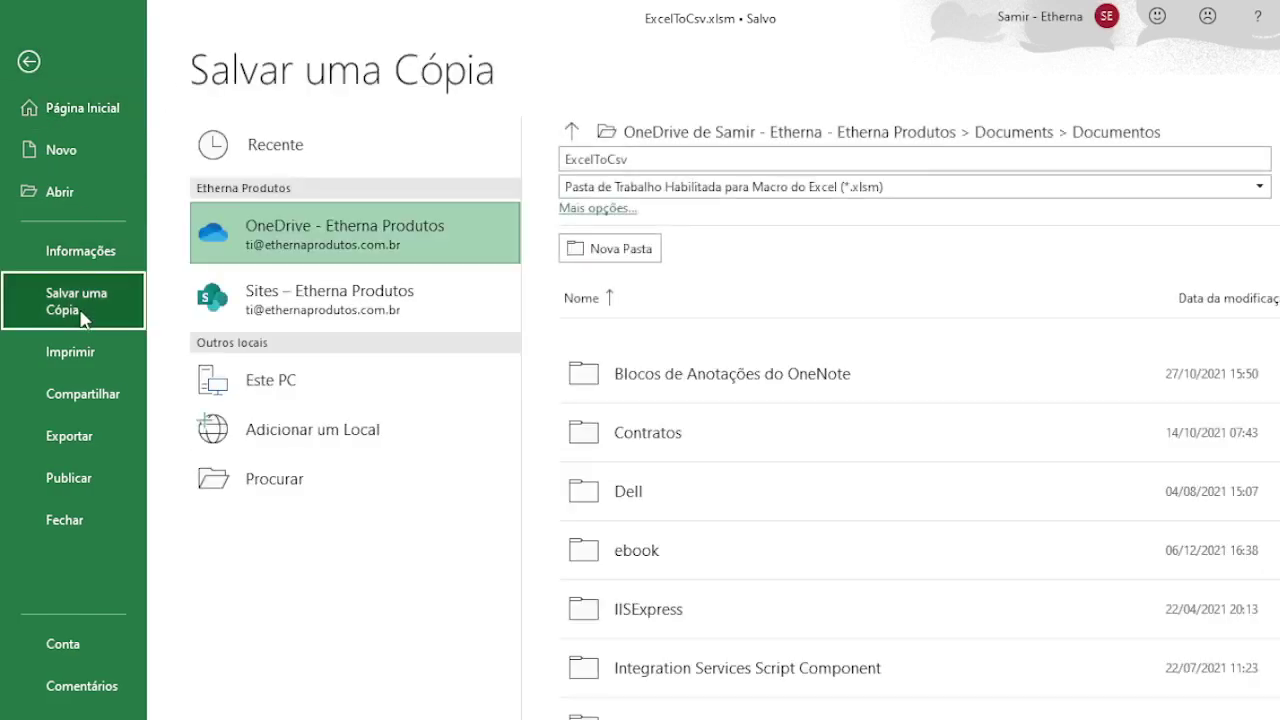
{"action": "left_click", "coordinate": [626, 214]}
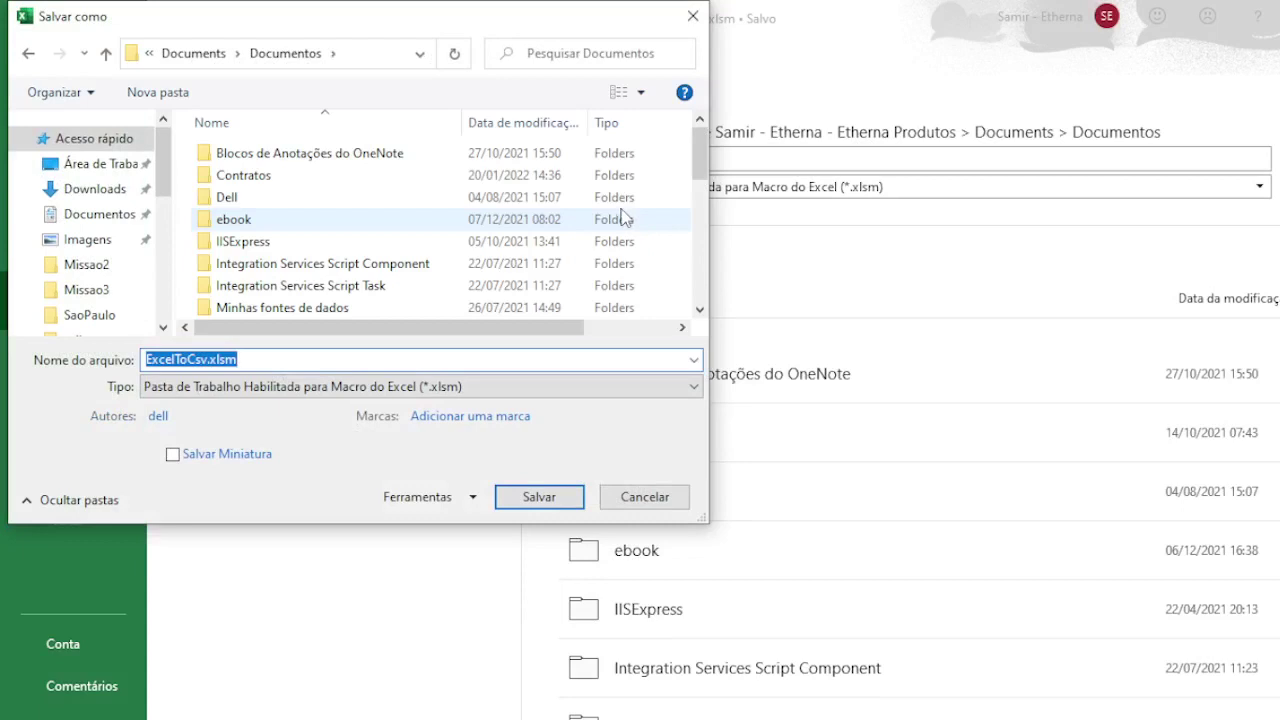
{"action": "scroll", "coordinate": [100, 250], "scroll_direction": "down", "scroll_amount": 5}
{"action": "left_click", "coordinate": [137, 278]}
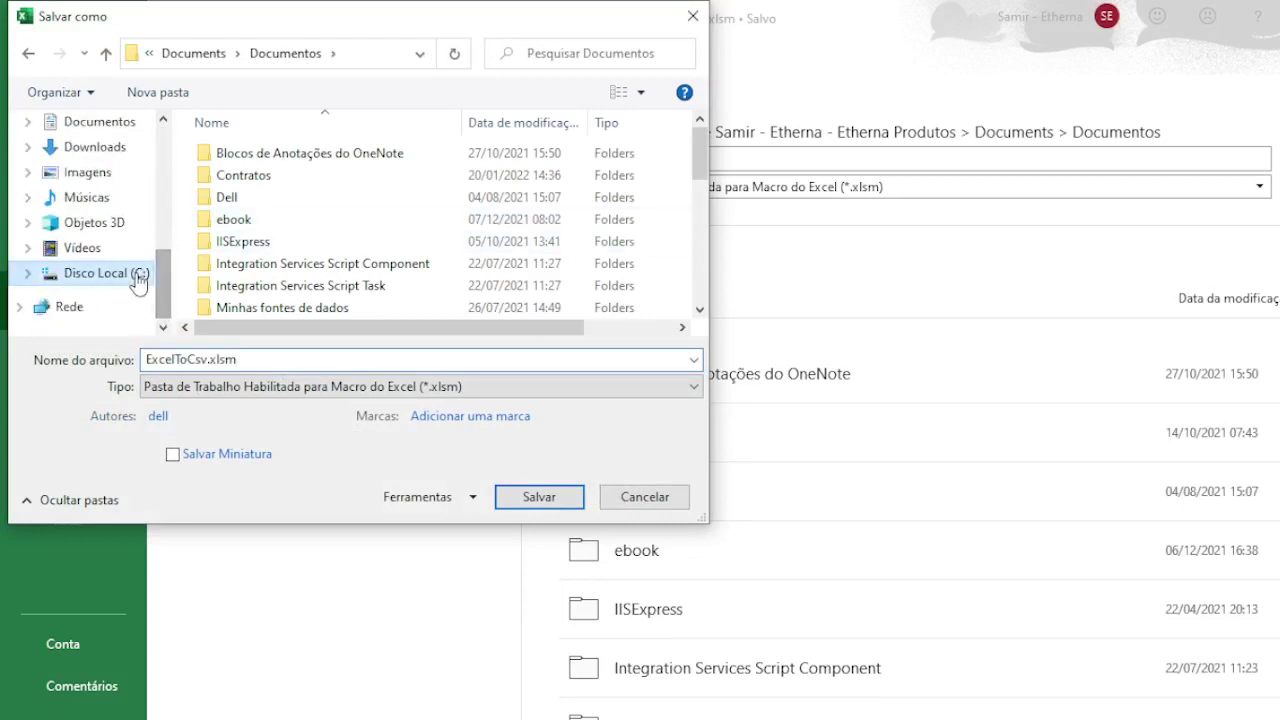
{"action": "left_click", "coordinate": [251, 286]}
{"action": "scroll", "coordinate": [249, 286], "scroll_direction": "down", "scroll_amount": 1}
{"action": "left_click", "coordinate": [246, 284]}
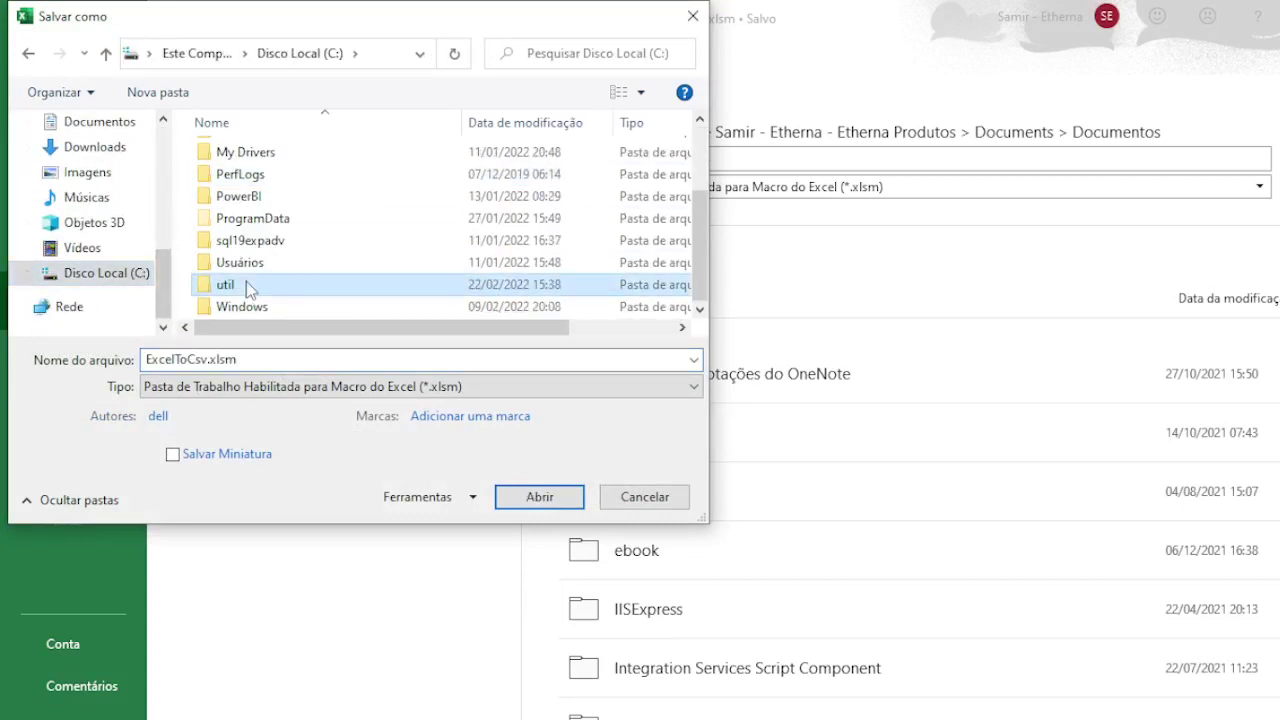
{"action": "double_click", "coordinate": [246, 284]}
Save the copy in the util folder as teste in the CSV (separado por vírgulas) (*.csv) format.
{"action": "left_click", "coordinate": [240, 360]}
{"action": "double_click", "coordinate": [260, 359]}
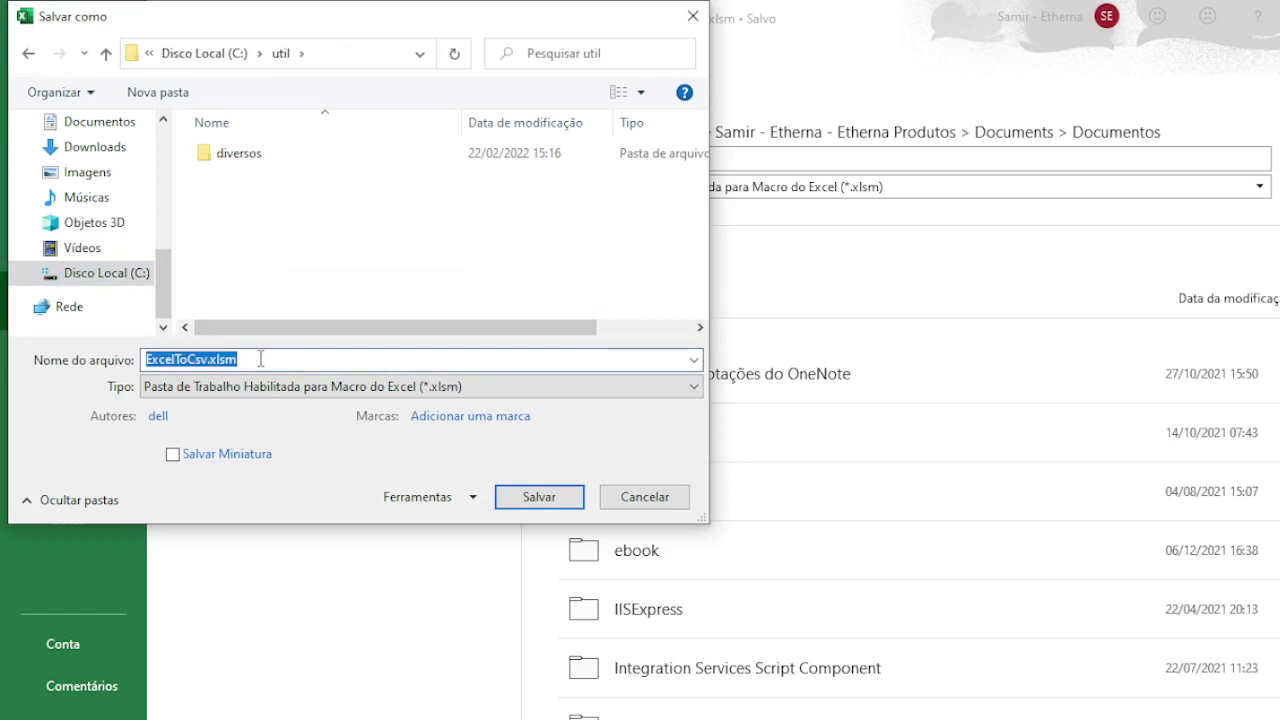
{"action": "type", "text": "teste"}
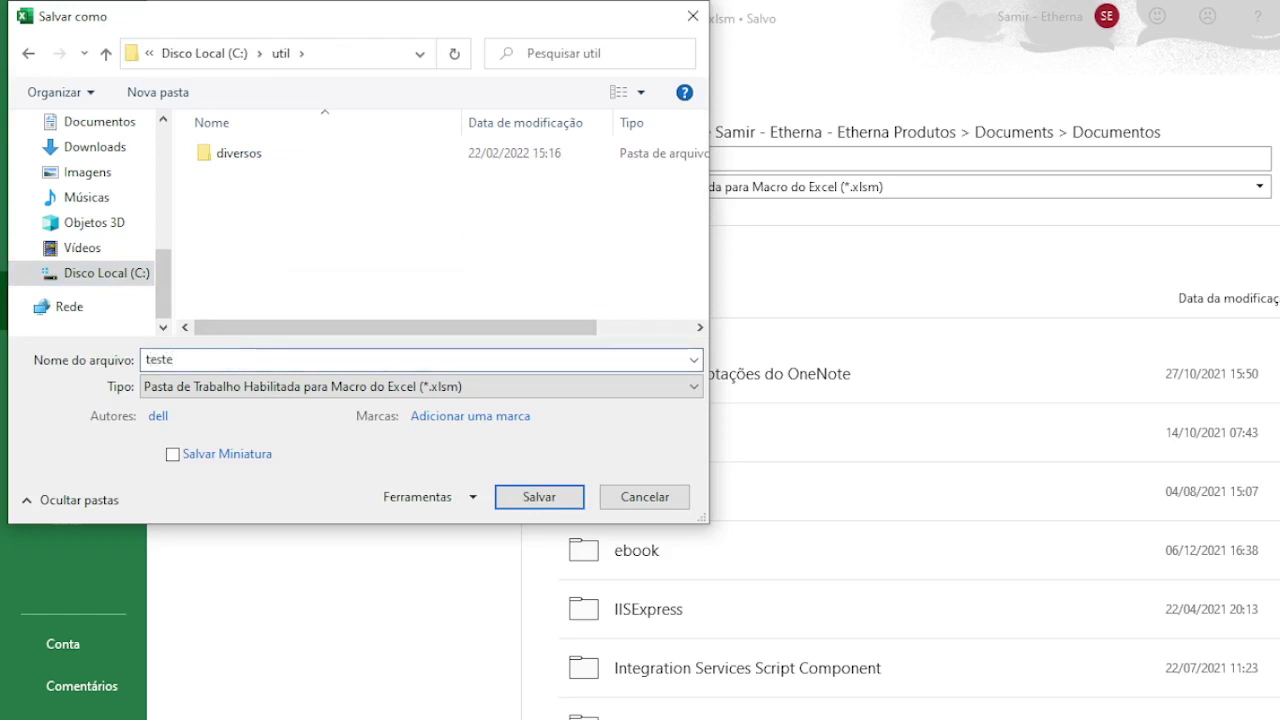
{"action": "left_click", "coordinate": [296, 390]}
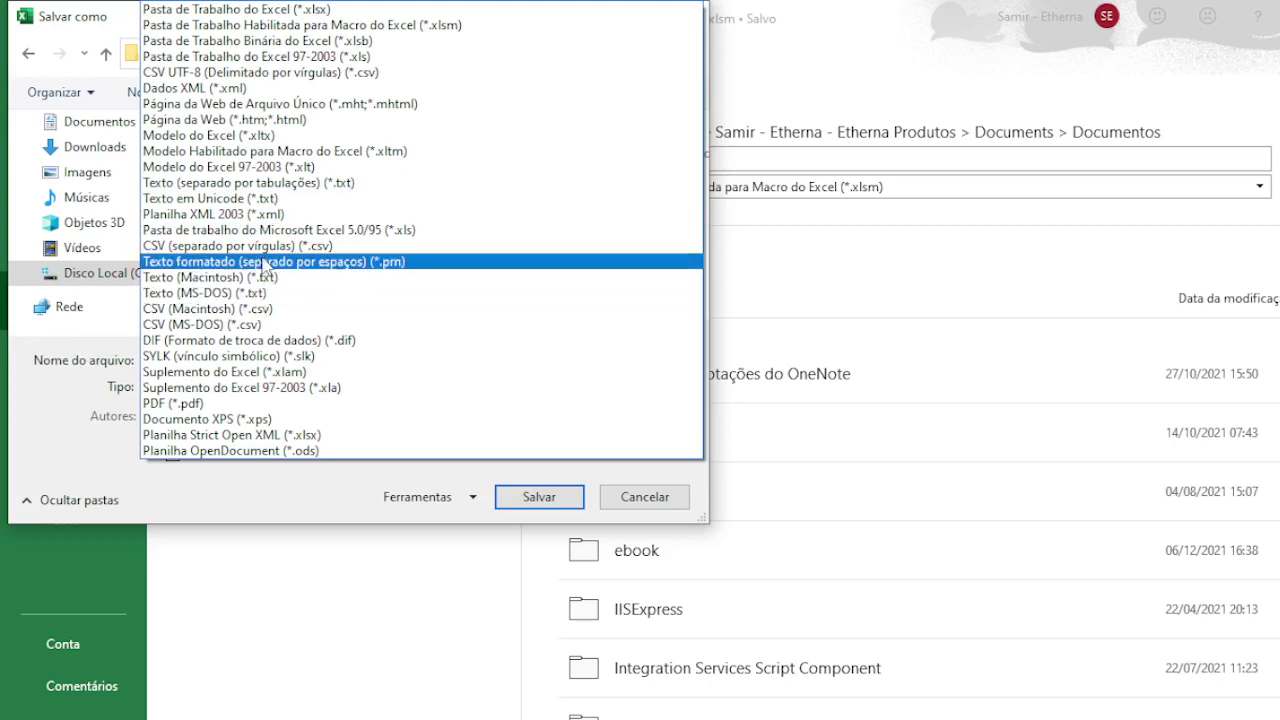
{"action": "left_click", "coordinate": [232, 246]}
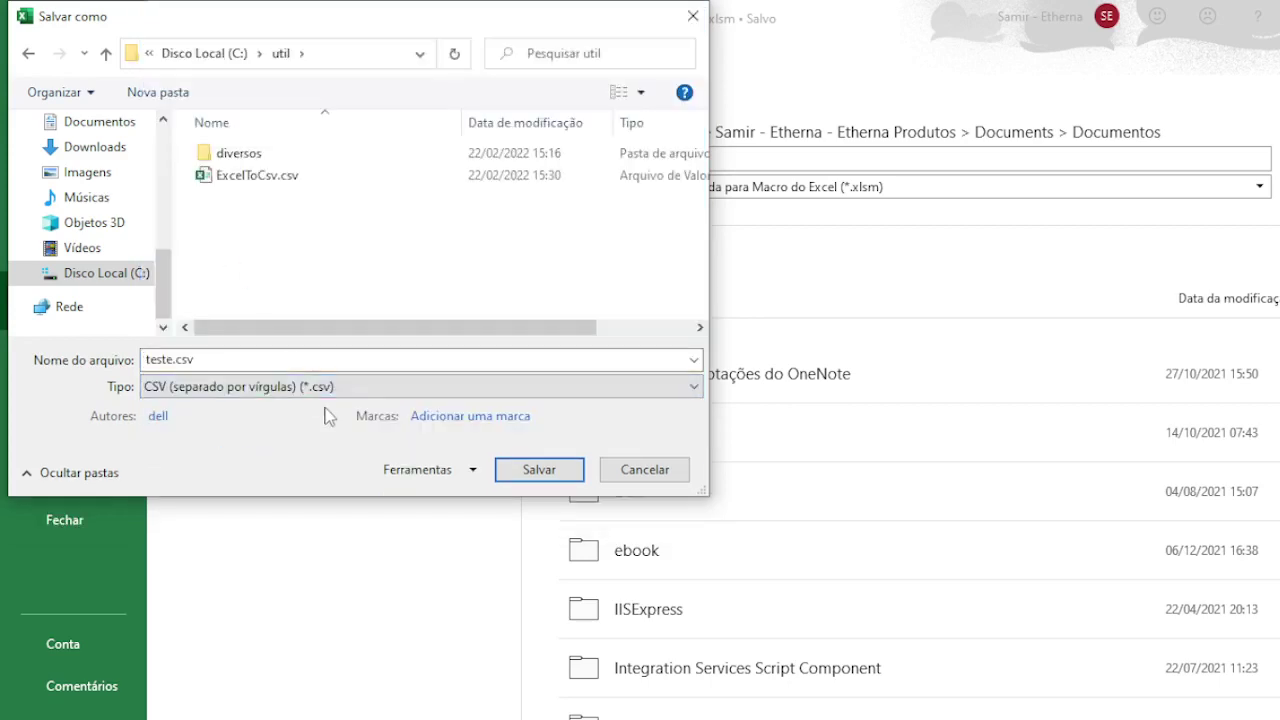
{"action": "left_click", "coordinate": [546, 469]}
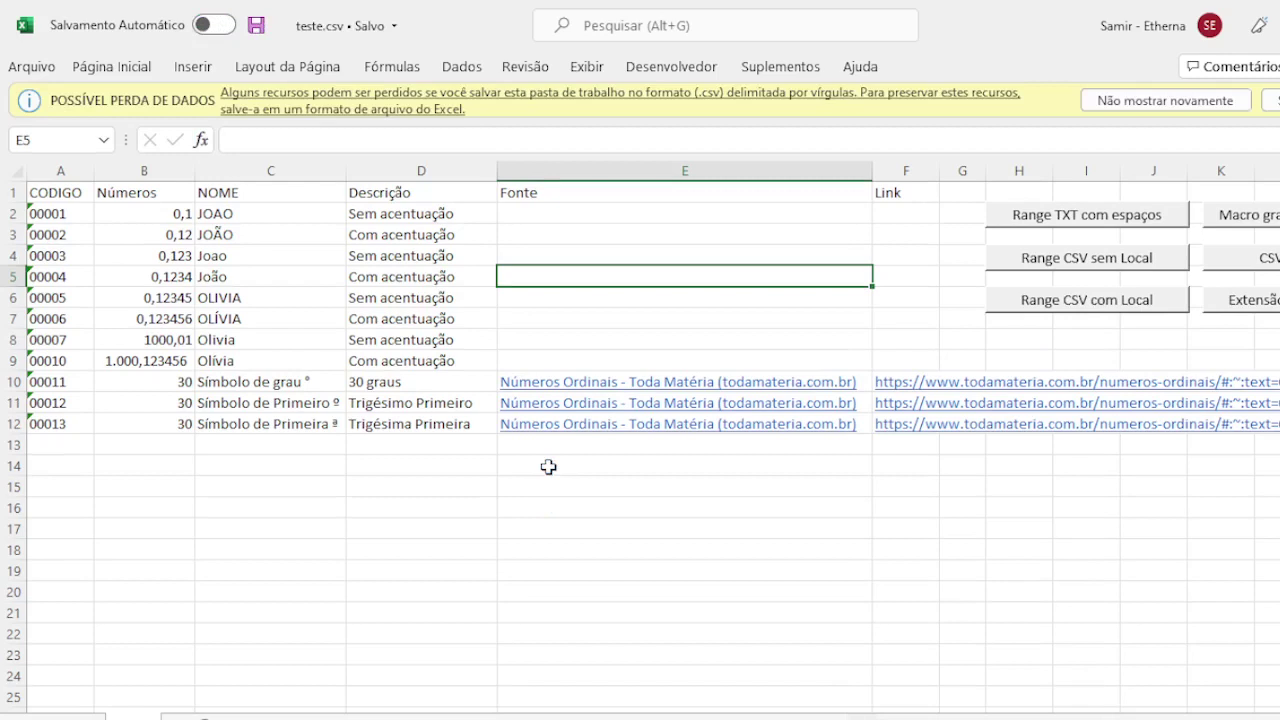
Stop the macro recording and open the code of the newly recorded Macro2 for editing.
{"action": "left_click", "coordinate": [682, 67]}
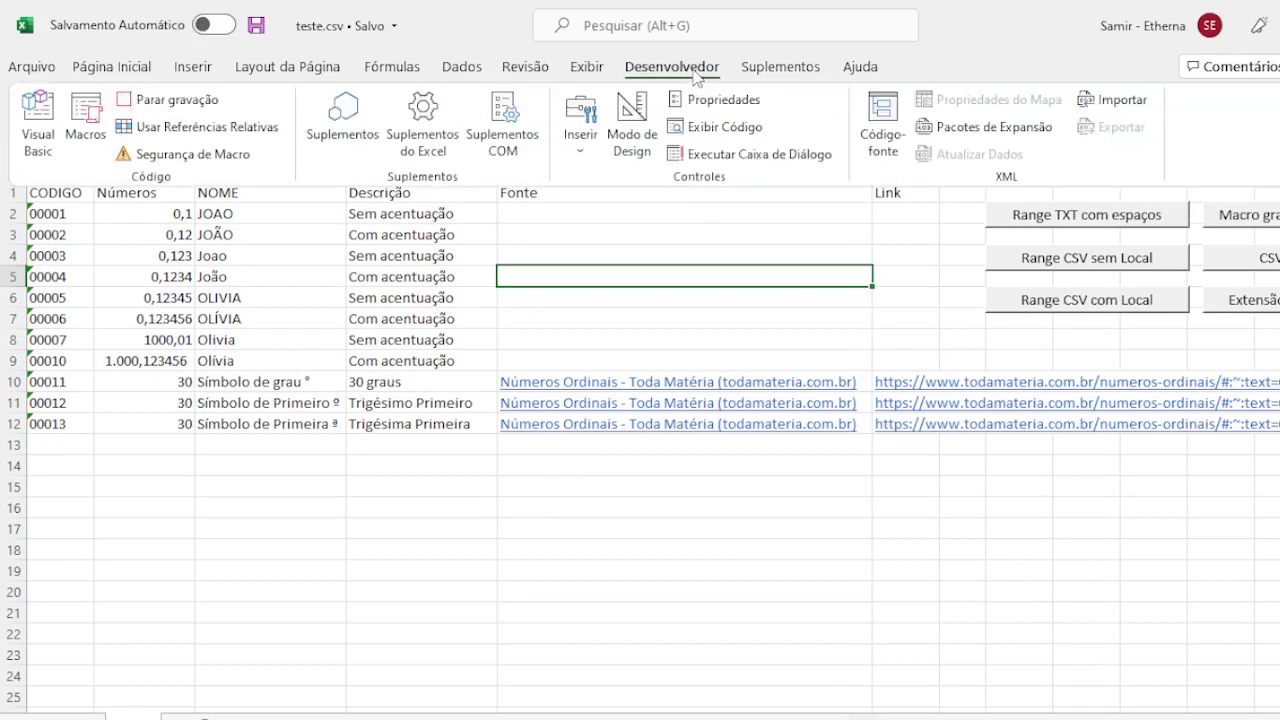
{"action": "left_click", "coordinate": [150, 102]}
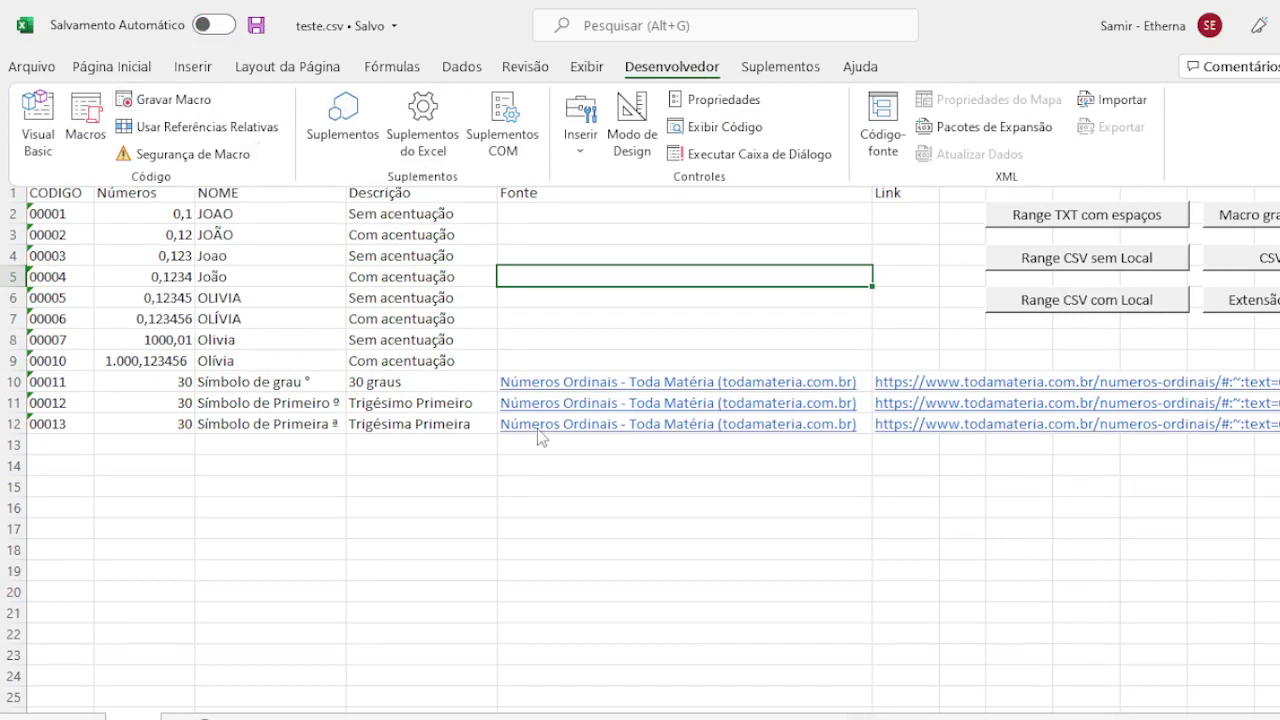
{"action": "left_click", "coordinate": [85, 133]}
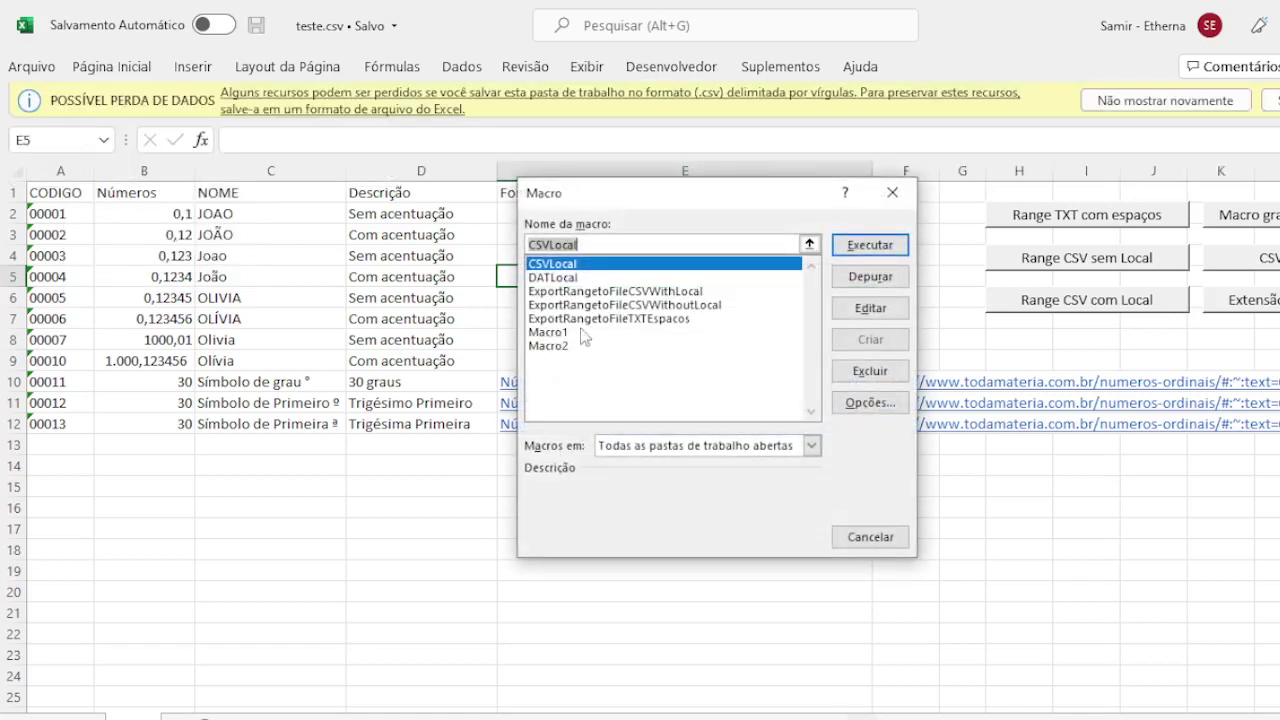
{"action": "left_click", "coordinate": [560, 332]}
{"action": "left_click", "coordinate": [565, 346]}
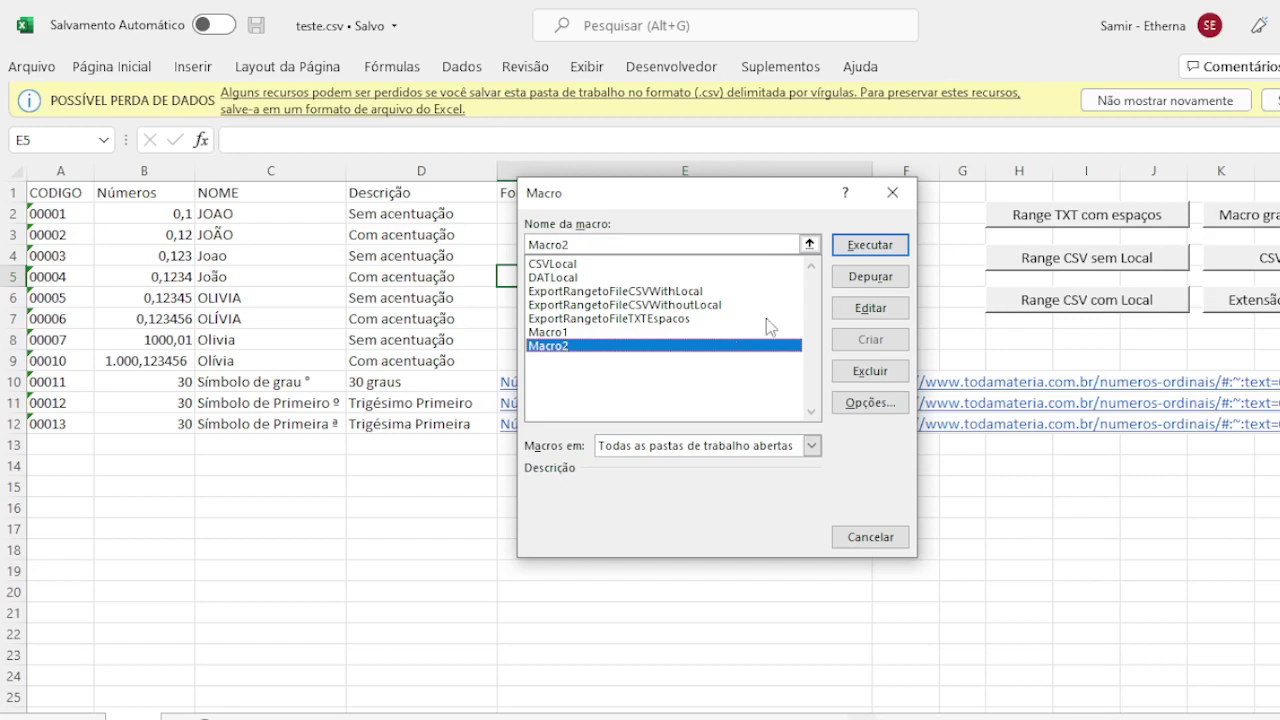
{"action": "left_click", "coordinate": [866, 307]}
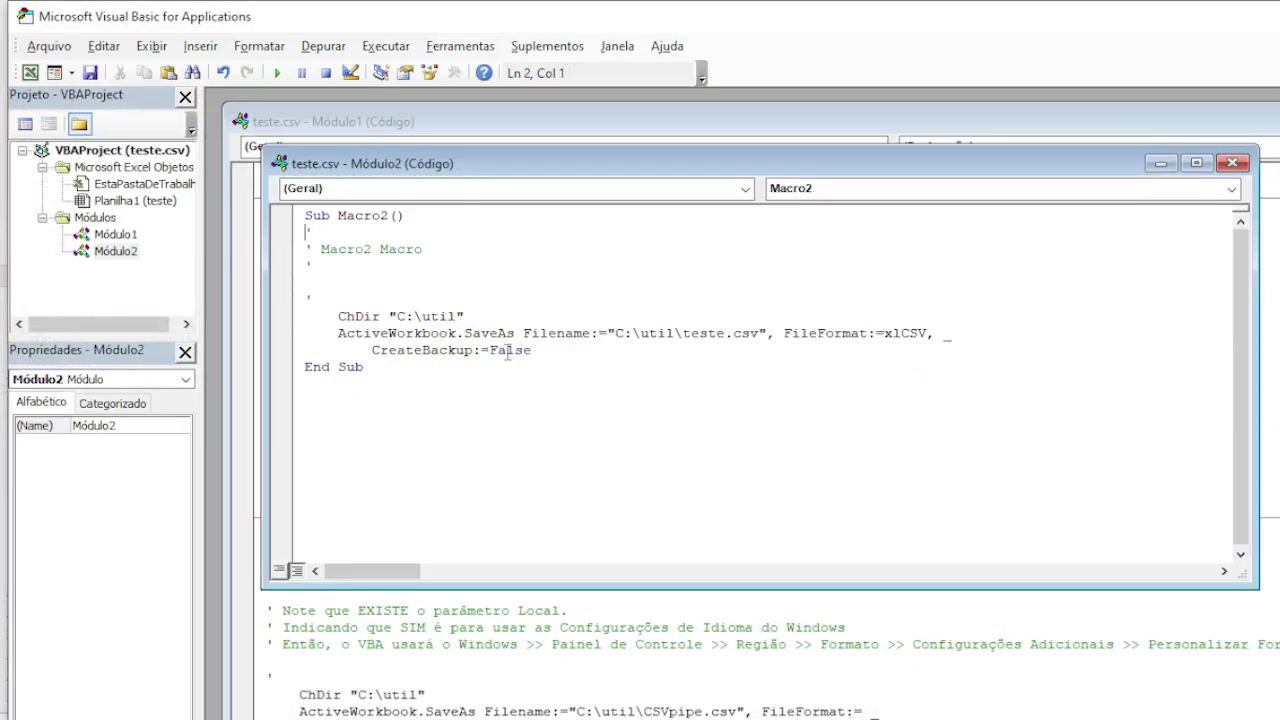
Examine the ChDir line of Macro2 and the C:\util path it sets, checking back with the workbook window.
{"action": "left_click", "coordinate": [389, 316]}
{"action": "left_click_drag", "start_coordinate": [339, 316], "coordinate": [484, 315]}
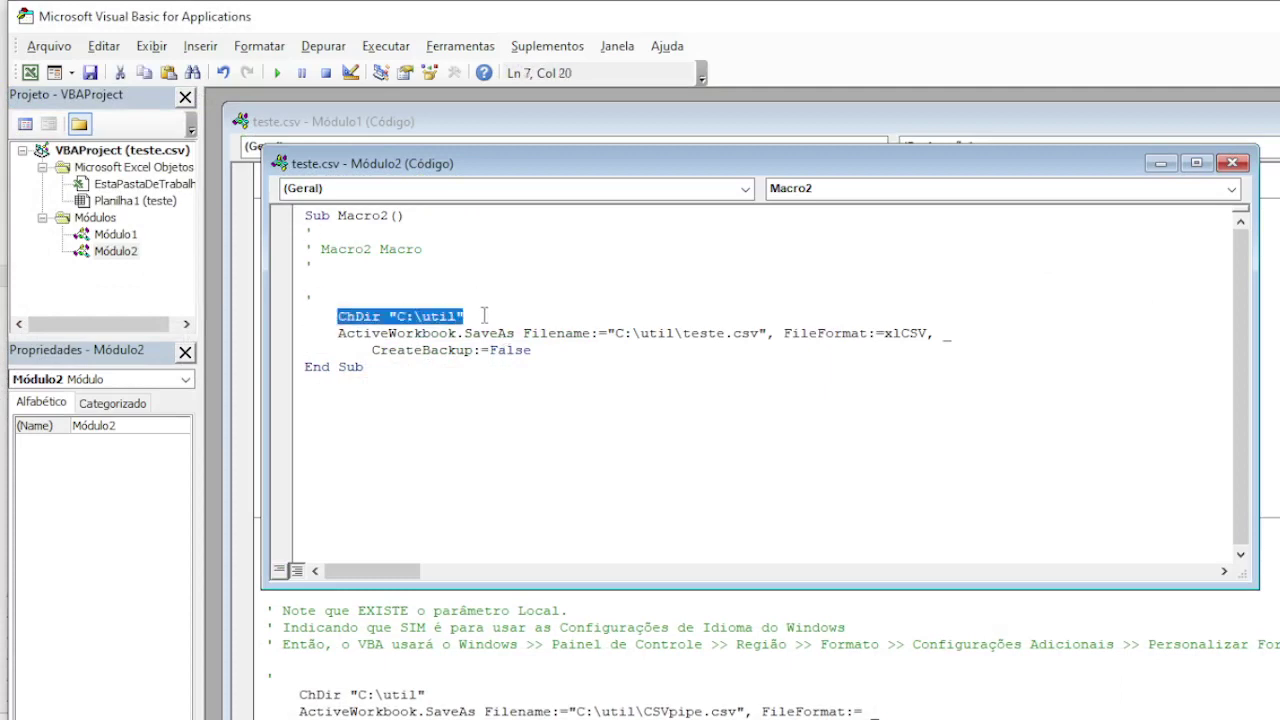
{"action": "left_click", "coordinate": [416, 316]}
{"action": "left_click_drag", "start_coordinate": [397, 316], "coordinate": [470, 316]}
{"action": "left_click", "coordinate": [428, 334]}
{"action": "left_click", "coordinate": [416, 334]}
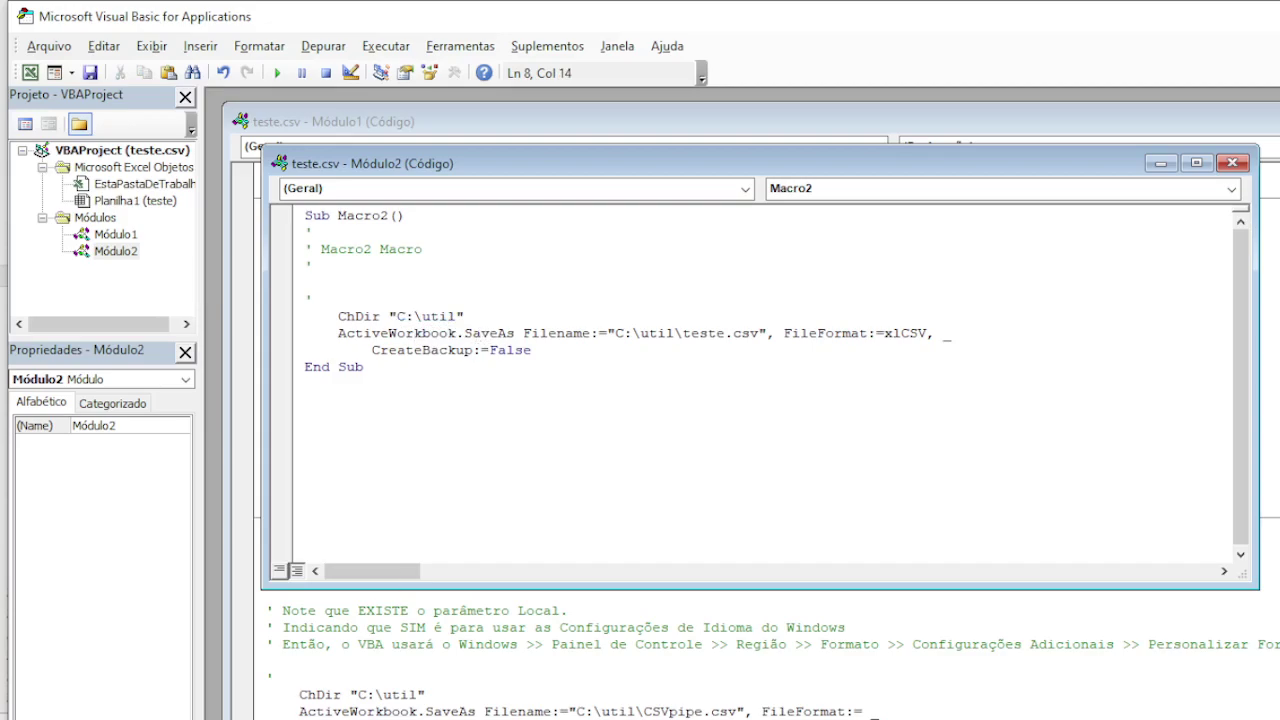
{"action": "left_click", "coordinate": [323, 690]}
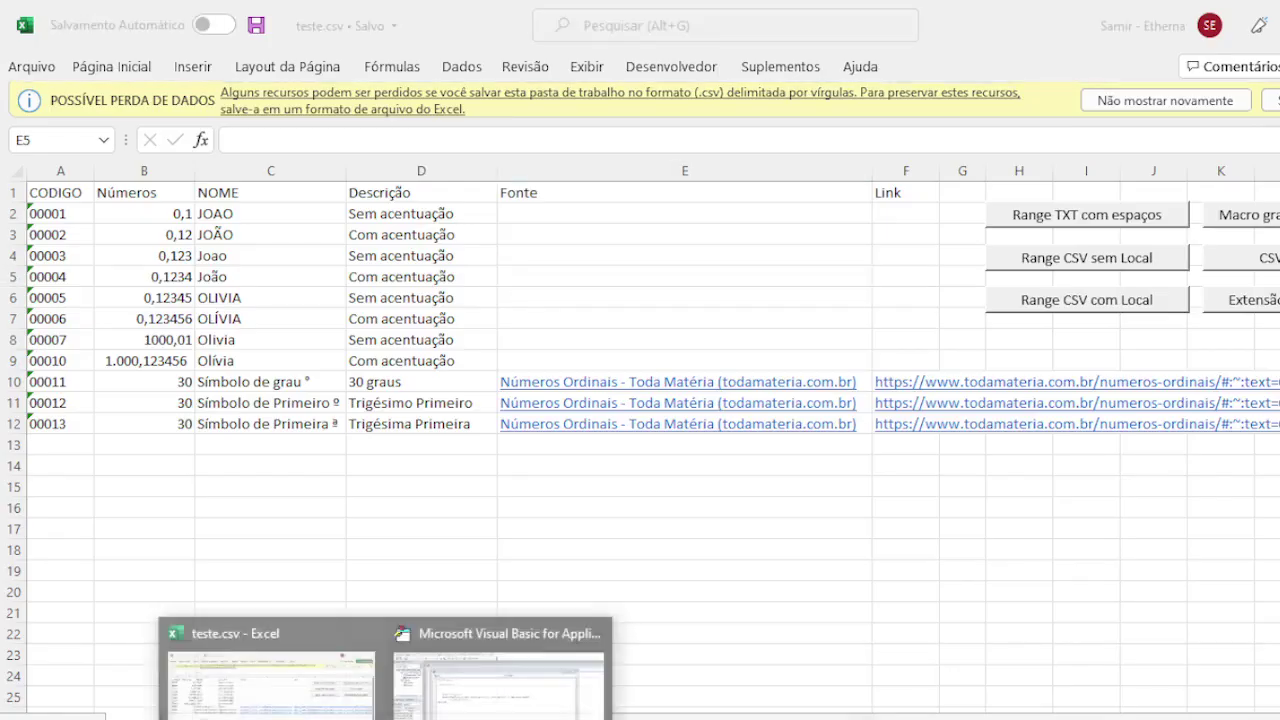
{"action": "left_click", "coordinate": [480, 690]}
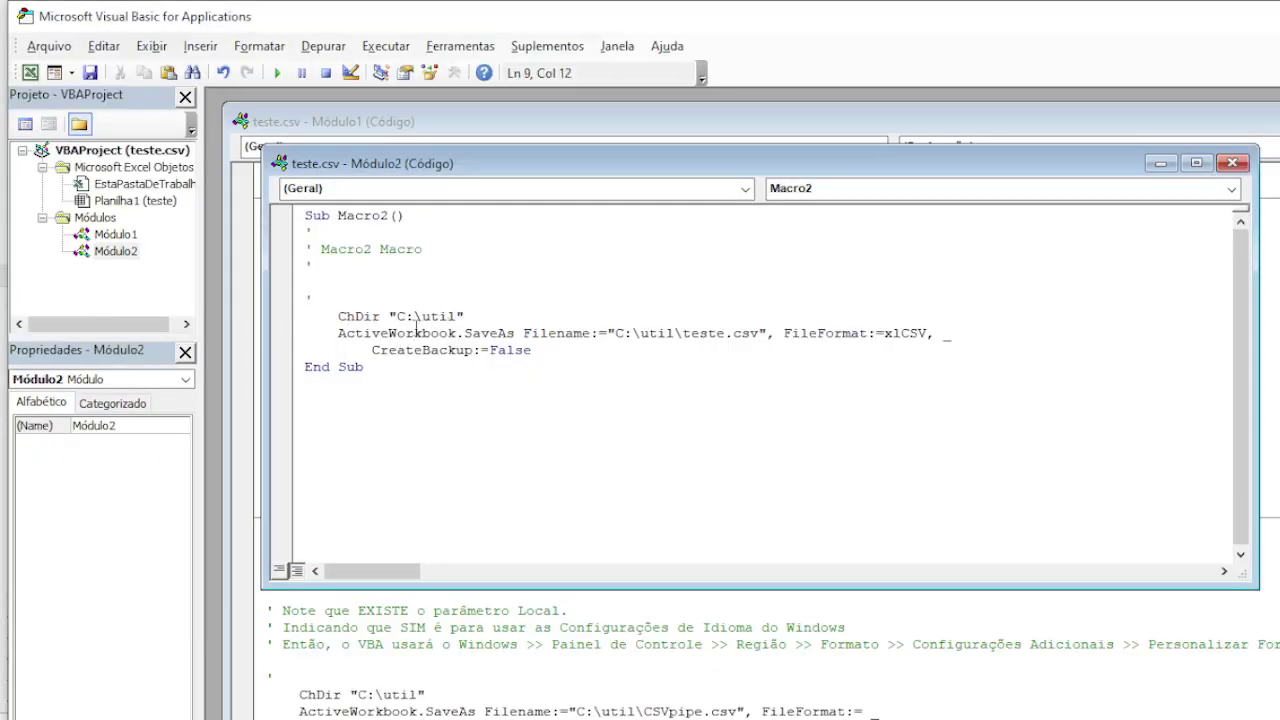
Examine the ActiveWorkbook.SaveAs statement in Macro2, highlighting the SaveAs method and the full Filename path against the ChDir line.
{"action": "double_click", "coordinate": [415, 330]}
{"action": "left_click", "coordinate": [491, 330]}
{"action": "double_click", "coordinate": [491, 331]}
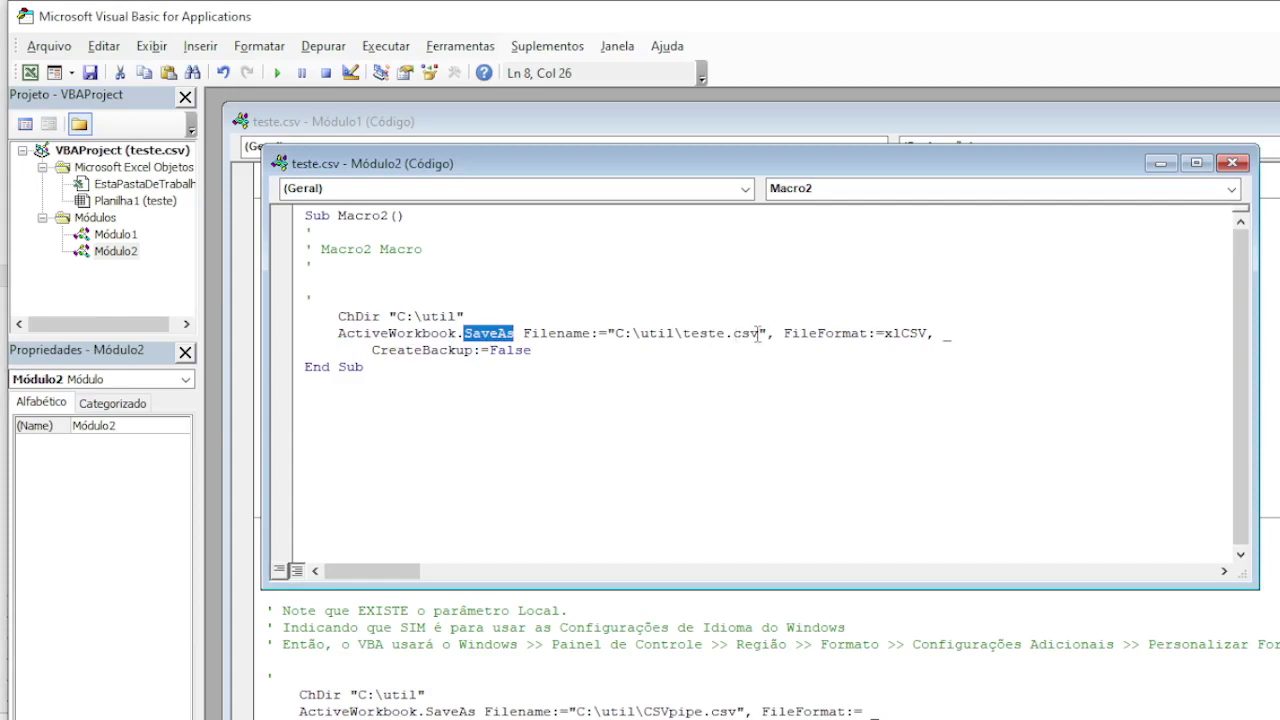
{"action": "left_click_drag", "start_coordinate": [761, 333], "coordinate": [677, 333]}
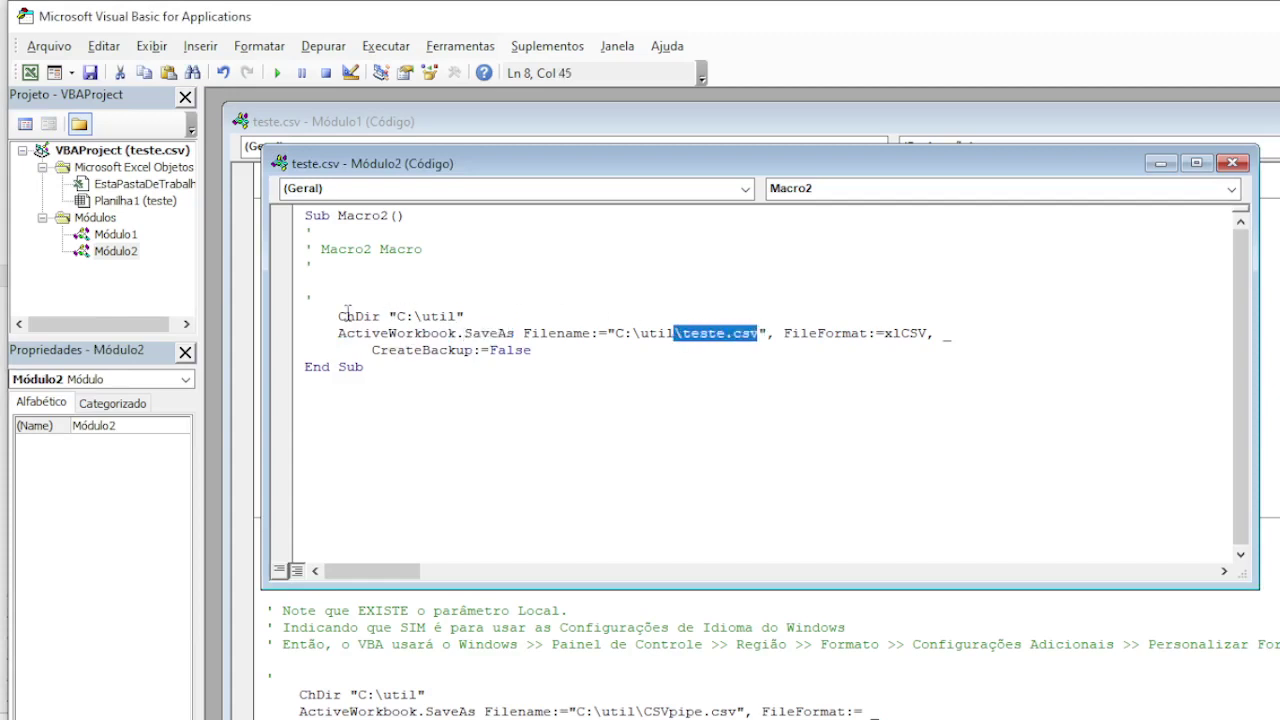
{"action": "left_click_drag", "start_coordinate": [345, 316], "coordinate": [468, 316]}
{"action": "left_click_drag", "start_coordinate": [612, 333], "coordinate": [766, 342]}
{"action": "left_click", "coordinate": [828, 333]}
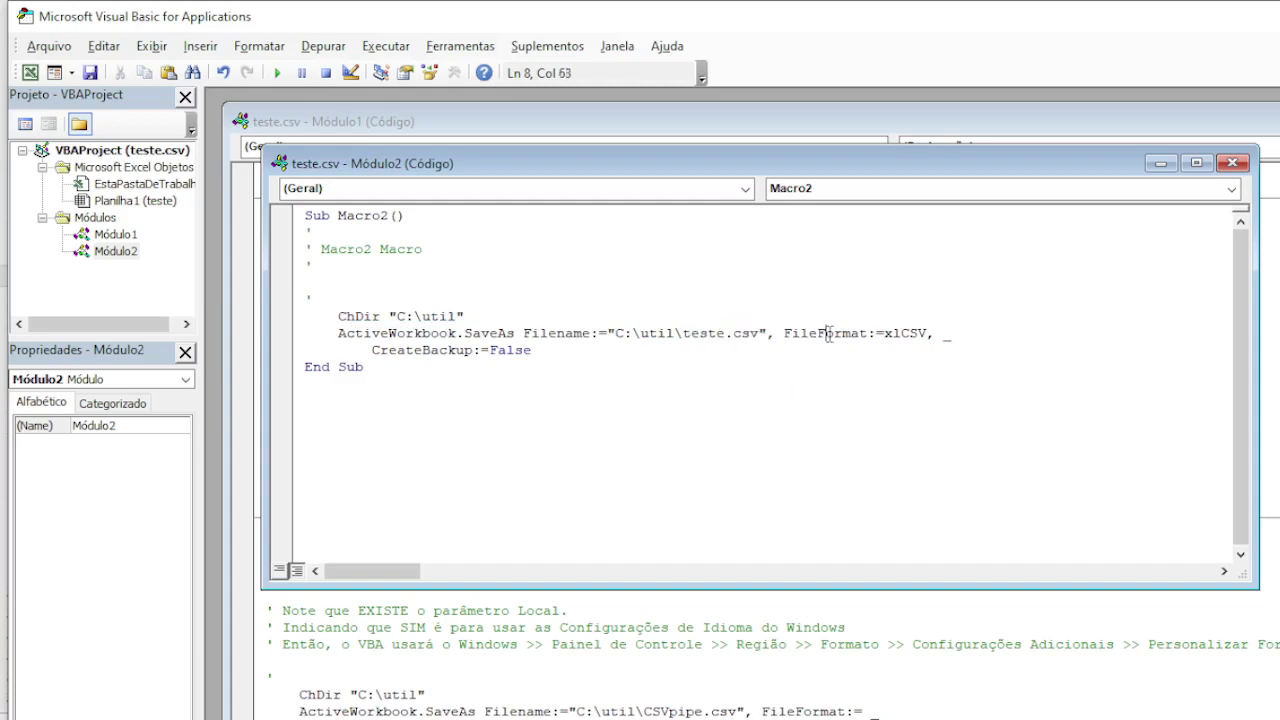
Examine the FileFormat and CreateBackup arguments and the csv extension in Macro2, and close the Módulo2 code window.
{"action": "left_click", "coordinate": [903, 333]}
{"action": "double_click", "coordinate": [884, 333]}
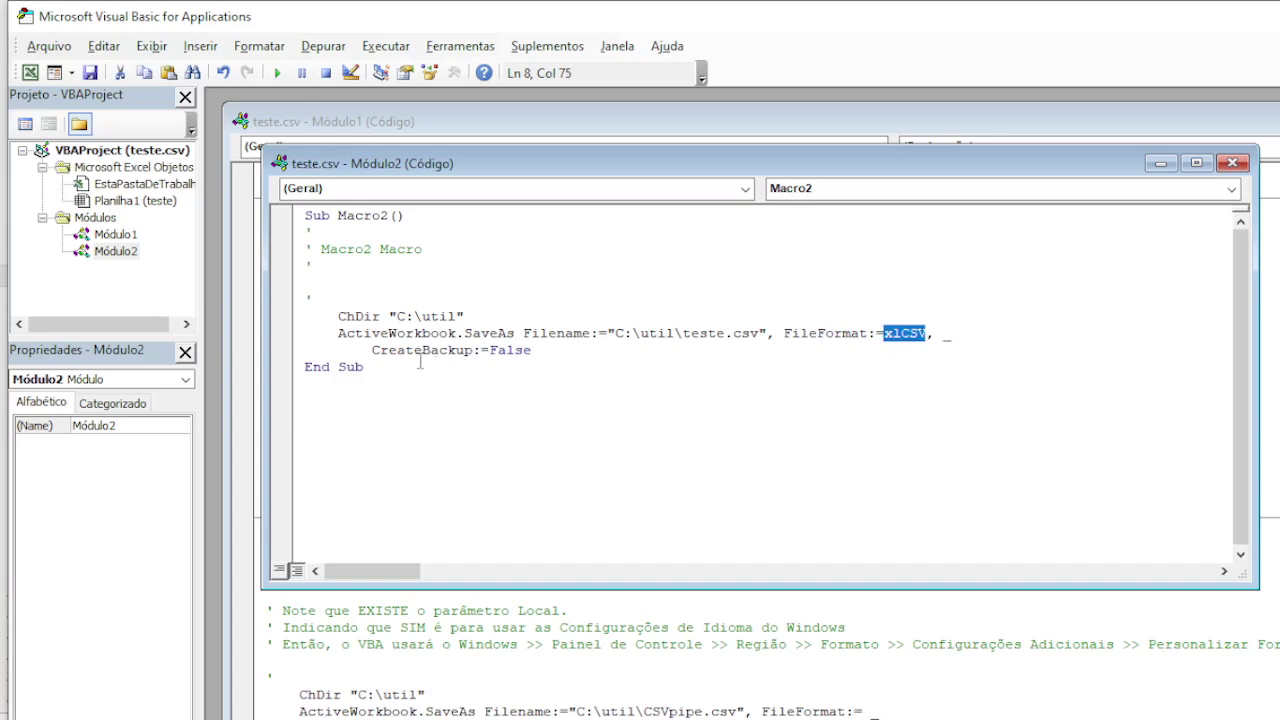
{"action": "left_click_drag", "start_coordinate": [420, 366], "coordinate": [532, 358]}
{"action": "left_click", "coordinate": [571, 336]}
{"action": "left_click_drag", "start_coordinate": [678, 333], "coordinate": [862, 333]}
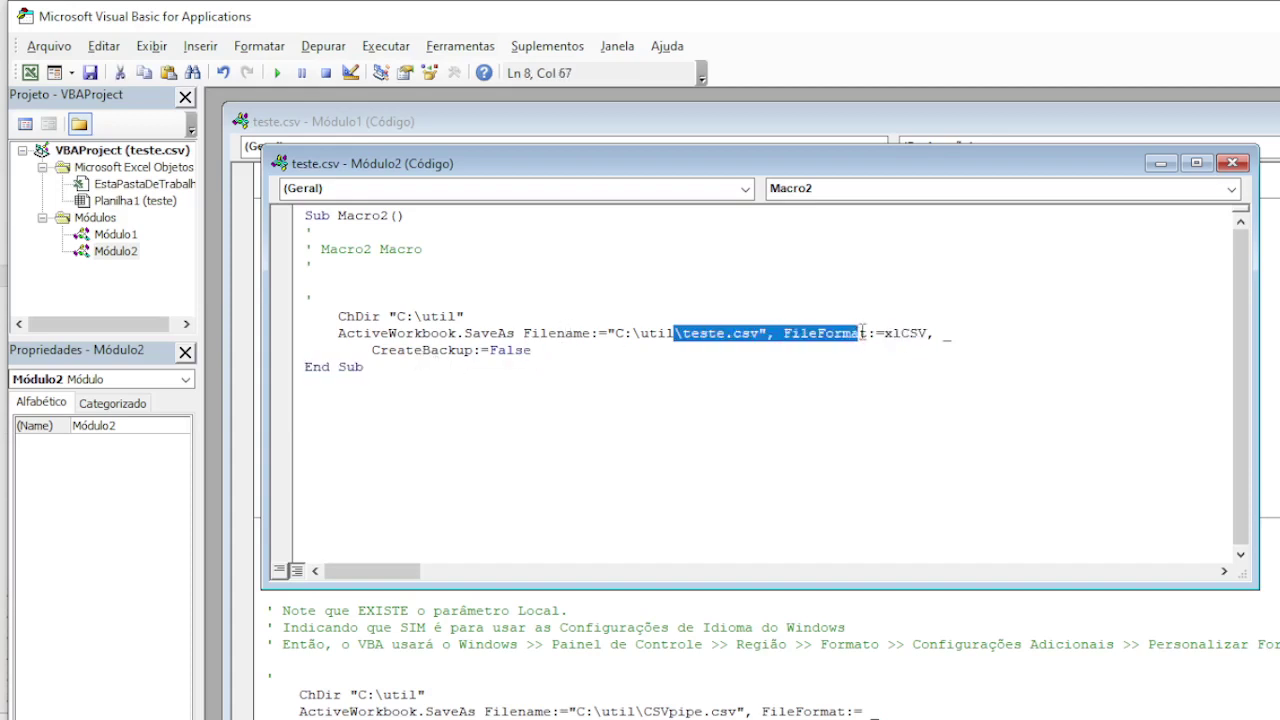
{"action": "left_click", "coordinate": [690, 350]}
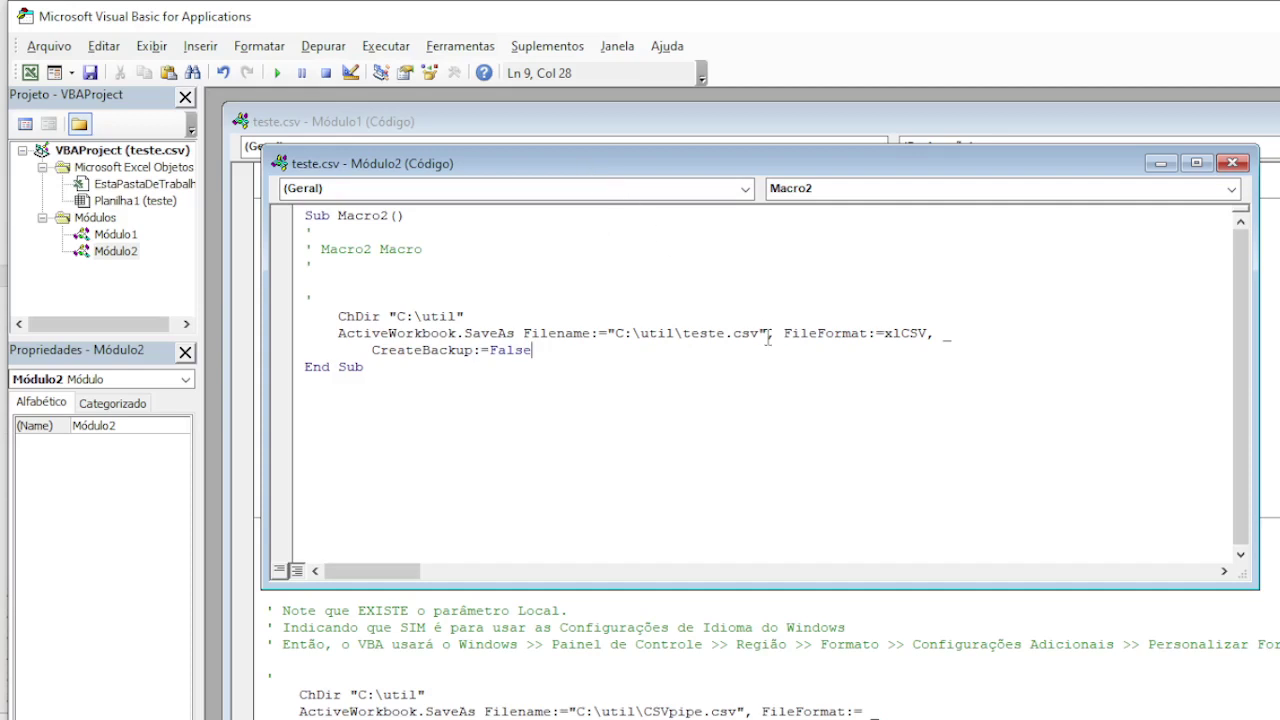
{"action": "left_click_drag", "start_coordinate": [758, 333], "coordinate": [734, 333]}
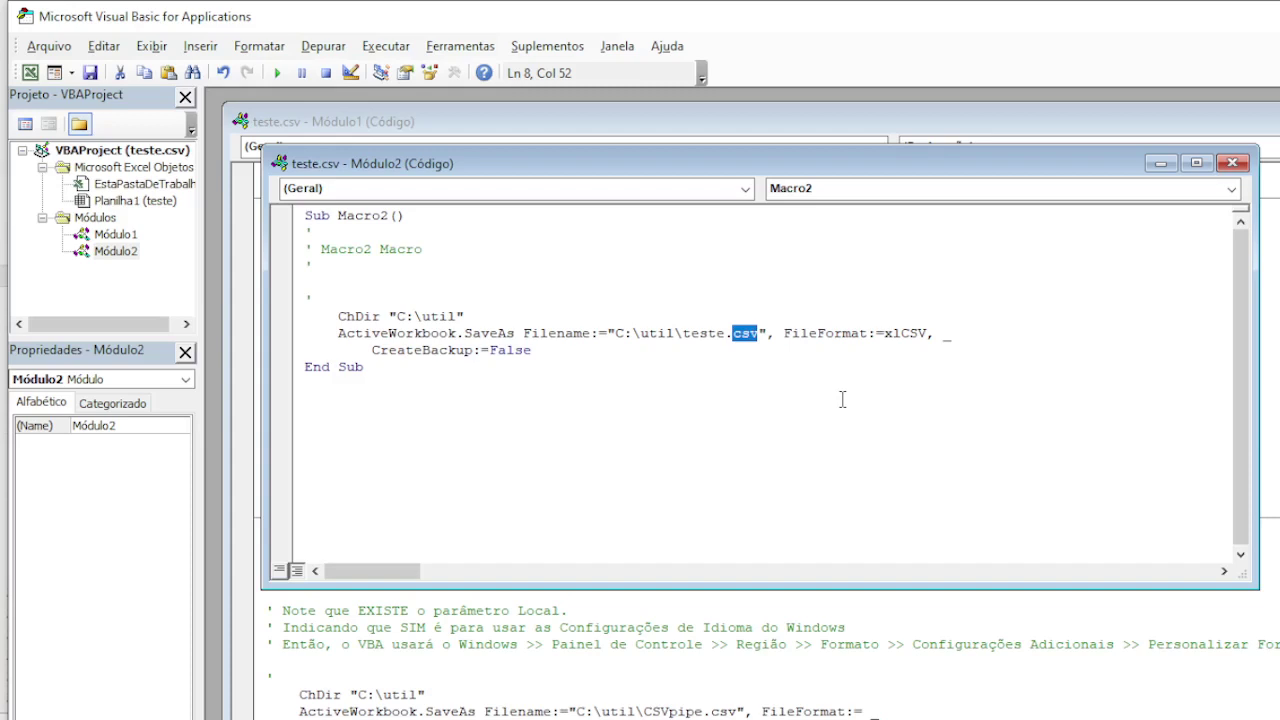
{"action": "left_click", "coordinate": [1232, 163]}
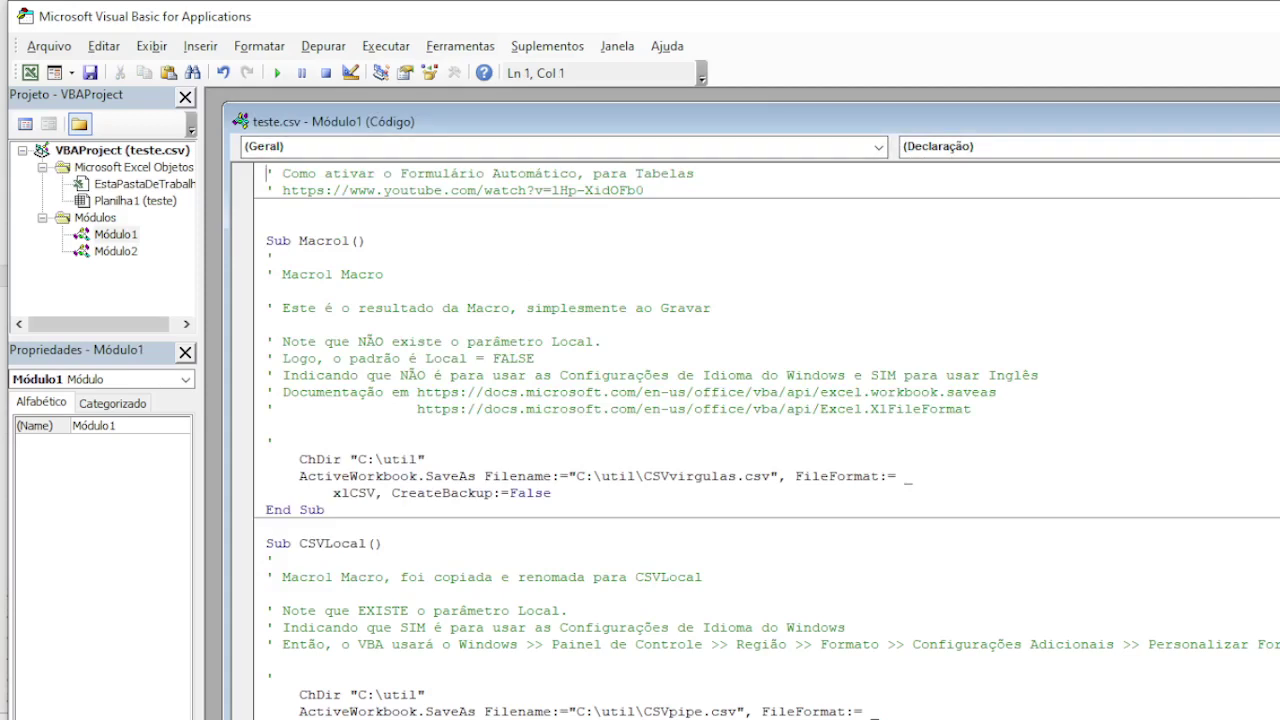
Return to the worksheet and open the macro assignment for the button beside Range TXT com espaços, keeping the dialog in view.
{"action": "key", "text": "alt+F11"}
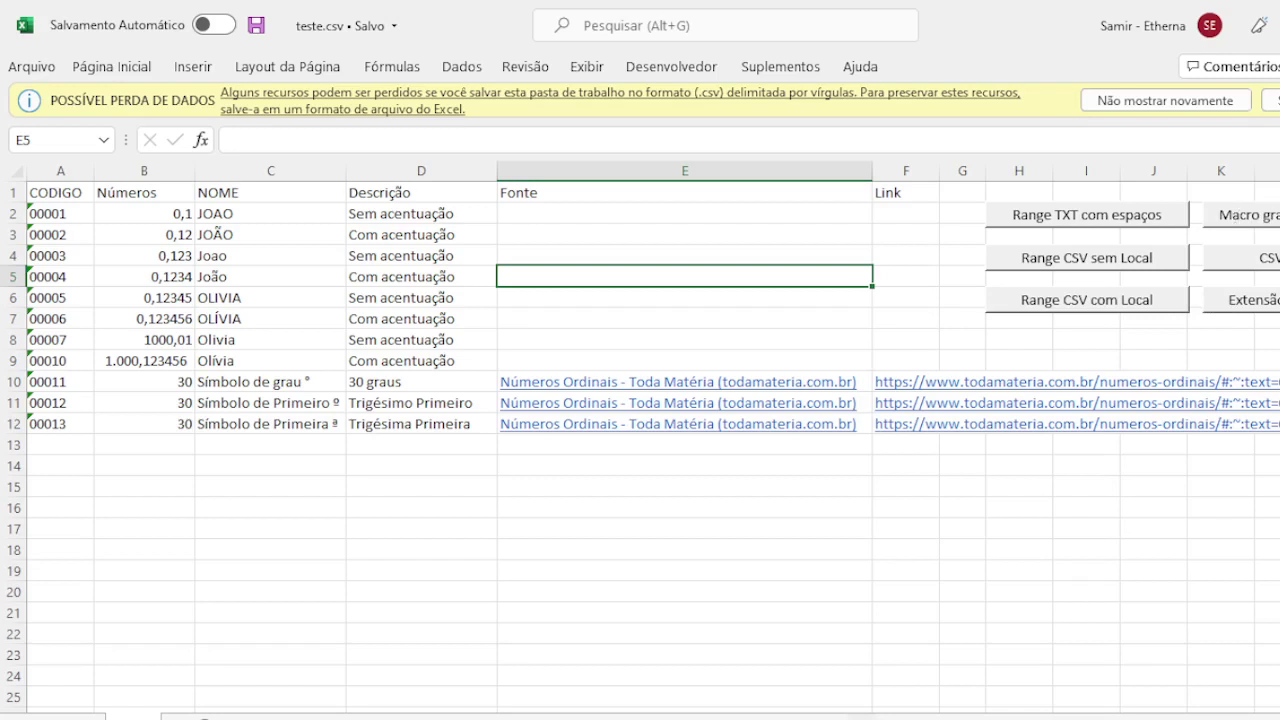
{"action": "right_click", "coordinate": [1253, 228]}
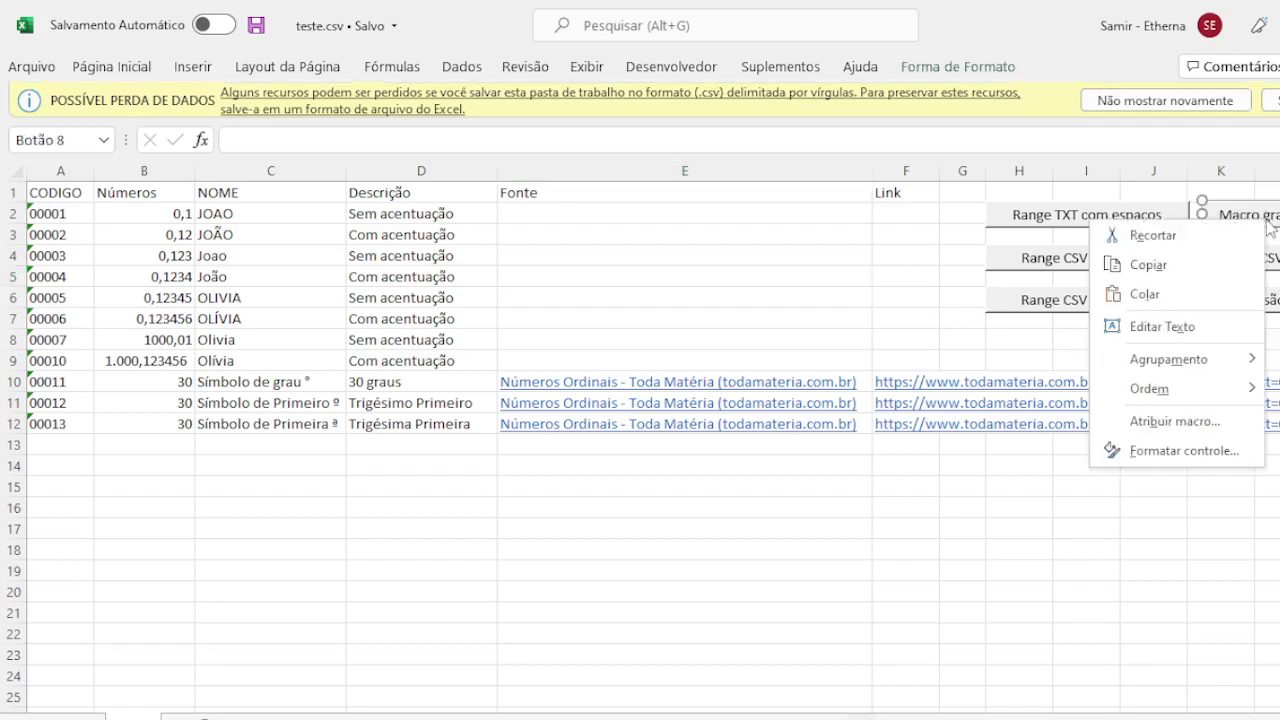
{"action": "left_click", "coordinate": [1195, 421]}
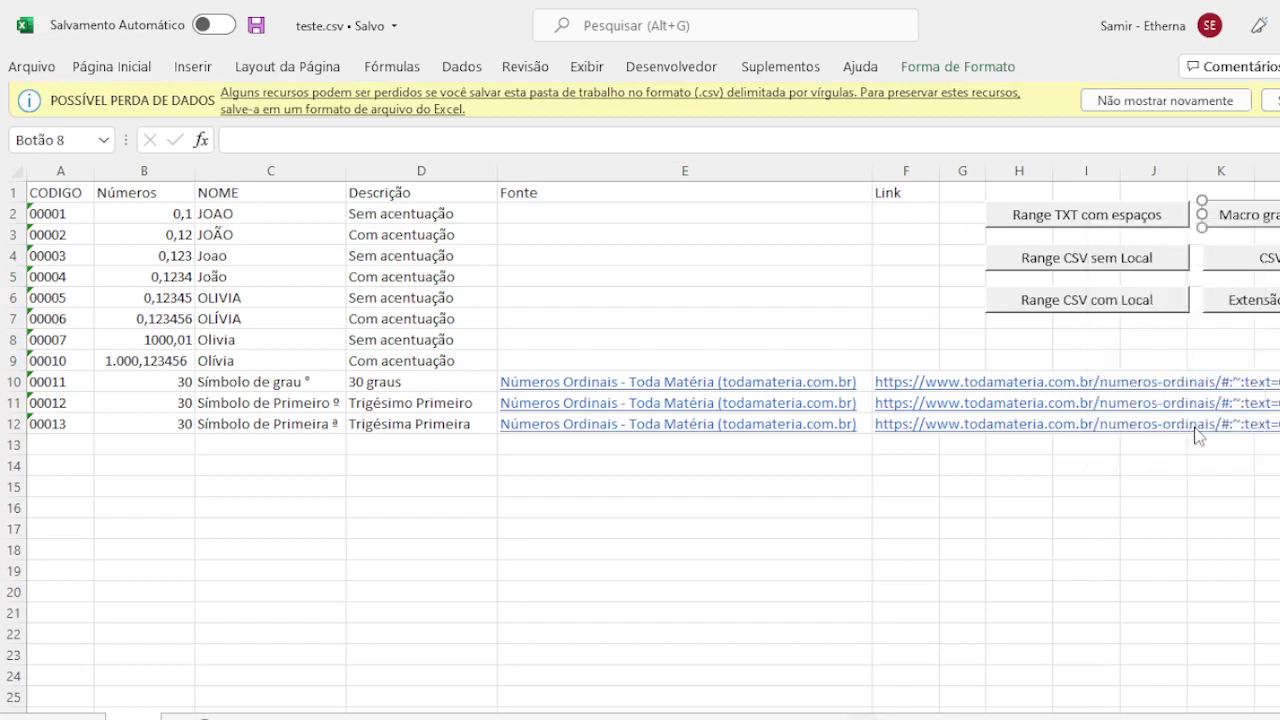
{"action": "left_click_drag", "start_coordinate": [1166, 251], "coordinate": [706, 263]}
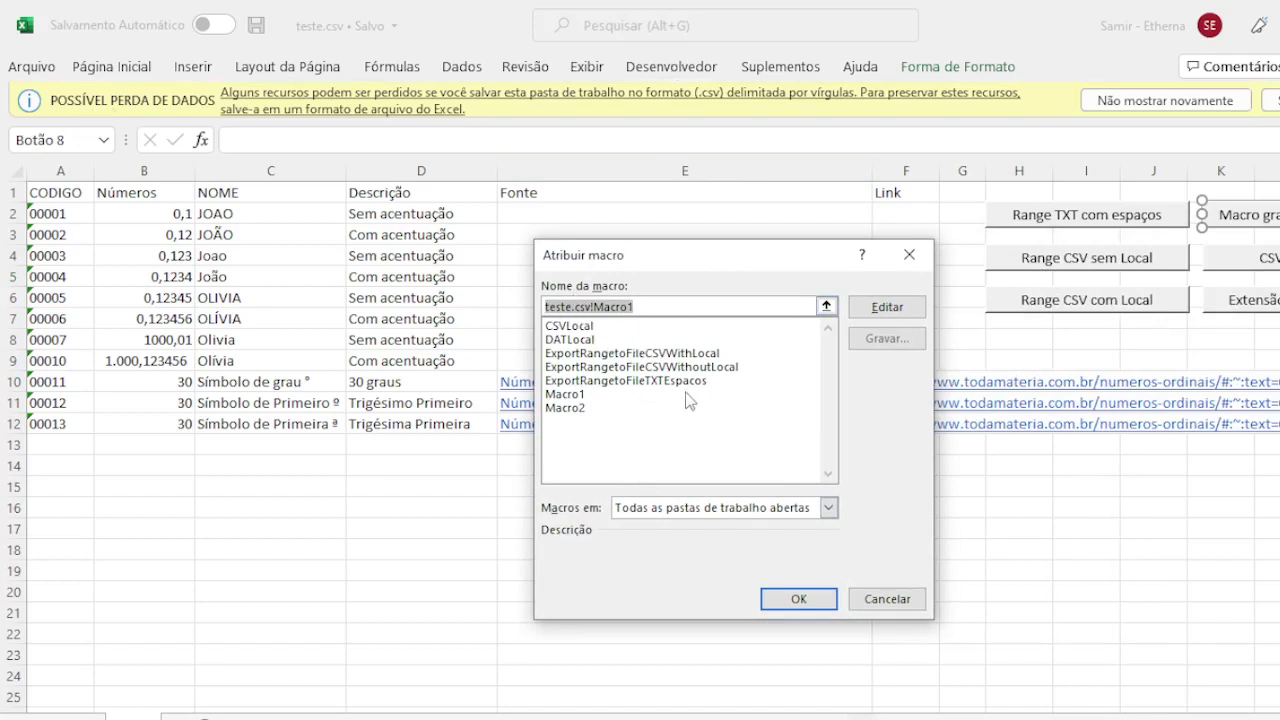
Compare the Macro1 and Macro2 entries in the assignment list and open the code of Macro1.
{"action": "left_click", "coordinate": [566, 395]}
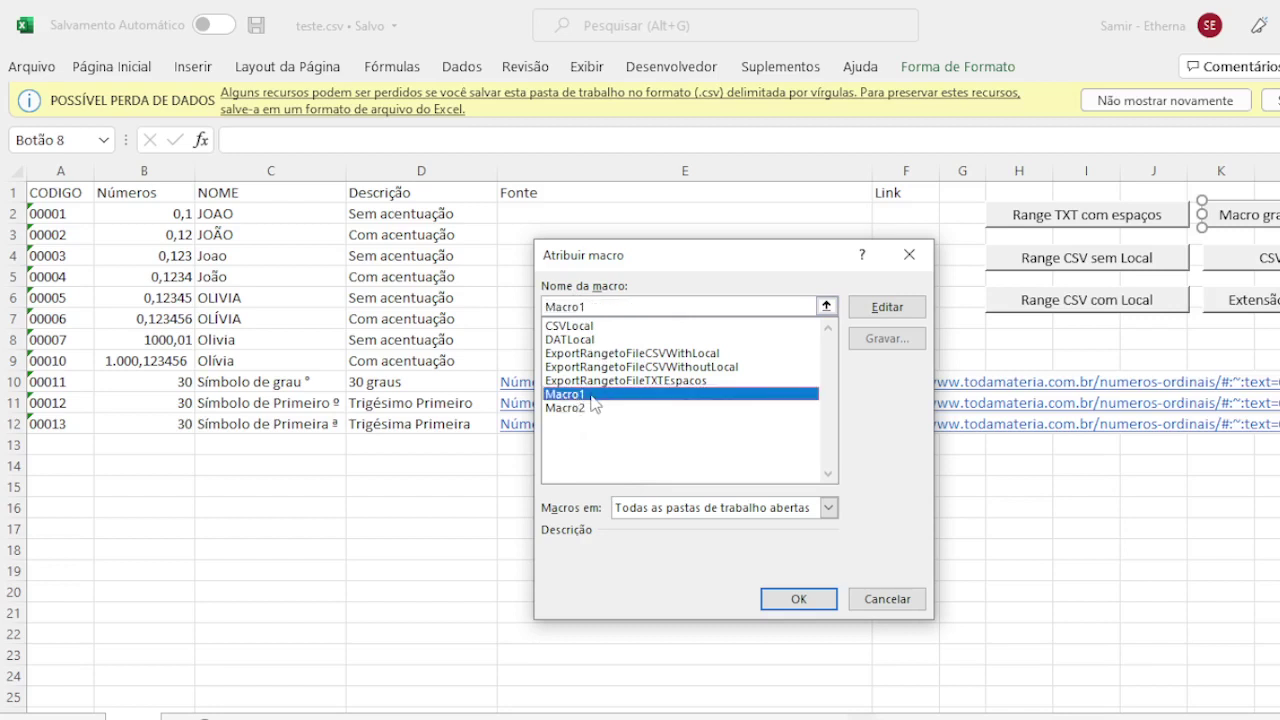
{"action": "left_click", "coordinate": [586, 409]}
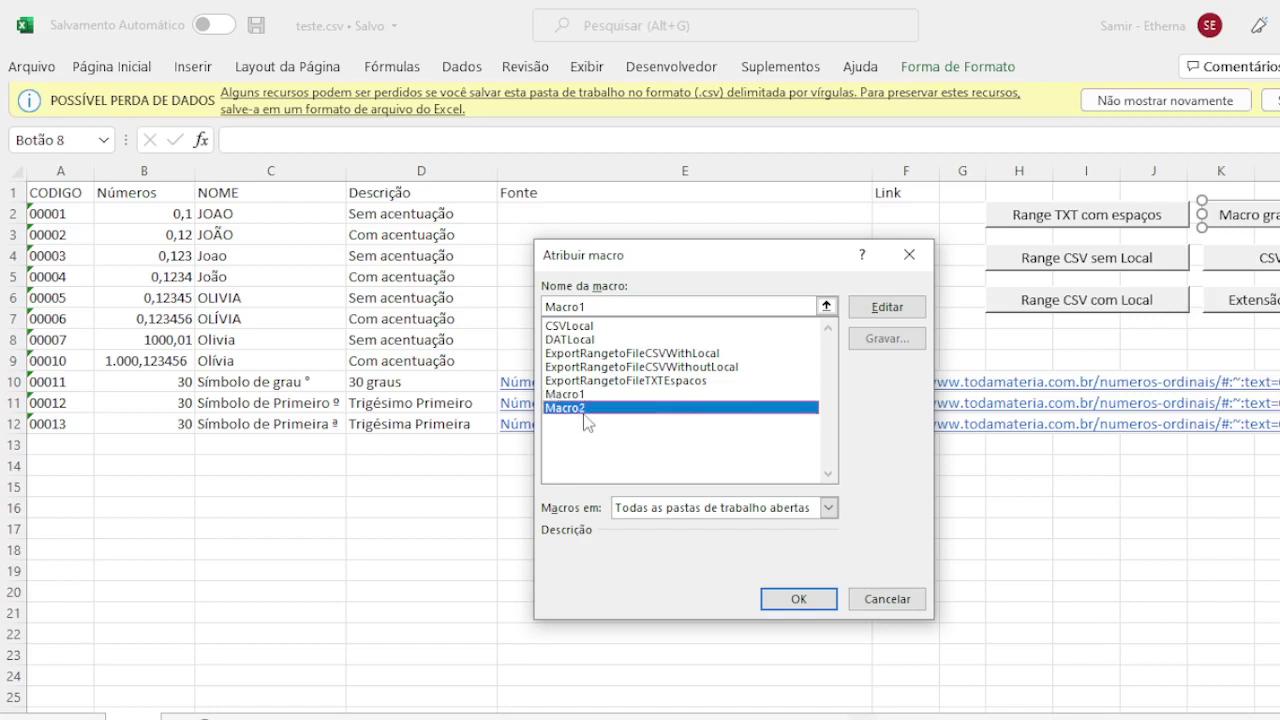
{"action": "left_click", "coordinate": [588, 395]}
{"action": "left_click", "coordinate": [590, 408]}
{"action": "left_click", "coordinate": [590, 395]}
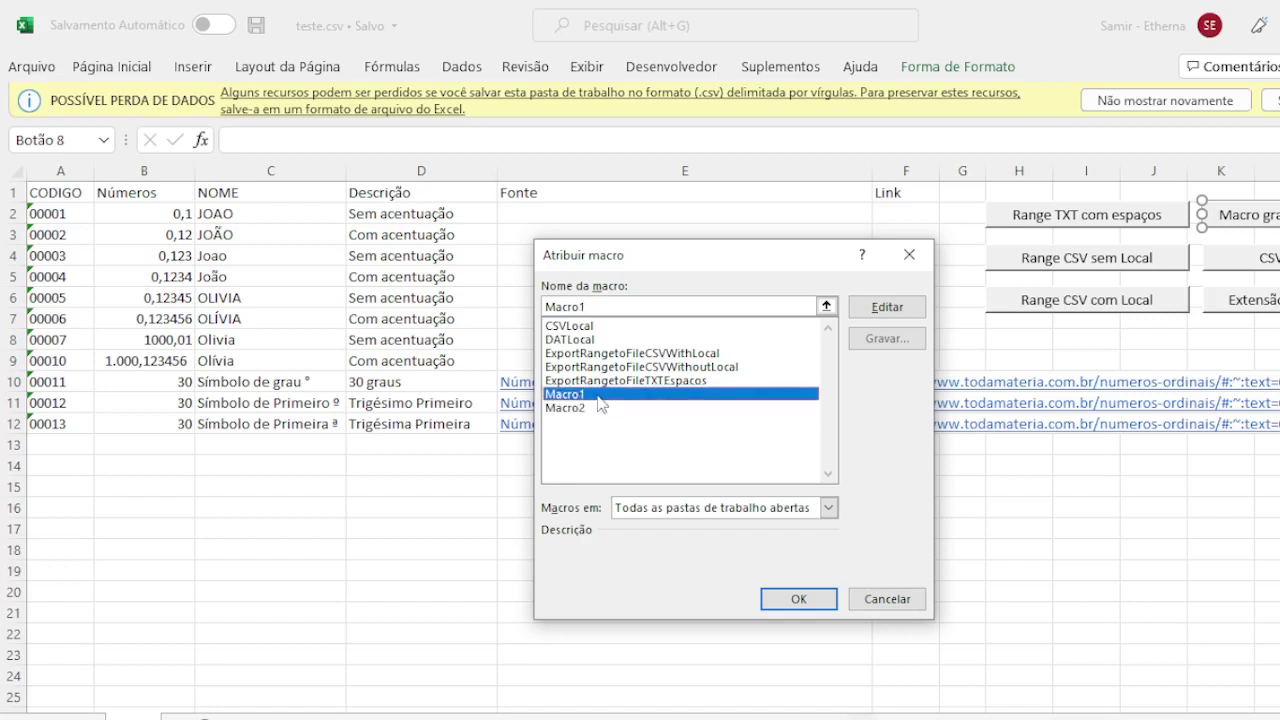
{"action": "left_click", "coordinate": [884, 310]}
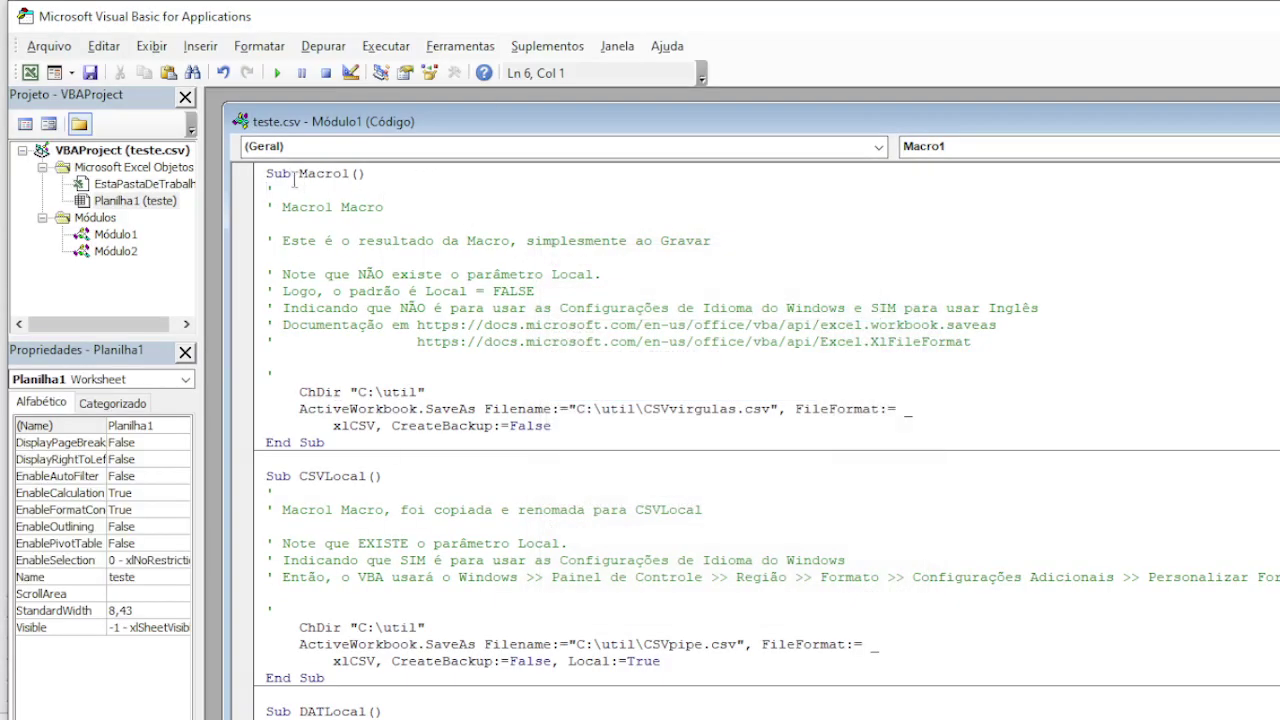
Open the Módulo2 code below Macro1 to compare both macros, close it again and return to the Macro1 comments.
{"action": "left_click_drag", "start_coordinate": [292, 174], "coordinate": [437, 193]}
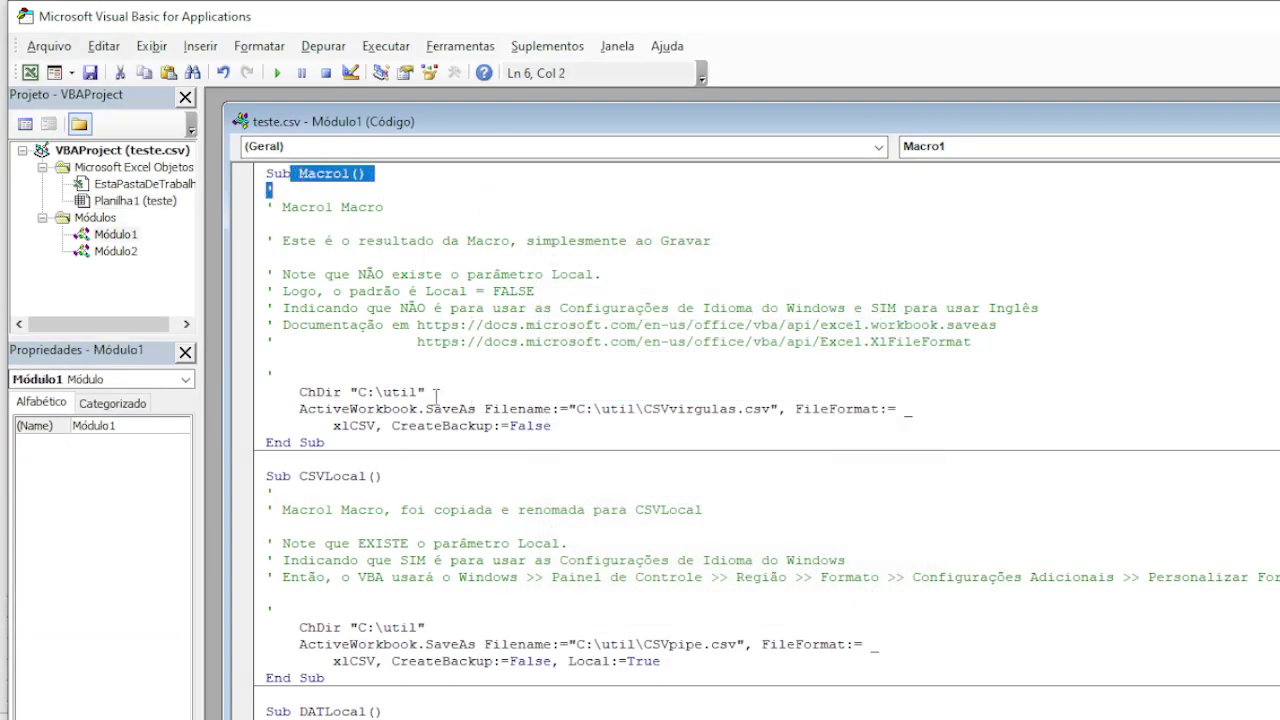
{"action": "left_click", "coordinate": [132, 257]}
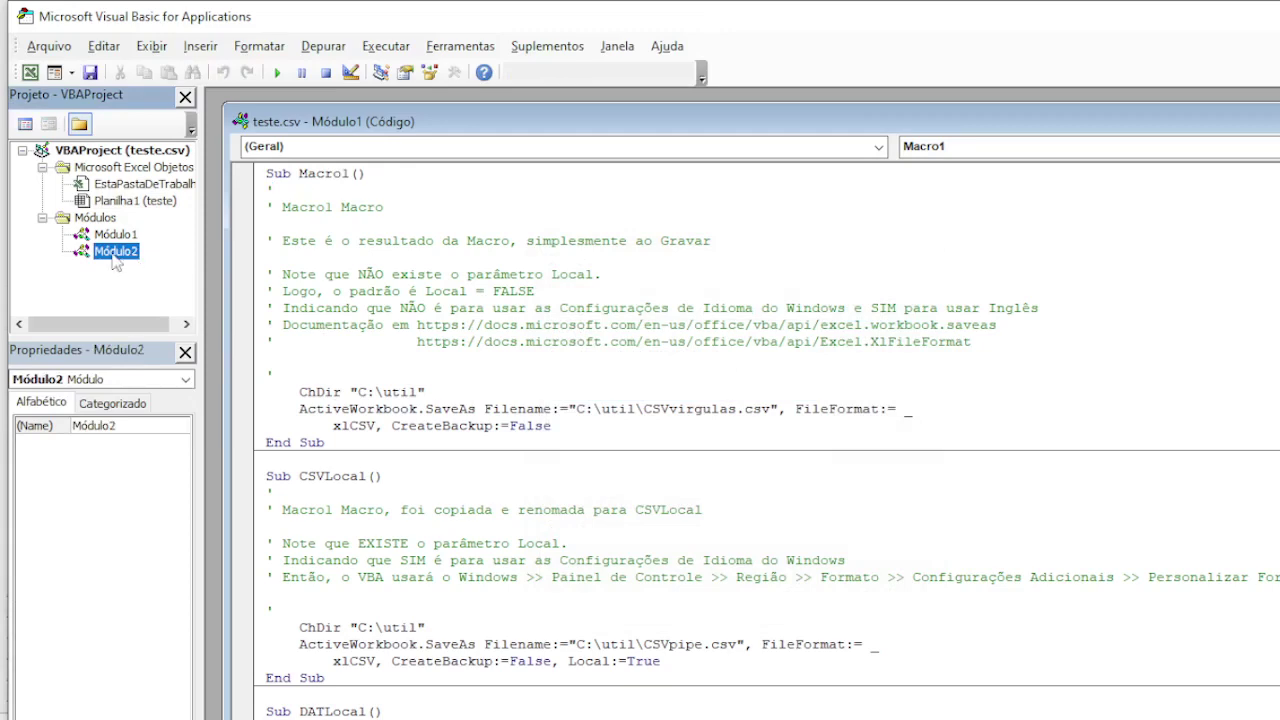
{"action": "double_click", "coordinate": [117, 257]}
{"action": "left_click_drag", "start_coordinate": [399, 168], "coordinate": [427, 471]}
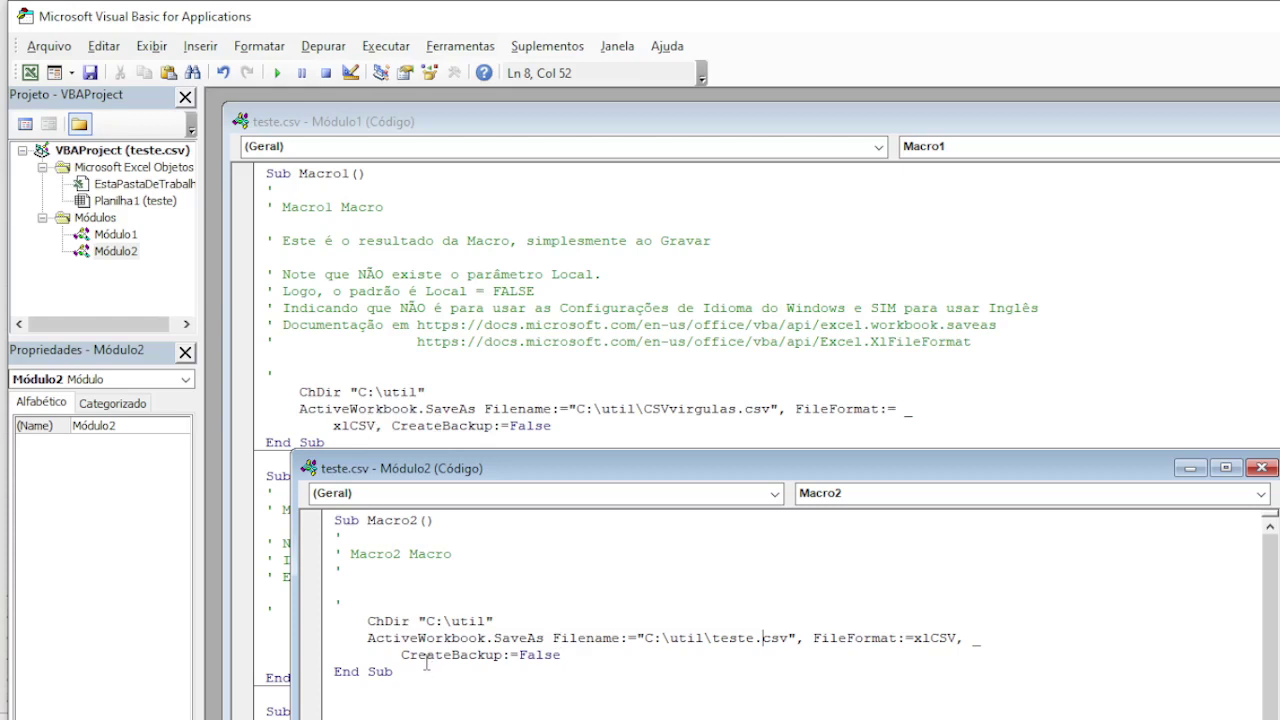
{"action": "left_click", "coordinate": [1262, 468]}
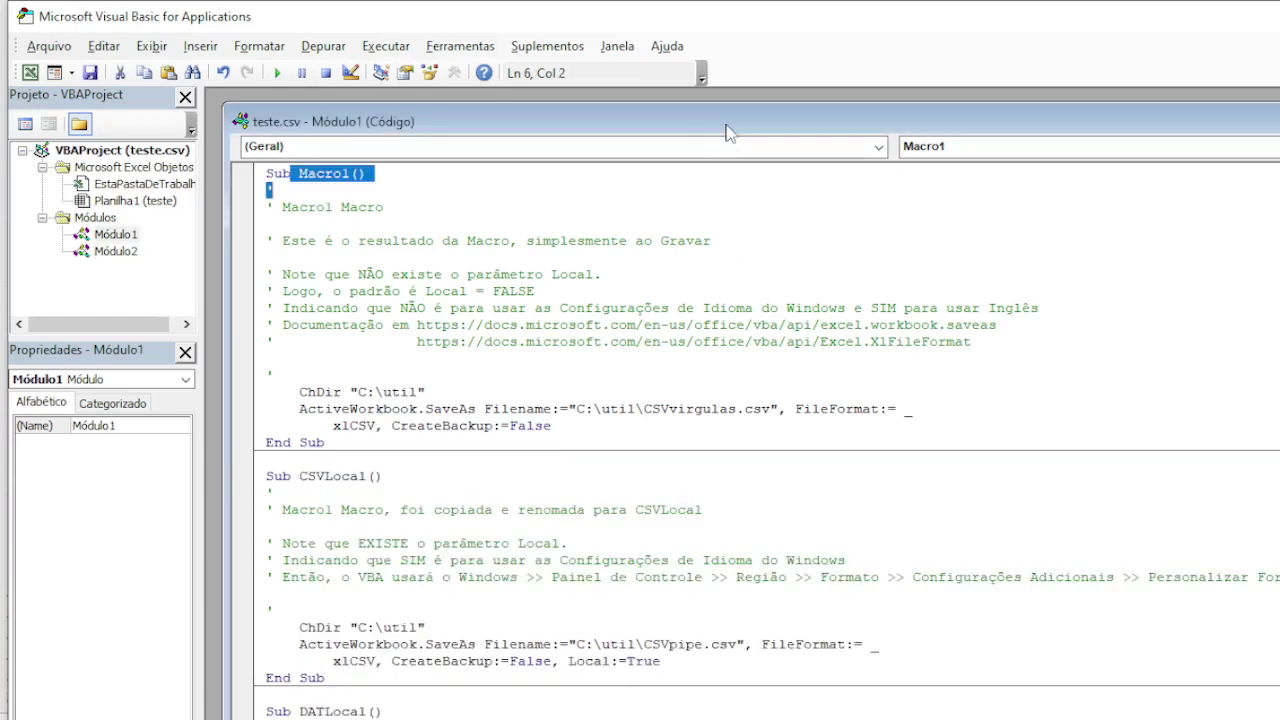
{"action": "left_click", "coordinate": [314, 245]}
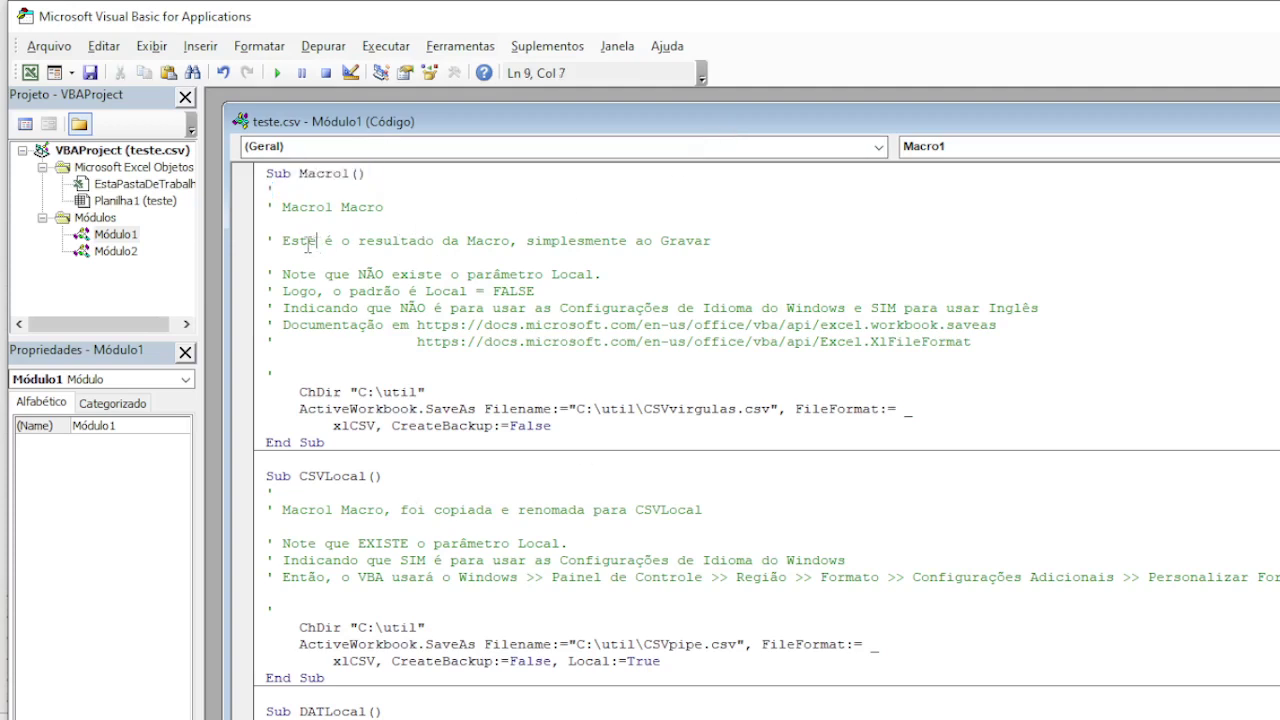
Examine the recording comment, the documentation links and the SaveAs statement with the CSVvirgulas.csv file name and xlCSV format in Macro1.
{"action": "left_click_drag", "start_coordinate": [283, 243], "coordinate": [521, 245]}
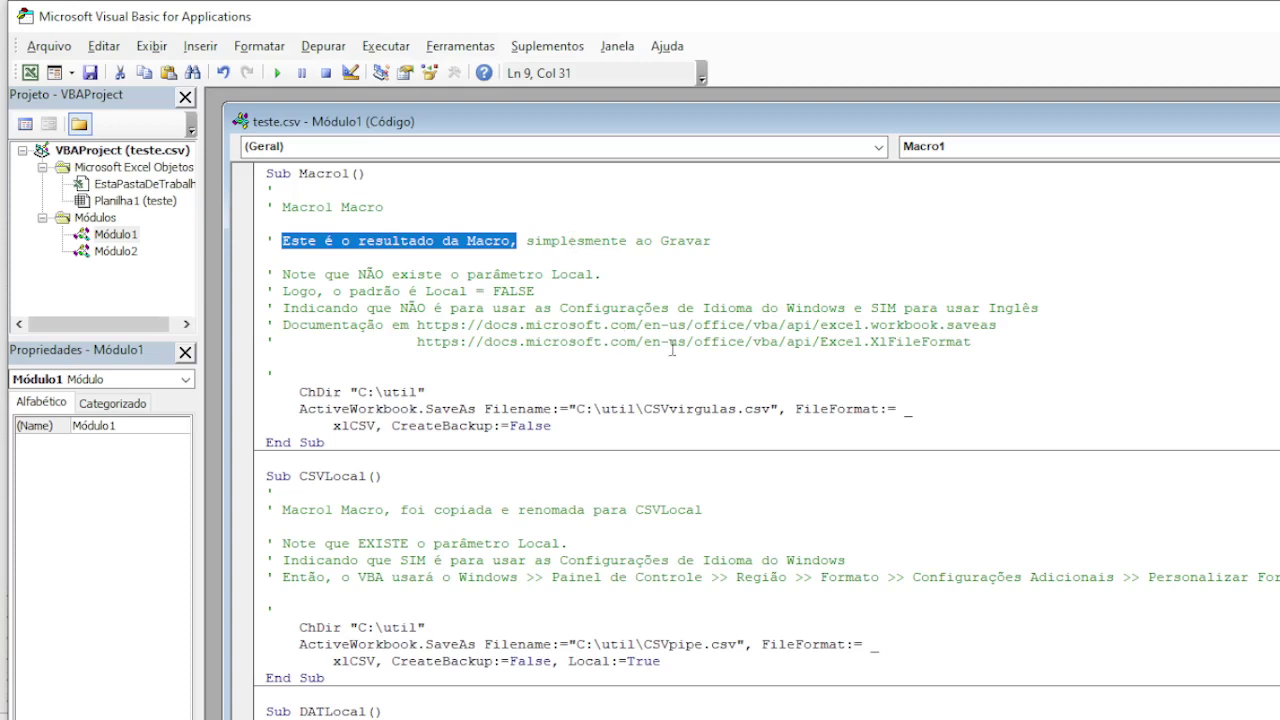
{"action": "left_click_drag", "start_coordinate": [648, 410], "coordinate": [688, 412]}
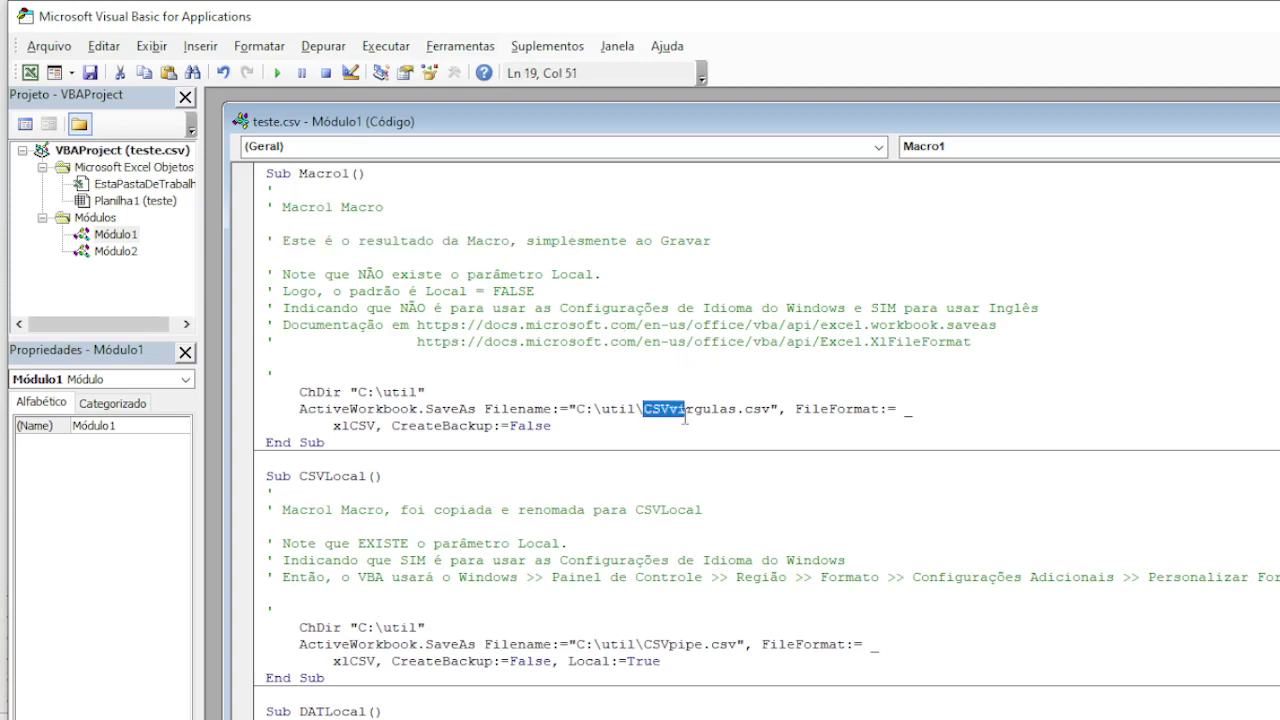
{"action": "left_click_drag", "start_coordinate": [349, 428], "coordinate": [358, 436]}
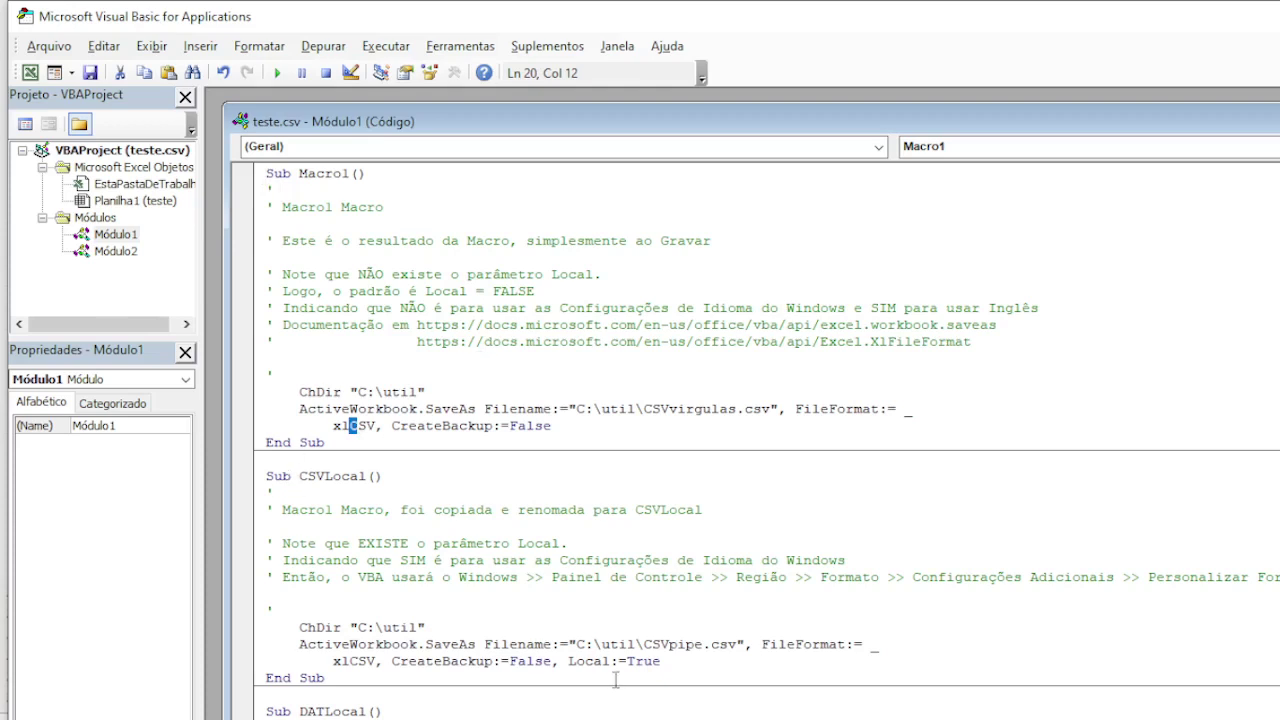
{"action": "left_click_drag", "start_coordinate": [282, 325], "coordinate": [908, 372]}
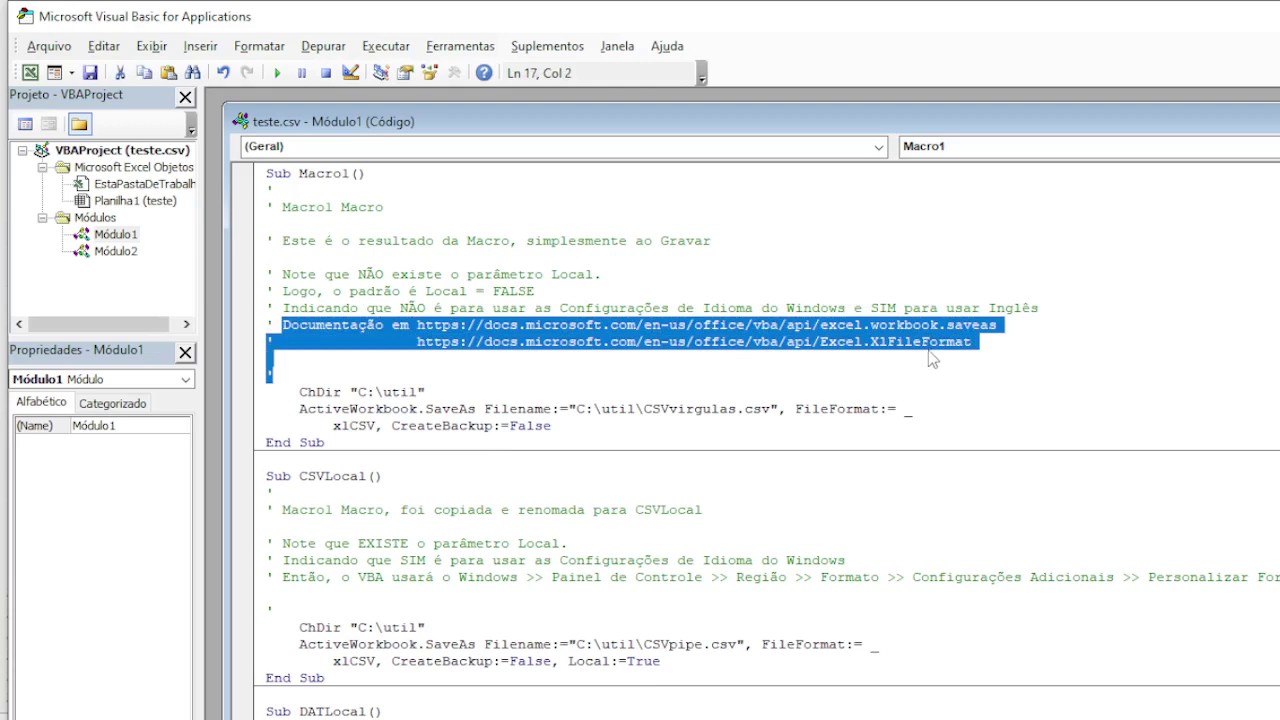
{"action": "left_click", "coordinate": [928, 350]}
{"action": "left_click", "coordinate": [925, 326]}
{"action": "left_click_drag", "start_coordinate": [825, 328], "coordinate": [1009, 324]}
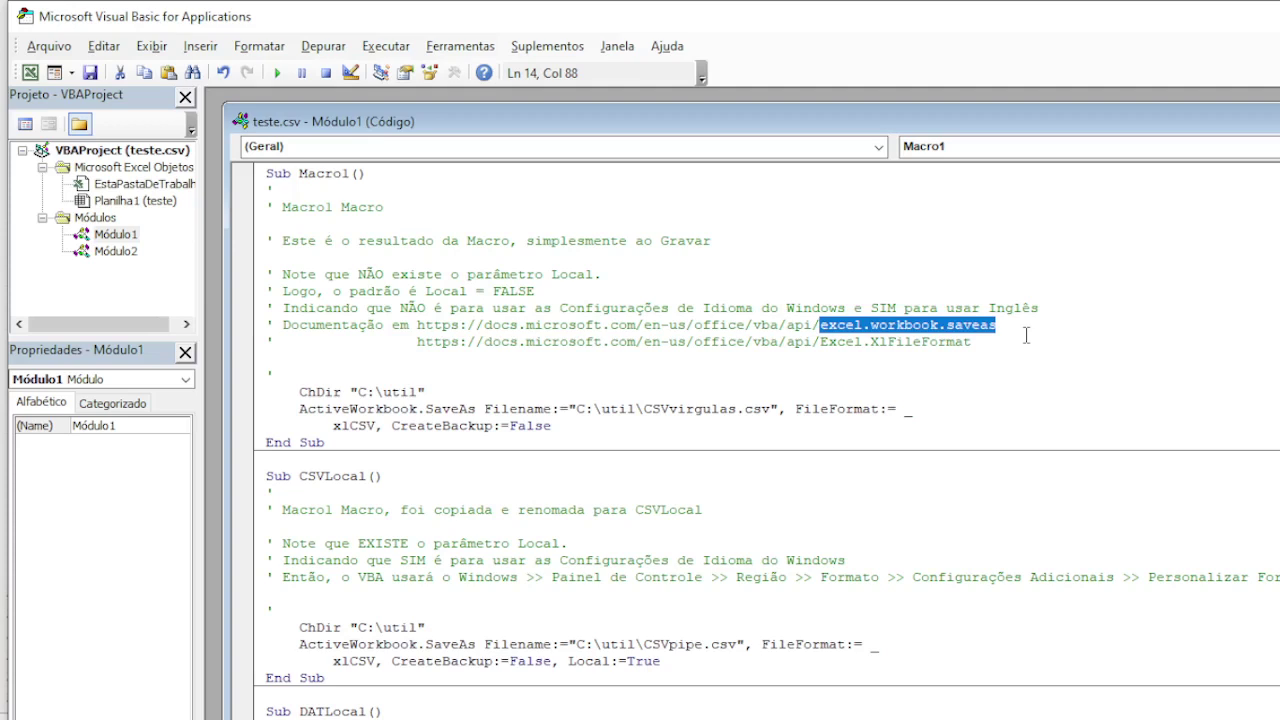
{"action": "left_click", "coordinate": [800, 412]}
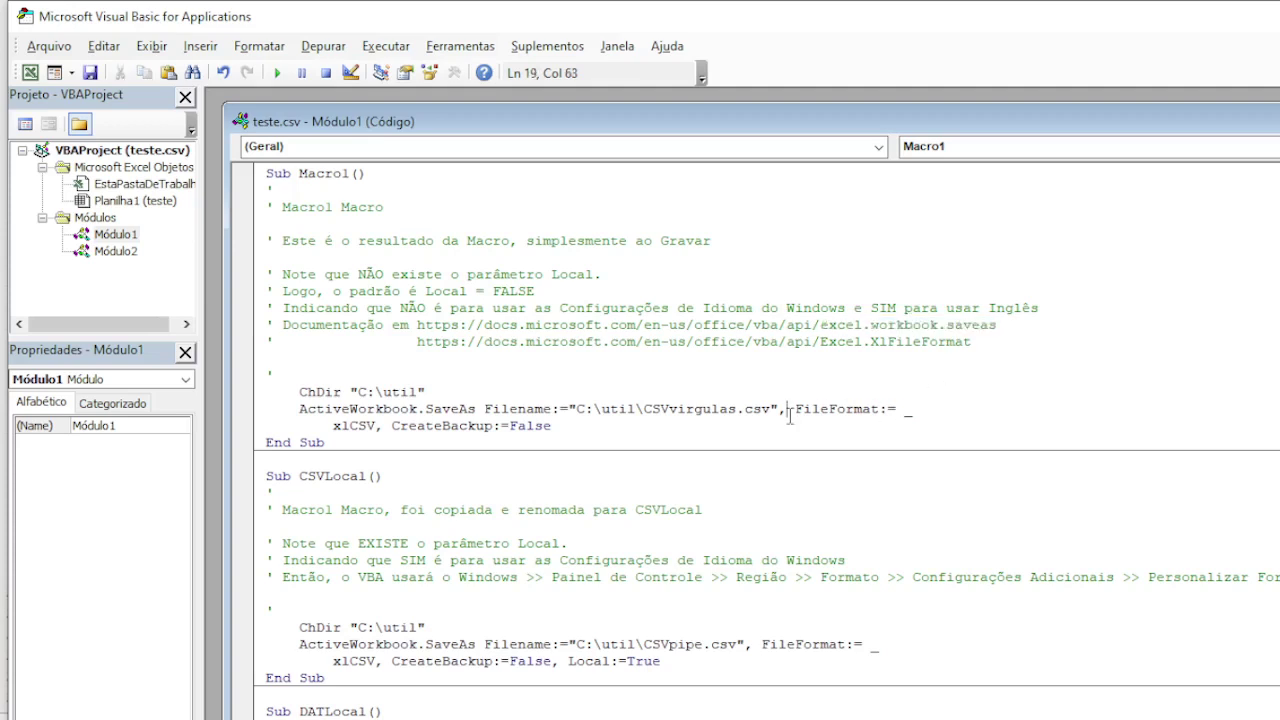
{"action": "left_click_drag", "start_coordinate": [408, 410], "coordinate": [603, 428]}
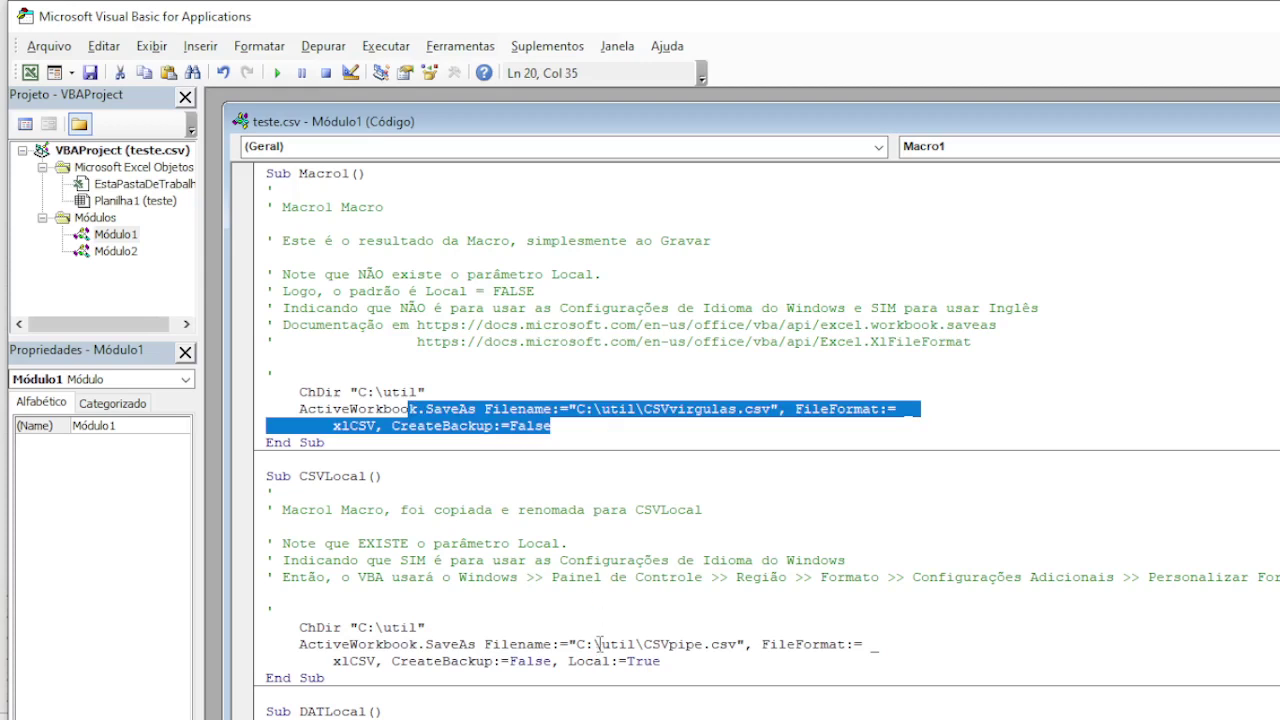
Compare the Local:=True argument, file name and xlCSV format of the CSVLocal procedure with the SaveAs statement of Macro1.
{"action": "left_click_drag", "start_coordinate": [569, 662], "coordinate": [670, 665]}
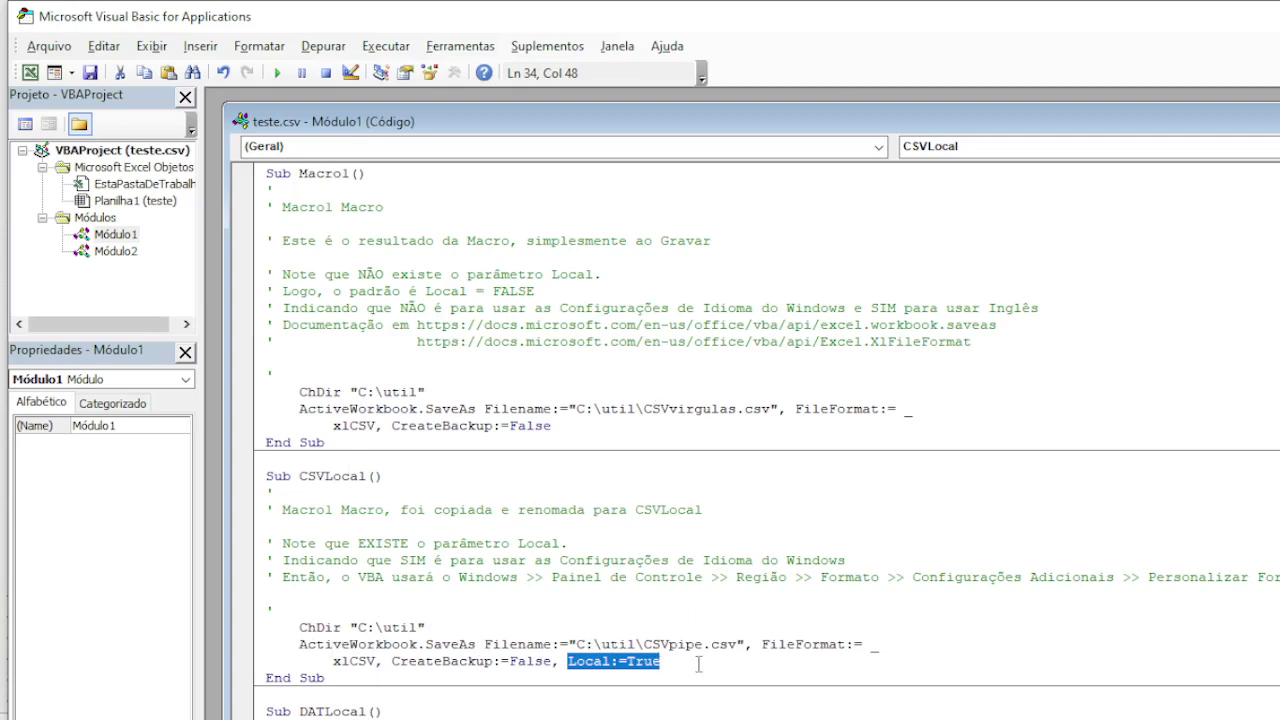
{"action": "left_click_drag", "start_coordinate": [645, 645], "coordinate": [741, 643]}
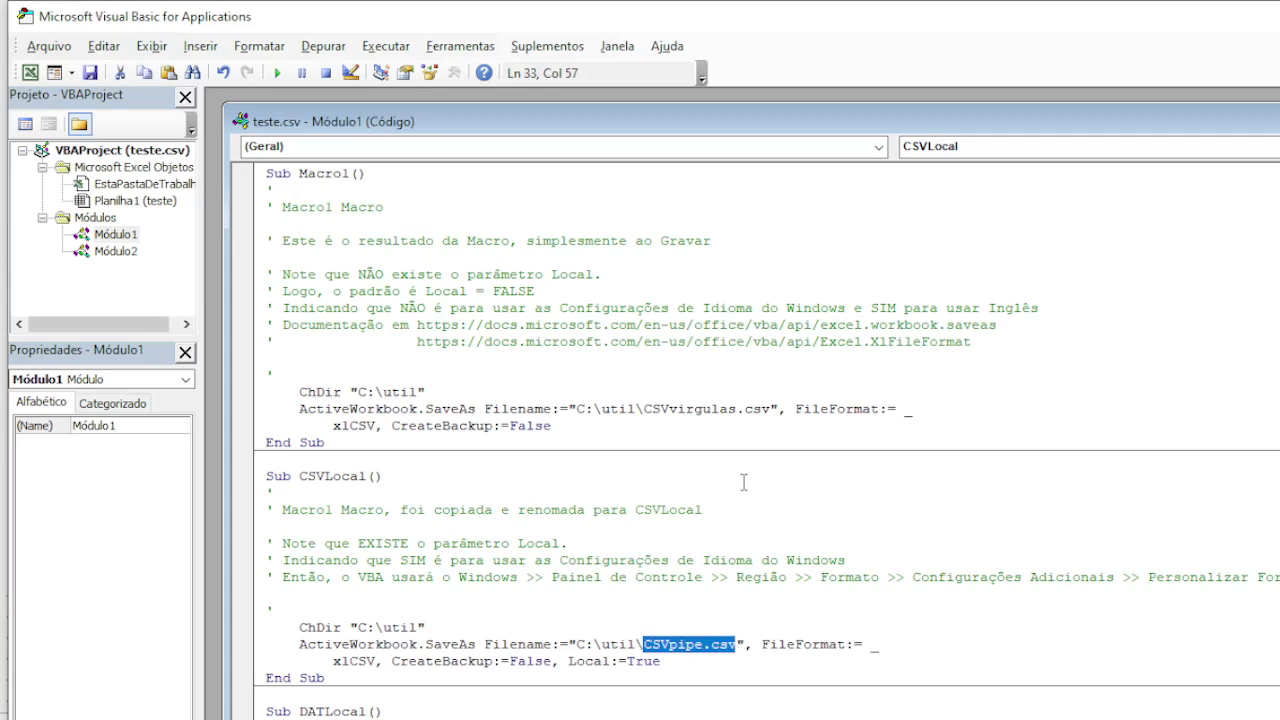
{"action": "double_click", "coordinate": [717, 410]}
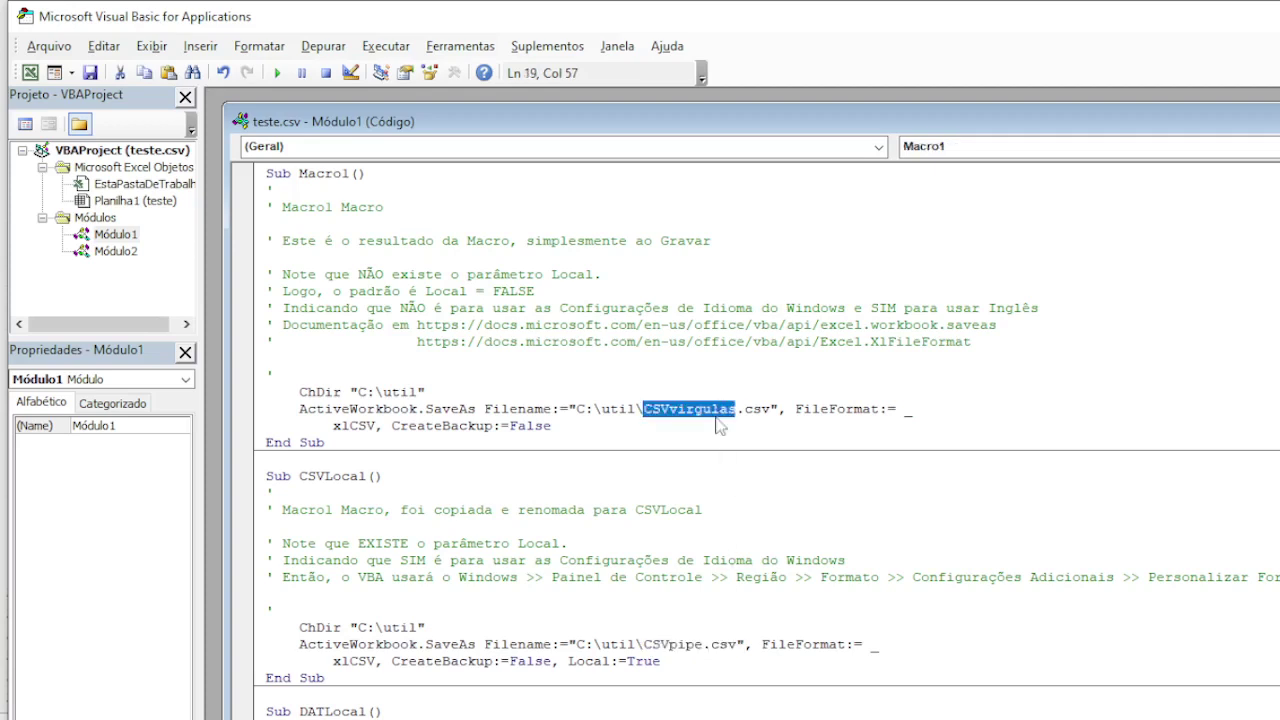
{"action": "double_click", "coordinate": [692, 645]}
{"action": "left_click", "coordinate": [689, 644]}
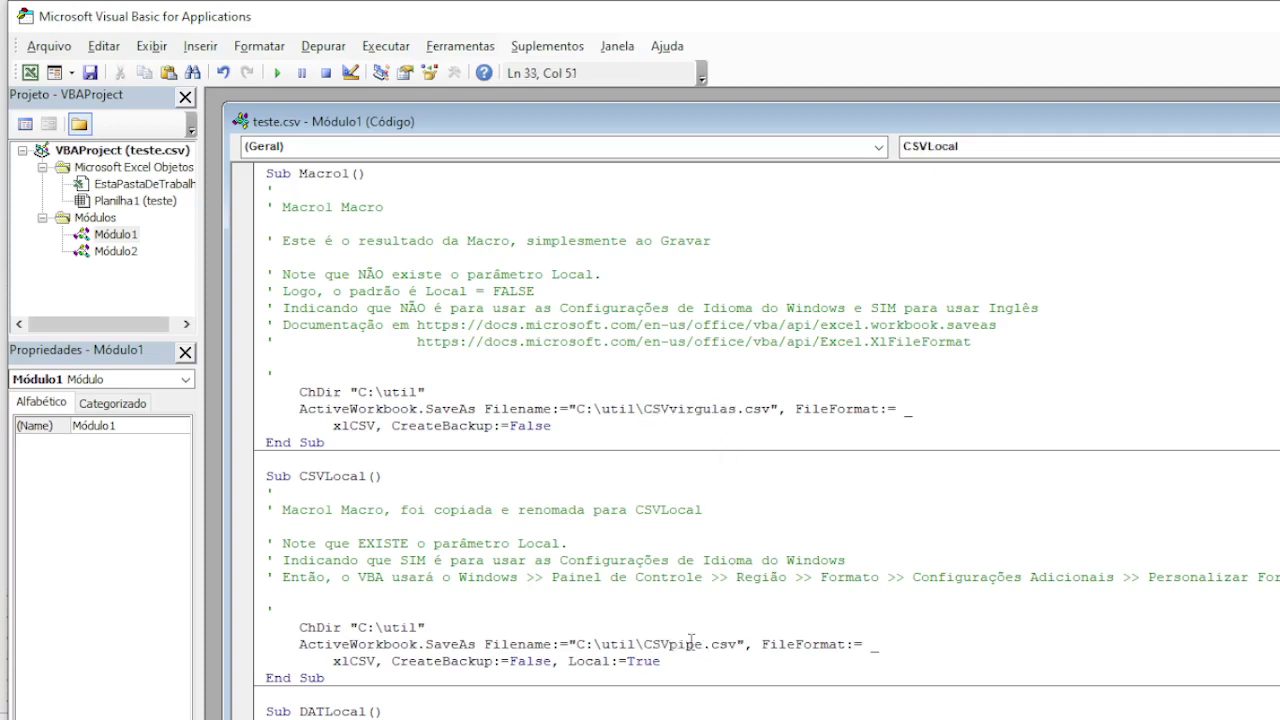
{"action": "double_click", "coordinate": [343, 661]}
{"action": "left_click", "coordinate": [363, 426]}
{"action": "left_click", "coordinate": [358, 661]}
{"action": "left_click_drag", "start_coordinate": [567, 663], "coordinate": [674, 663]}
{"action": "left_click", "coordinate": [674, 663]}
{"action": "left_click", "coordinate": [604, 427]}
Follow the settings path in the CSVLocal comment and open the additional format settings of Região in the Painel de Controle.
{"action": "left_click", "coordinate": [368, 579]}
{"action": "left_click_drag", "start_coordinate": [451, 579], "coordinate": [743, 591]}
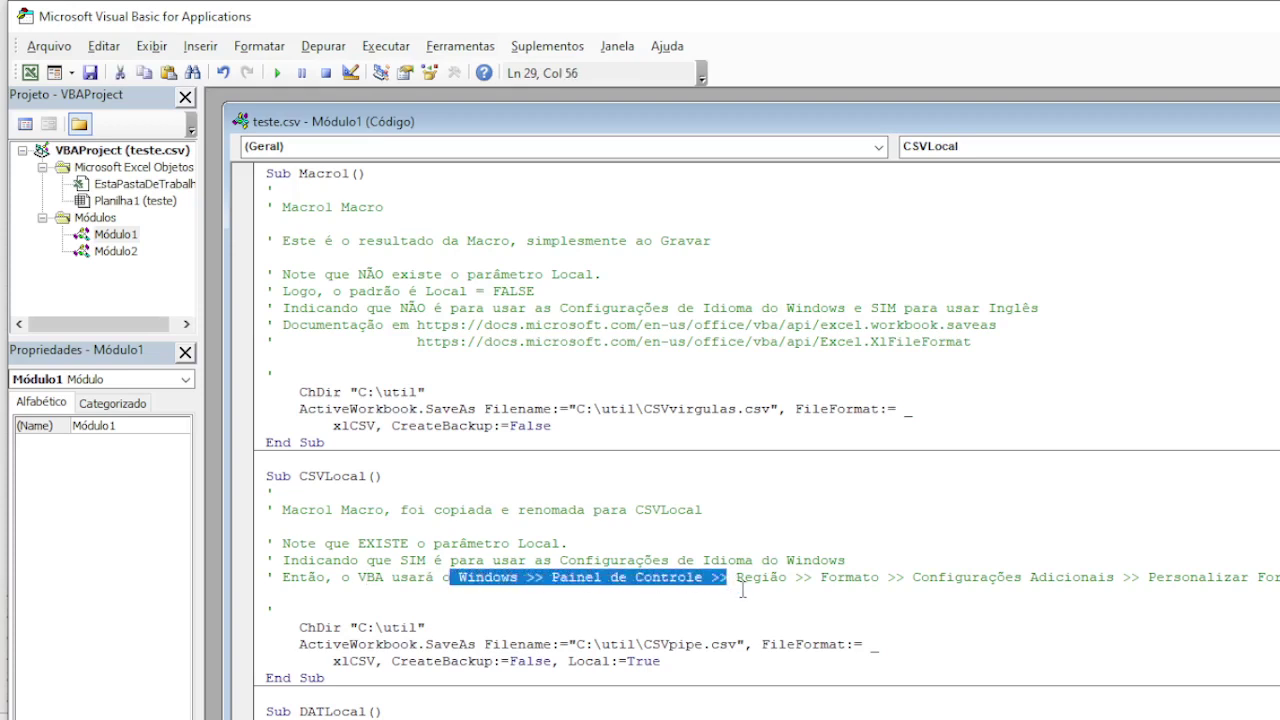
{"action": "left_click", "coordinate": [744, 586]}
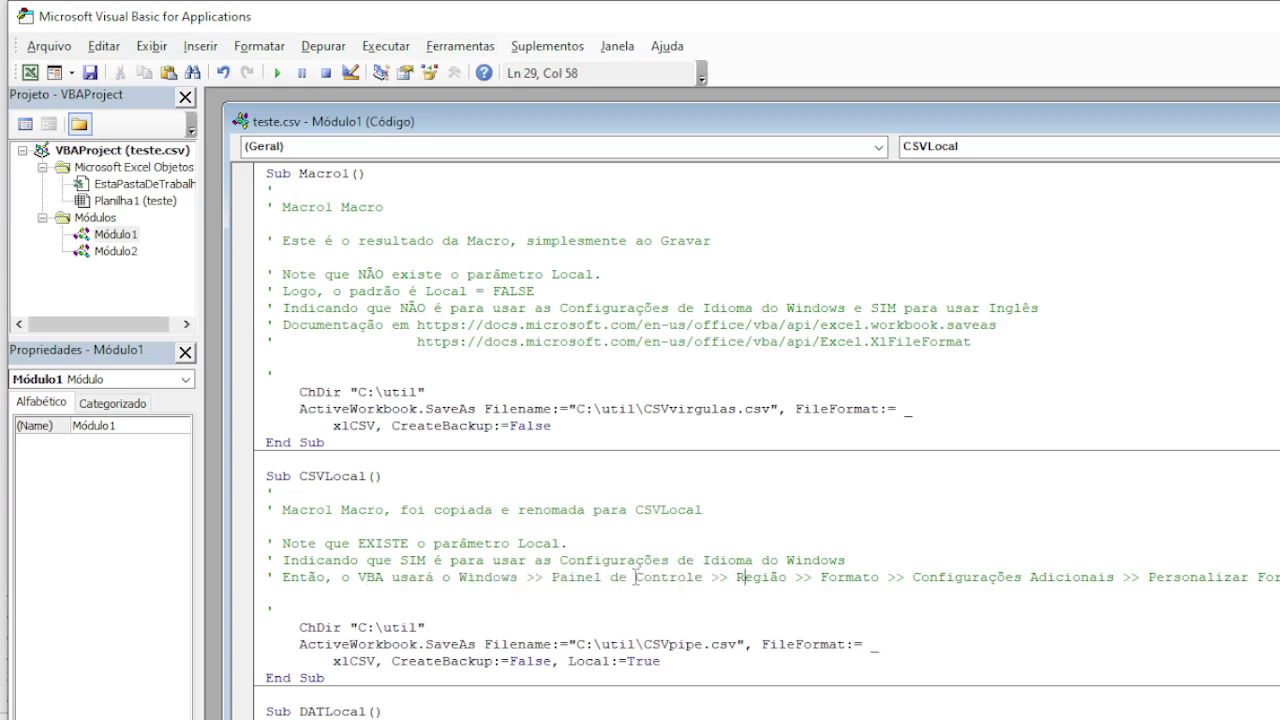
{"action": "left_click_drag", "start_coordinate": [602, 579], "coordinate": [664, 580]}
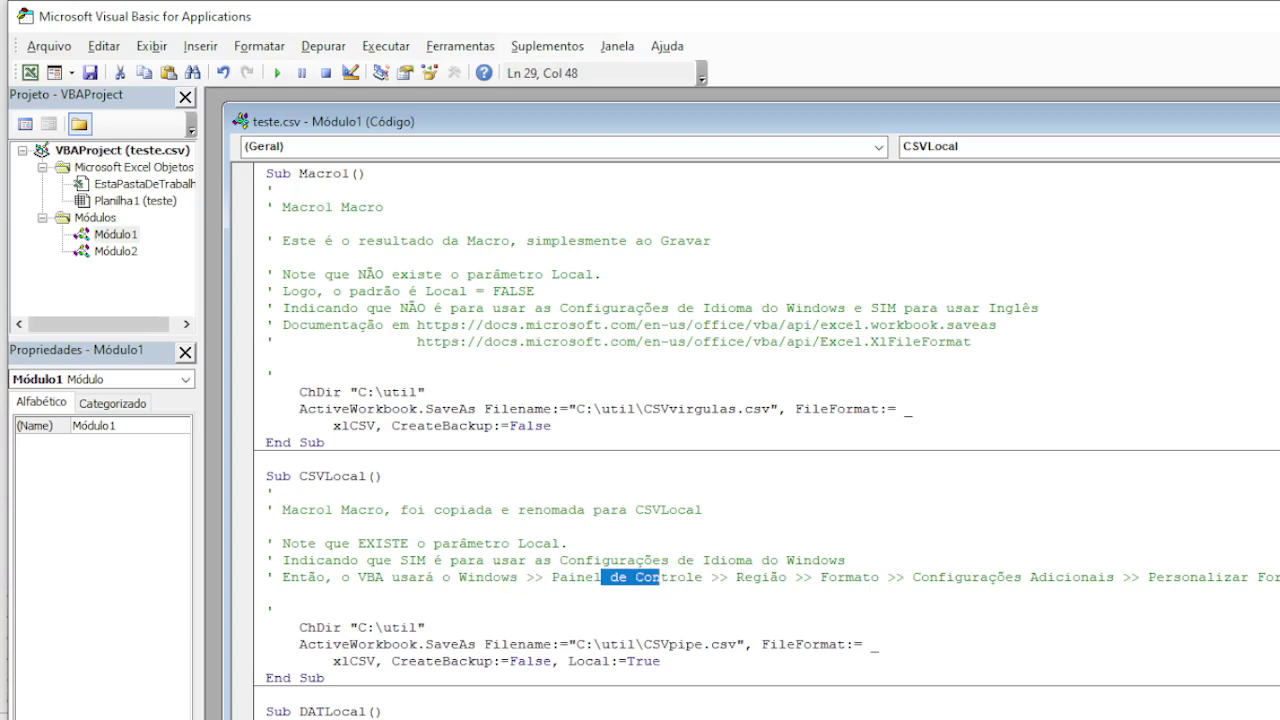
{"action": "key", "text": "super"}
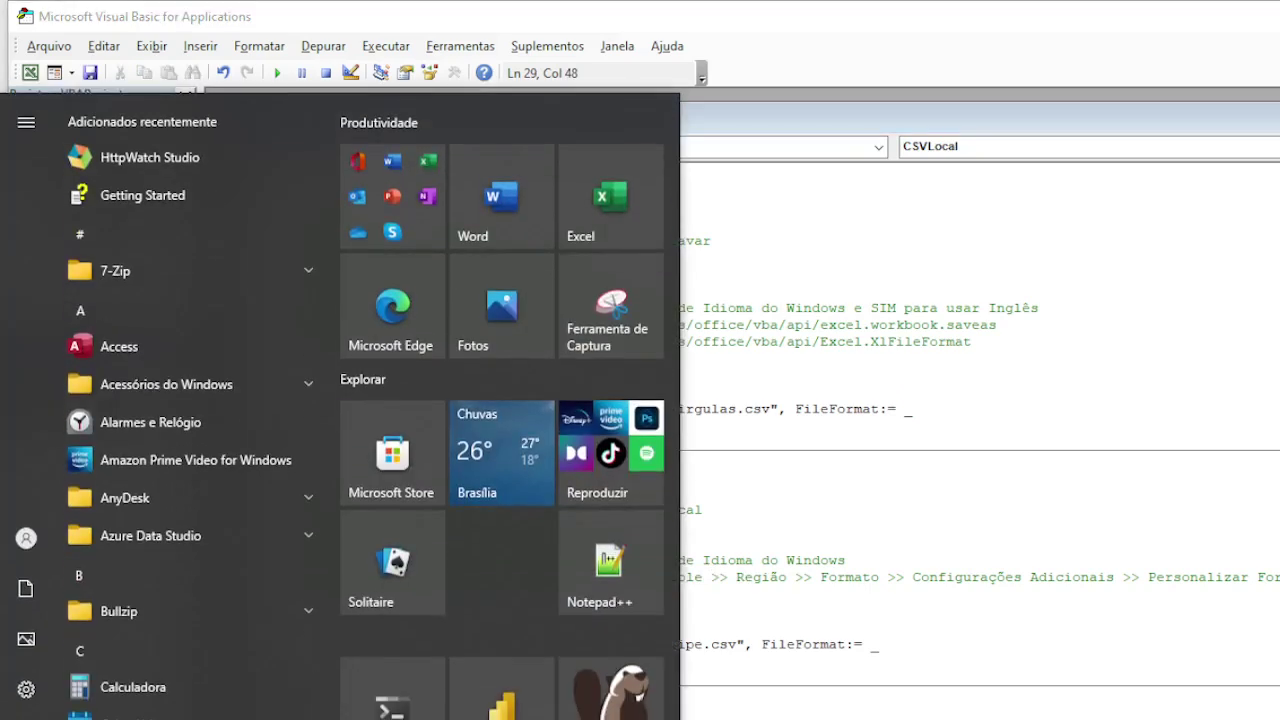
{"action": "type", "text": "painel"}
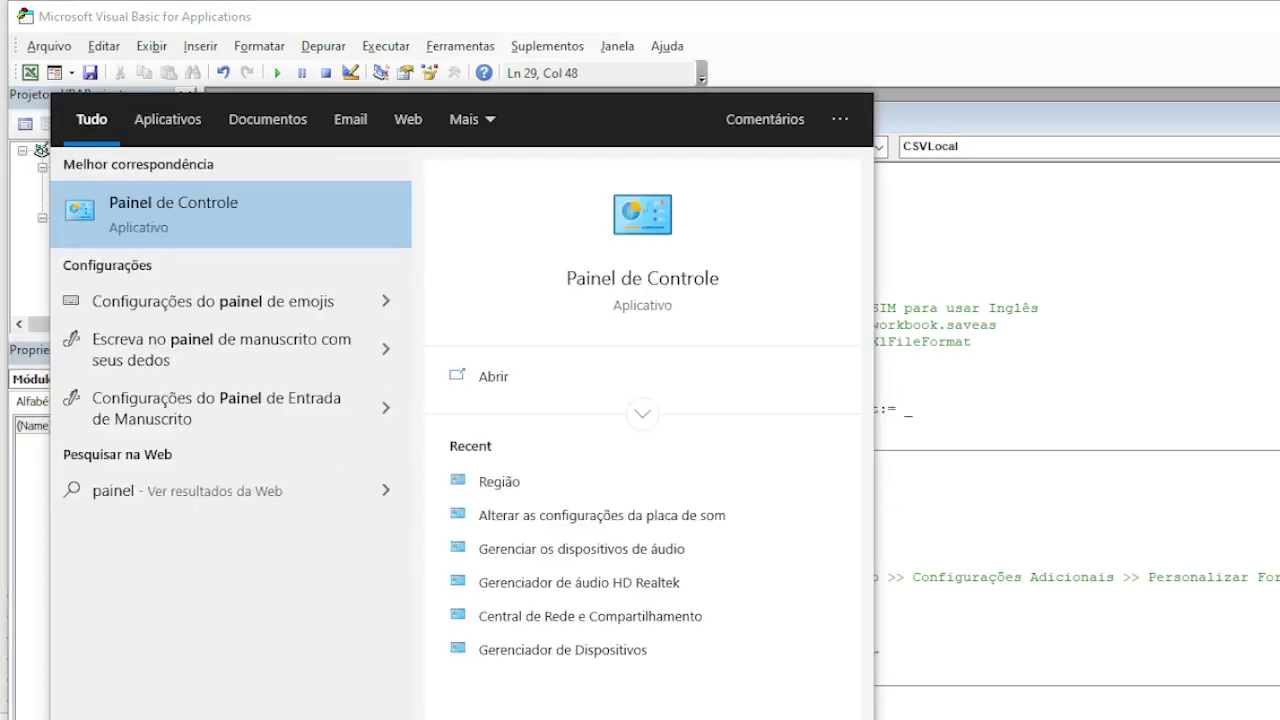
{"action": "left_click", "coordinate": [106, 226]}
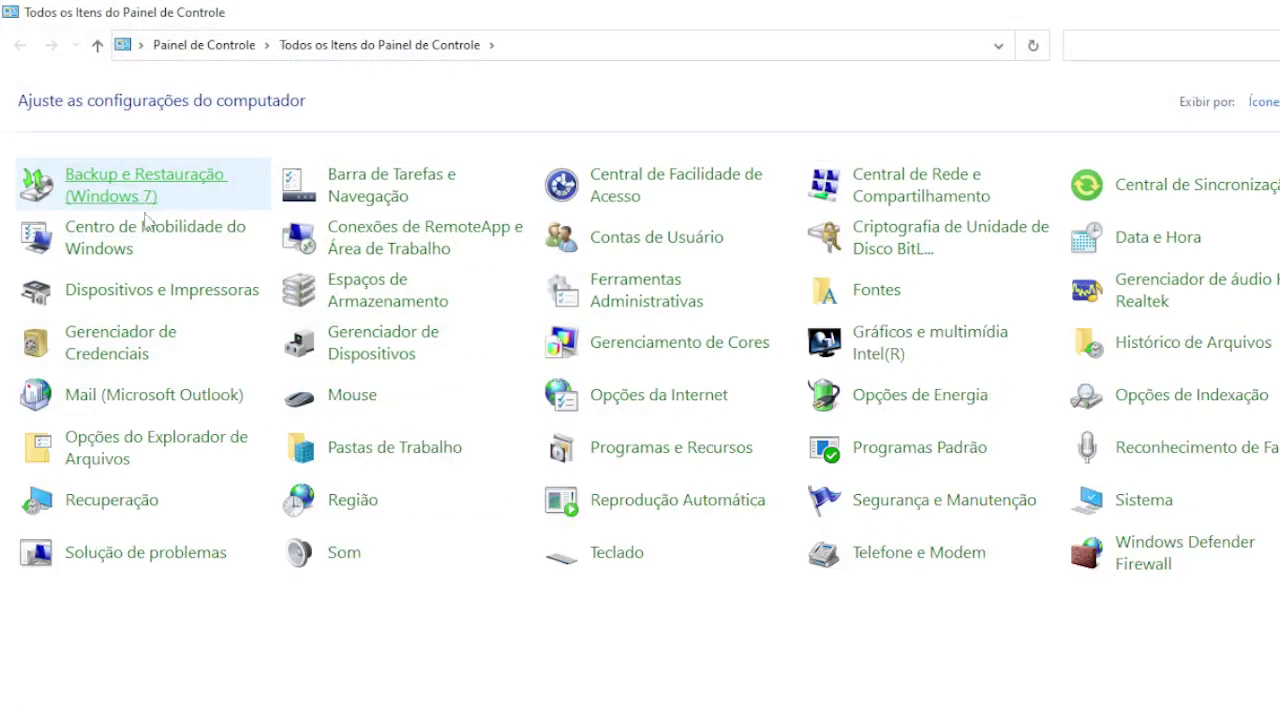
{"action": "left_click", "coordinate": [349, 498]}
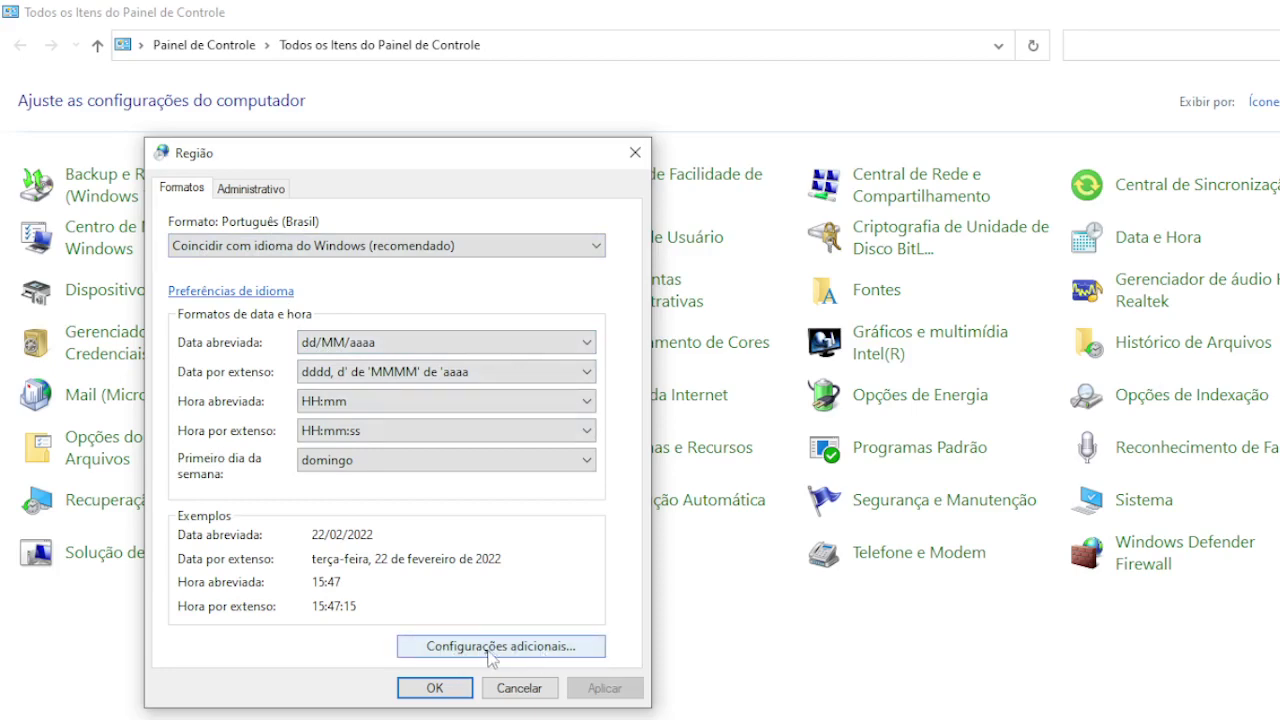
{"action": "left_click", "coordinate": [543, 652]}
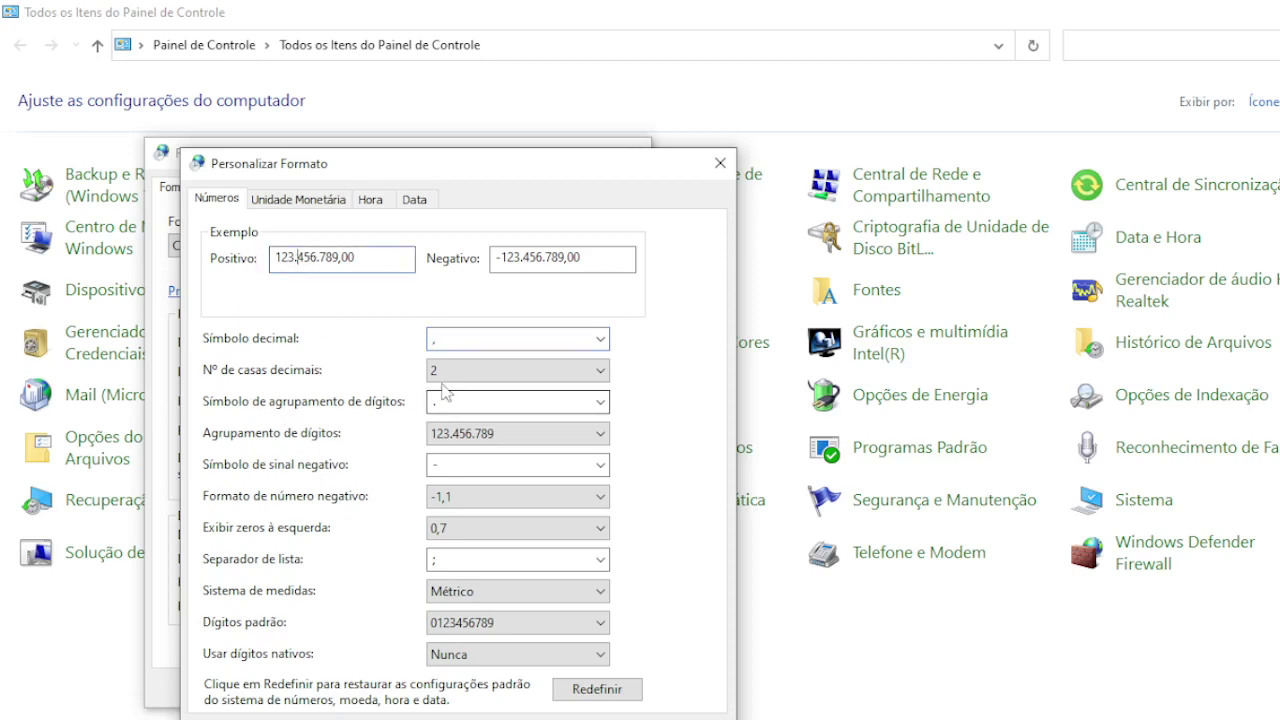
Examine the Símbolo decimal and Separador de lista settings in the number format dialog.
{"action": "left_click", "coordinate": [463, 344]}
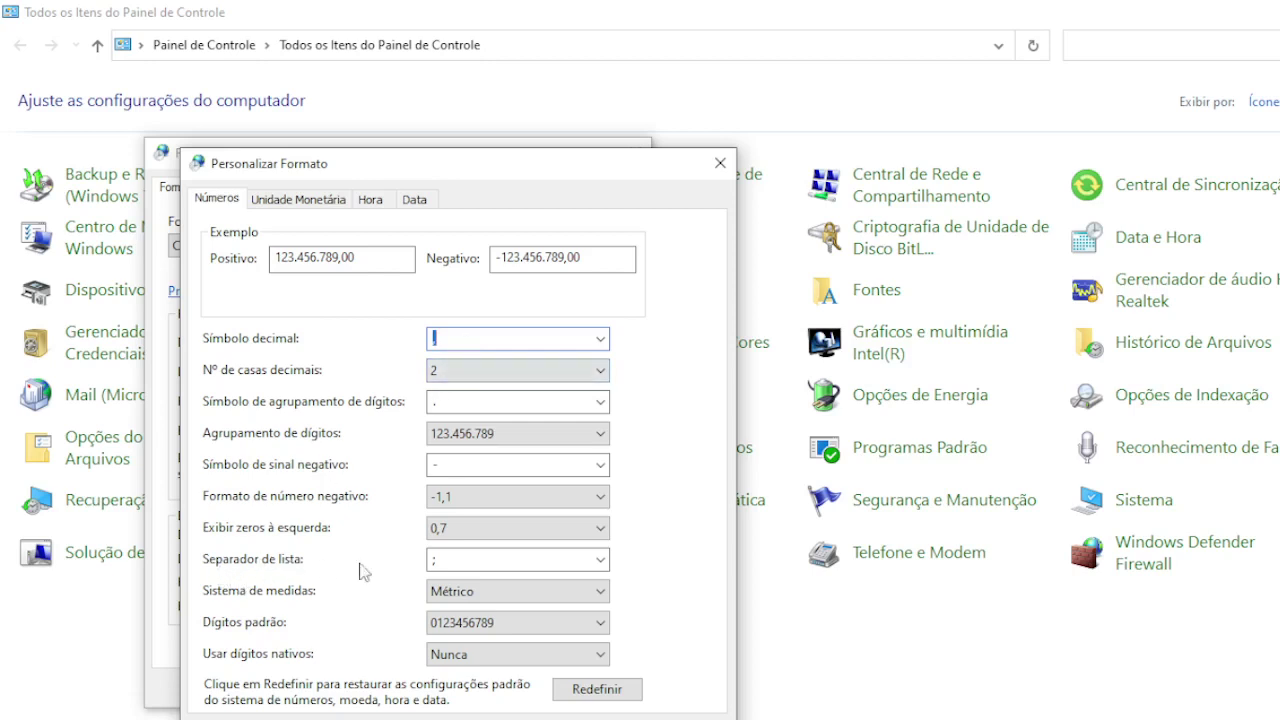
{"action": "left_click", "coordinate": [476, 560]}
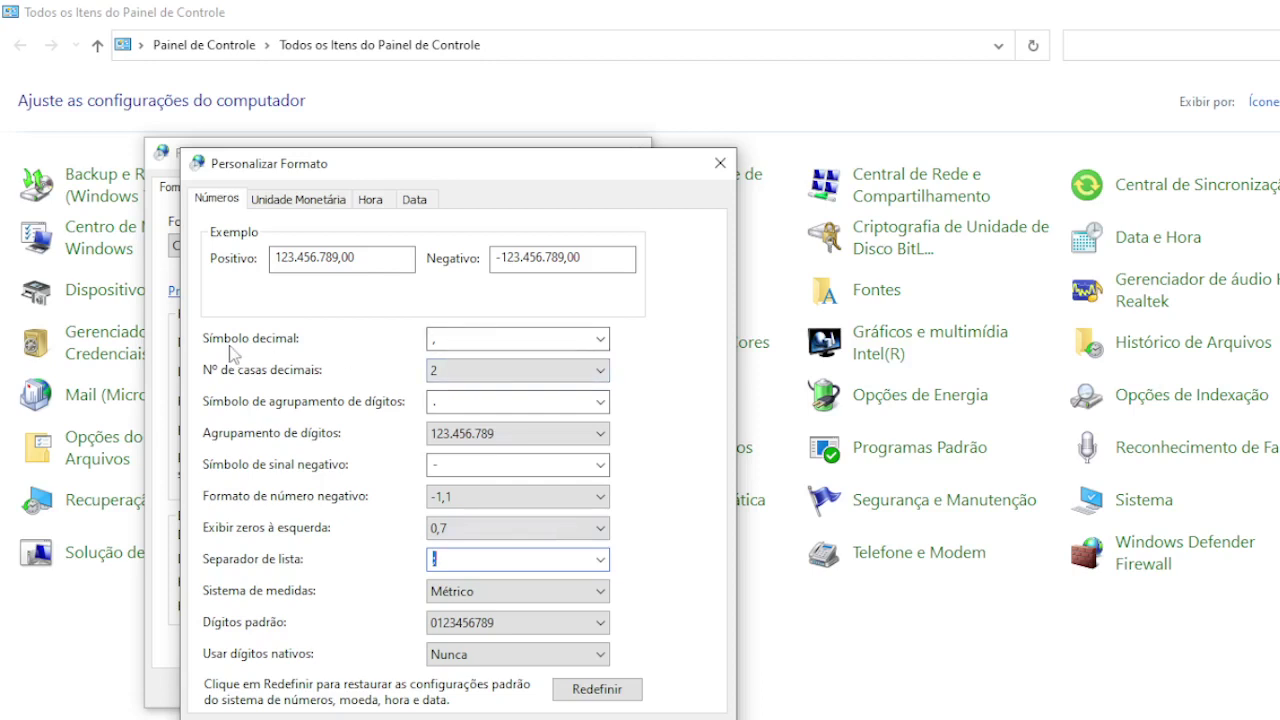
{"action": "left_click", "coordinate": [491, 560]}
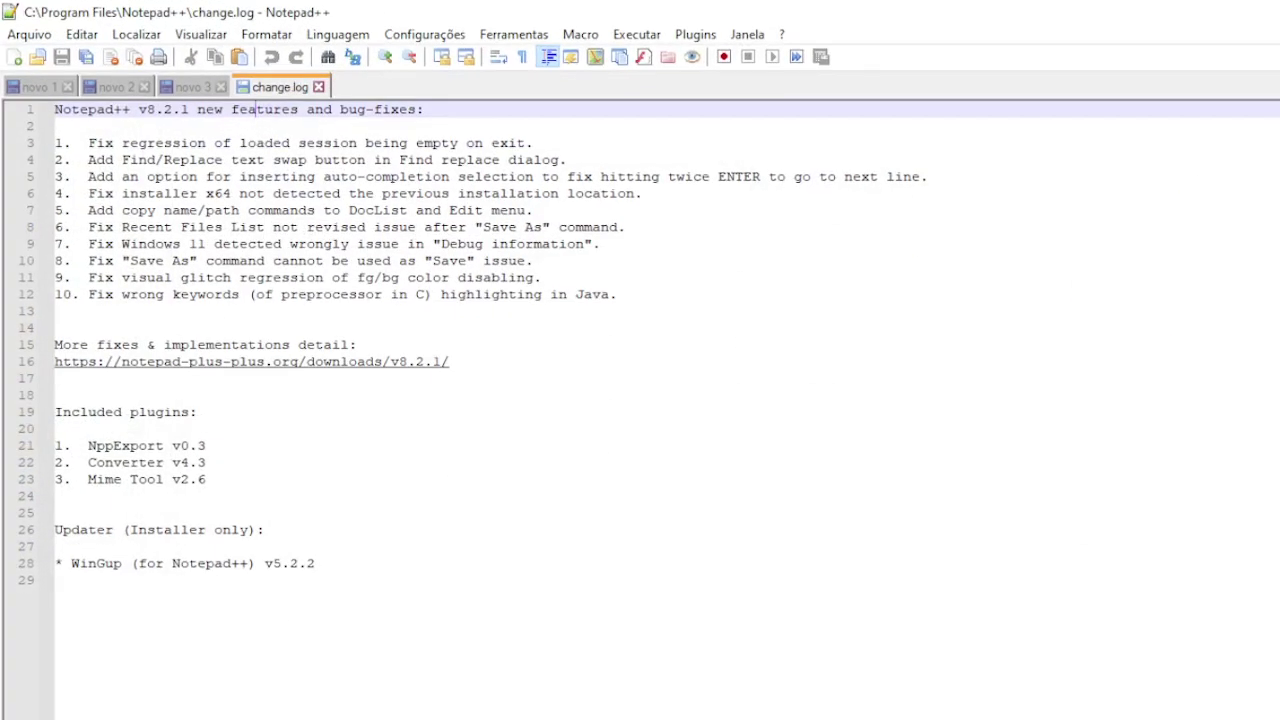
Open ExcelToCsv.csv from the util folder in Notepad++ and highlight the separator after CODIGO in the header line.
{"action": "key", "text": "alt+Tab"}
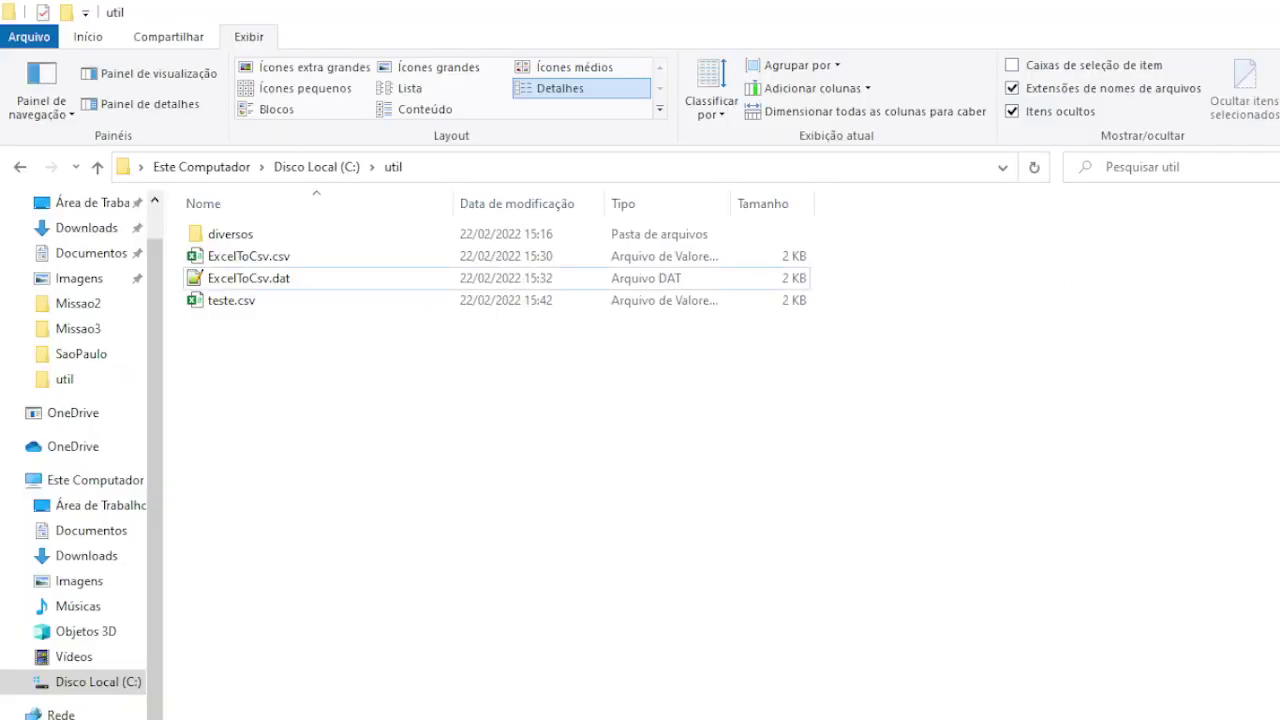
{"action": "right_click", "coordinate": [284, 261]}
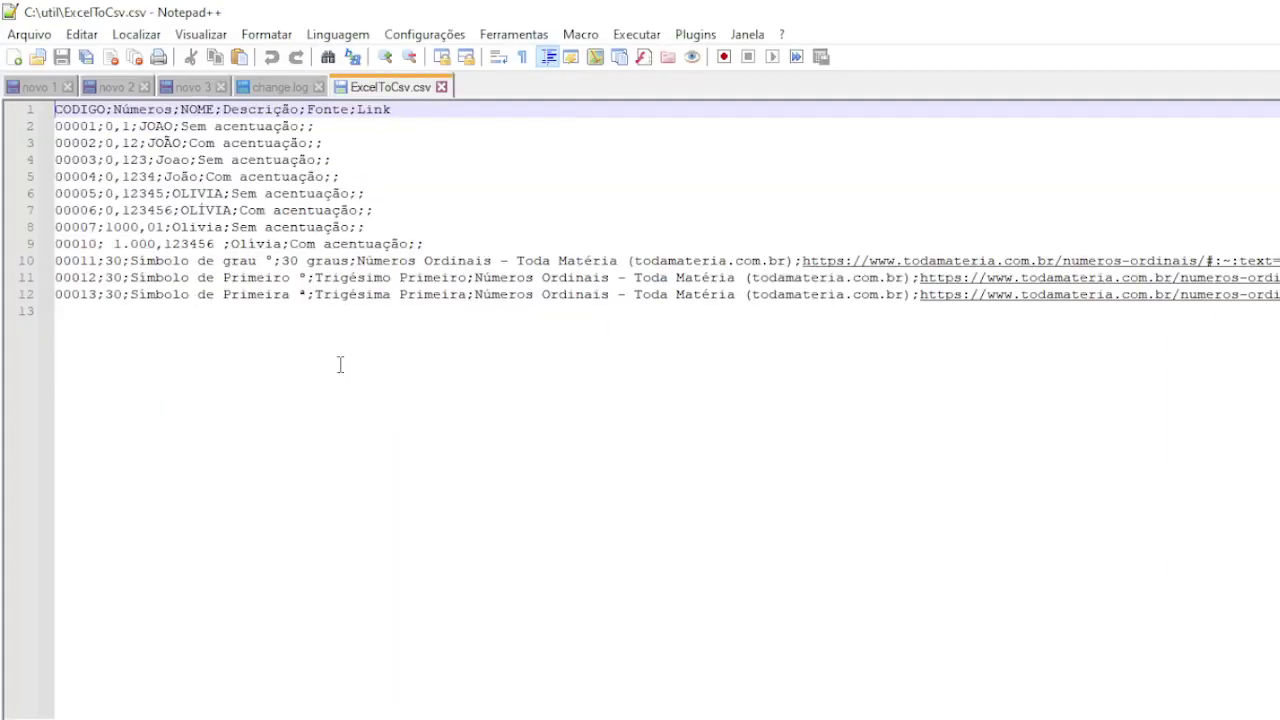
{"action": "left_click", "coordinate": [107, 110]}
{"action": "double_click", "coordinate": [107, 110]}
Try a comma as the Separador de lista in the format settings, restore the semicolon and close the region dialogs.
{"action": "key", "text": "alt+Tab"}
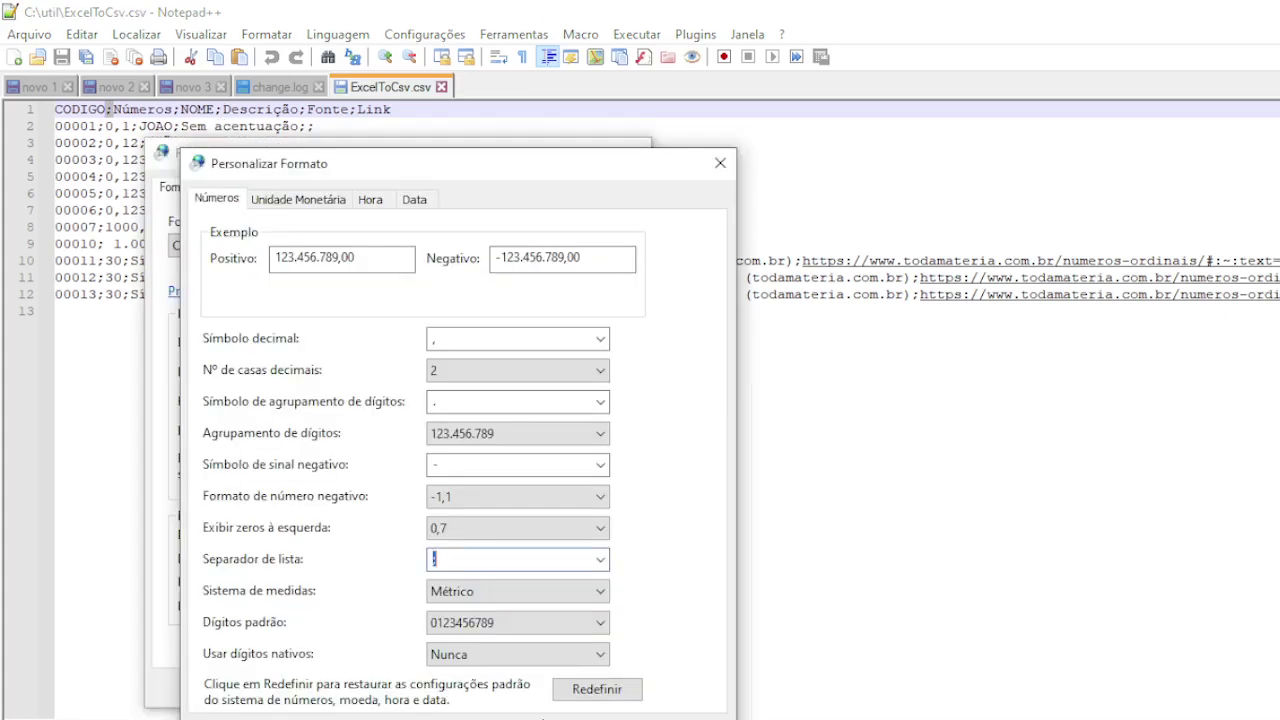
{"action": "type", "text": ","}
{"action": "key", "text": "BackSpace"}
{"action": "type", "text": ";"}
{"action": "key", "text": "Return"}
{"action": "left_click", "coordinate": [515, 690]}
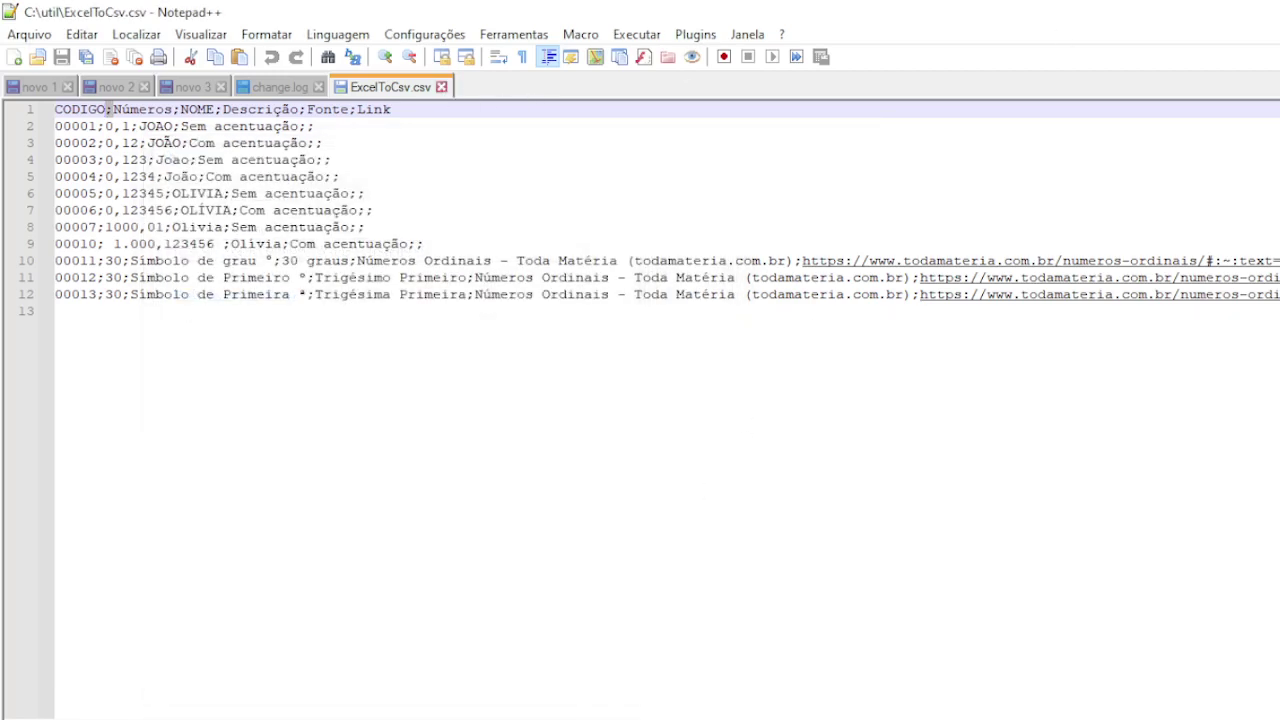
Return to the teste.csv worksheet in Excel, deselect the recorded-macro button and run its macro to save the workbook as CSVvirgulas.csv.
{"action": "left_click", "coordinate": [1266, 40]}
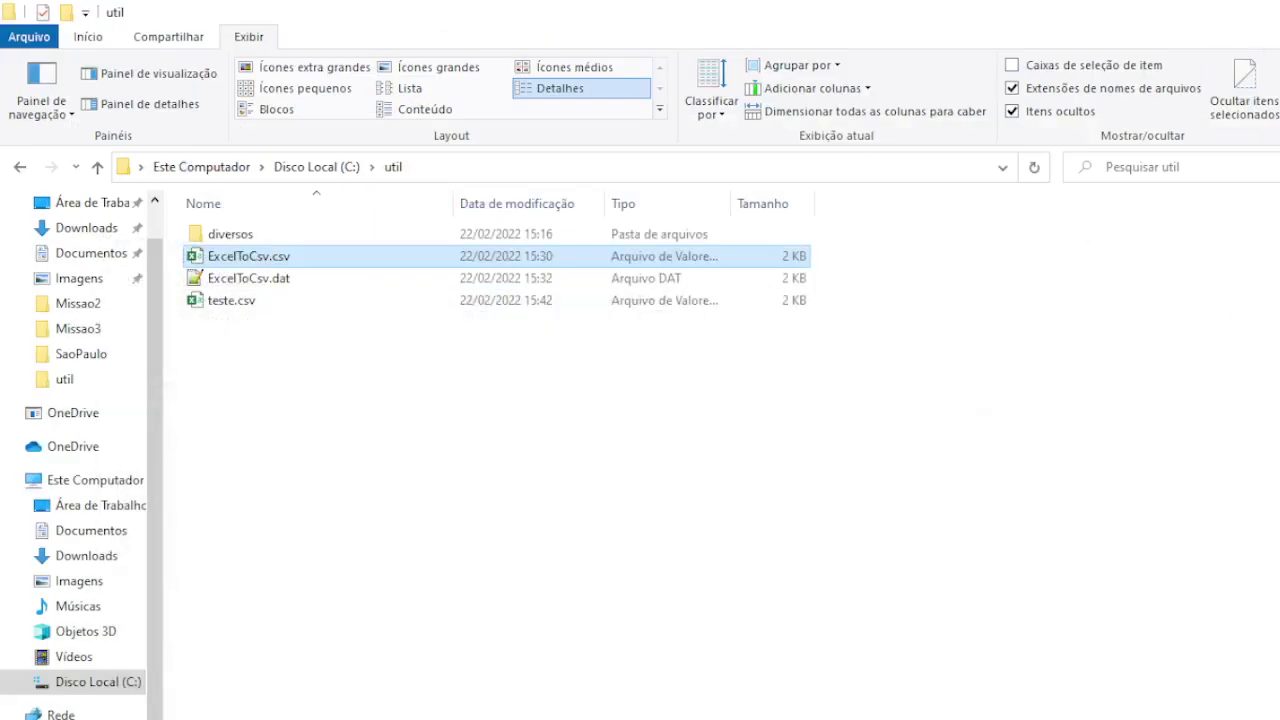
{"action": "left_click", "coordinate": [505, 675]}
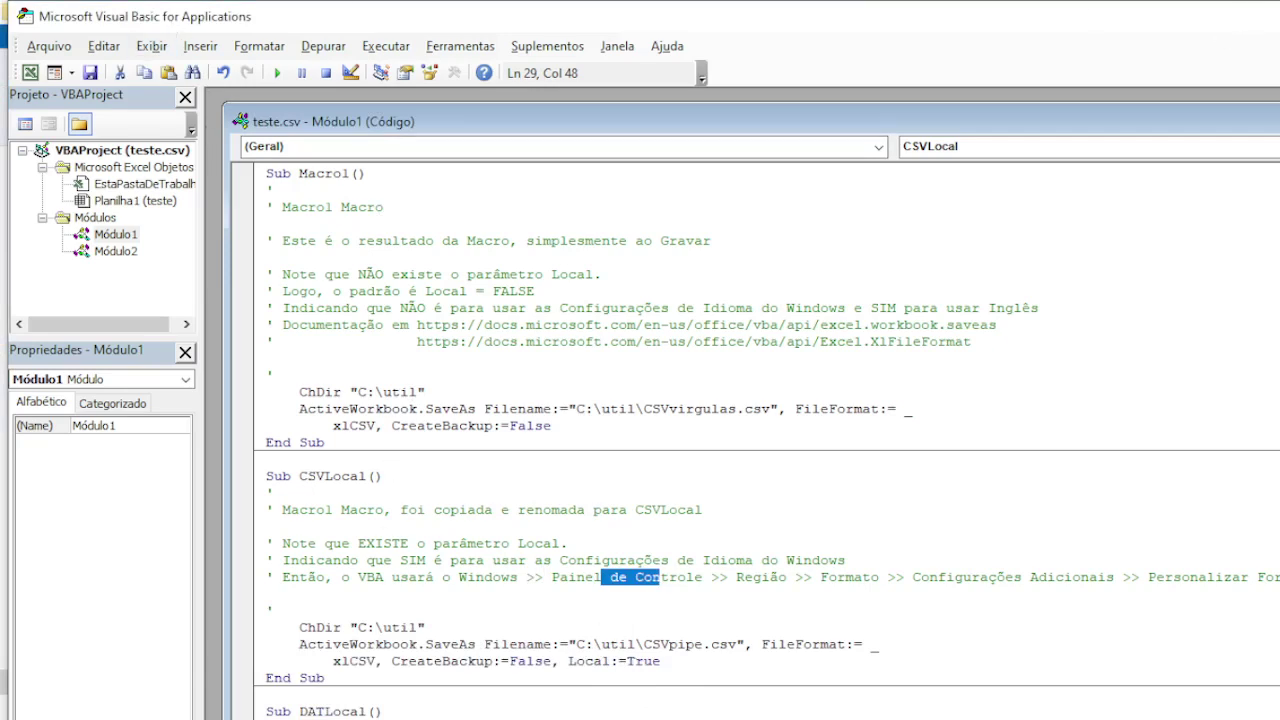
{"action": "left_click", "coordinate": [1240, 20]}
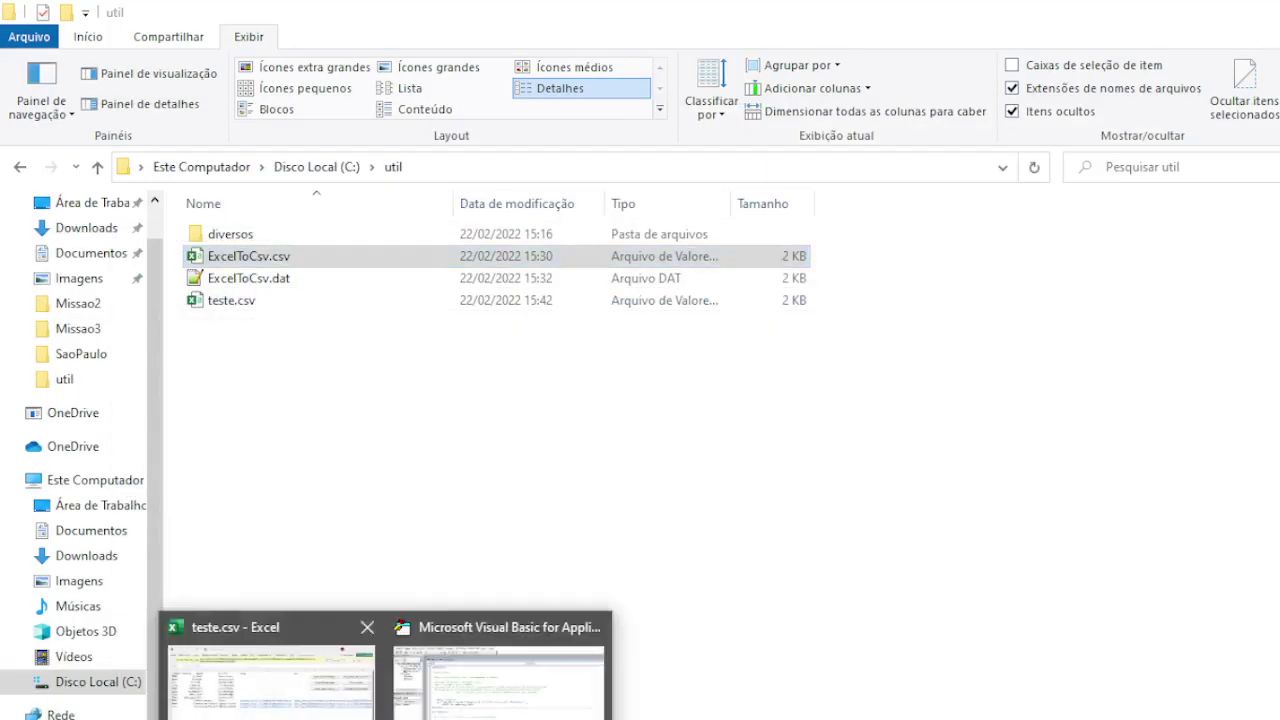
{"action": "left_click", "coordinate": [410, 660]}
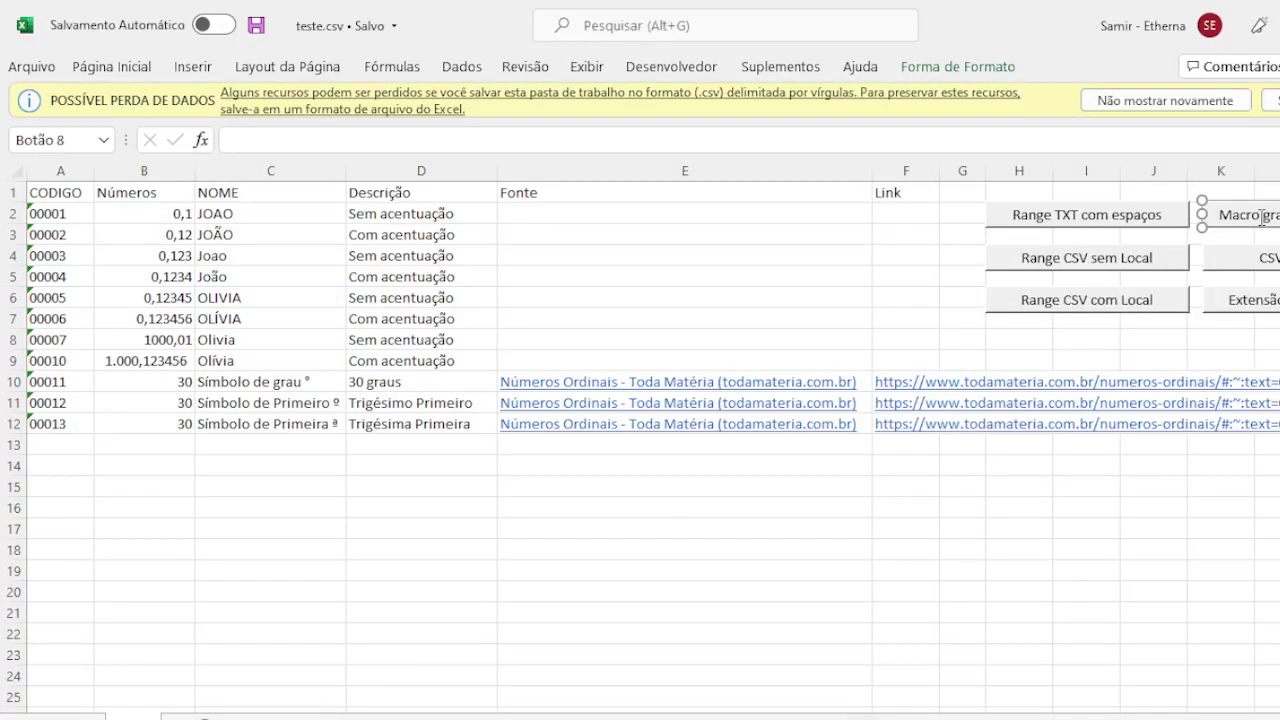
{"action": "left_click", "coordinate": [934, 230]}
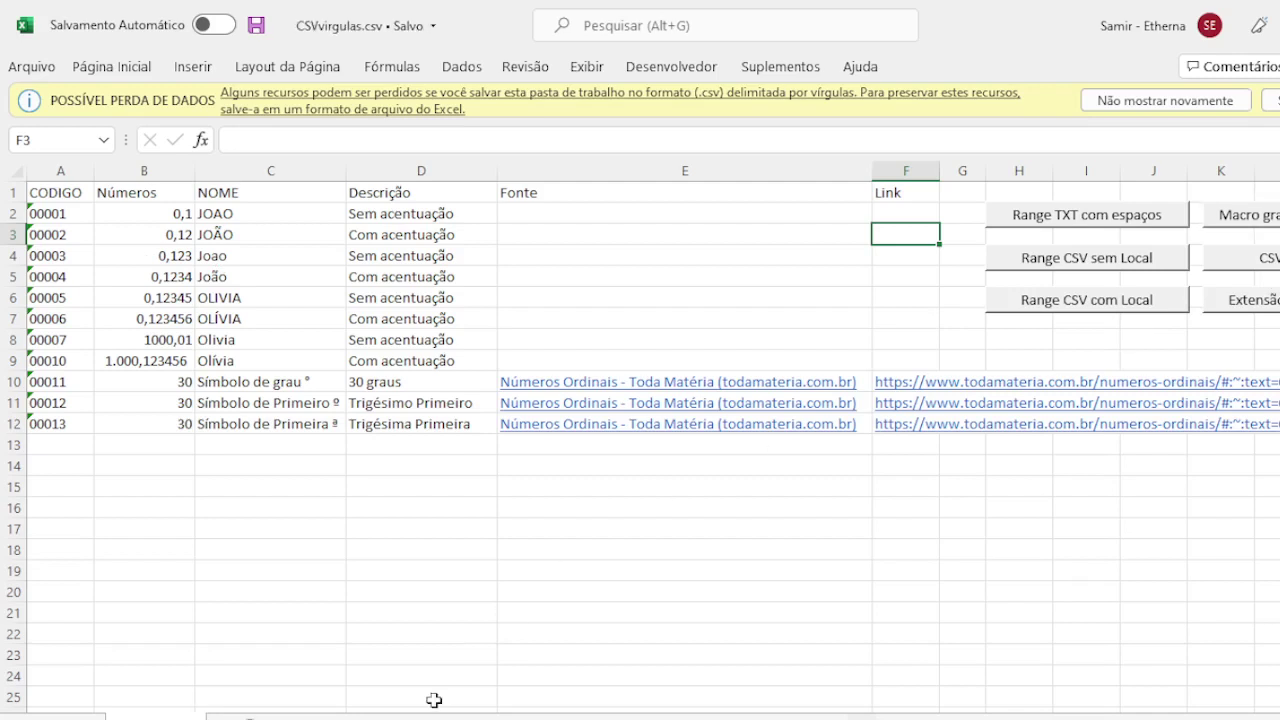
Check CSVvirgulas.csv in the util folder, then run the recorded macro in Excel again, replacing the existing CSVvirgulas.csv.
{"action": "key", "text": "alt+Tab"}
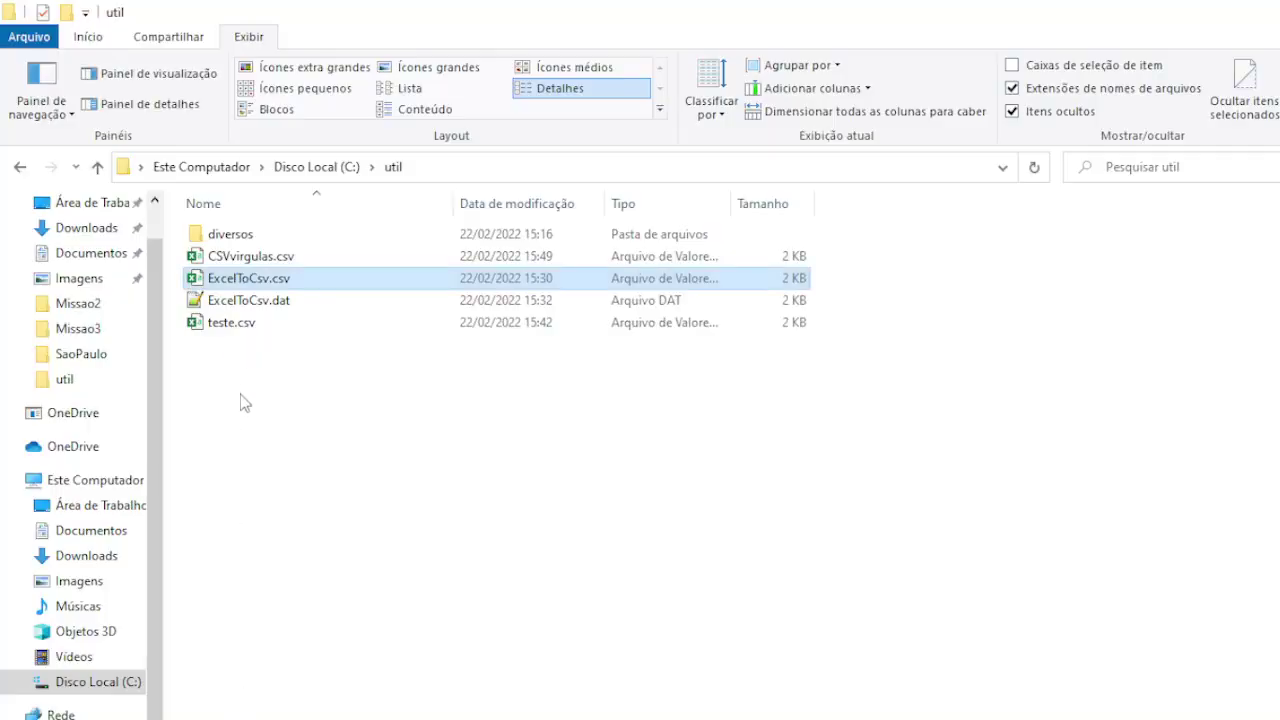
{"action": "left_click", "coordinate": [253, 260]}
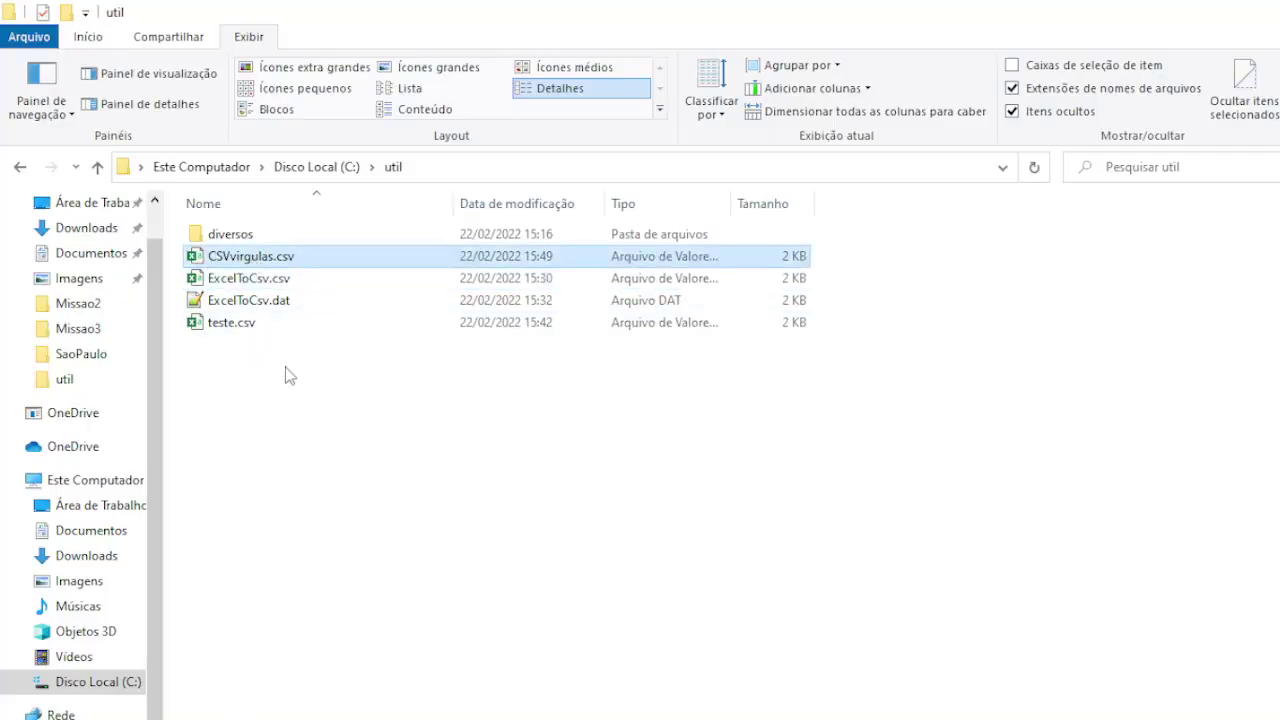
{"action": "key", "text": "alt+Tab"}
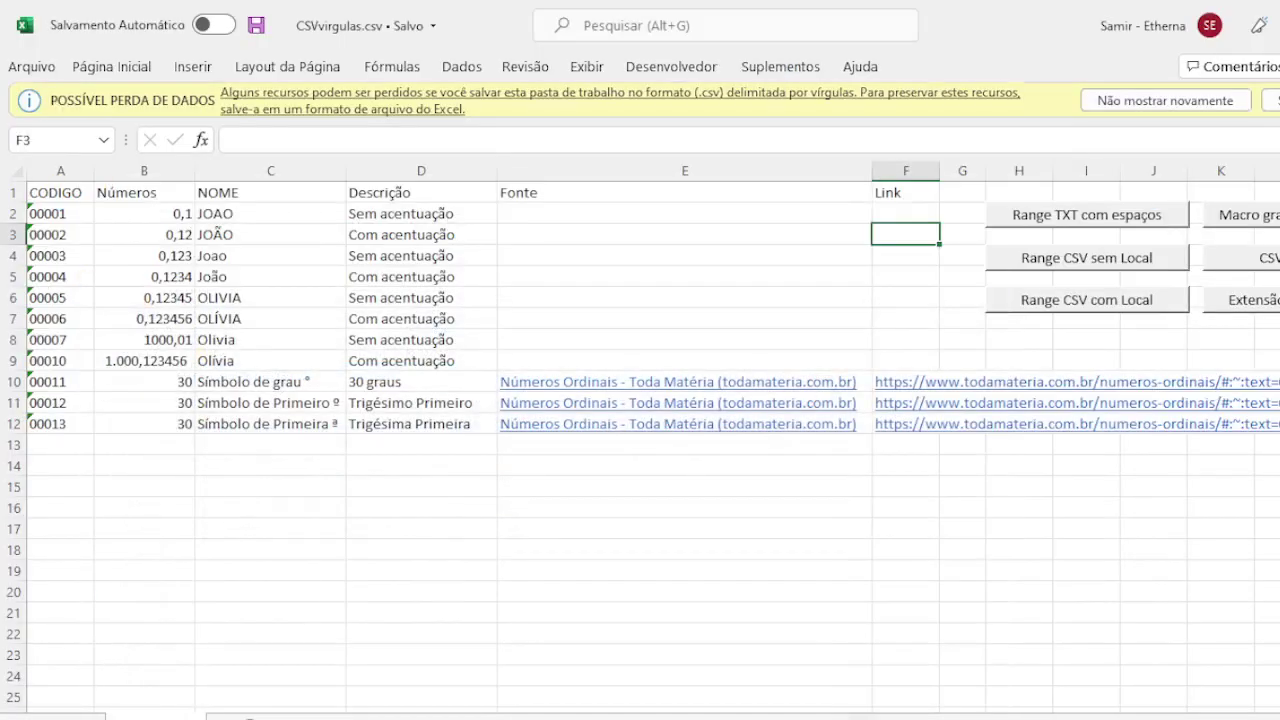
{"action": "left_click", "coordinate": [1136, 262]}
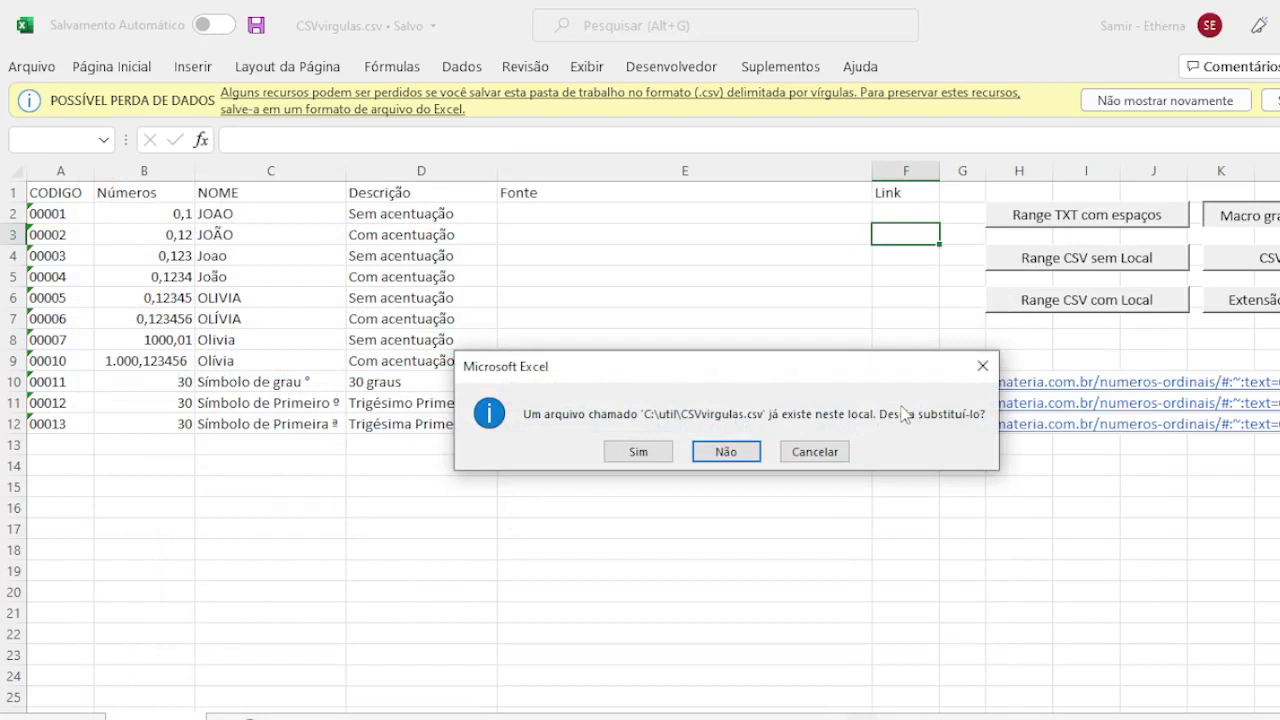
{"action": "left_click", "coordinate": [638, 452]}
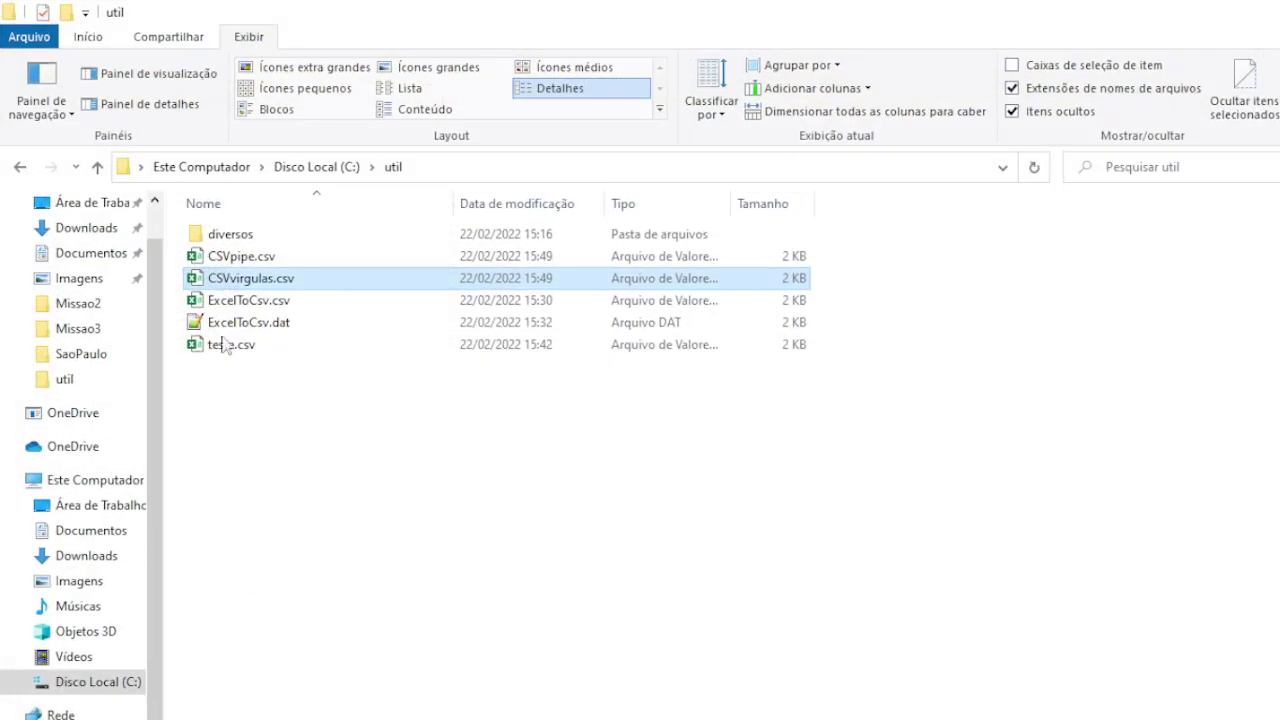
Select CSVpipe.csv in the util folder, then rerun its export macro in Excel and replace the existing CSVpipe.csv.
{"action": "left_click", "coordinate": [257, 262]}
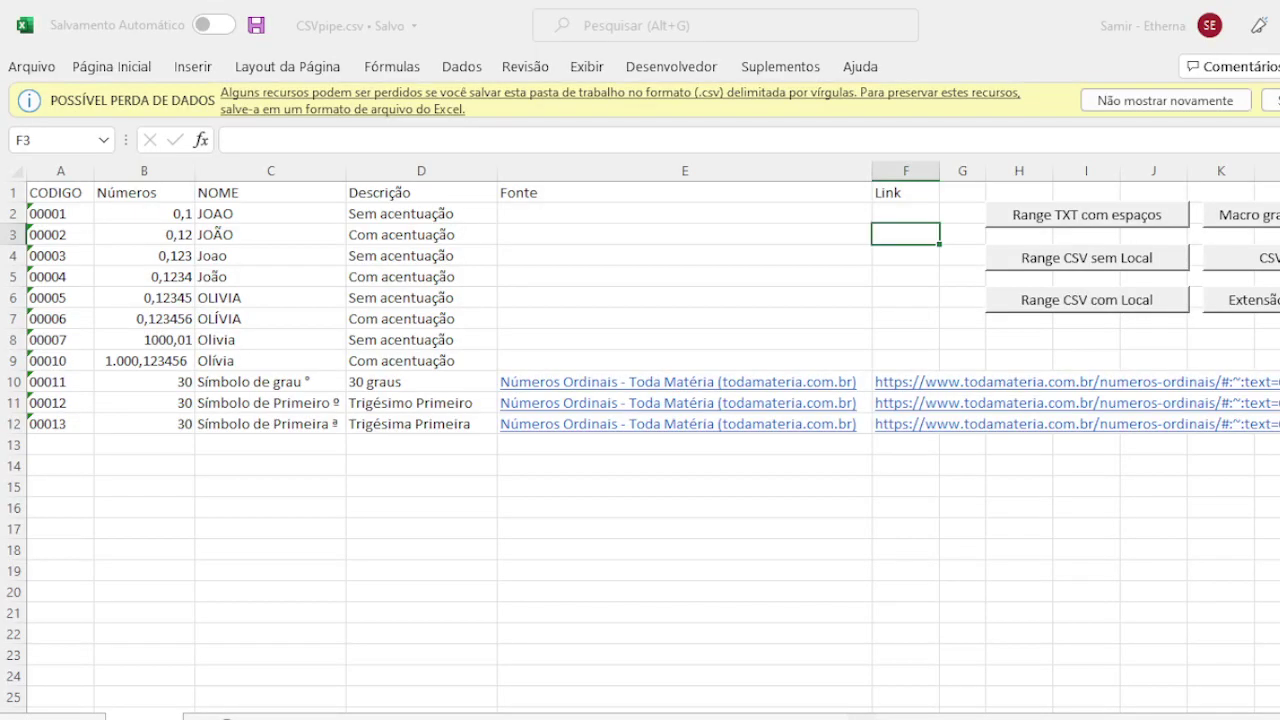
{"action": "left_click", "coordinate": [1225, 266]}
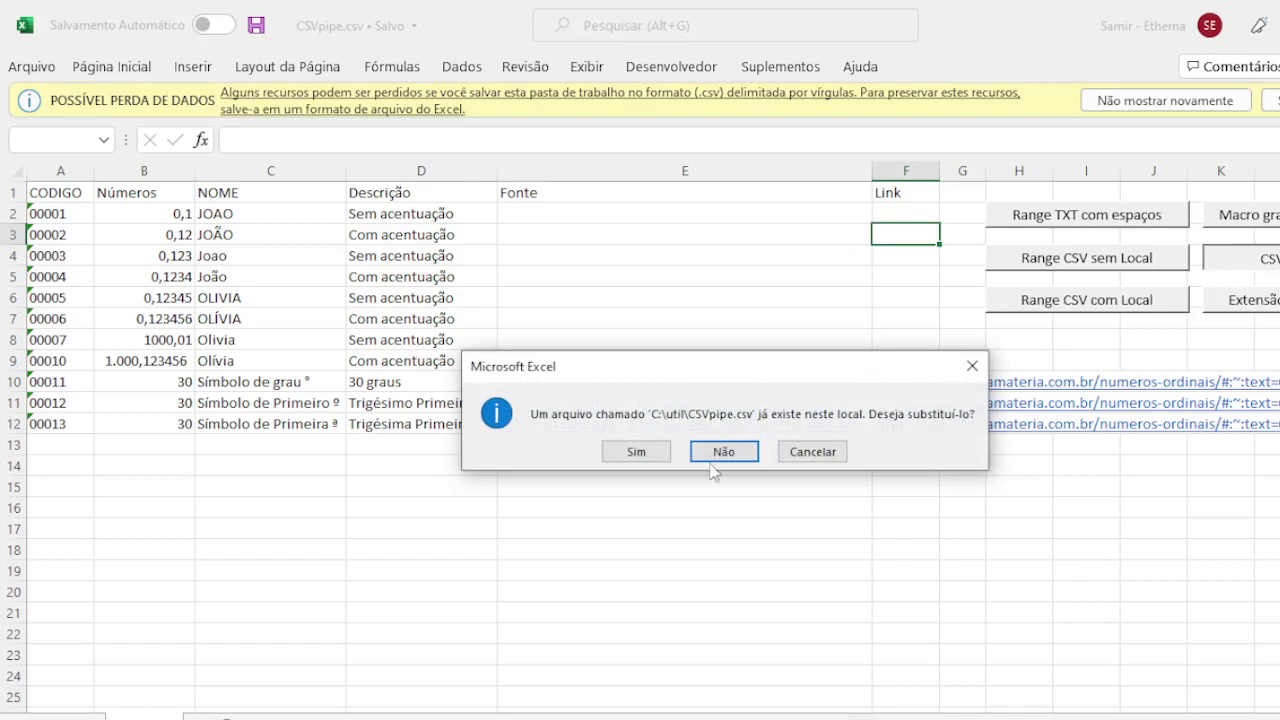
{"action": "left_click", "coordinate": [634, 452]}
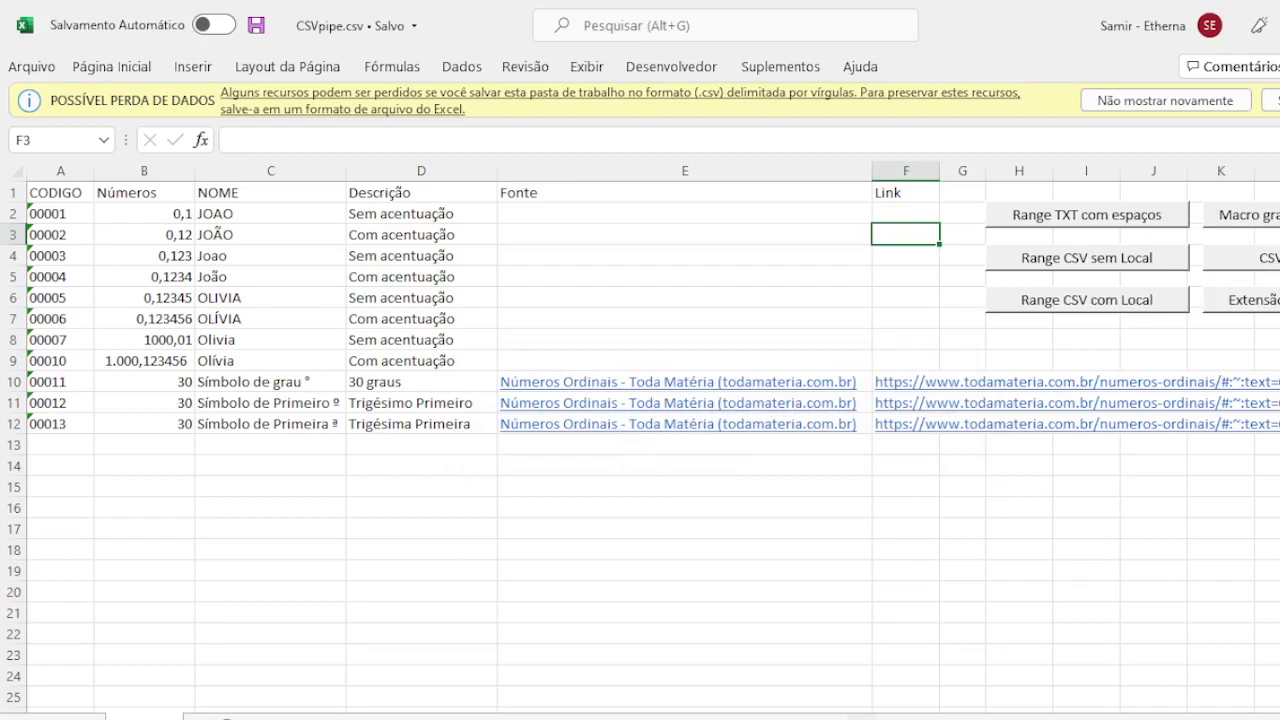
Open CSVvirgulas.csv and CSVpipe.csv from the util folder in Notepad++.
{"action": "left_click", "coordinate": [271, 689]}
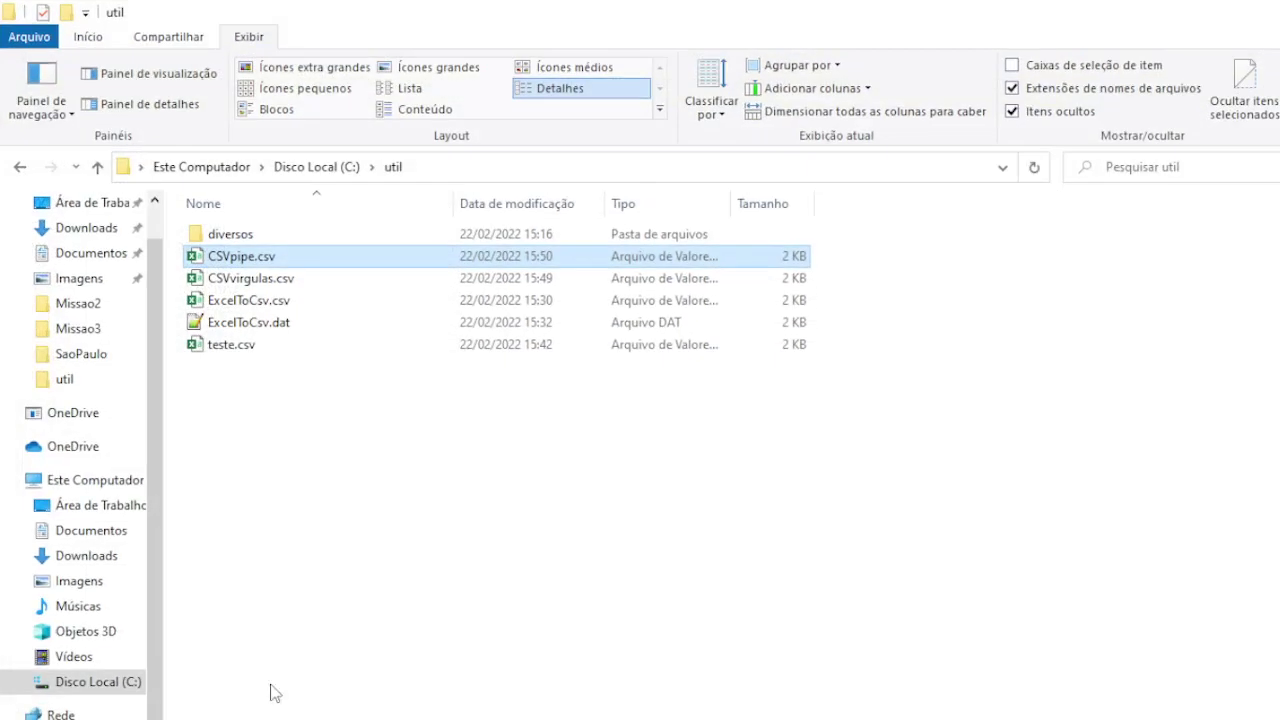
{"action": "right_click", "coordinate": [299, 278]}
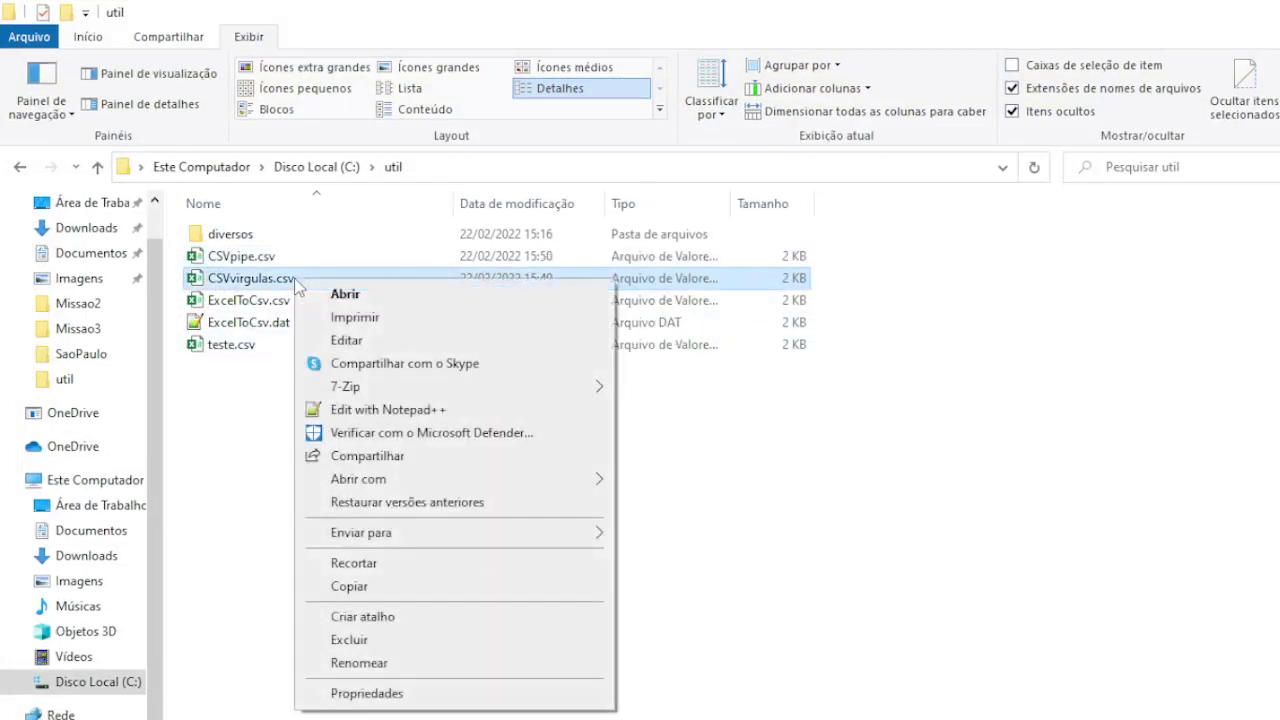
{"action": "left_click", "coordinate": [399, 414]}
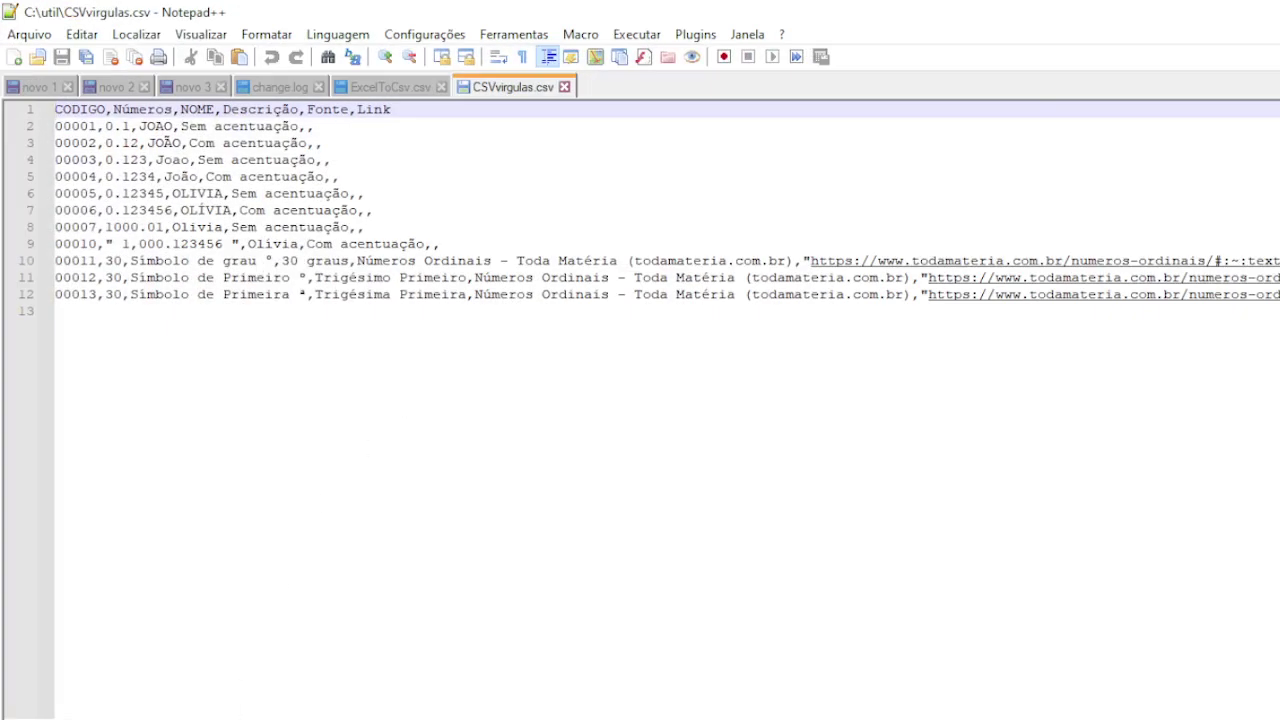
{"action": "key", "text": "alt+Tab"}
{"action": "right_click", "coordinate": [258, 257]}
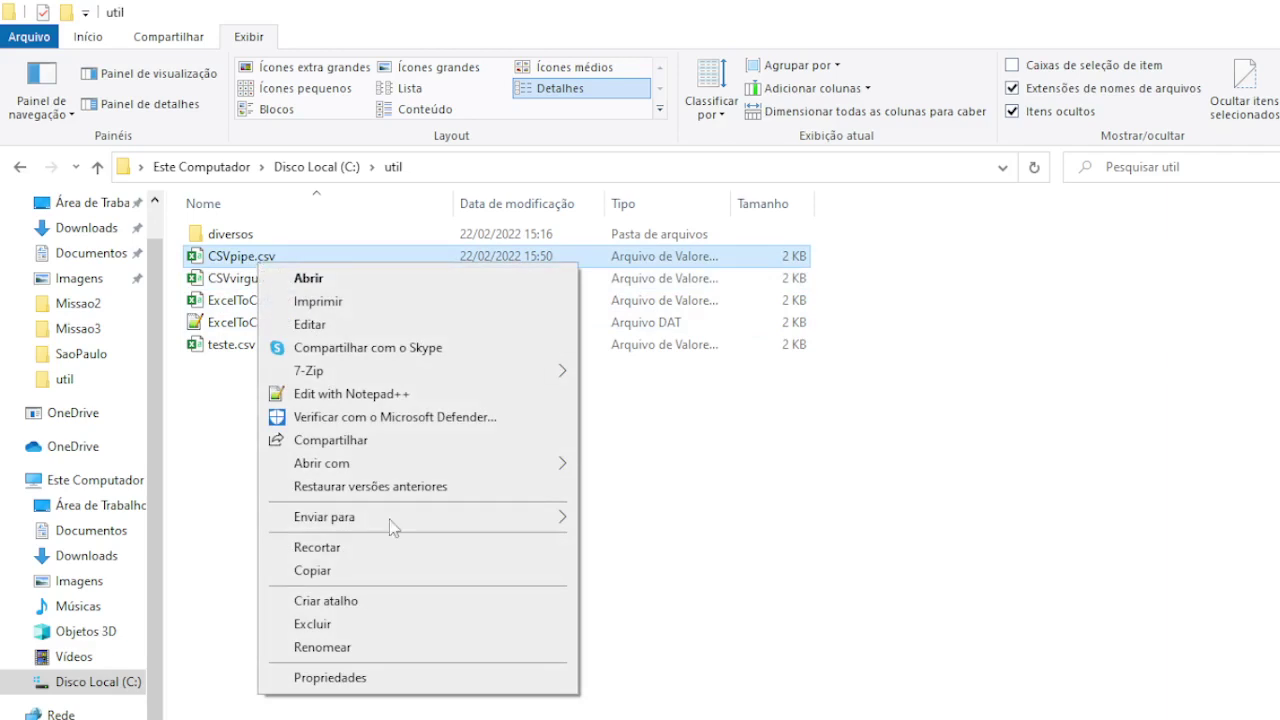
{"action": "left_click", "coordinate": [362, 396]}
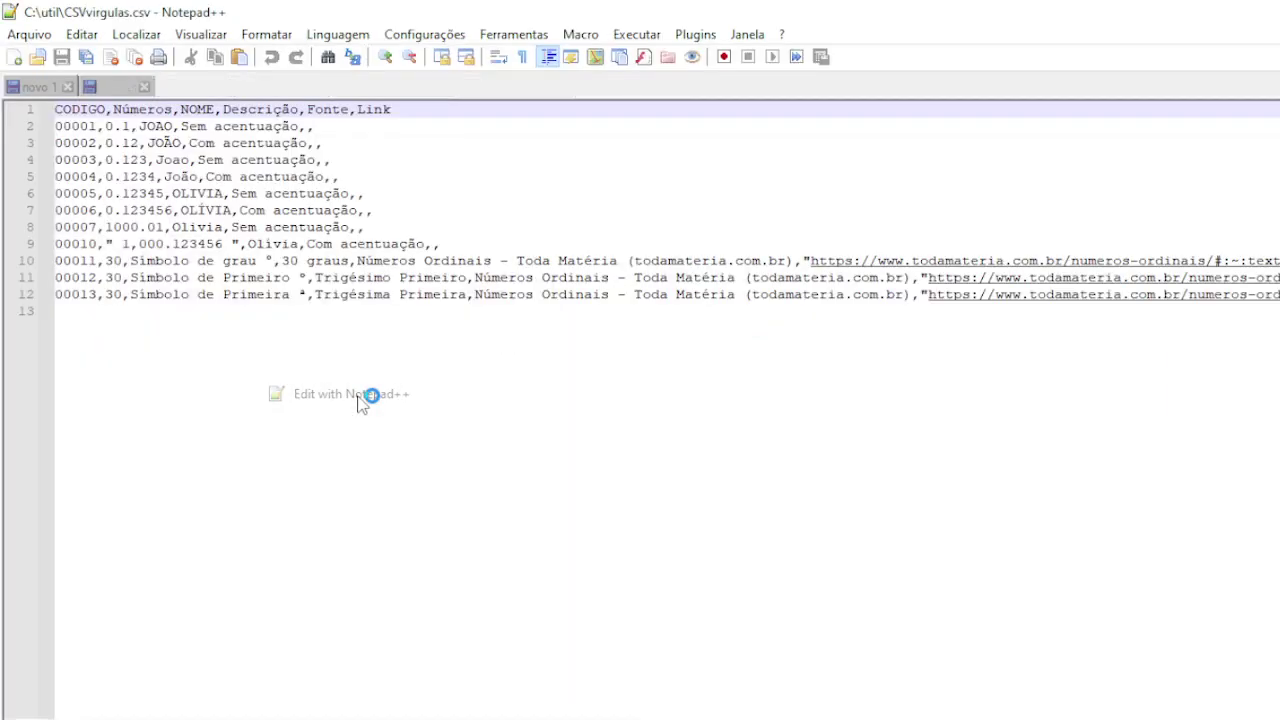
Examine the separators and decimal symbols in CSVvirgulas.csv, highlighting number values on lines 2, 4 and 8.
{"action": "left_click", "coordinate": [507, 92]}
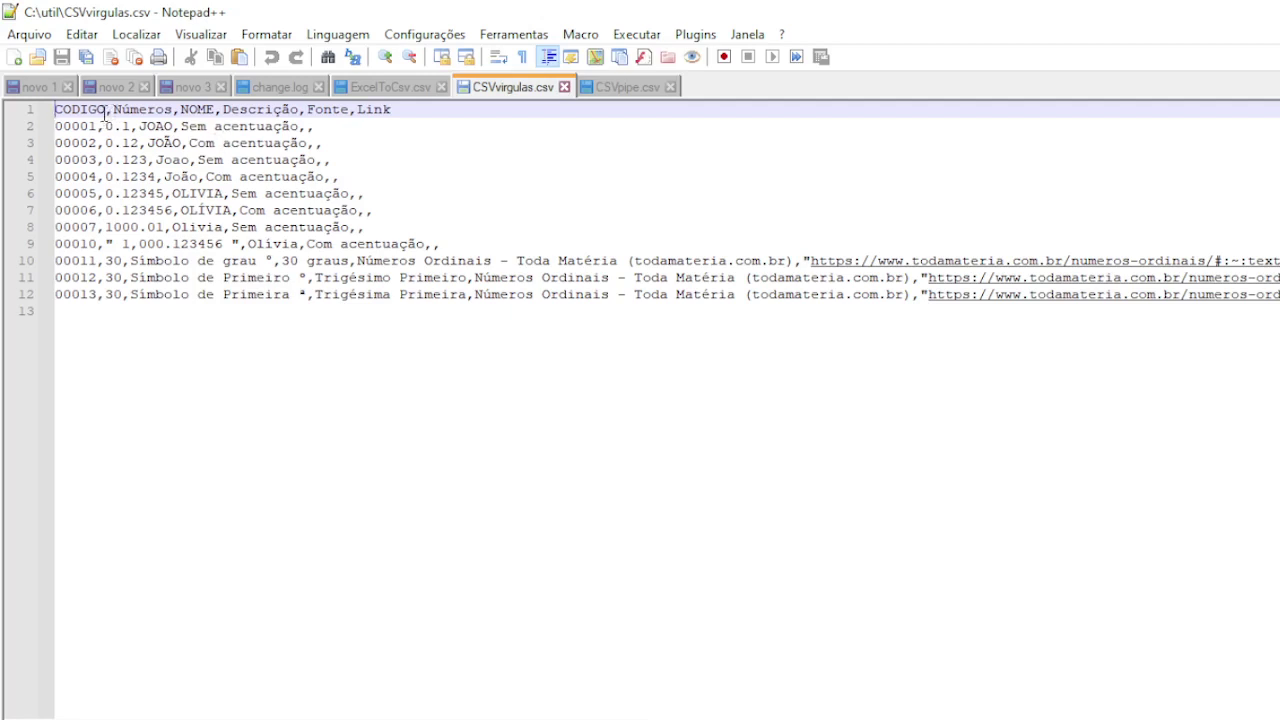
{"action": "mouse_move", "coordinate": [113, 109]}
{"action": "left_mouse_down"}
{"action": "mouse_move", "coordinate": [105, 126]}
{"action": "mouse_move", "coordinate": [122, 126]}
{"action": "left_mouse_up"}
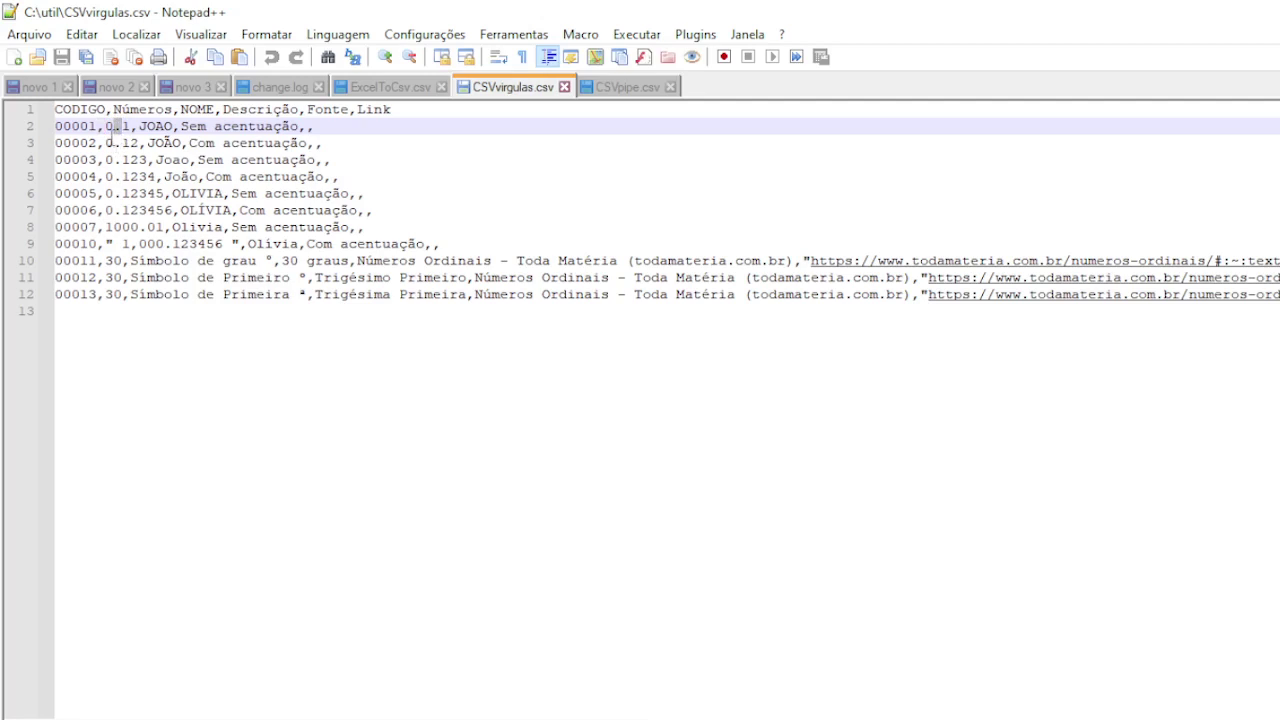
{"action": "left_click", "coordinate": [110, 143]}
{"action": "left_click_drag", "start_coordinate": [106, 126], "coordinate": [148, 160]}
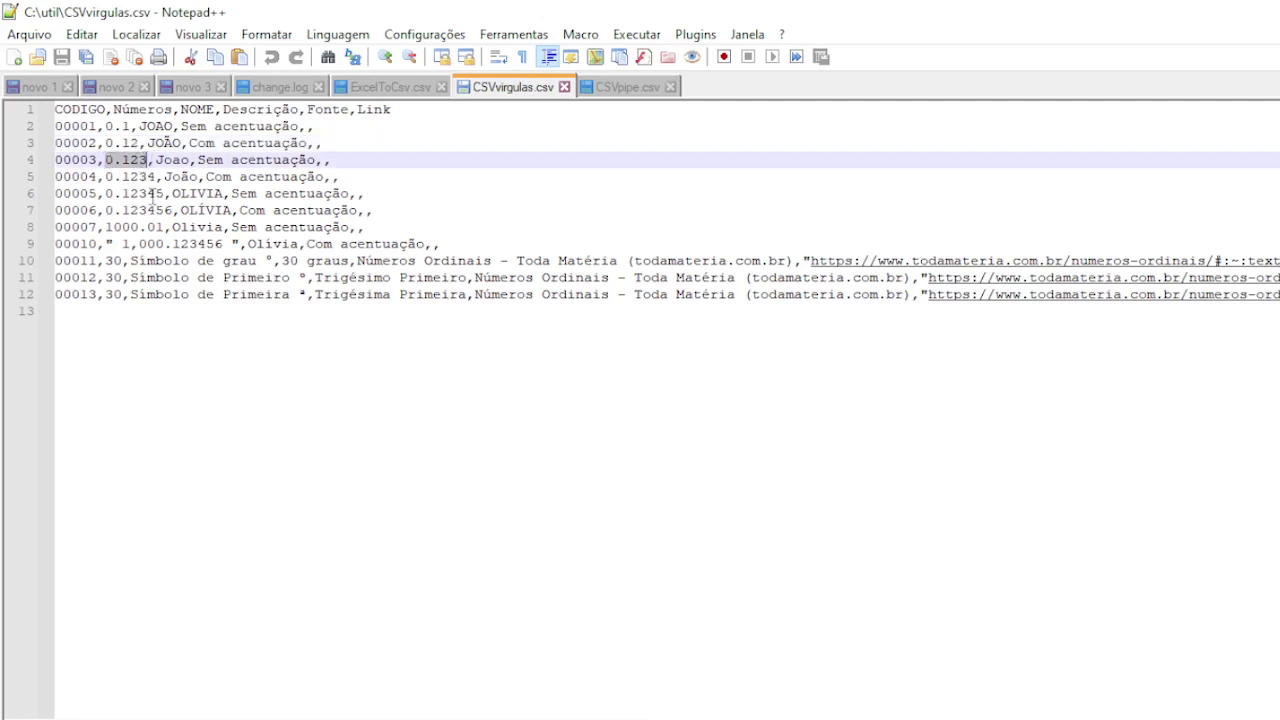
{"action": "left_click", "coordinate": [106, 227]}
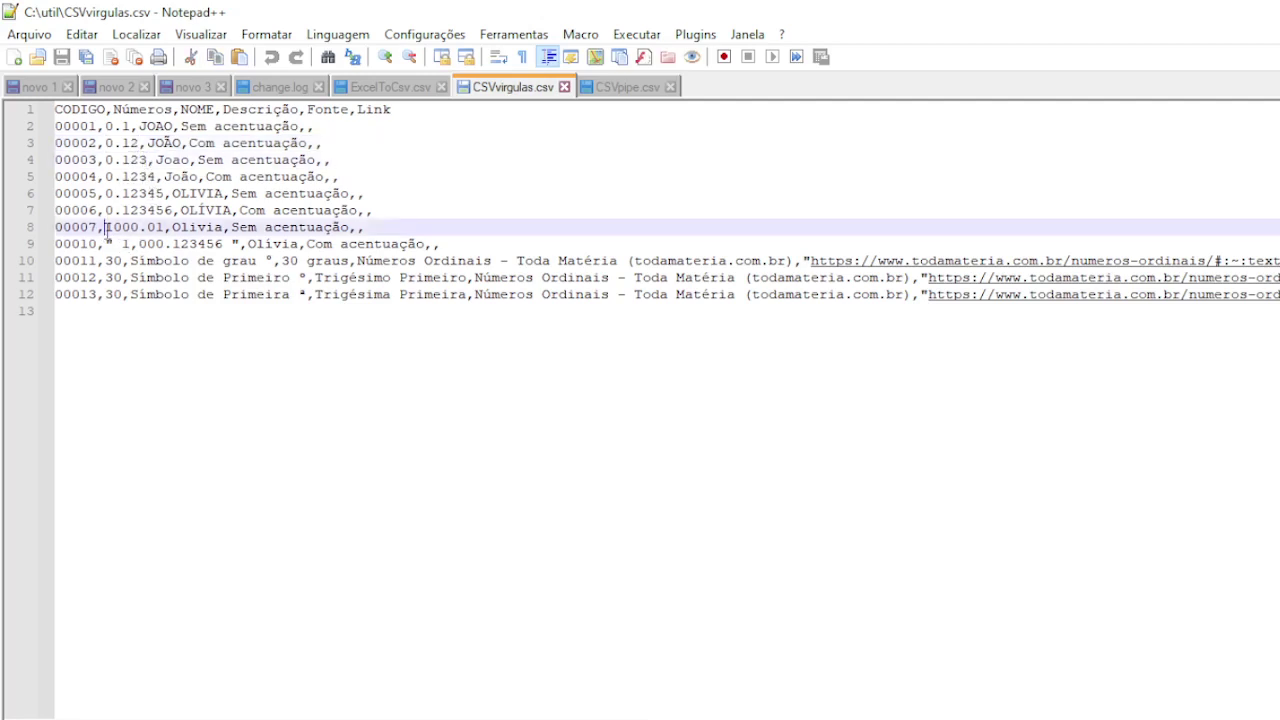
{"action": "left_click_drag", "start_coordinate": [106, 227], "coordinate": [166, 228]}
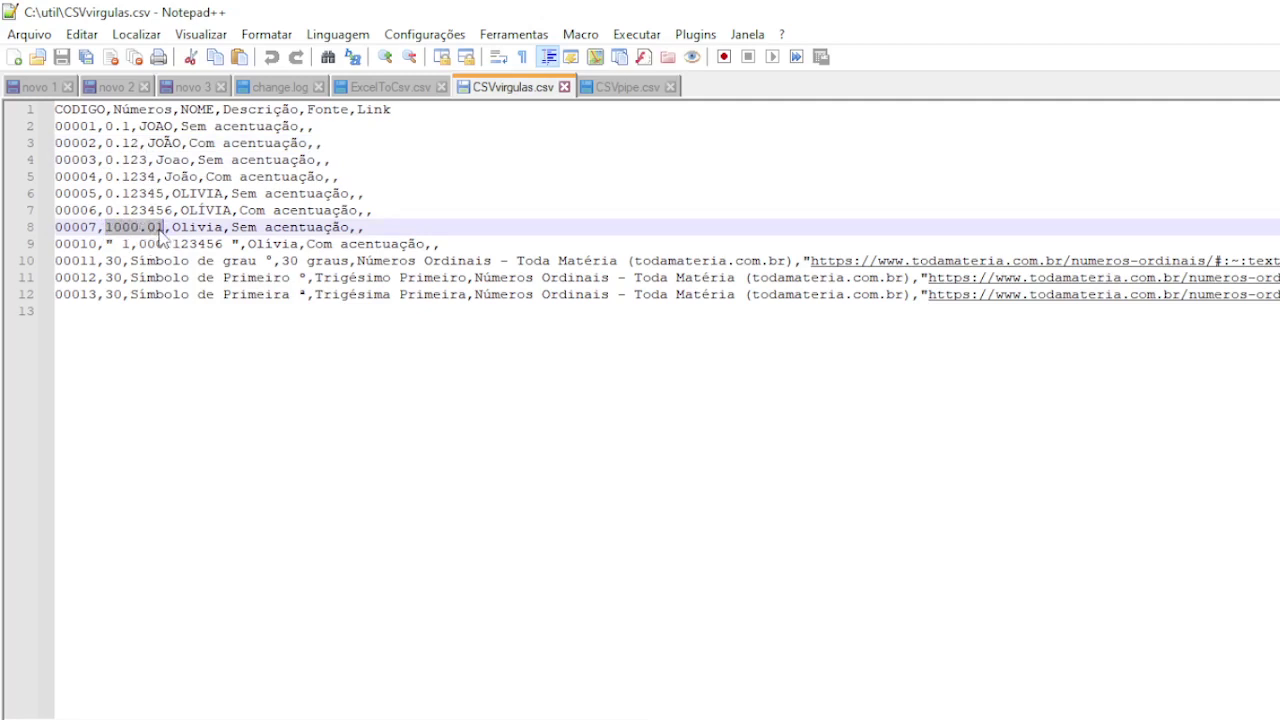
{"action": "type", "text": ","}
Highlight the quoted number in record 00010 of CSVvirgulas.csv and examine its thousands separator and surrounding spaces.
{"action": "left_click", "coordinate": [117, 245]}
{"action": "key", "text": "Delete"}
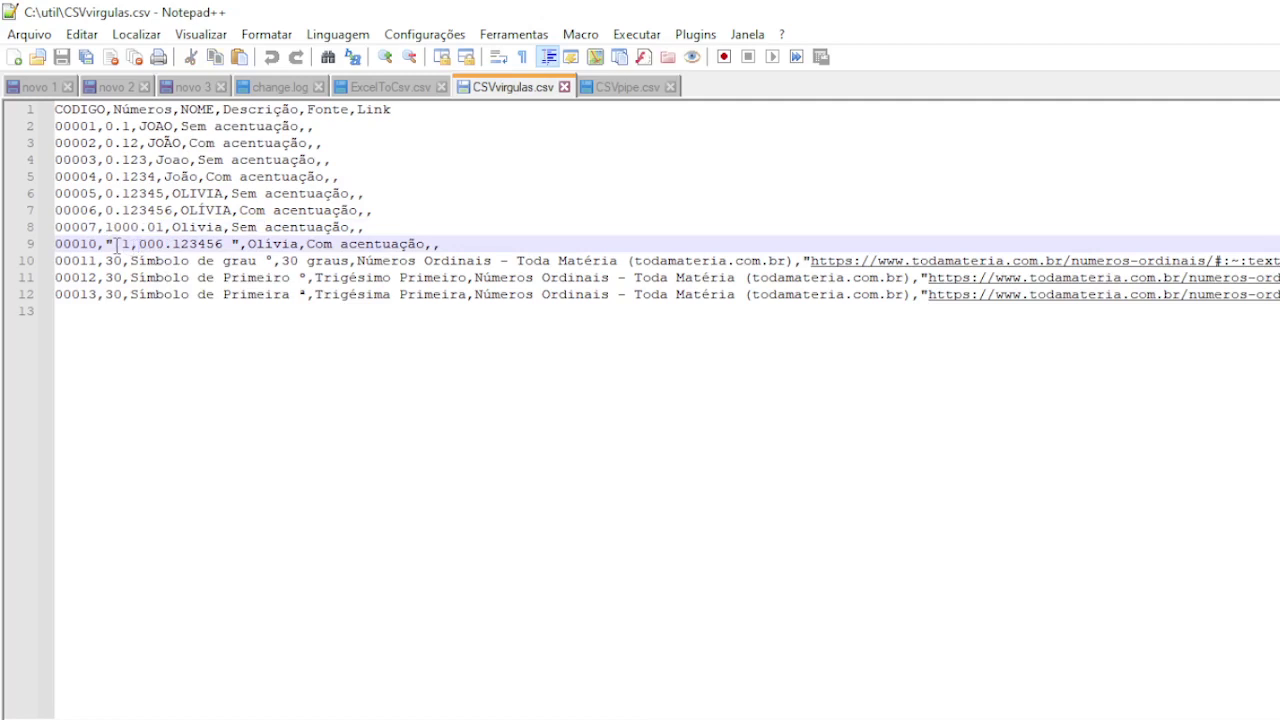
{"action": "left_click_drag", "start_coordinate": [115, 245], "coordinate": [232, 245]}
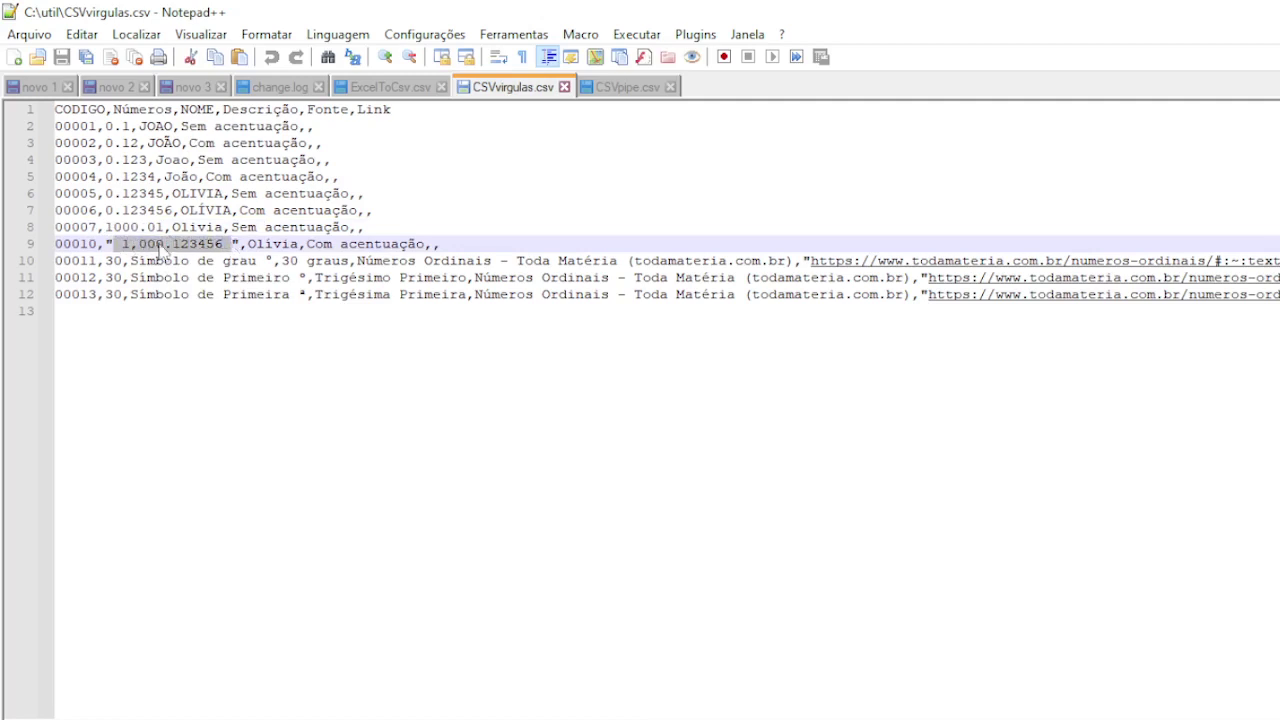
{"action": "left_click_drag", "start_coordinate": [106, 245], "coordinate": [242, 245]}
{"action": "left_click", "coordinate": [150, 244]}
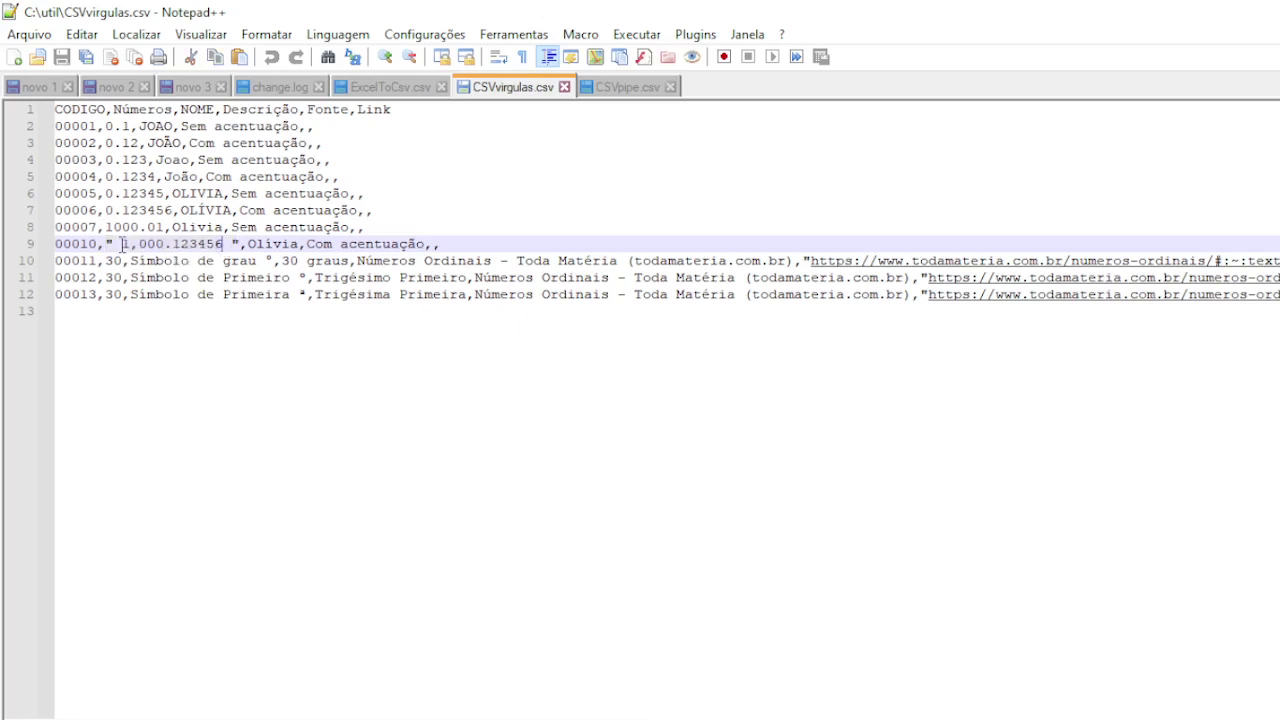
{"action": "double_click", "coordinate": [117, 244]}
{"action": "double_click", "coordinate": [229, 244]}
Examine the field separators, decimal symbols and the spaces around the number in record 00010 of CSVpipe.csv.
{"action": "left_click", "coordinate": [627, 87]}
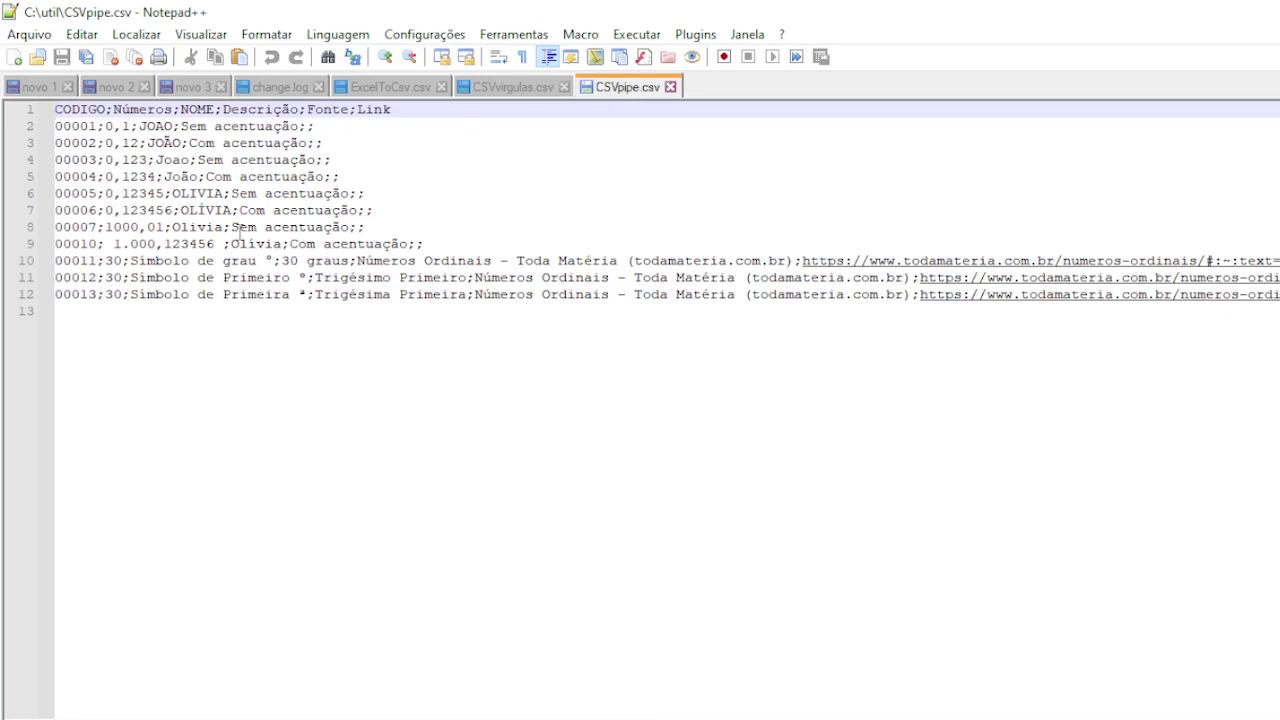
{"action": "double_click", "coordinate": [110, 109]}
{"action": "double_click", "coordinate": [108, 127]}
{"action": "left_click_drag", "start_coordinate": [118, 131], "coordinate": [140, 145]}
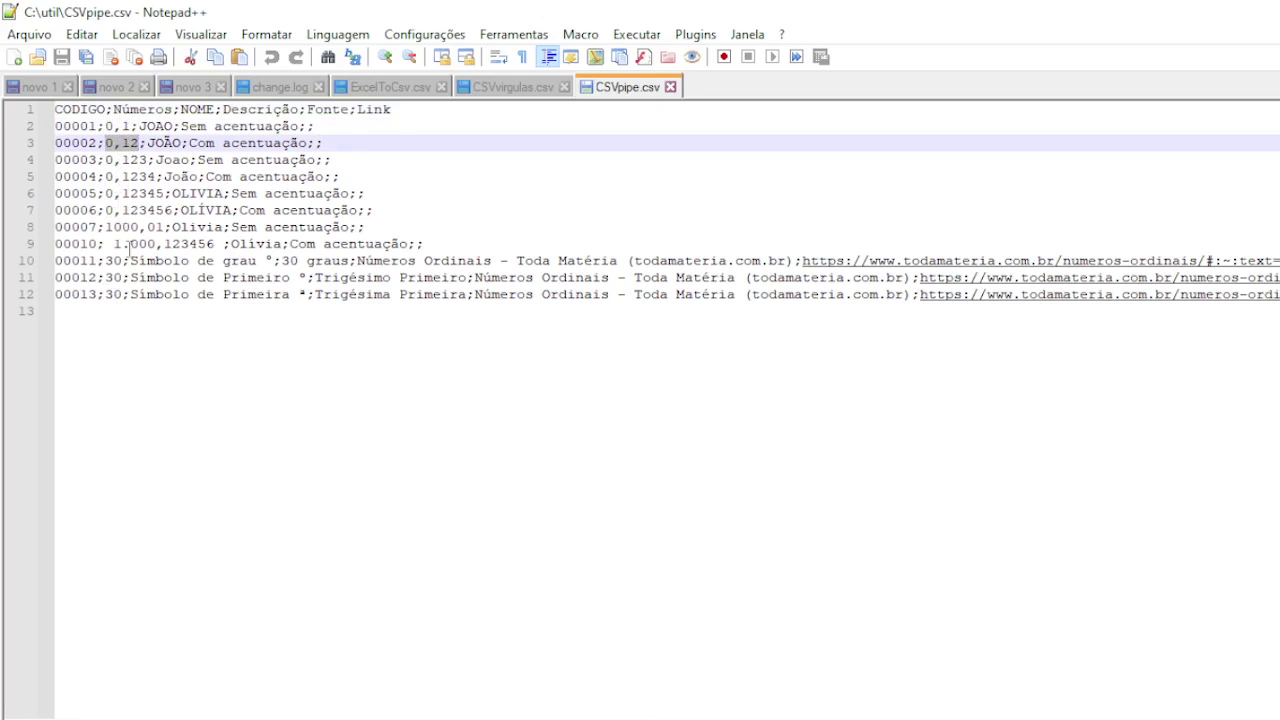
{"action": "left_click_drag", "start_coordinate": [122, 244], "coordinate": [135, 246]}
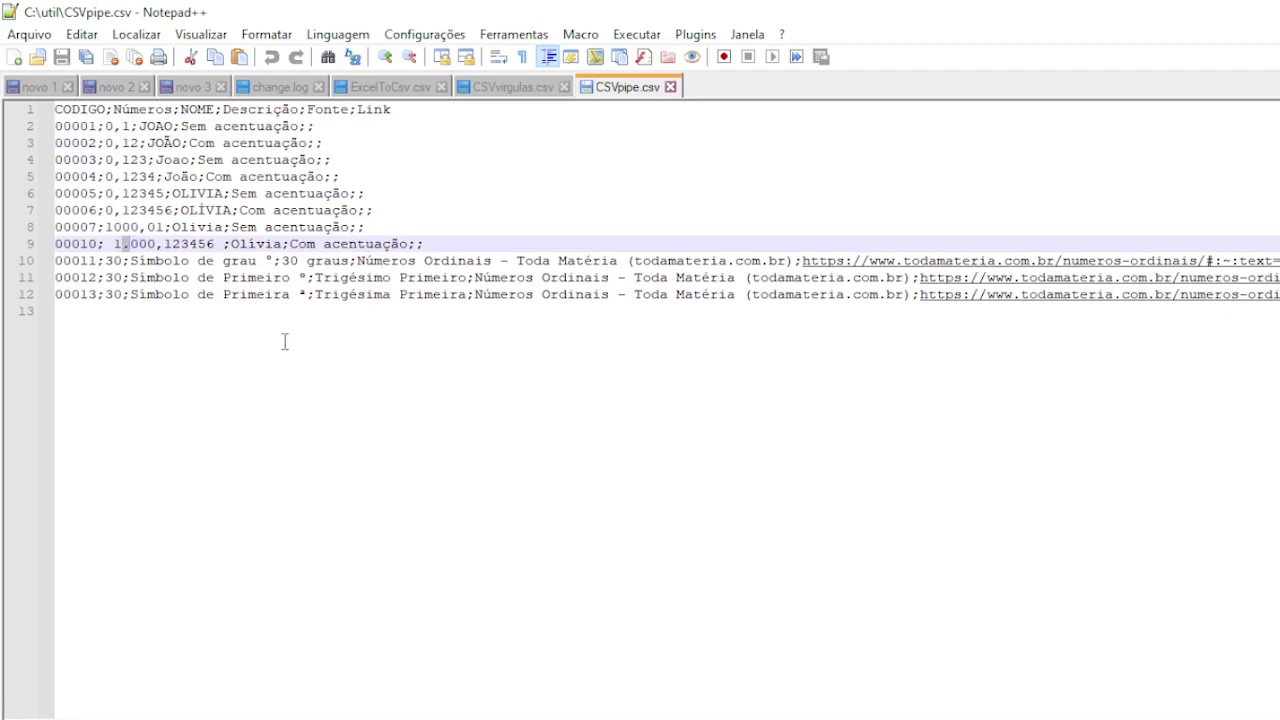
{"action": "key", "text": "Left"}
{"action": "key", "text": "Left"}
{"action": "key", "text": "Left"}
{"action": "key", "text": "Right"}
{"action": "key", "text": "Right"}
{"action": "key", "text": "Right"}
{"action": "key", "text": "Right"}
{"action": "key", "text": "Right"}
{"action": "key", "text": "Right"}
{"action": "key", "text": "Right"}
{"action": "key", "text": "Right"}
{"action": "key", "text": "Right"}
{"action": "key", "text": "Right"}
{"action": "key", "text": "Right"}
{"action": "key", "text": "Right"}
{"action": "key", "text": "shift+Right"}
{"action": "key", "text": "Left"}
{"action": "key", "text": "Right"}
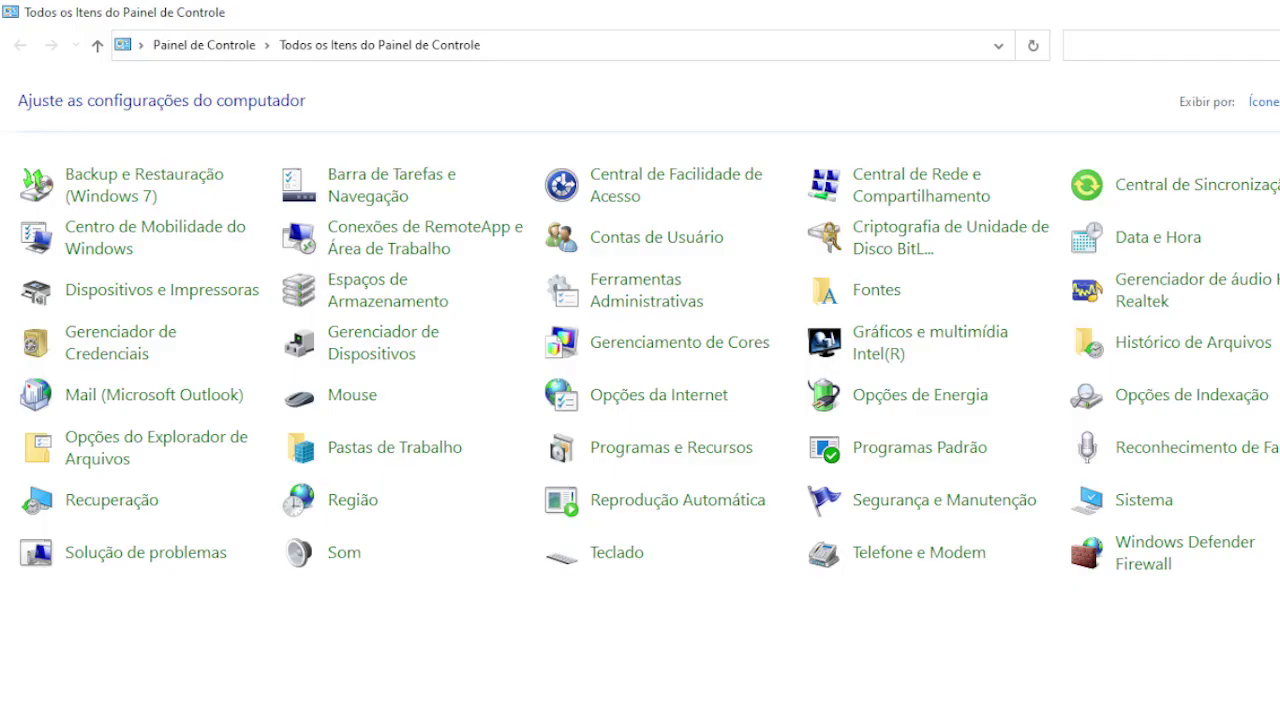
Open the Região settings in the Control Panel and bring up the additional number format settings.
{"action": "left_click", "coordinate": [354, 501]}
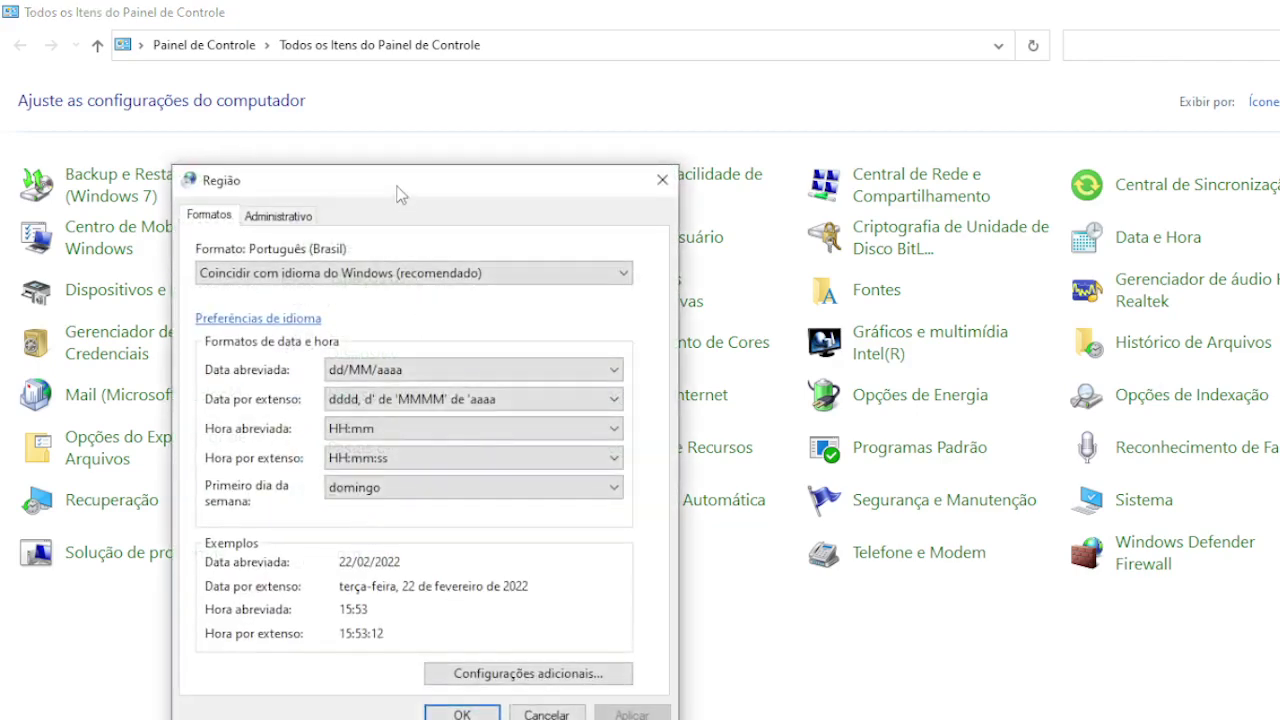
{"action": "left_click_drag", "start_coordinate": [397, 188], "coordinate": [413, 146]}
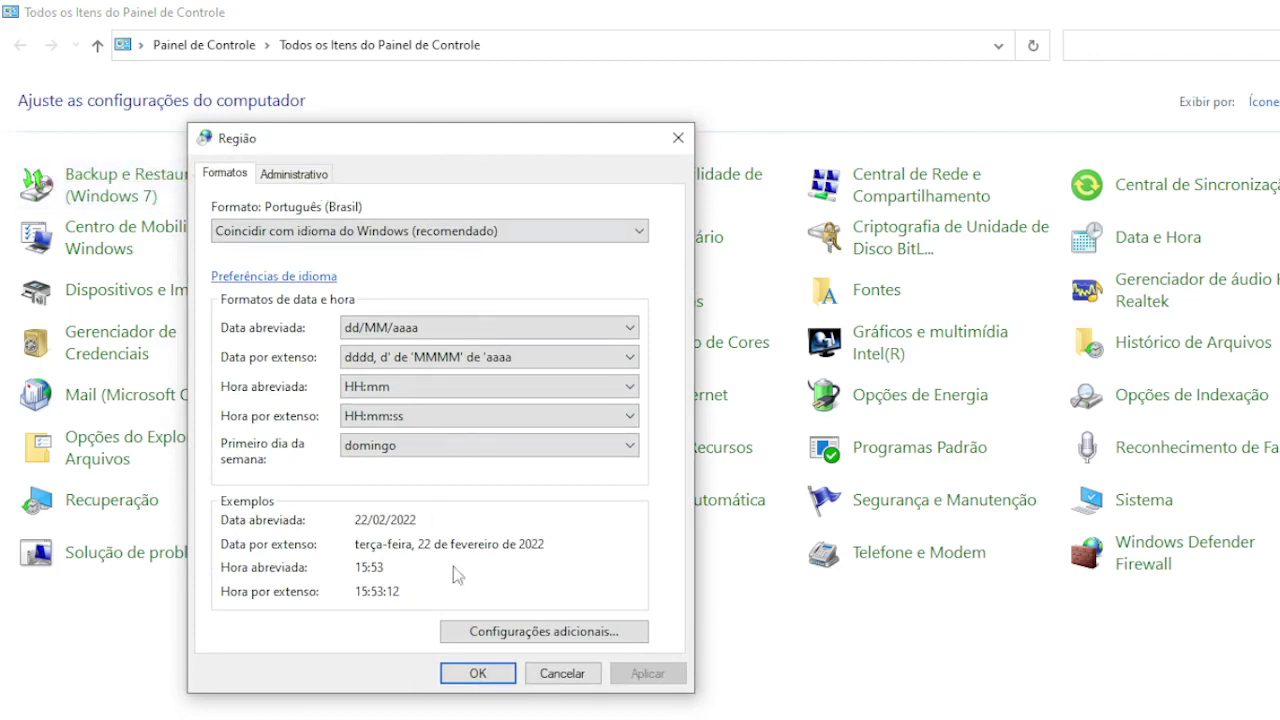
{"action": "left_click", "coordinate": [545, 634]}
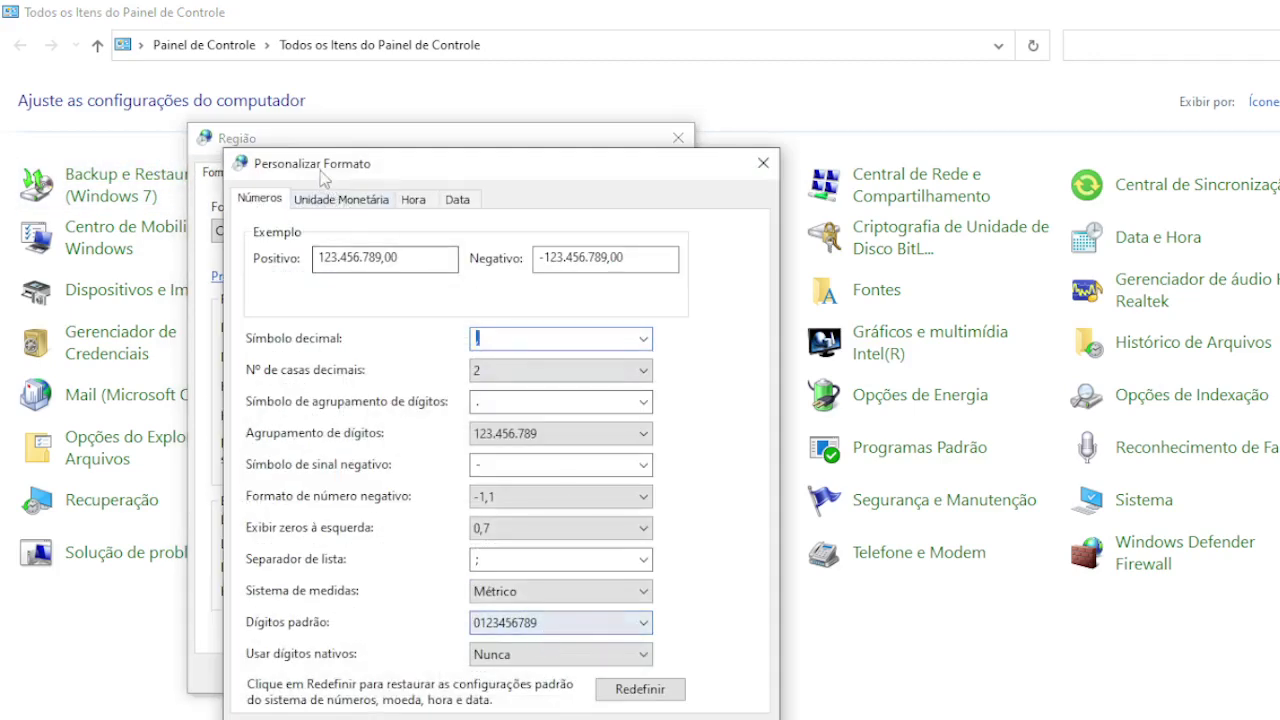
{"action": "left_click_drag", "start_coordinate": [317, 166], "coordinate": [517, 162]}
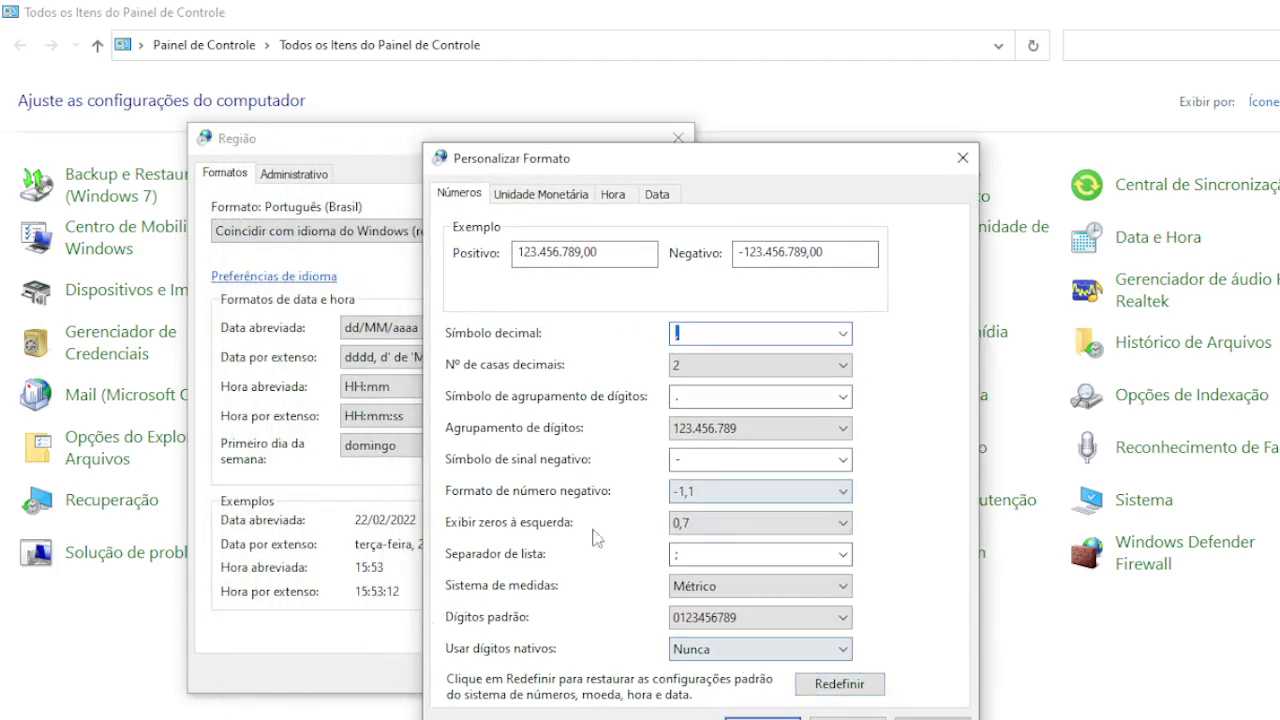
Set the Separador de lista to the pipe character | and confirm the format and Região dialogs.
{"action": "left_click", "coordinate": [714, 557]}
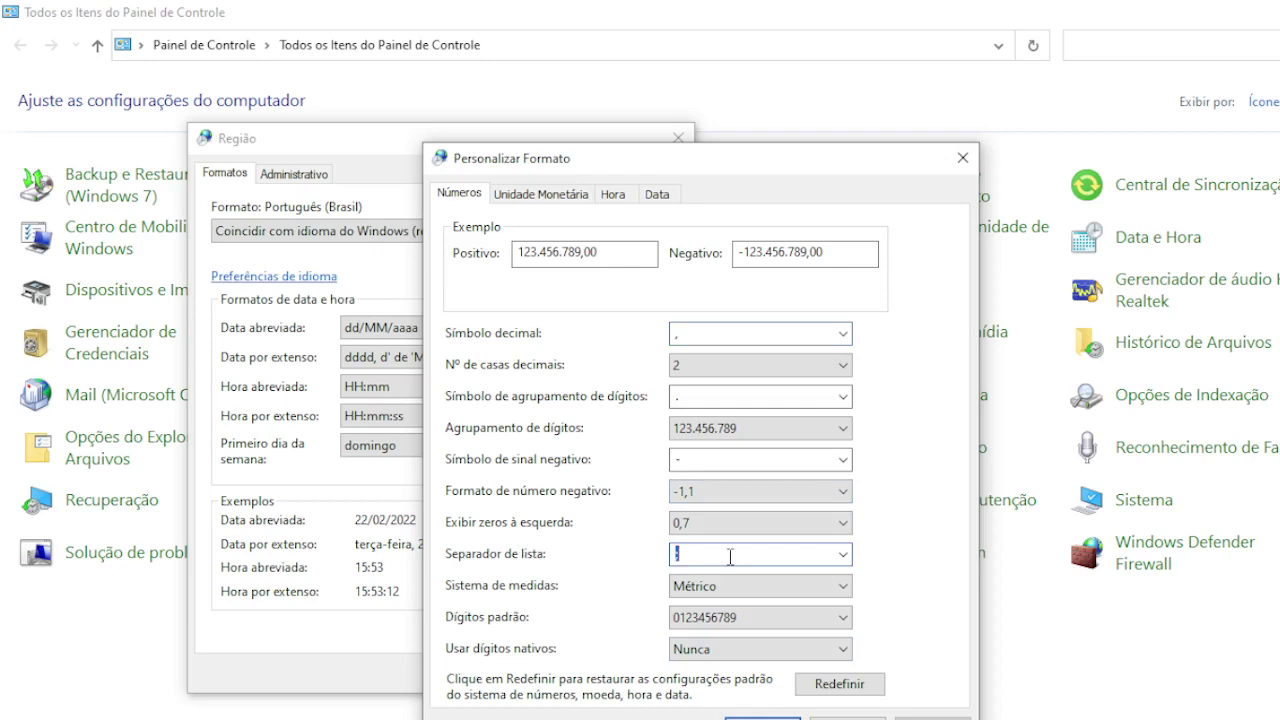
{"action": "key", "text": "BackSpace"}
{"action": "type", "text": ">"}
{"action": "key", "text": "BackSpace"}
{"action": "type", "text": "<"}
{"action": "key", "text": "BackSpace"}
{"action": "left_click", "coordinate": [762, 718]}
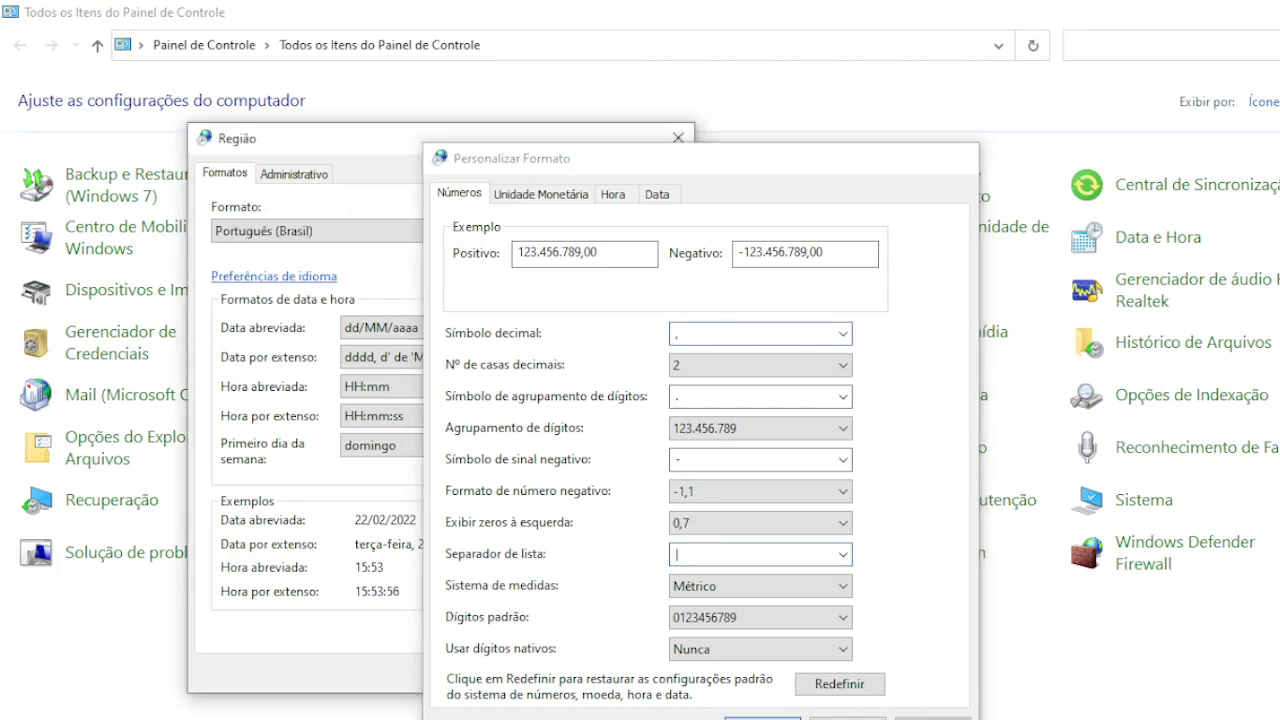
{"action": "left_click", "coordinate": [506, 676]}
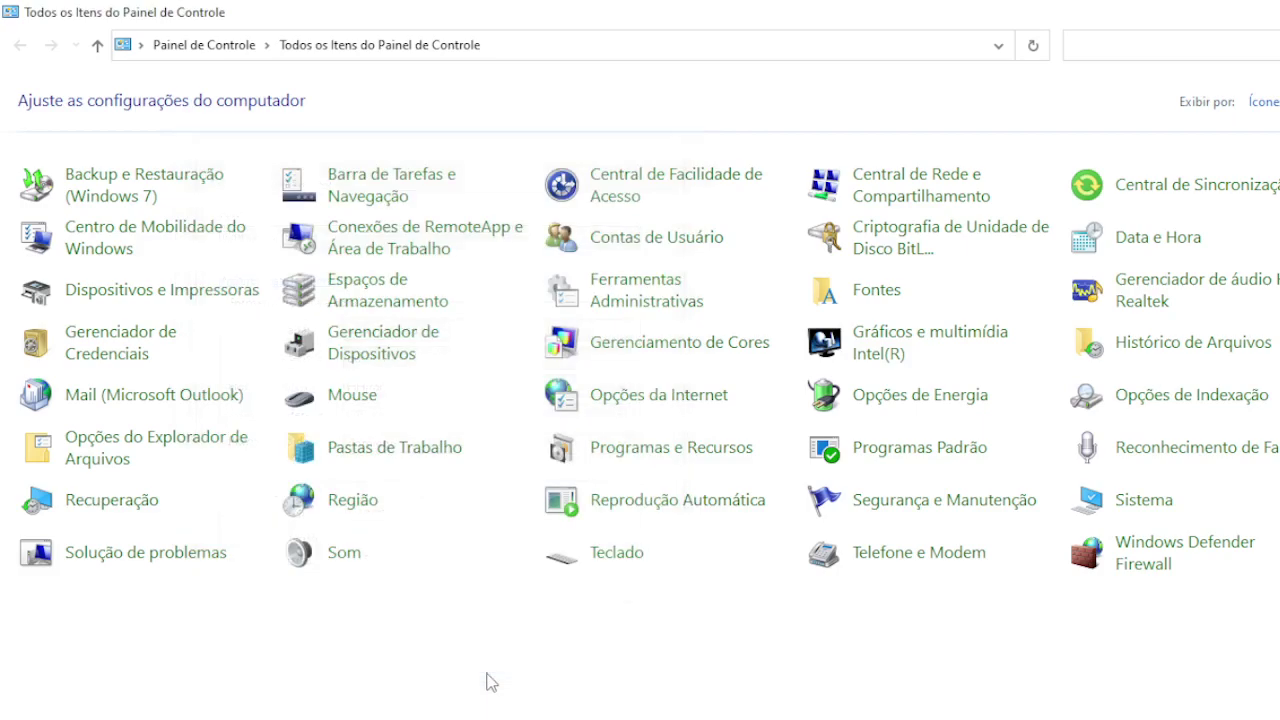
Switch to Excel and run the CSVLocal macro from the worksheet, replacing the existing C:\util\CSVpipe.csv.
{"action": "mouse_move", "coordinate": [385, 718]}
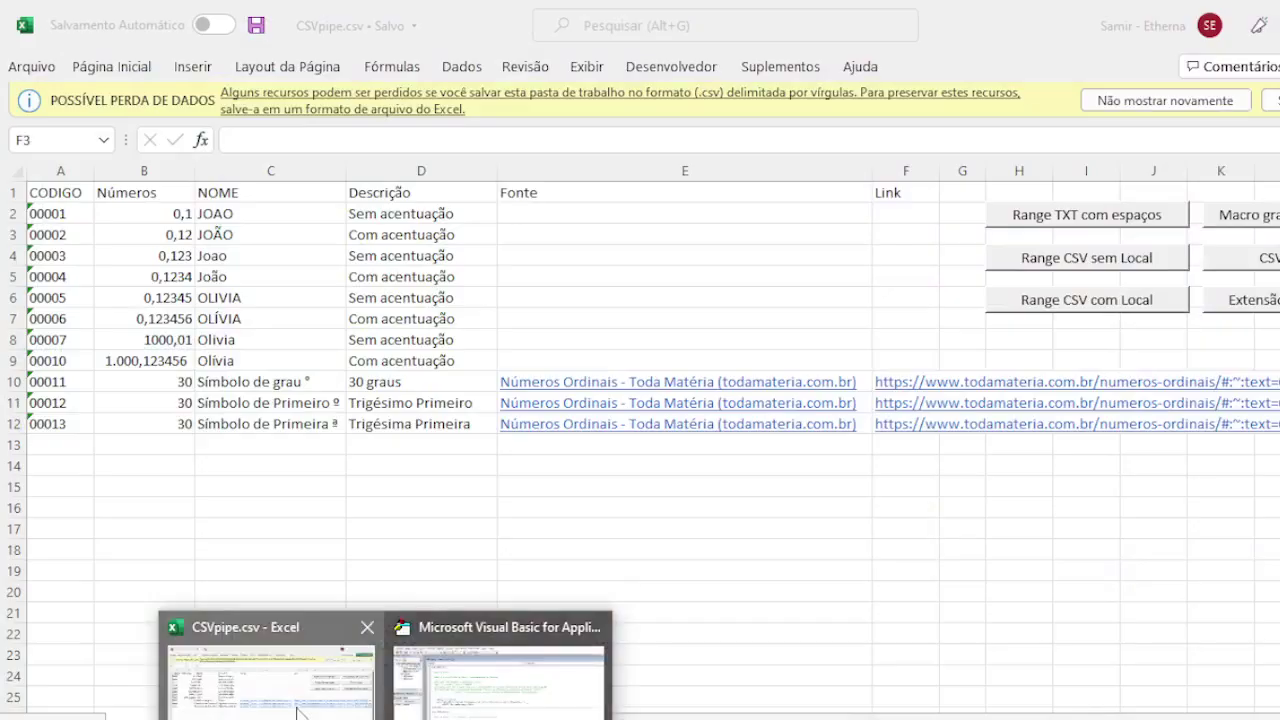
{"action": "left_click", "coordinate": [375, 670]}
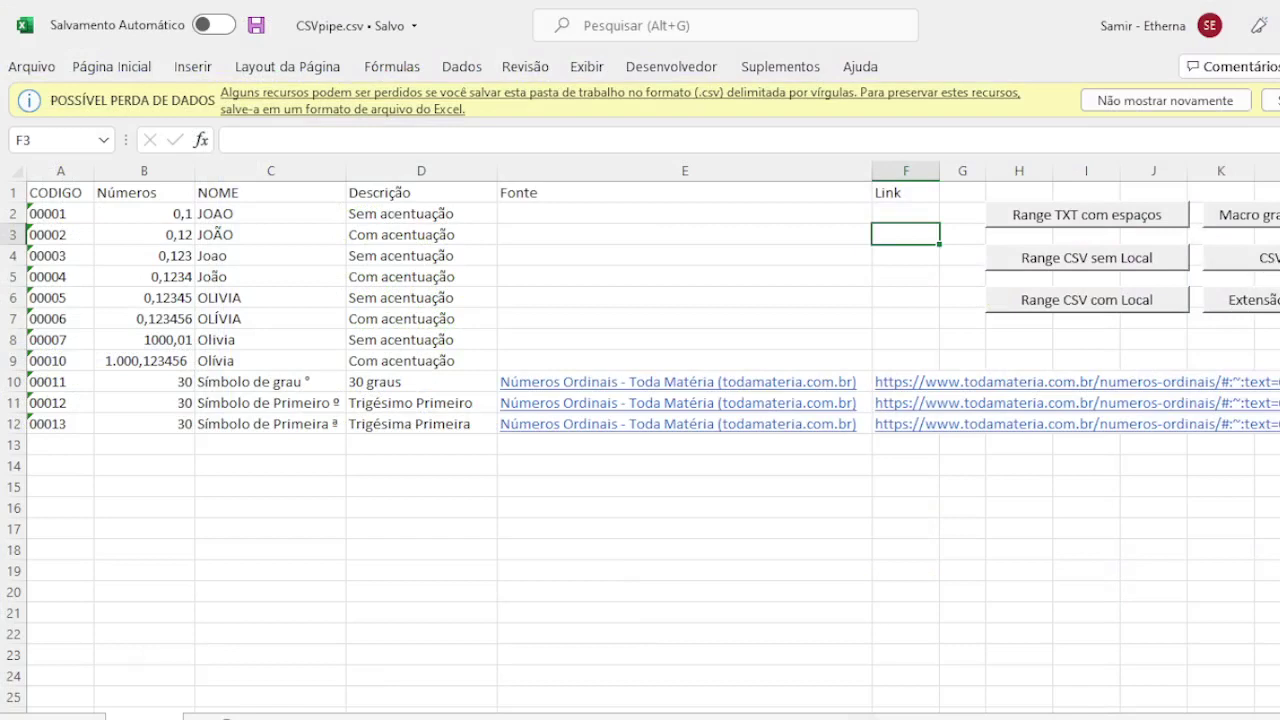
{"action": "left_click", "coordinate": [1266, 258]}
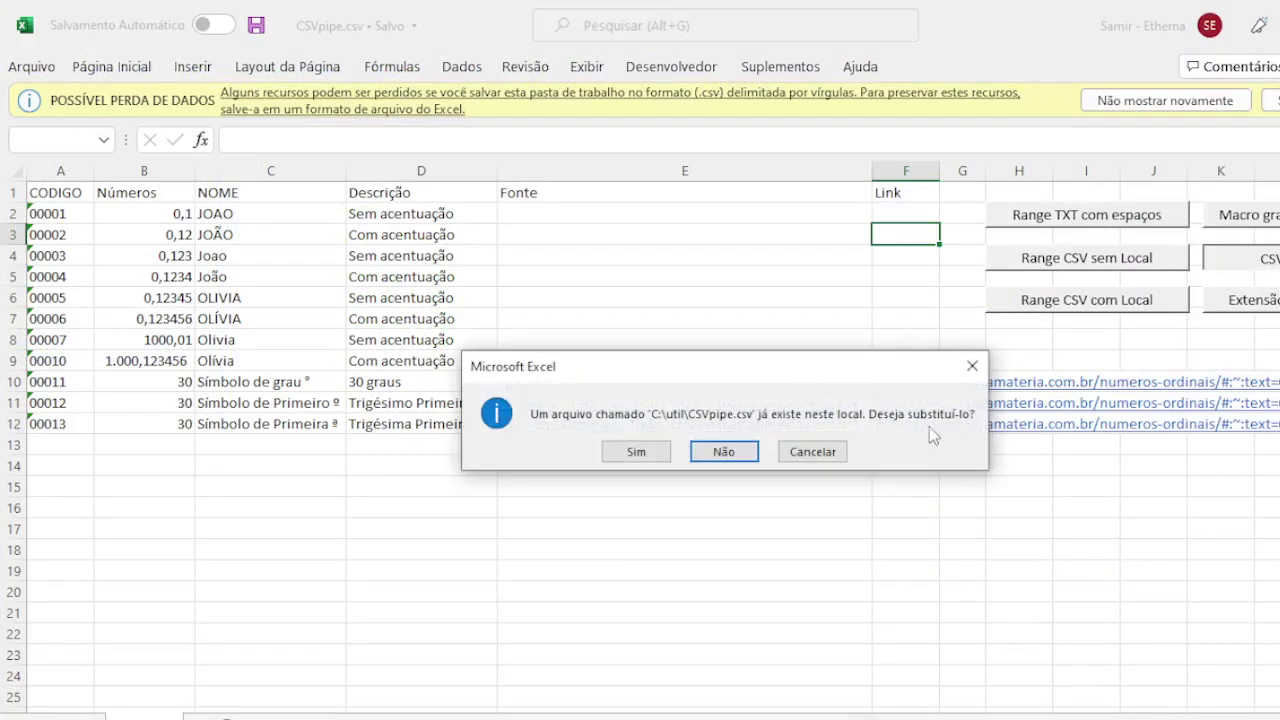
{"action": "left_click", "coordinate": [616, 451]}
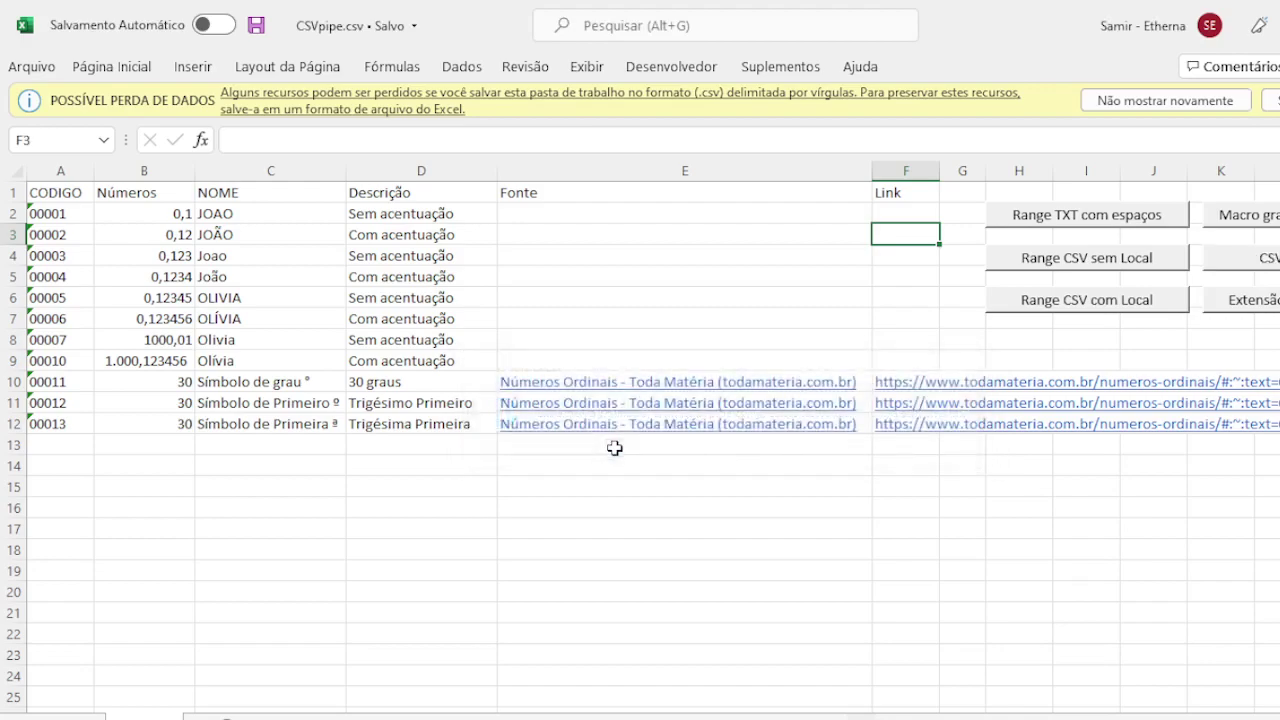
Reload CSVpipe.csv in Notepad++ and check its field separators and character encoding.
{"action": "key", "text": "alt+Tab"}
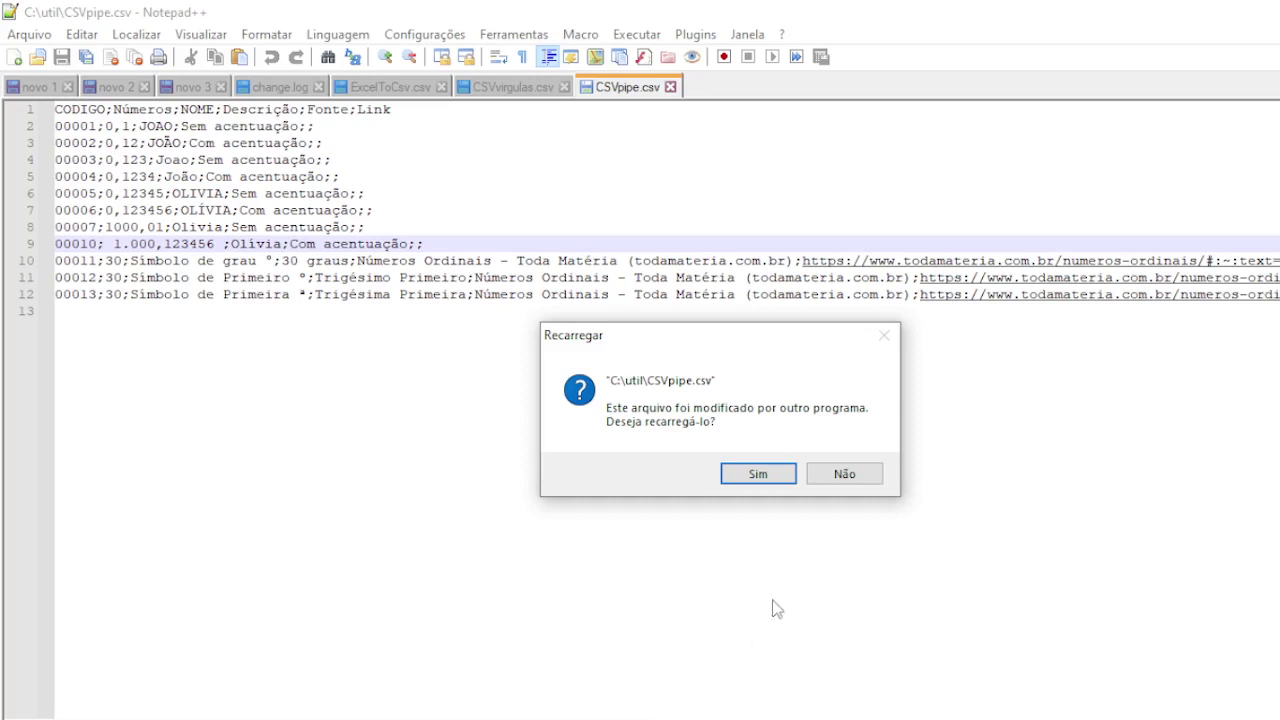
{"action": "left_click", "coordinate": [752, 471]}
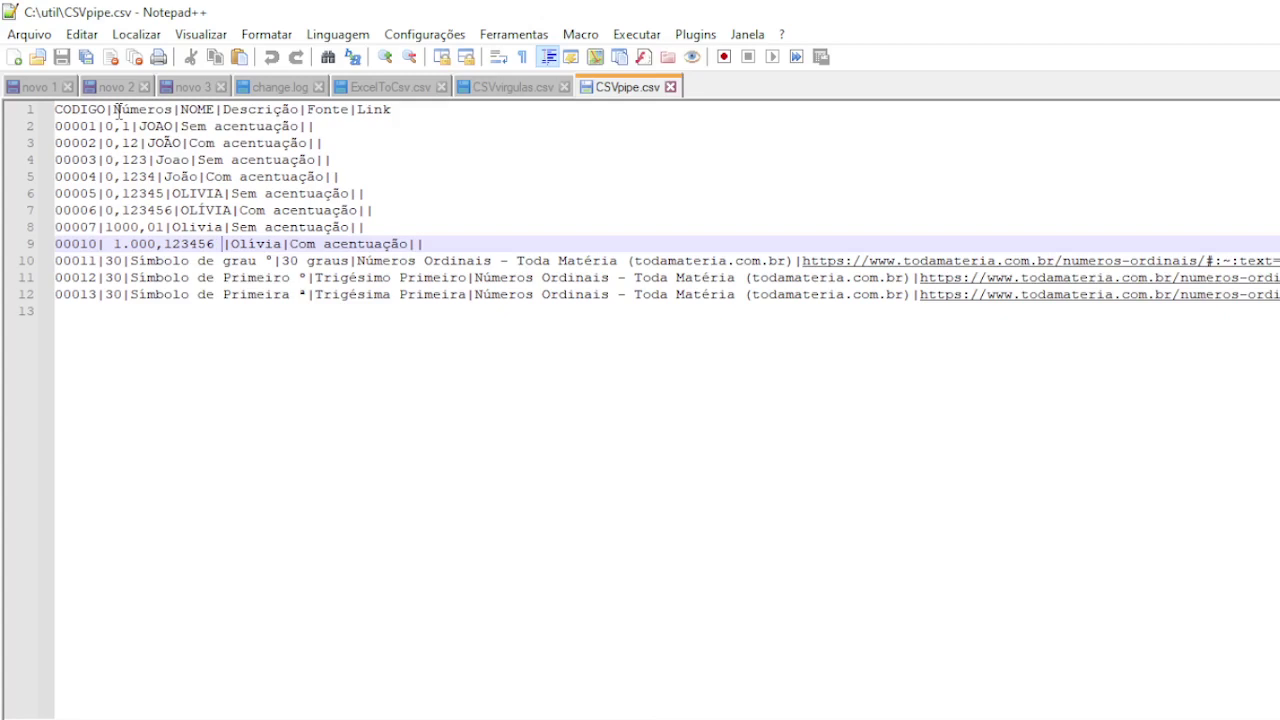
{"action": "left_click", "coordinate": [284, 36]}
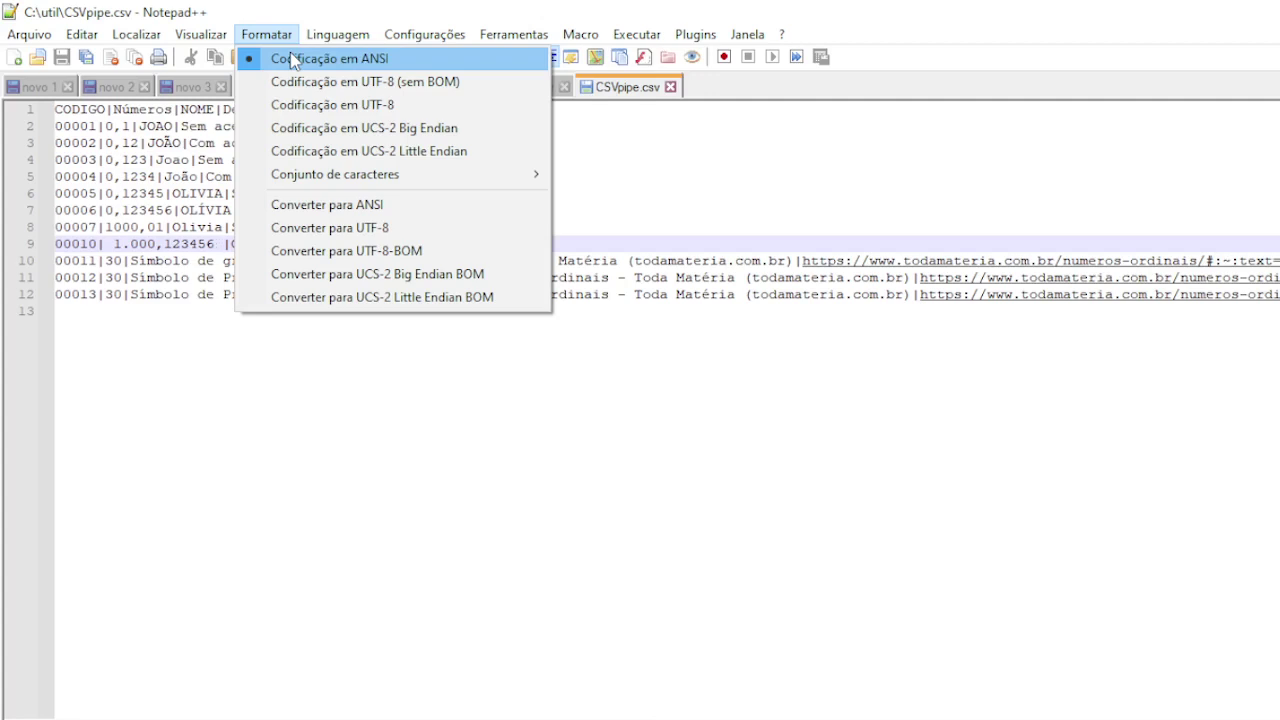
{"action": "left_click", "coordinate": [293, 60]}
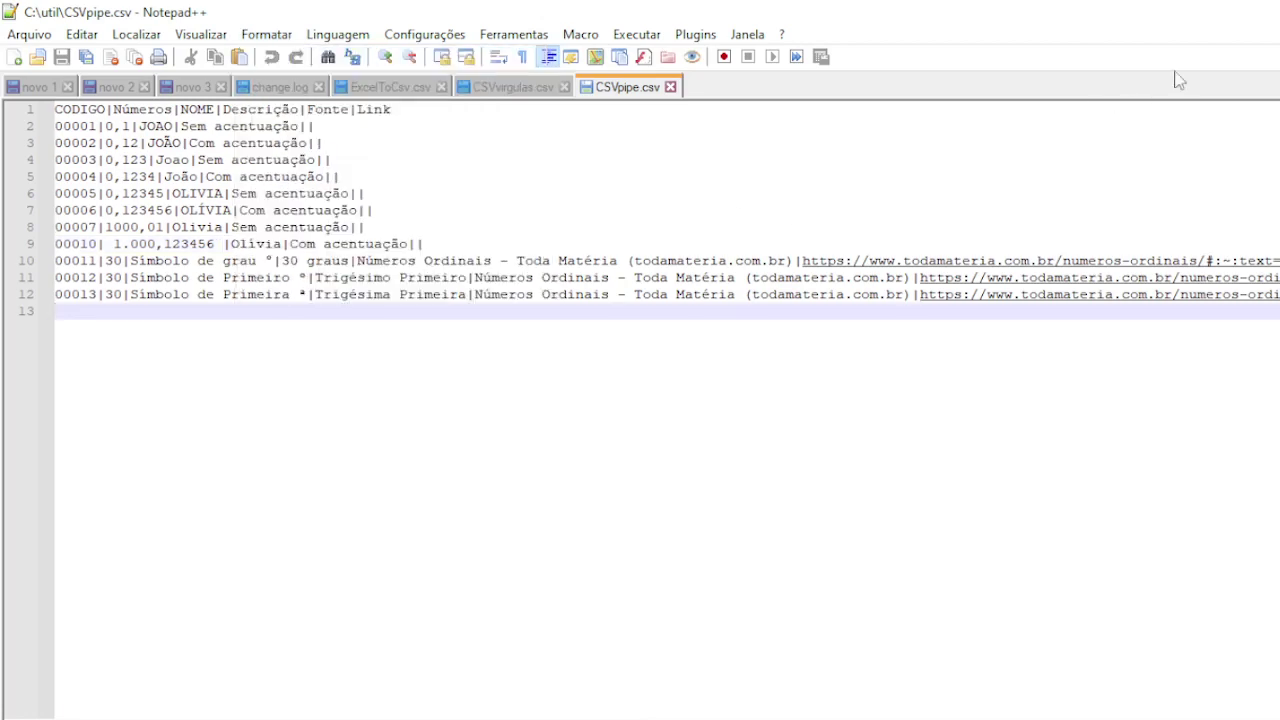
Open Módulo1 in the VBA editor and compare the file extensions in the SaveAs lines of CSVLocal and DATLocal.
{"action": "key", "text": "alt+Tab"}
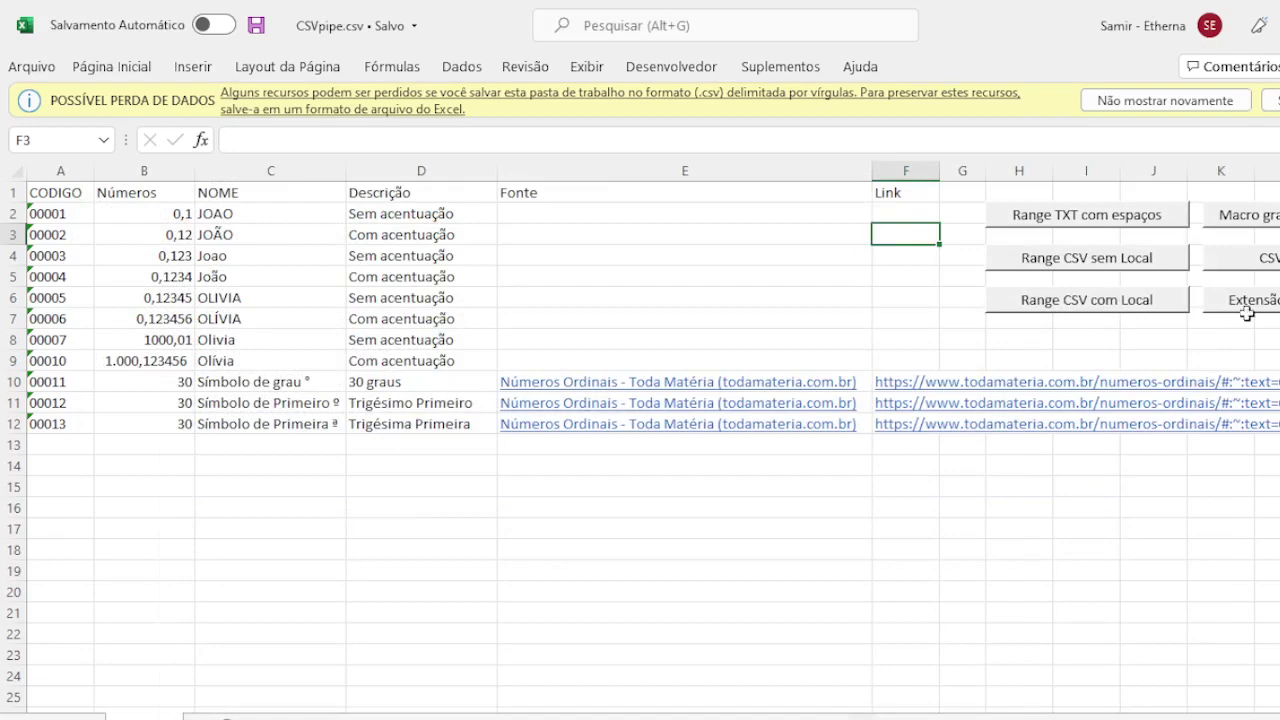
{"action": "left_click", "coordinate": [385, 719]}
{"action": "left_click", "coordinate": [498, 675]}
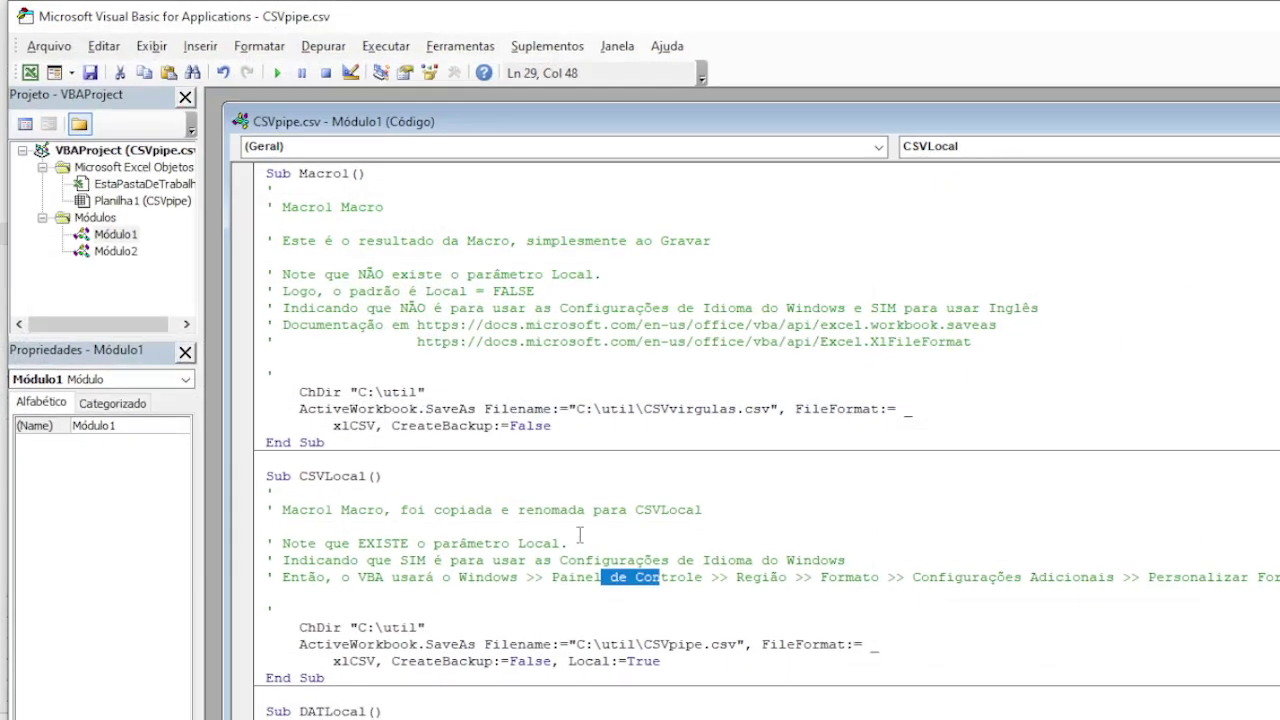
{"action": "scroll", "coordinate": [620, 568], "scroll_direction": "down", "scroll_amount": 3}
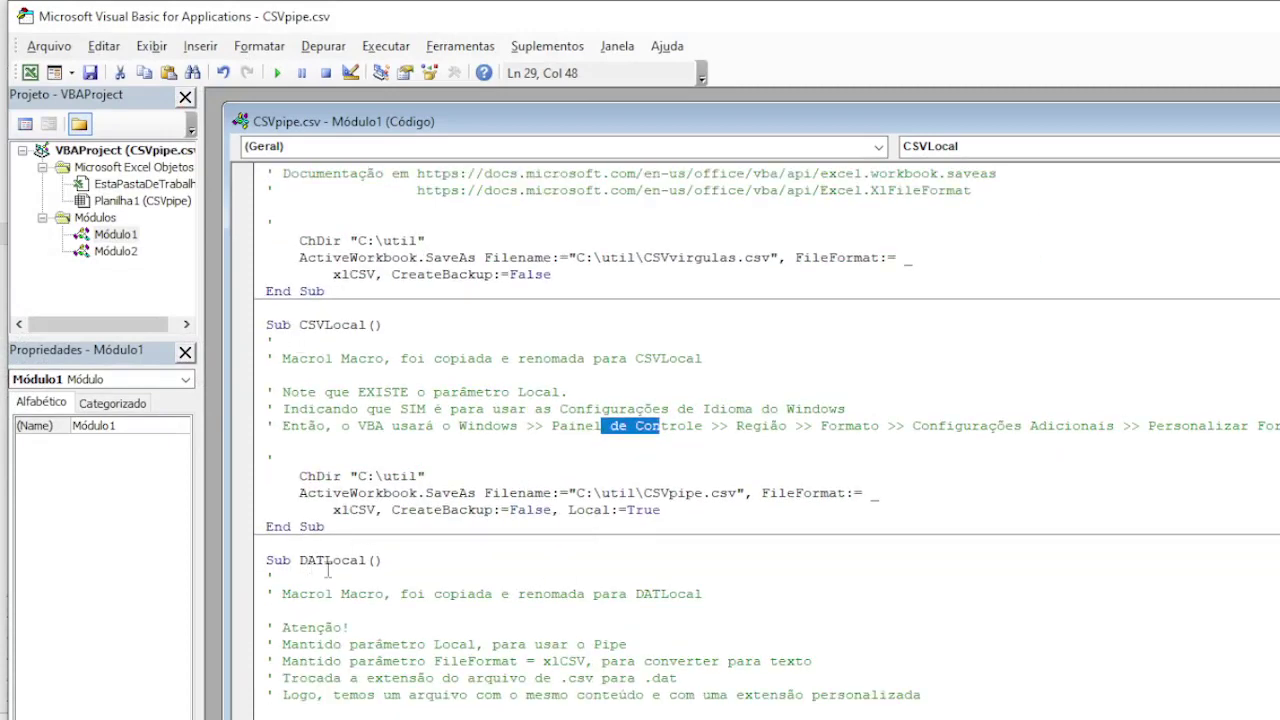
{"action": "scroll", "coordinate": [429, 579], "scroll_direction": "down", "scroll_amount": 6}
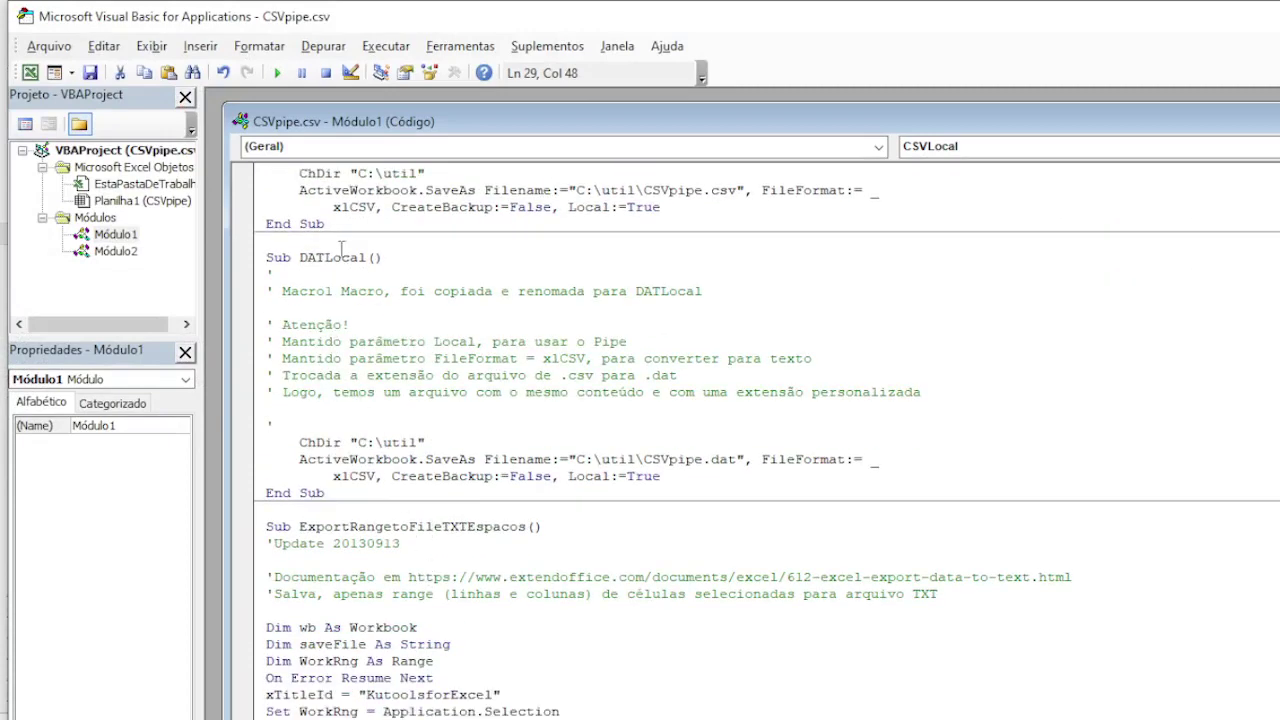
{"action": "scroll", "coordinate": [712, 442], "scroll_direction": "up", "scroll_amount": 1}
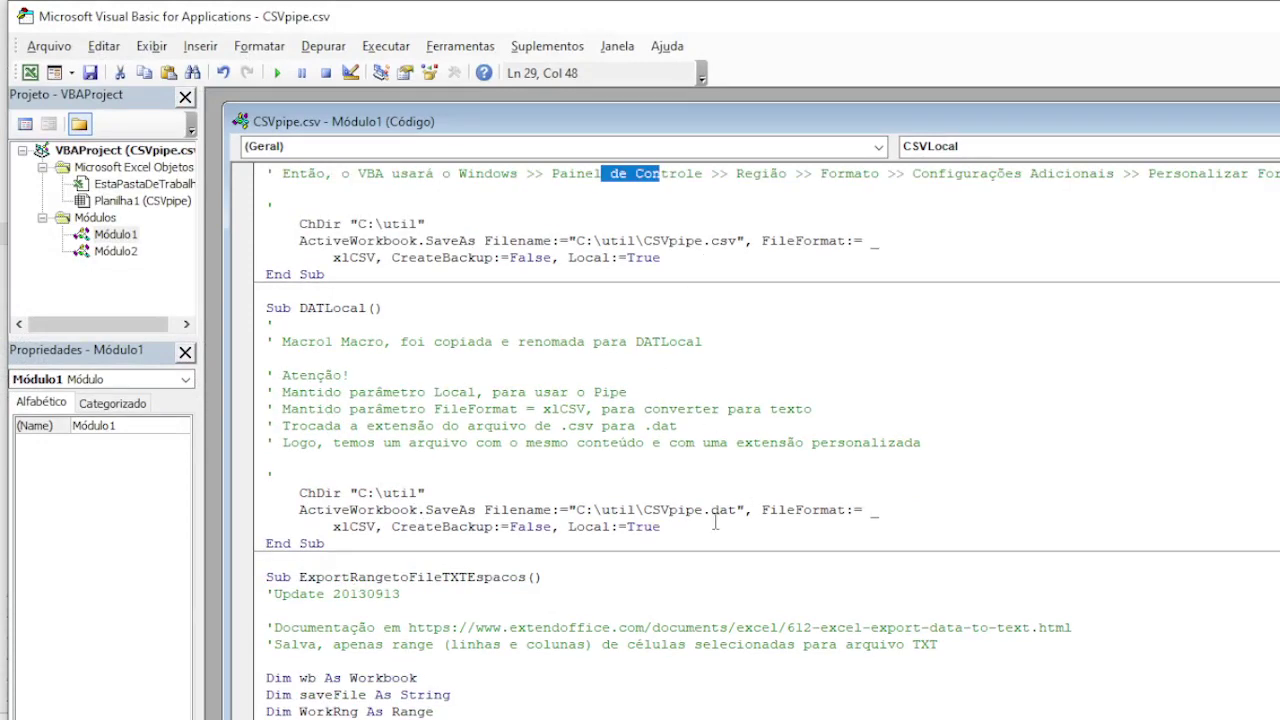
{"action": "left_click_drag", "start_coordinate": [643, 241], "coordinate": [737, 241]}
{"action": "left_click", "coordinate": [728, 241]}
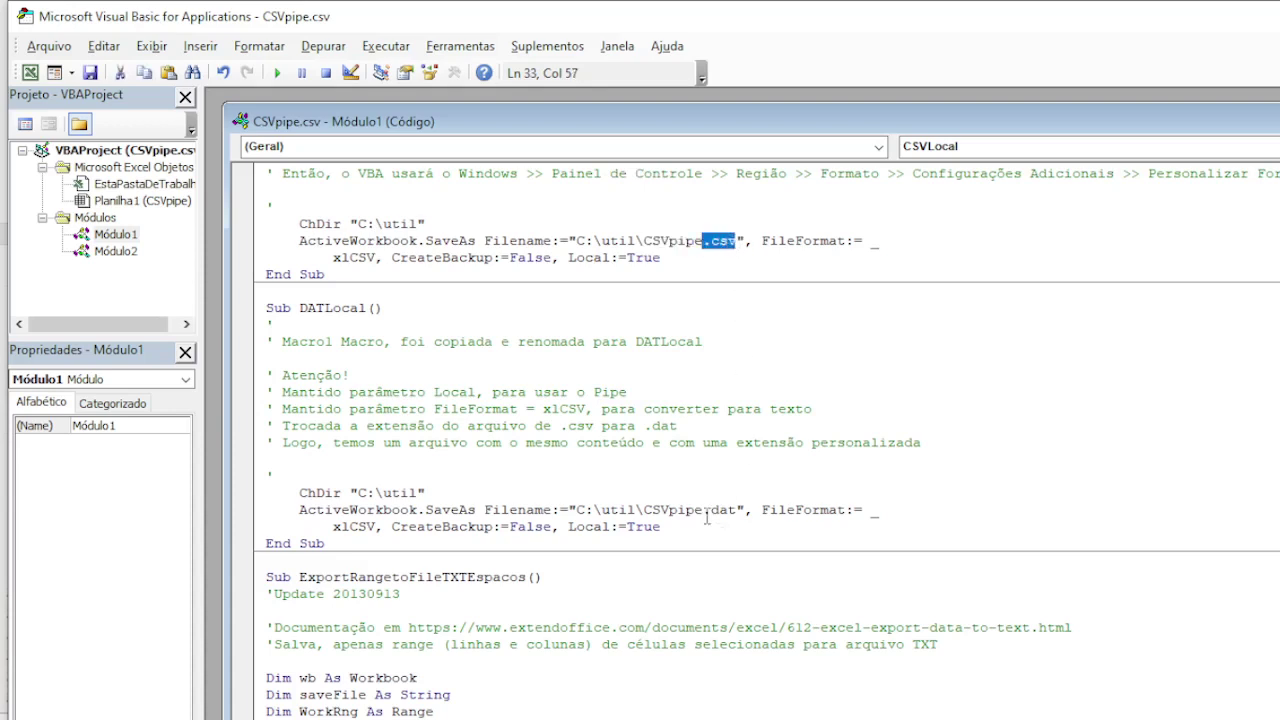
{"action": "left_click_drag", "start_coordinate": [703, 510], "coordinate": [737, 510]}
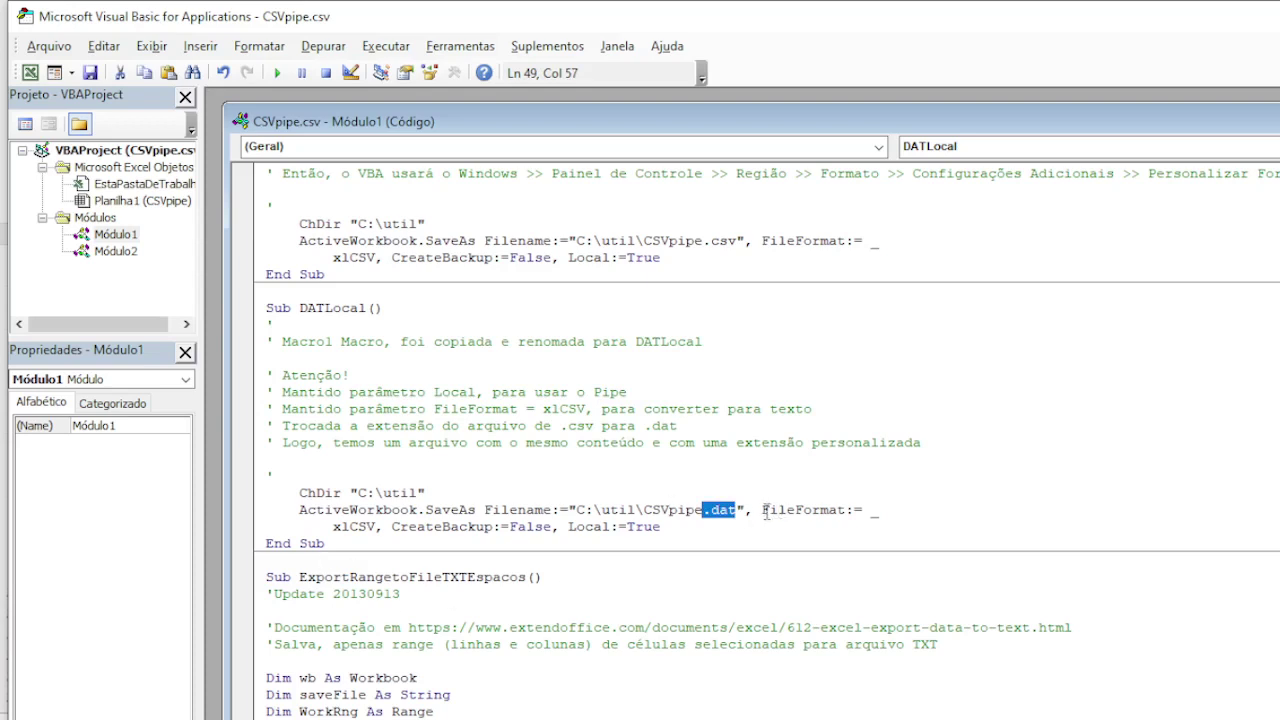
Examine the FileFormat:=xlCSV and Local:=True parameters in the DATLocal macro.
{"action": "left_click_drag", "start_coordinate": [762, 510], "coordinate": [868, 511]}
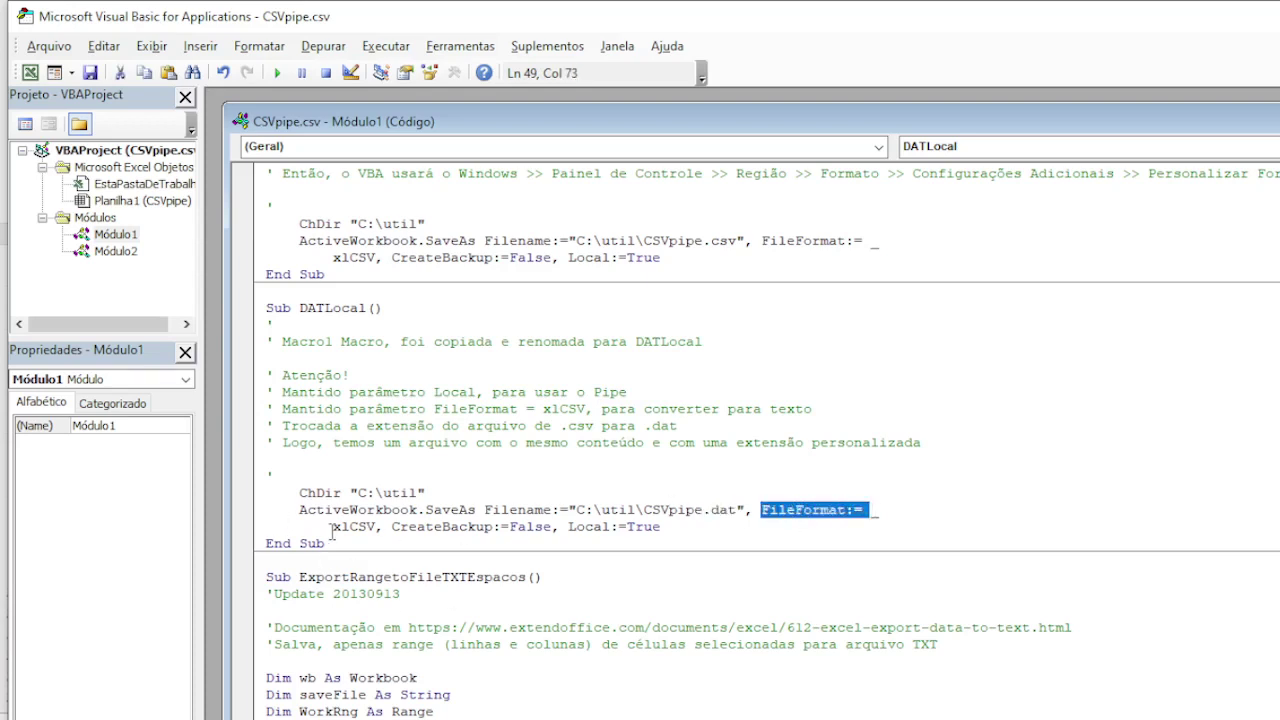
{"action": "left_click_drag", "start_coordinate": [333, 527], "coordinate": [376, 528]}
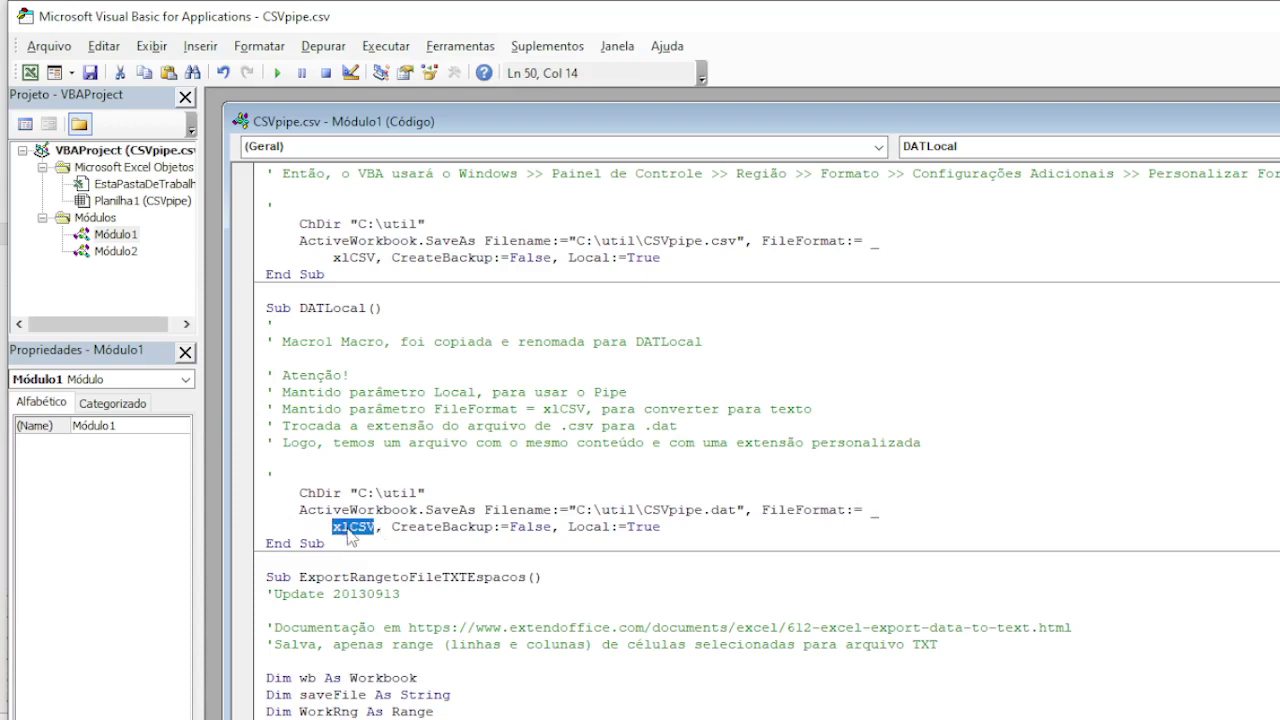
{"action": "mouse_move", "coordinate": [741, 511]}
{"action": "left_mouse_down"}
{"action": "mouse_move", "coordinate": [714, 510]}
{"action": "mouse_move", "coordinate": [743, 512]}
{"action": "left_mouse_up"}
{"action": "left_click", "coordinate": [710, 511]}
{"action": "left_click_drag", "start_coordinate": [567, 527], "coordinate": [685, 532]}
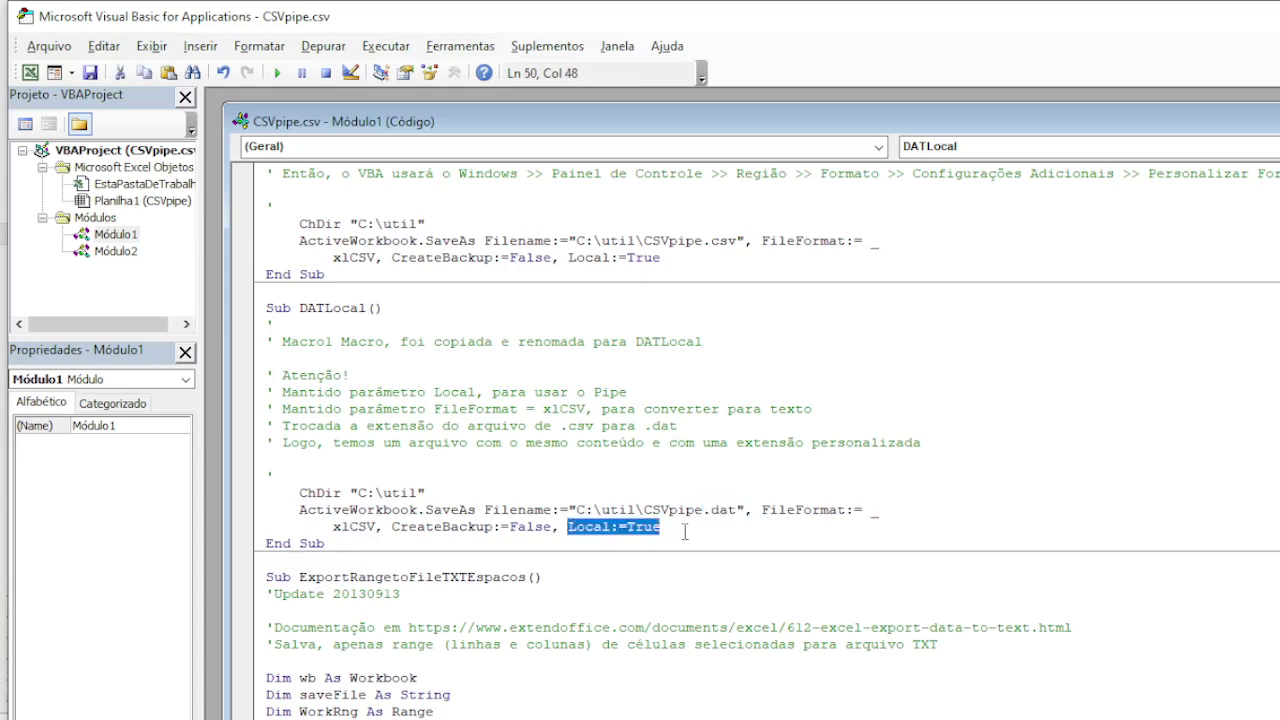
{"action": "left_click", "coordinate": [685, 532]}
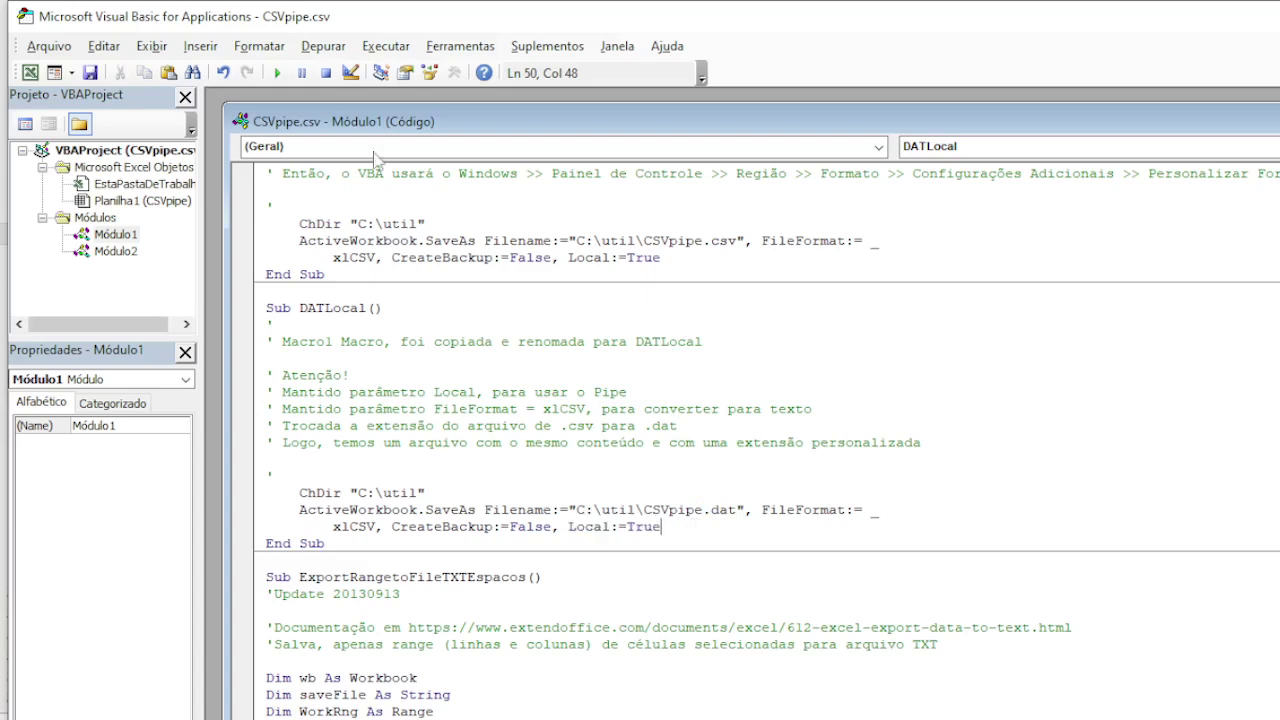
Run the DATLocal macro from the worksheet and open CSVpipe.dat from C:\util in Notepad++.
{"action": "key", "text": "alt+F11"}
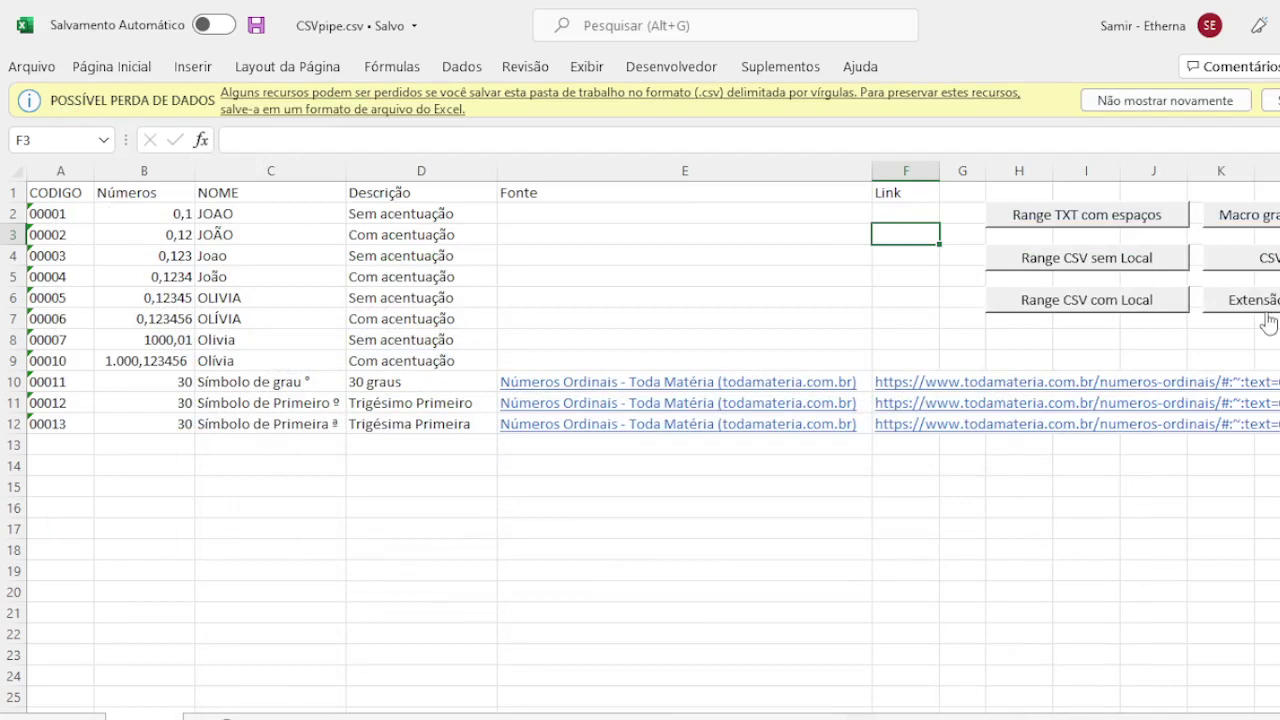
{"action": "left_click", "coordinate": [1250, 300]}
{"action": "key", "text": "alt+Tab"}
{"action": "left_click", "coordinate": [245, 282]}
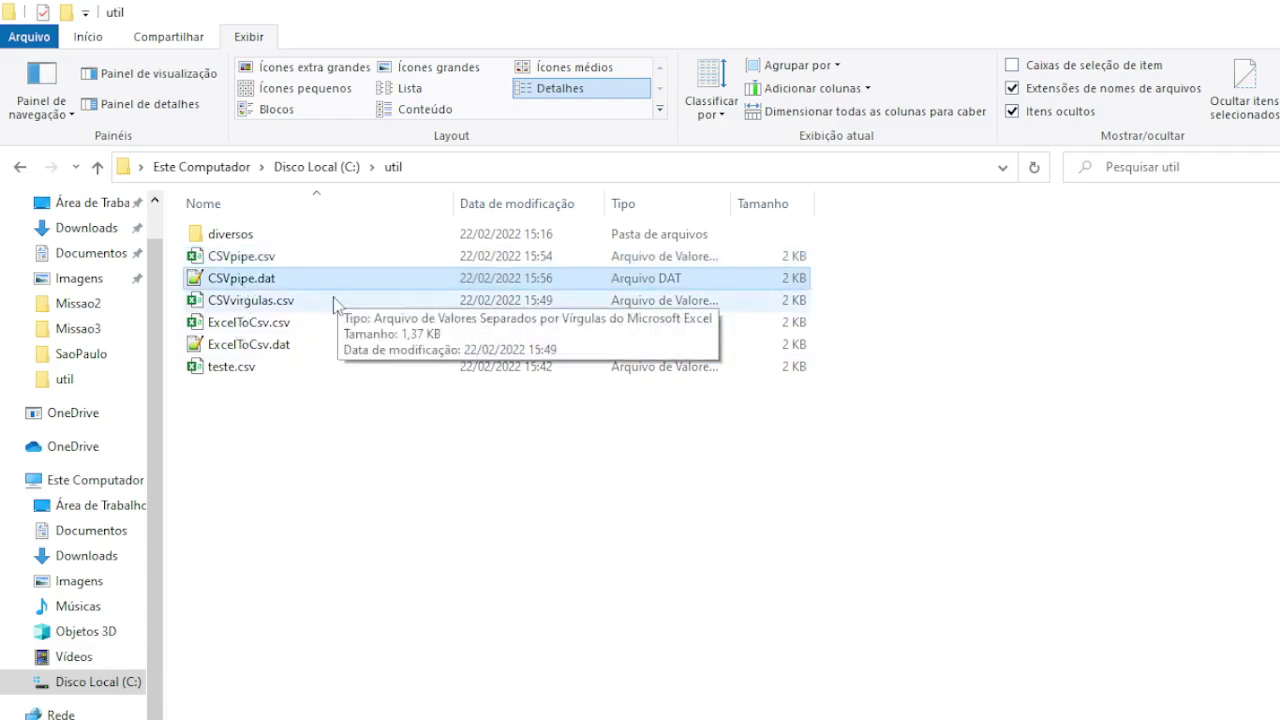
{"action": "right_click", "coordinate": [270, 282]}
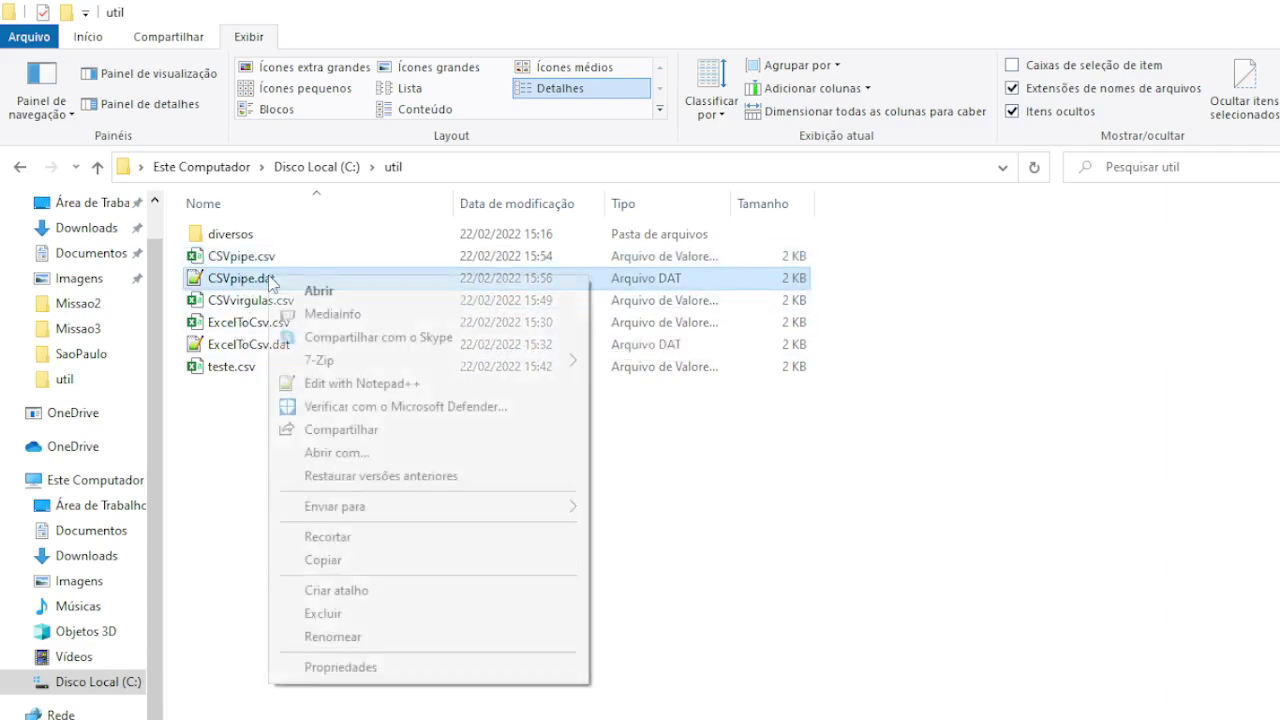
{"action": "left_click", "coordinate": [418, 386]}
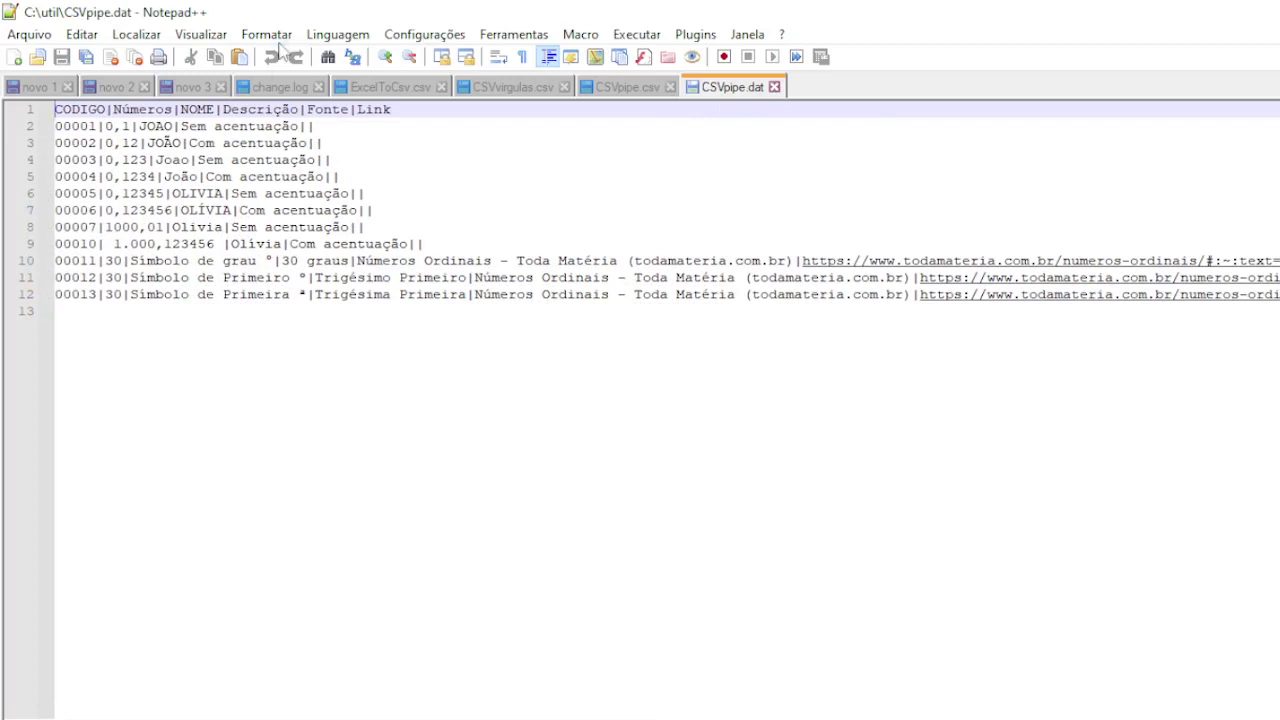
Check the character encoding of CSVpipe.dat and return to the util folder.
{"action": "left_click", "coordinate": [275, 36]}
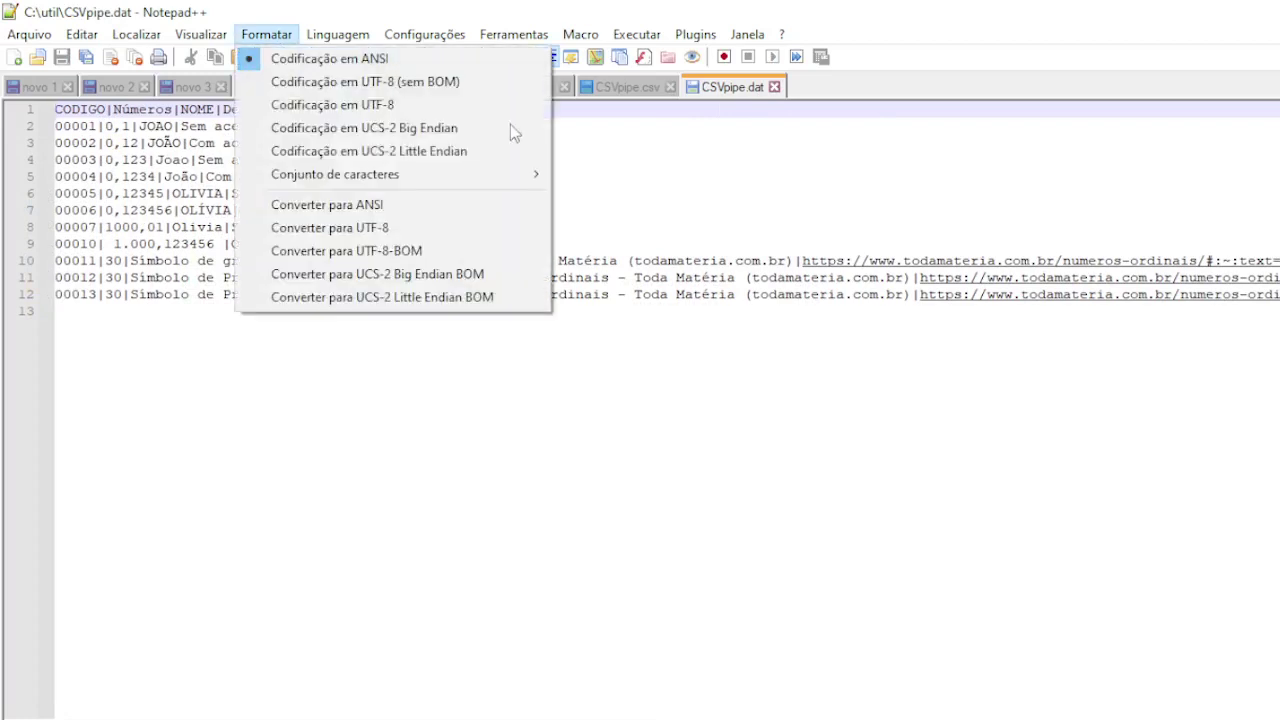
{"action": "left_click", "coordinate": [692, 217]}
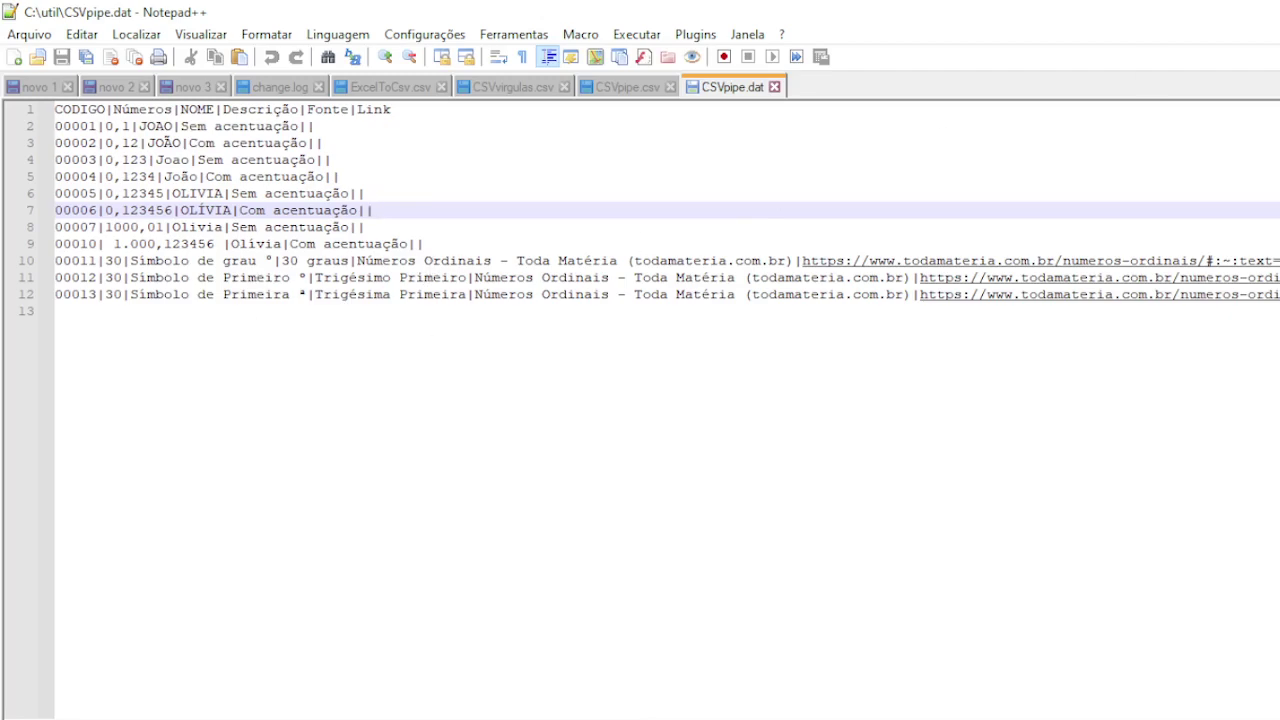
{"action": "key", "text": "alt+F4"}
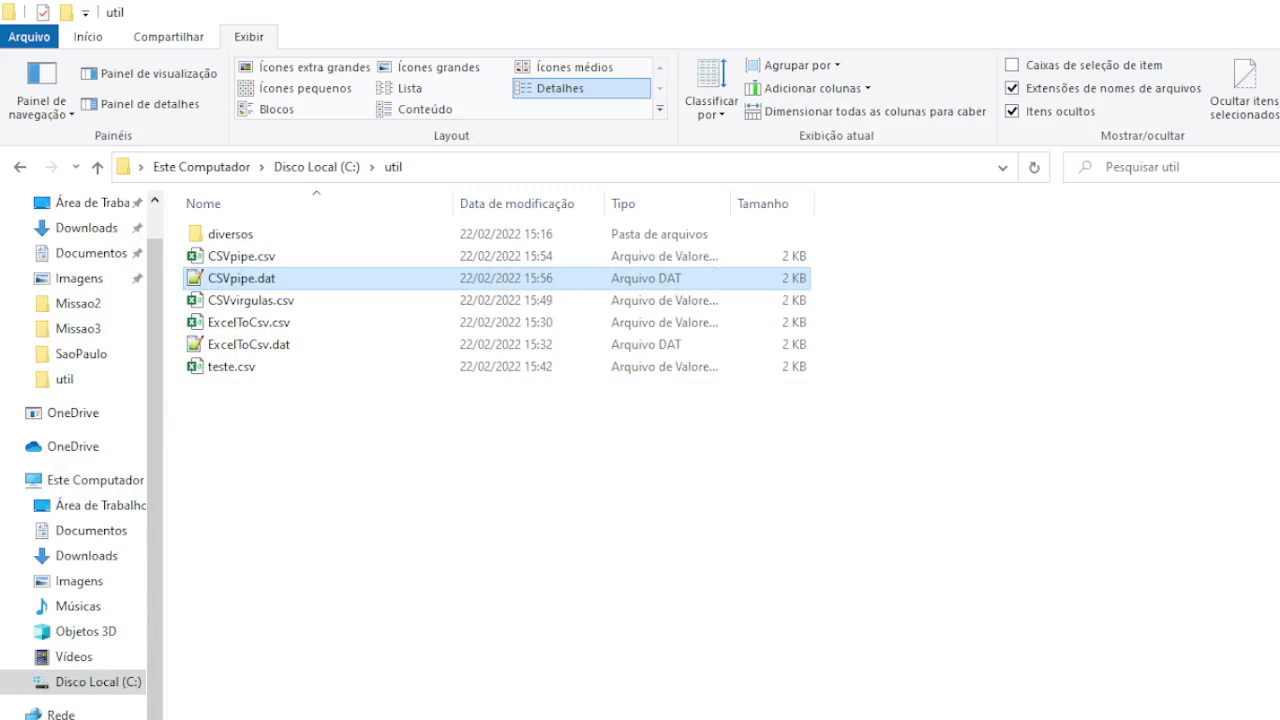
Switch to Excel, select cells A1:D4 and start the Range CSV com Local export macro.
{"action": "left_click", "coordinate": [270, 670]}
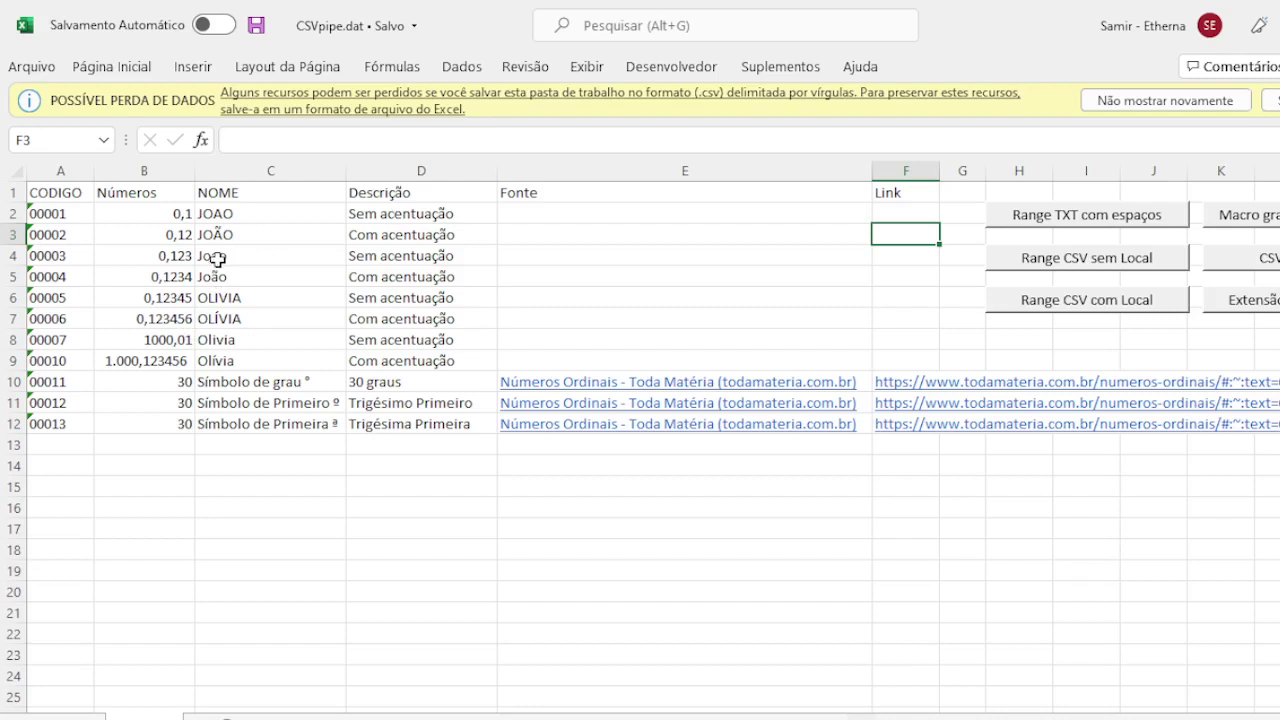
{"action": "left_click_drag", "start_coordinate": [42, 195], "coordinate": [395, 262]}
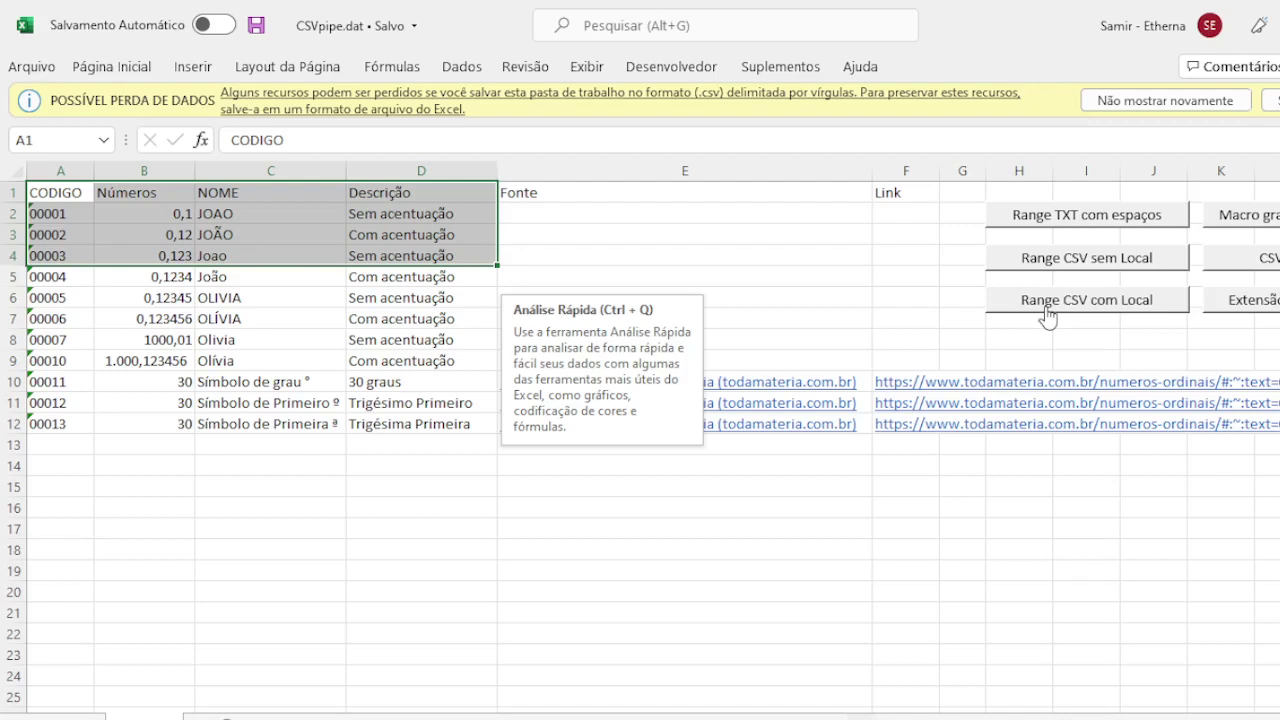
{"action": "left_click", "coordinate": [1140, 308]}
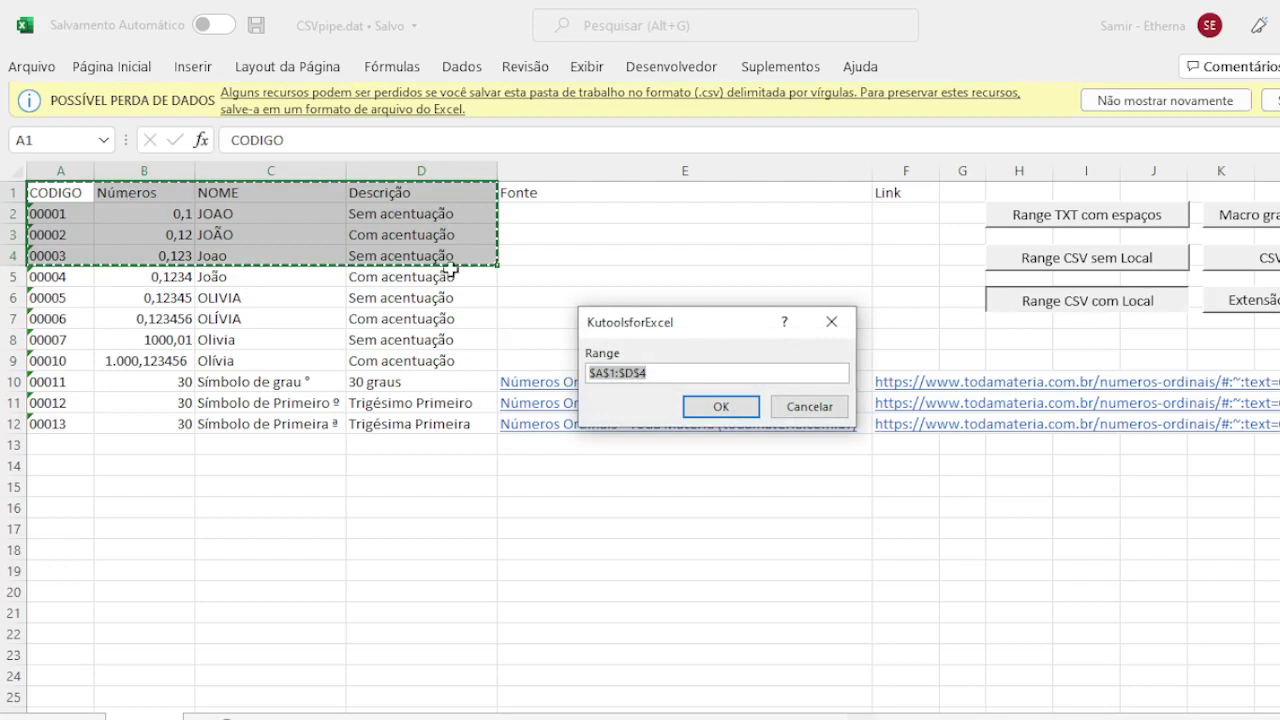
Try picking other export ranges on the sheet, such as B1:C4 and B6:C9, for the range prompt.
{"action": "left_click", "coordinate": [185, 196]}
{"action": "left_click_drag", "start_coordinate": [166, 167], "coordinate": [280, 256]}
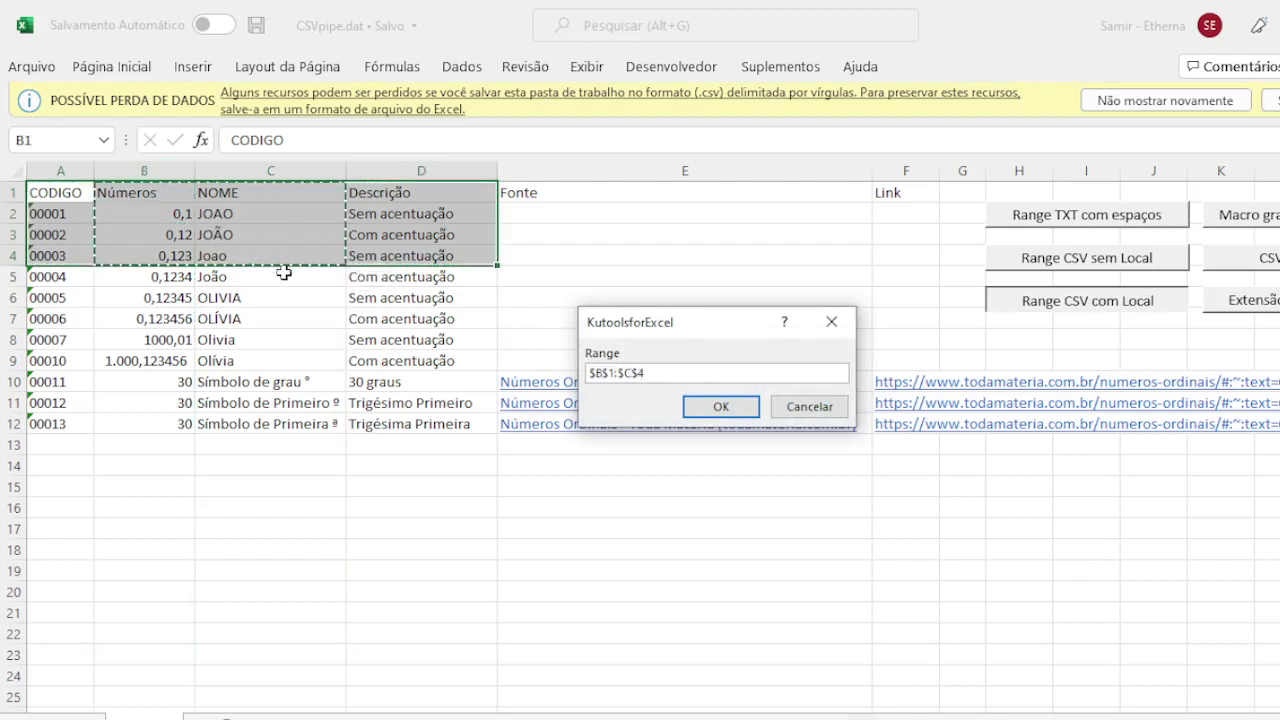
{"action": "left_click_drag", "start_coordinate": [175, 298], "coordinate": [337, 356]}
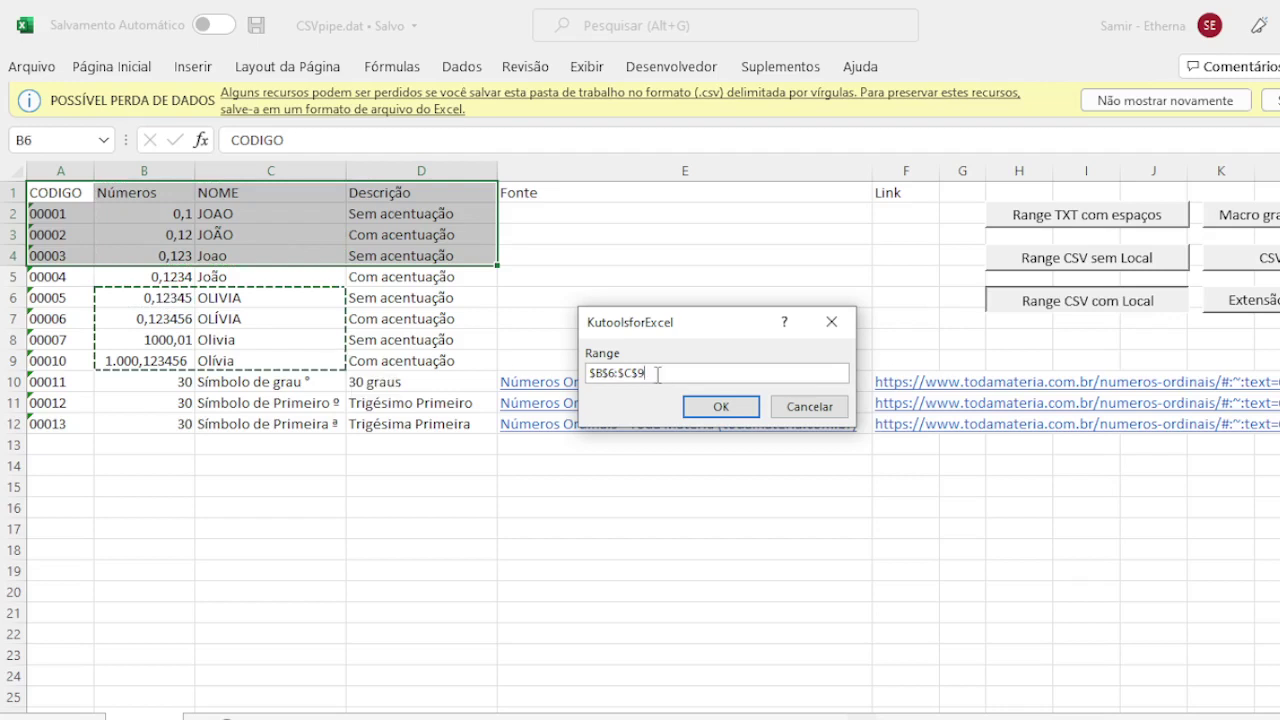
{"action": "left_click", "coordinate": [137, 314]}
{"action": "left_click_drag", "start_coordinate": [35, 297], "coordinate": [275, 355]}
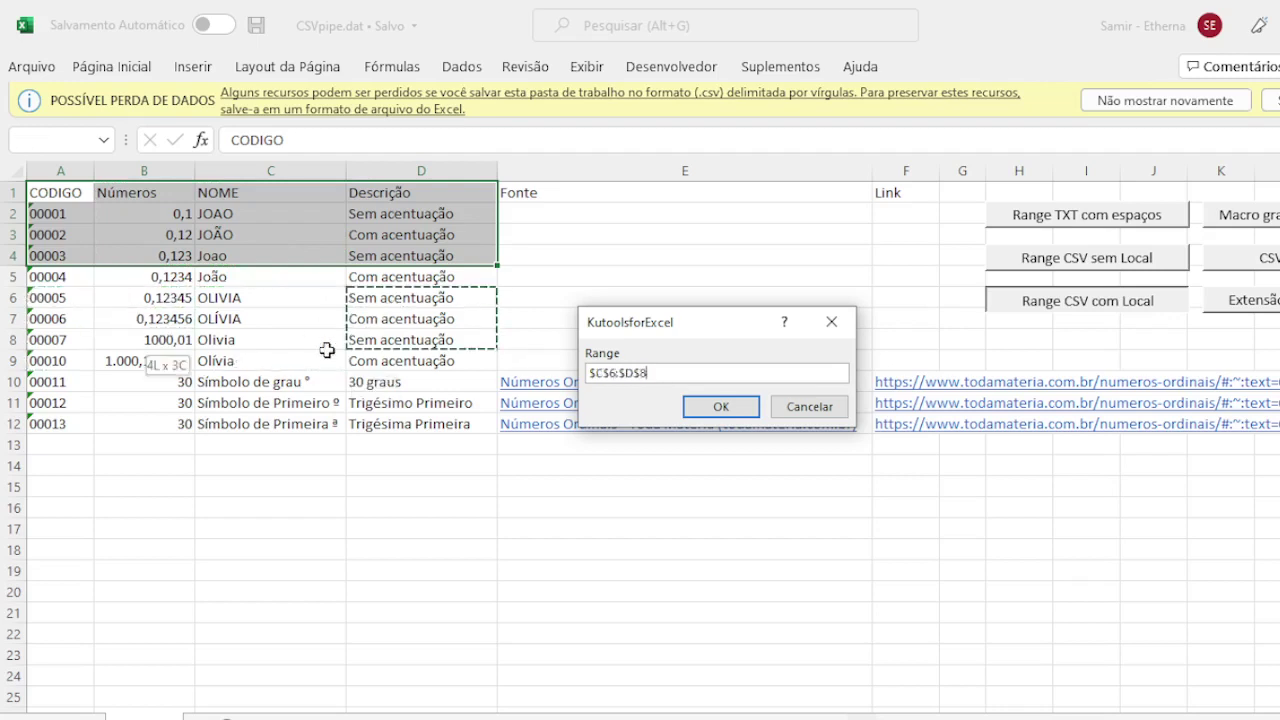
Set the export range to A1:D4, confirm it and move the save dialog to the middle of the window.
{"action": "left_click", "coordinate": [214, 238]}
{"action": "left_click_drag", "start_coordinate": [60, 187], "coordinate": [491, 264]}
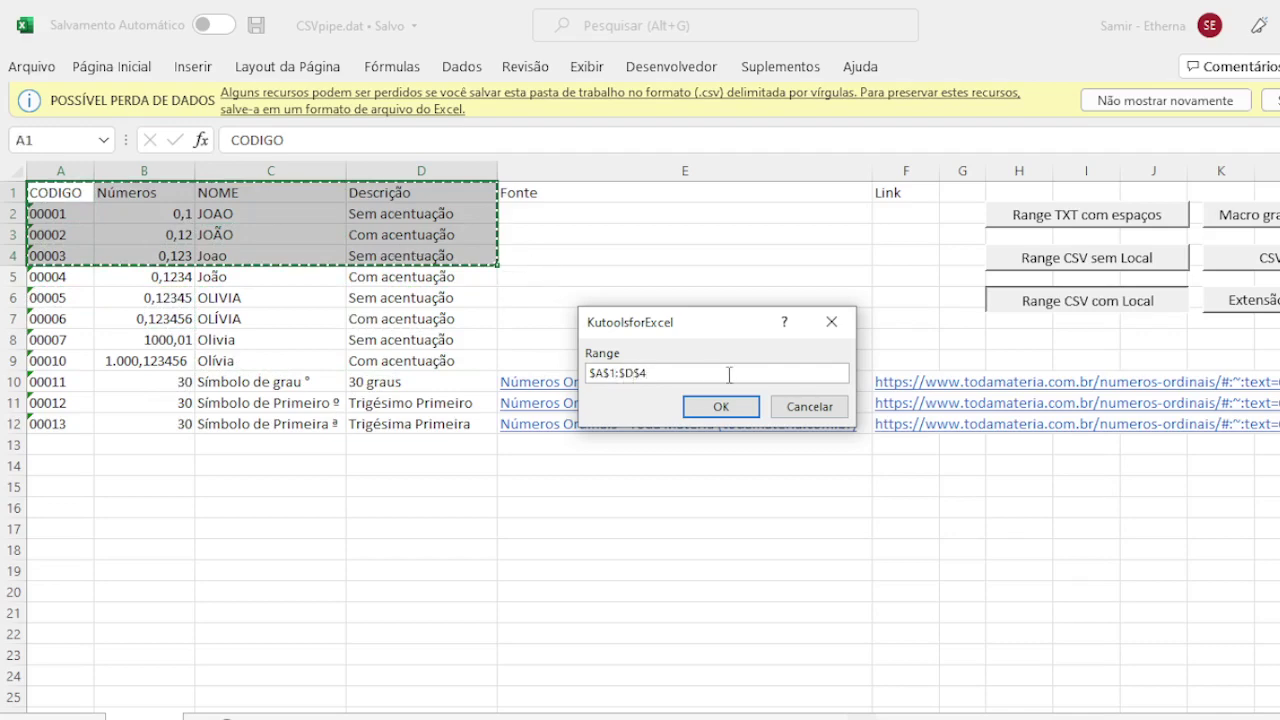
{"action": "left_click", "coordinate": [740, 412]}
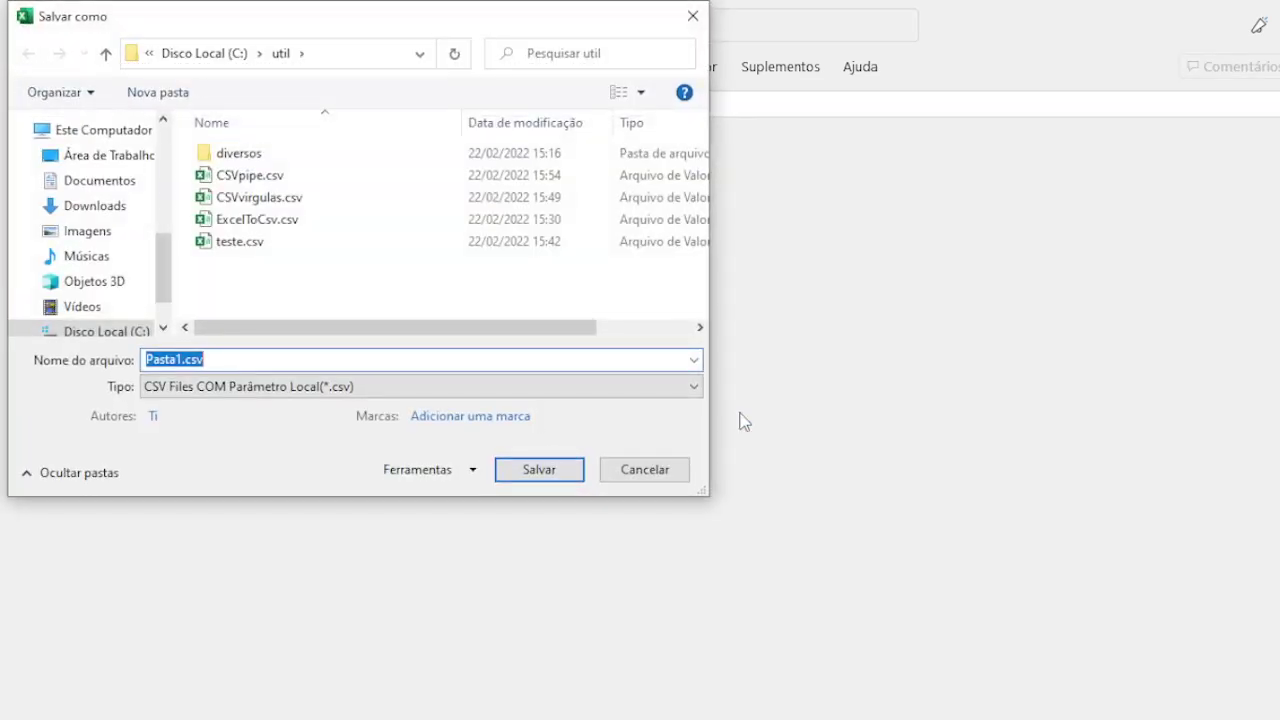
{"action": "left_click_drag", "start_coordinate": [279, 27], "coordinate": [512, 200]}
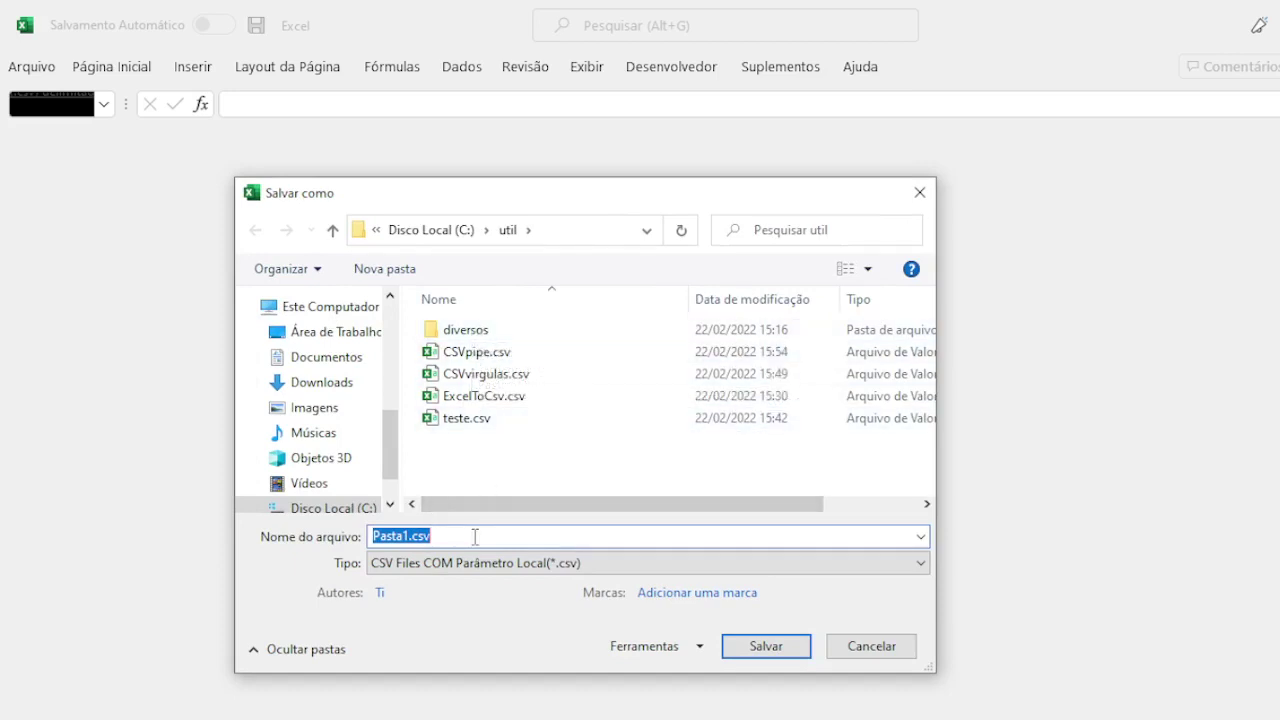
Save the exported range in the util folder as range x, using the CSV type with the Local parameter.
{"action": "type", "text": "ra"}
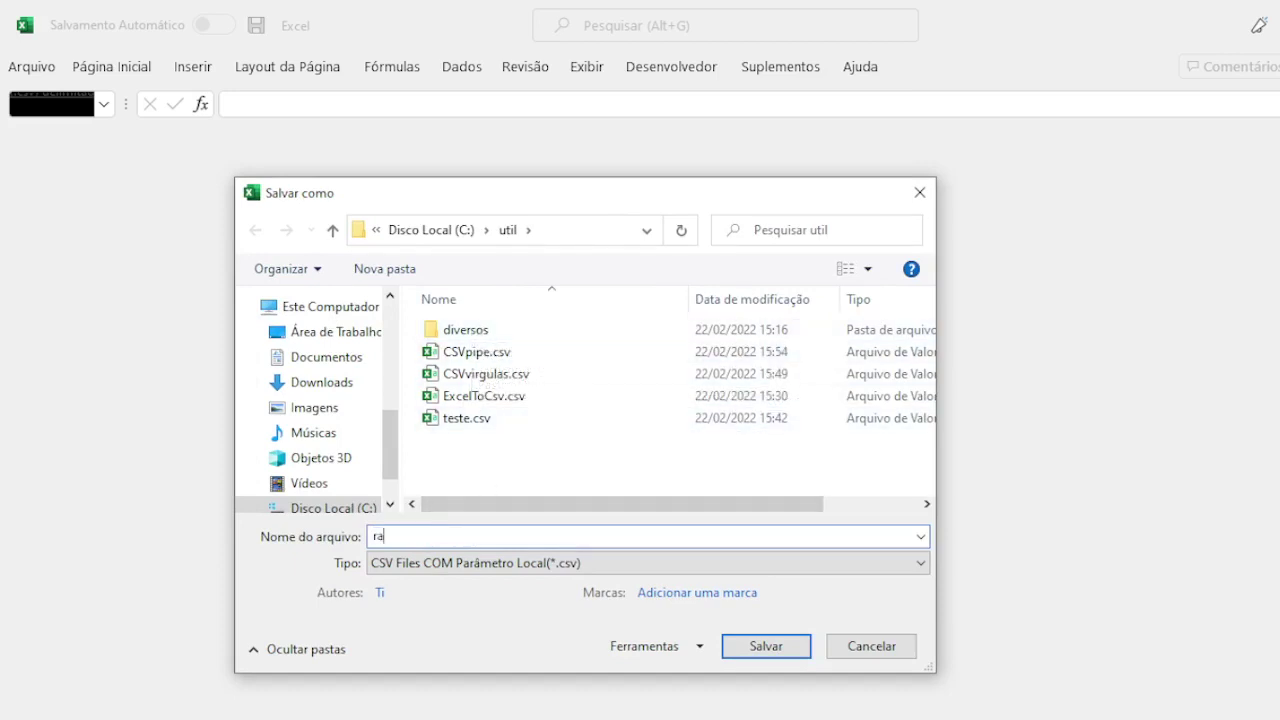
{"action": "type", "text": "nge x"}
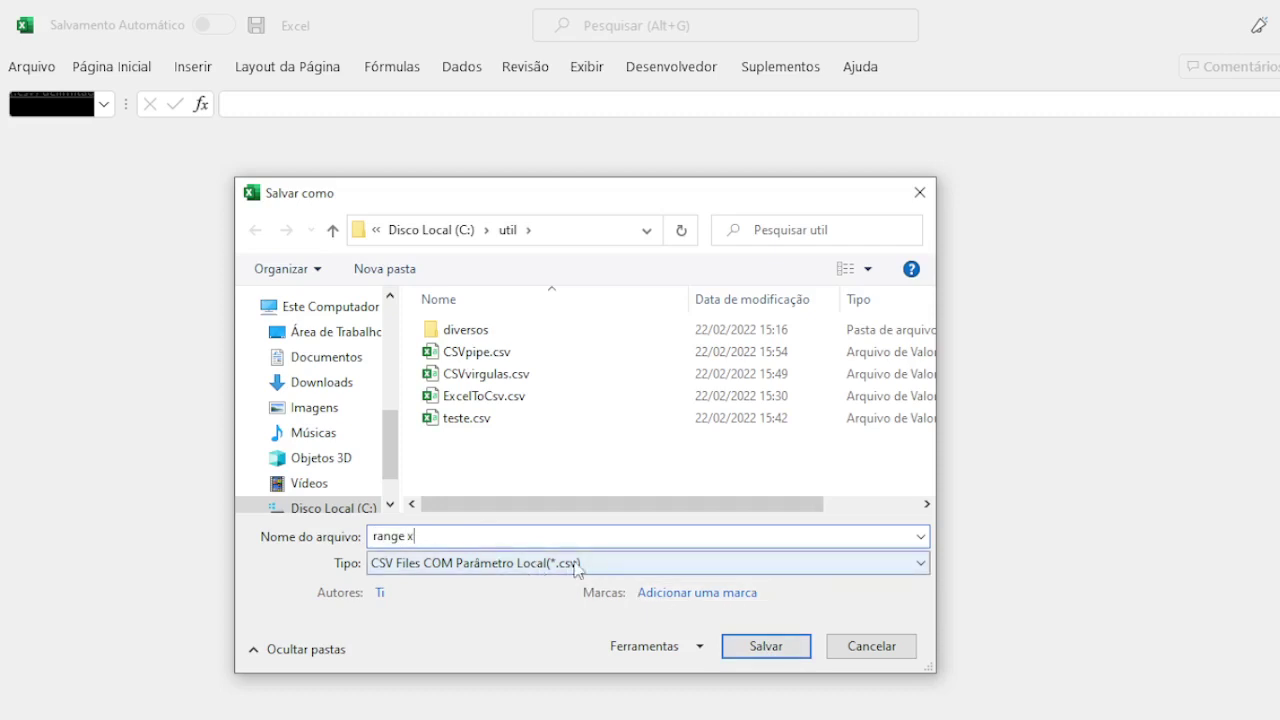
{"action": "left_click", "coordinate": [766, 648]}
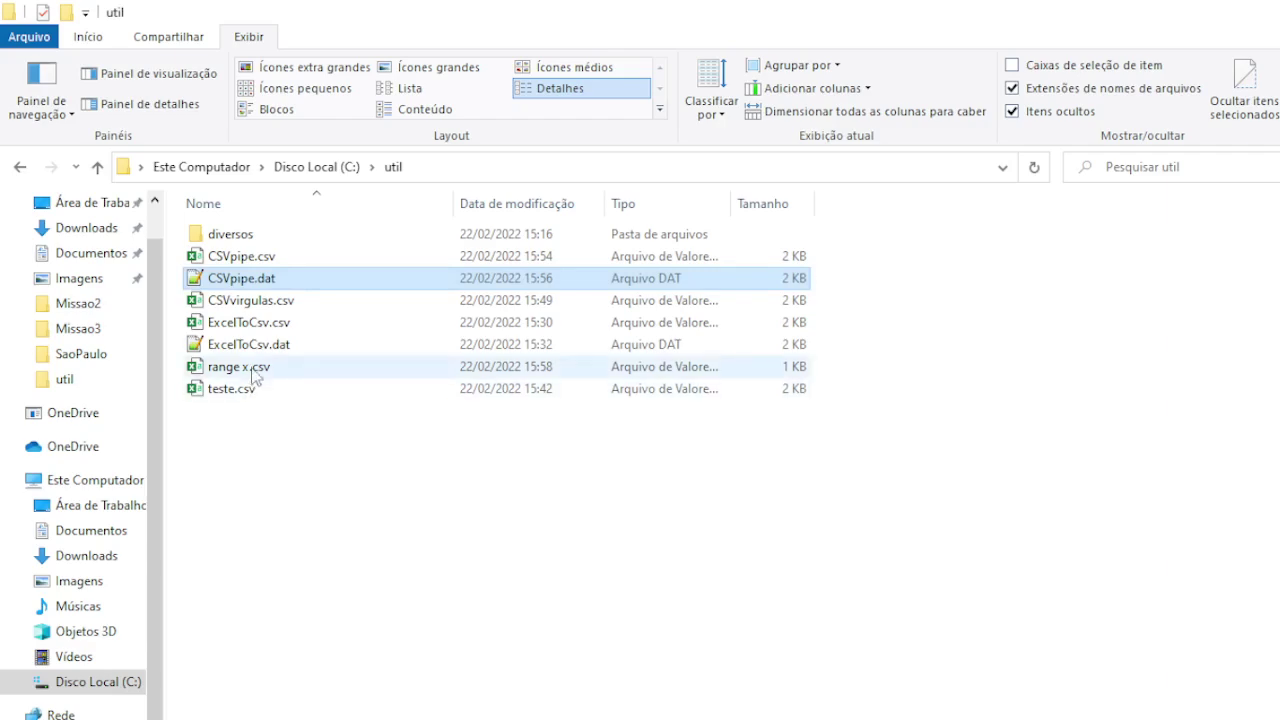
Open range x.csv from the util folder in Notepad++, check its delimiters and exported rows, and close the file.
{"action": "right_click", "coordinate": [253, 370]}
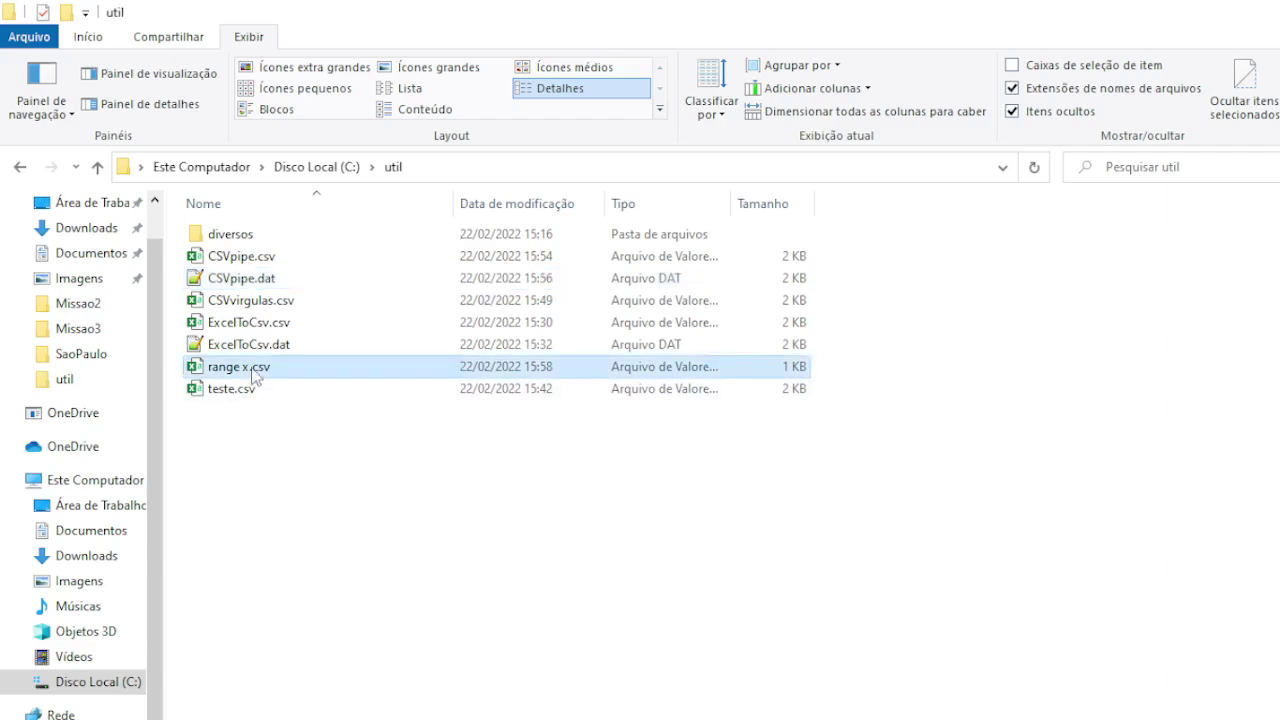
{"action": "left_click", "coordinate": [390, 464]}
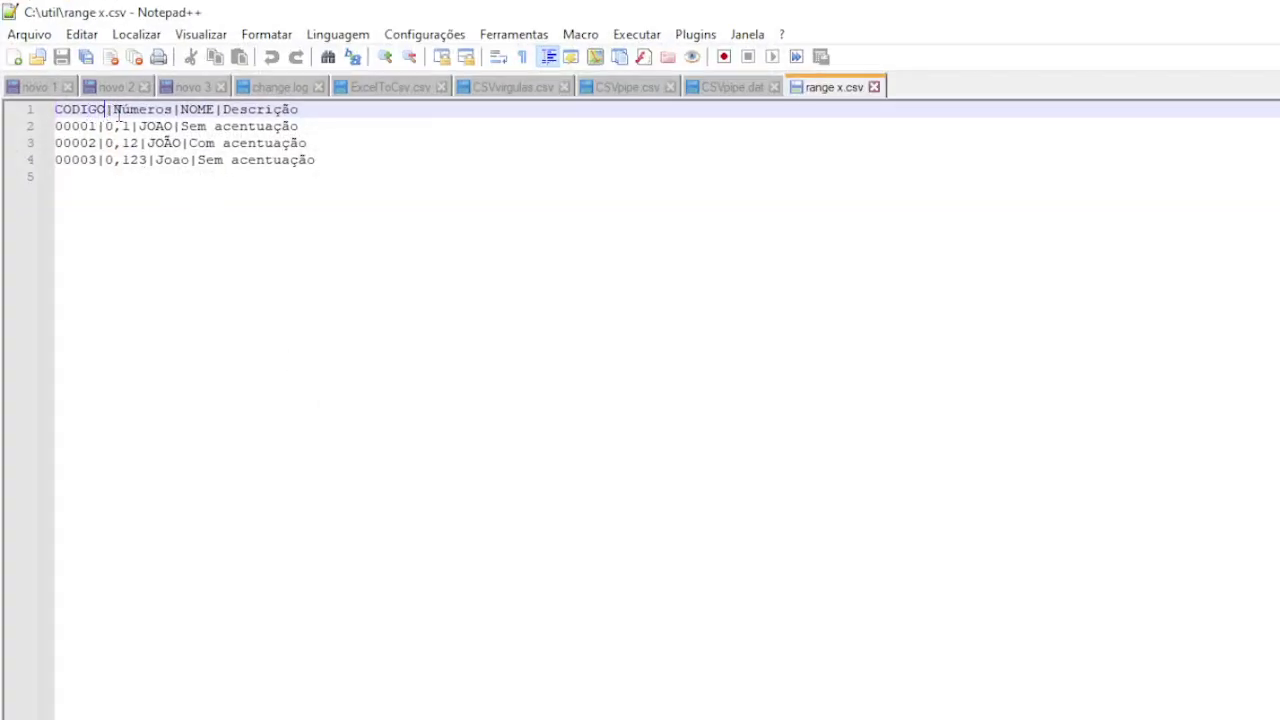
{"action": "left_click", "coordinate": [199, 160]}
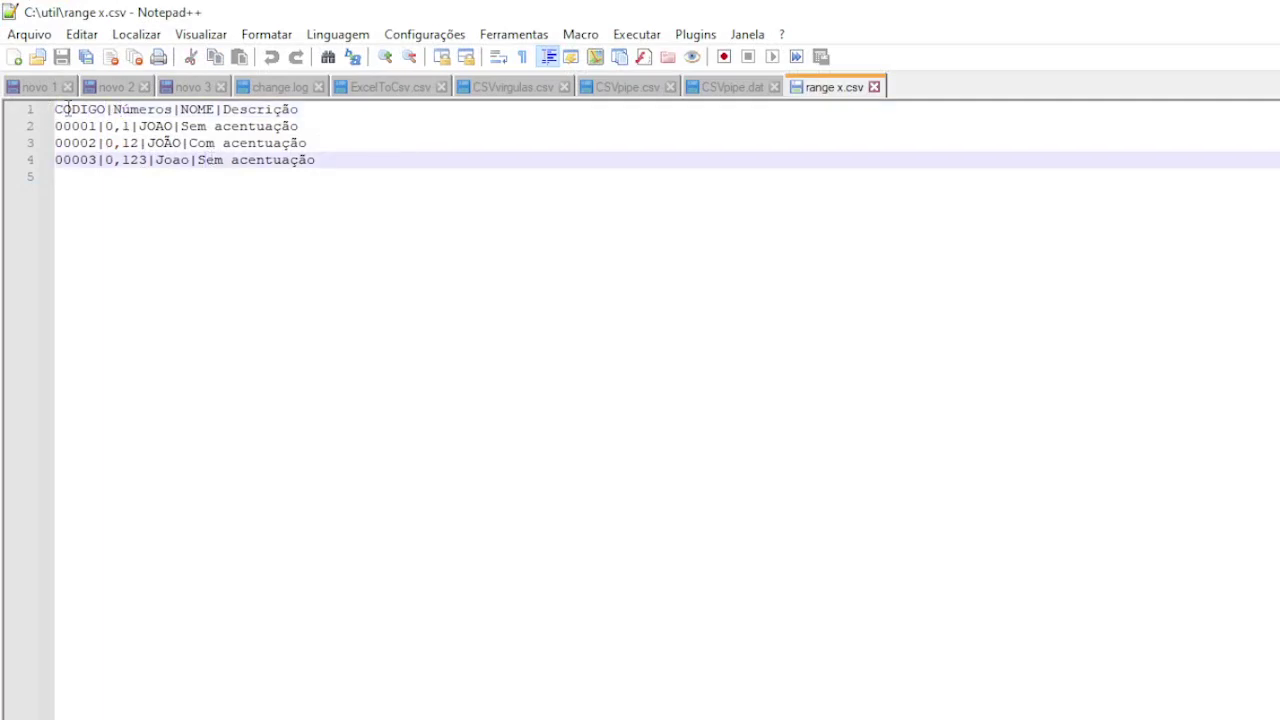
{"action": "mouse_move", "coordinate": [54, 110]}
{"action": "left_mouse_down"}
{"action": "mouse_move", "coordinate": [285, 170]}
{"action": "mouse_move", "coordinate": [289, 160]}
{"action": "mouse_move", "coordinate": [35, 112]}
{"action": "left_mouse_up"}
{"action": "left_click", "coordinate": [323, 168]}
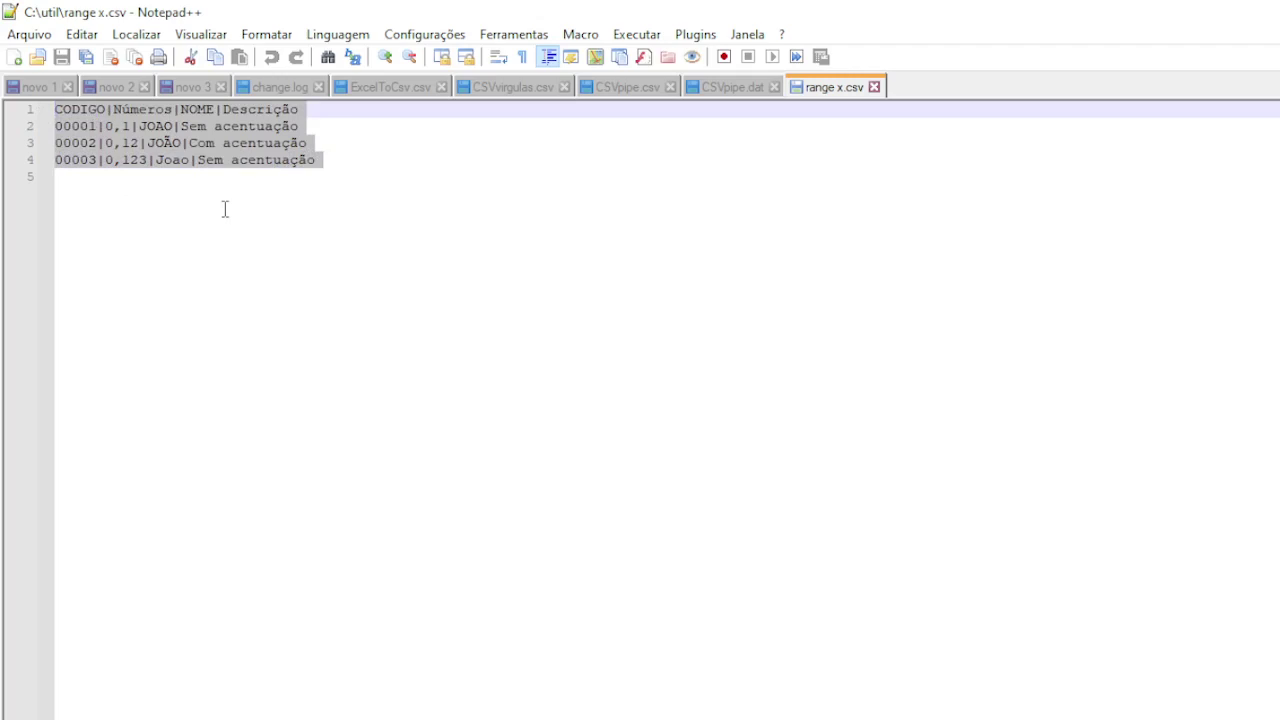
{"action": "left_click", "coordinate": [874, 88]}
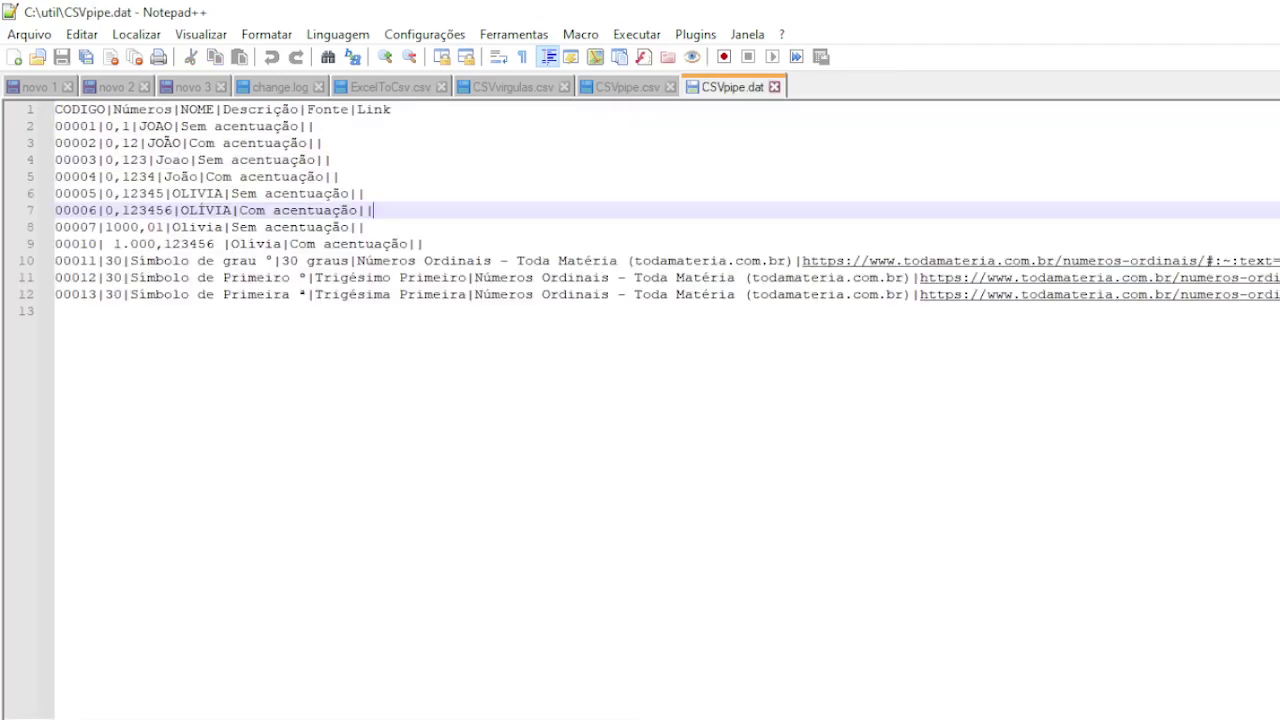
Switch to the Visual Basic editor and find the ExportRangetoFileTXTEspacos macro in Módulo1, highlighting the TXTEspacos part of its name.
{"action": "mouse_move", "coordinate": [390, 715]}
{"action": "left_click", "coordinate": [490, 680]}
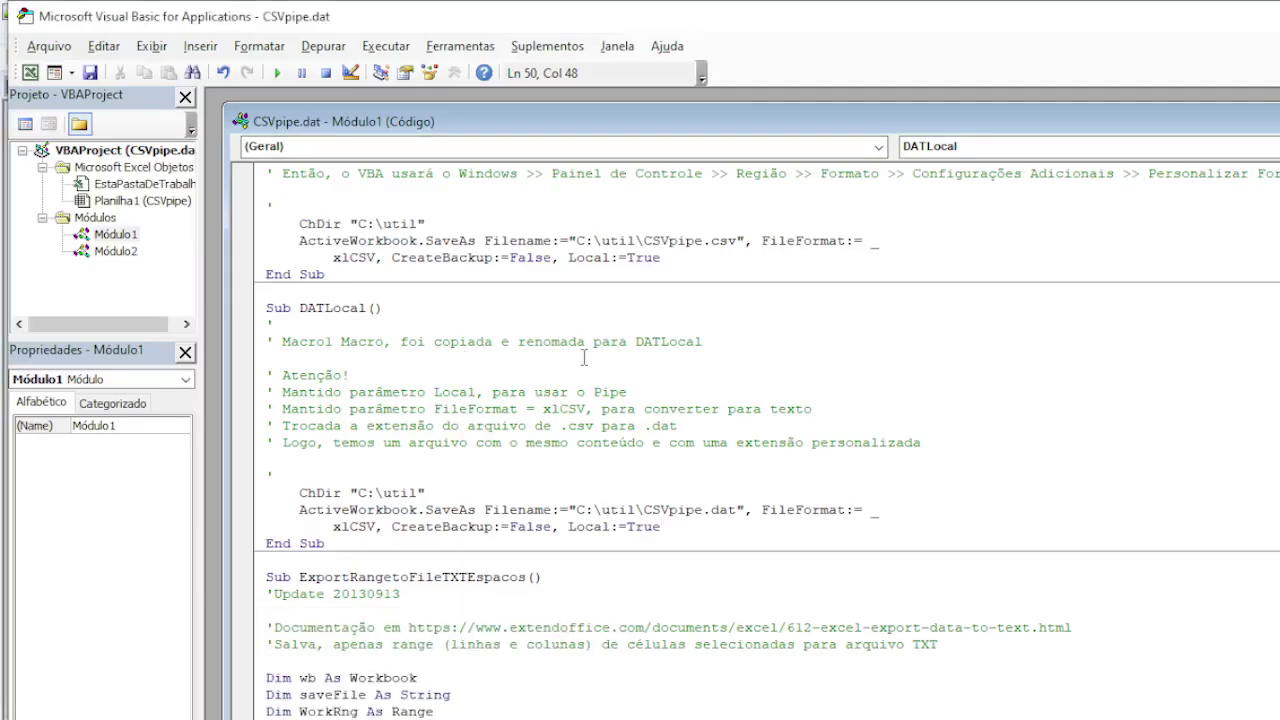
{"action": "scroll", "coordinate": [538, 439], "scroll_direction": "down", "scroll_amount": 5}
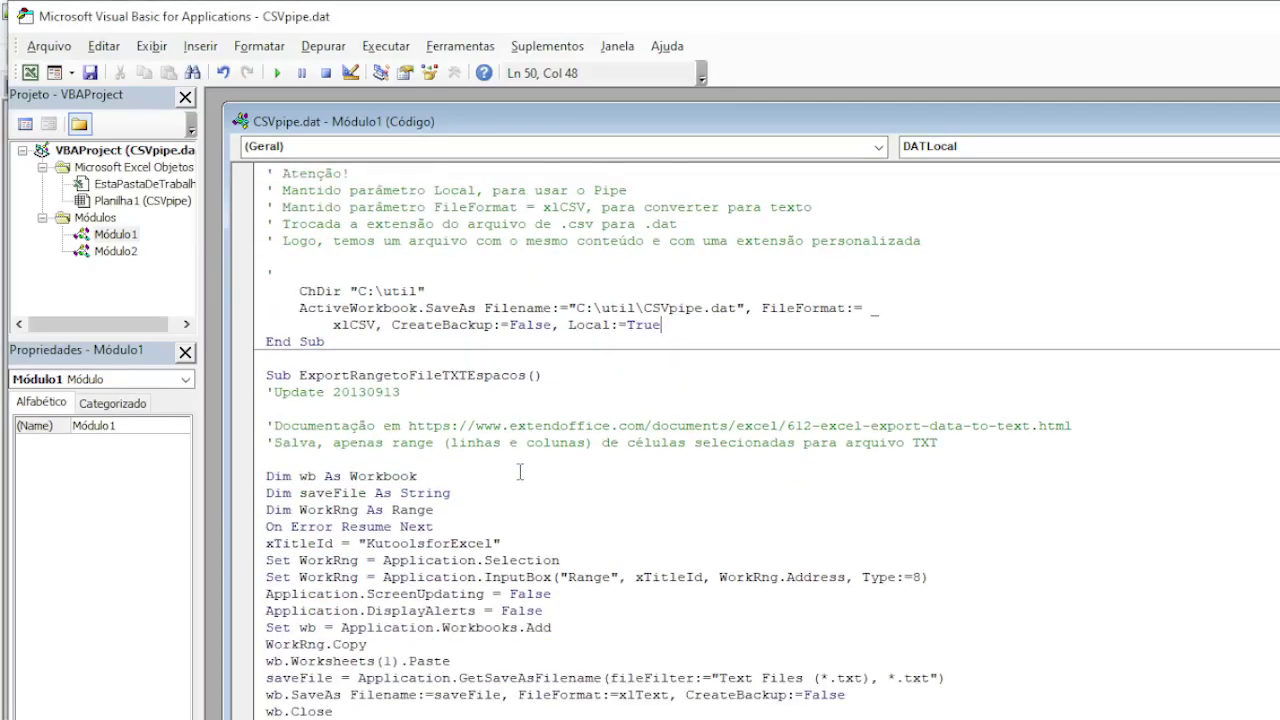
{"action": "scroll", "coordinate": [520, 471], "scroll_direction": "down", "scroll_amount": 2}
{"action": "left_click", "coordinate": [346, 224]}
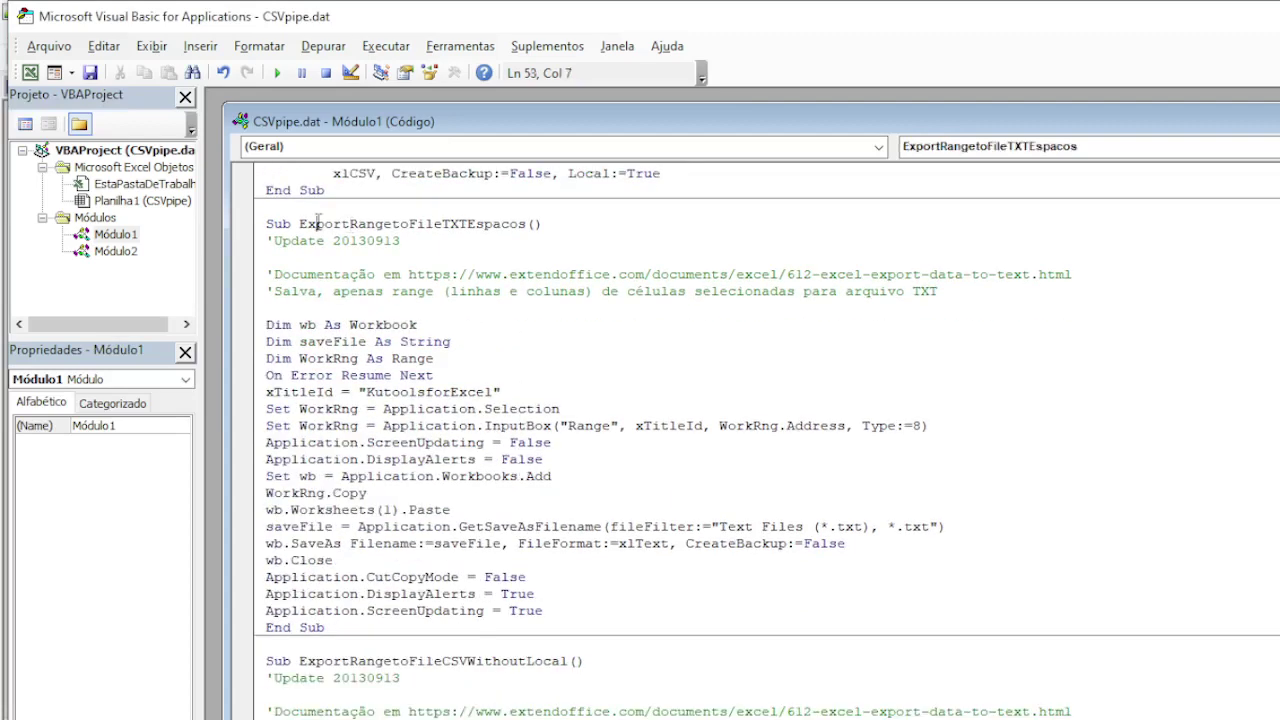
{"action": "left_click_drag", "start_coordinate": [316, 224], "coordinate": [535, 213]}
{"action": "left_click", "coordinate": [469, 224]}
Examine the ExportRangetoFileCSVWithoutLocal macro, highlighting its name and the GetSaveAsFilename and SaveAs lines.
{"action": "scroll", "coordinate": [530, 358], "scroll_direction": "down", "scroll_amount": 9}
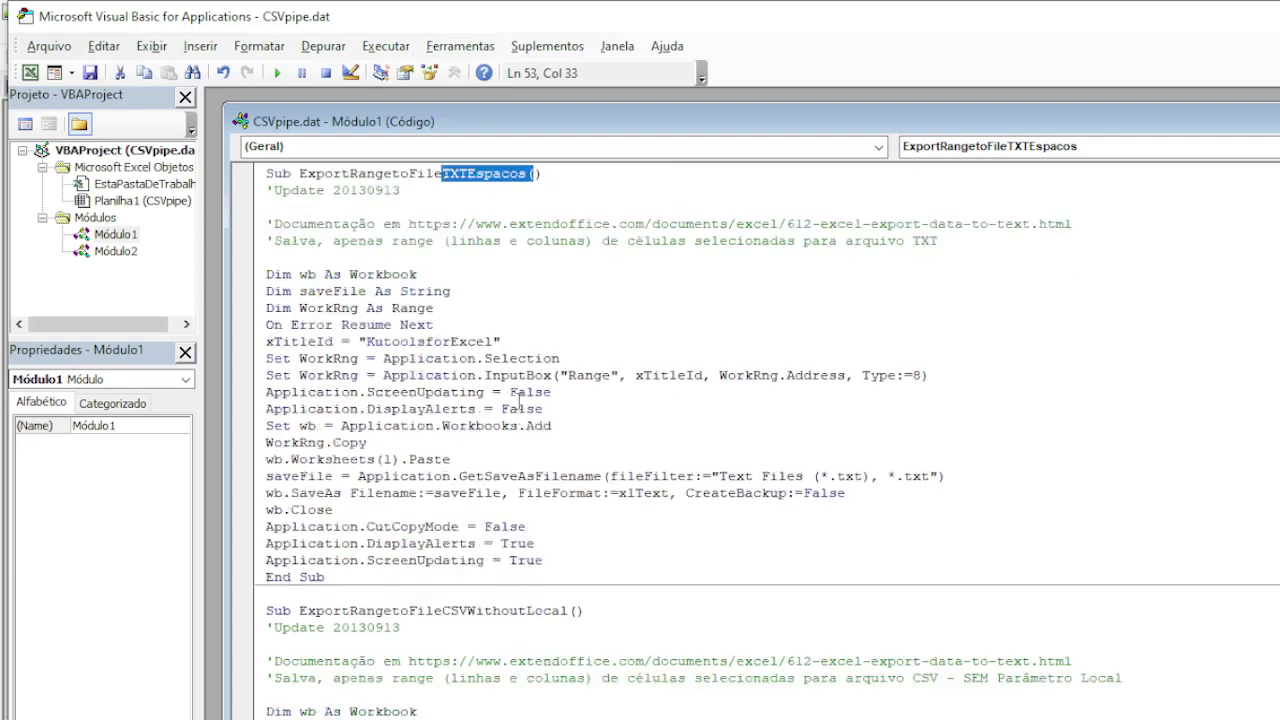
{"action": "left_click", "coordinate": [424, 230]}
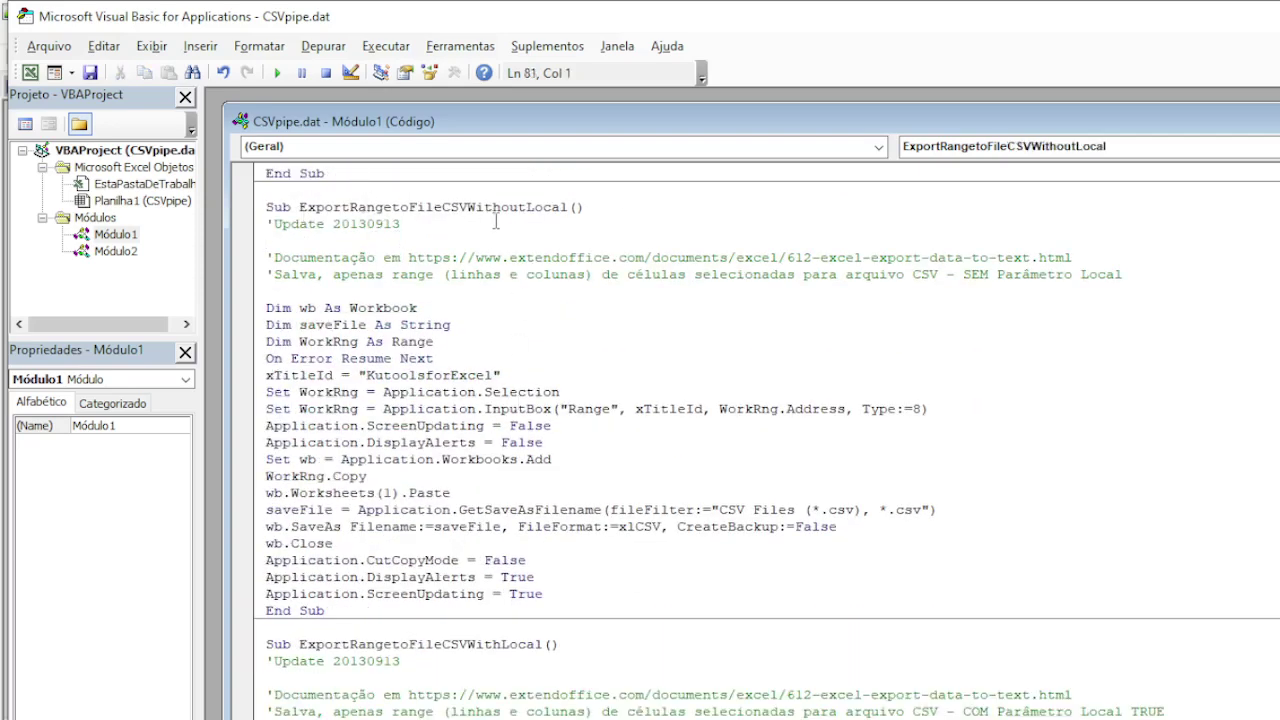
{"action": "left_click_drag", "start_coordinate": [443, 207], "coordinate": [562, 208]}
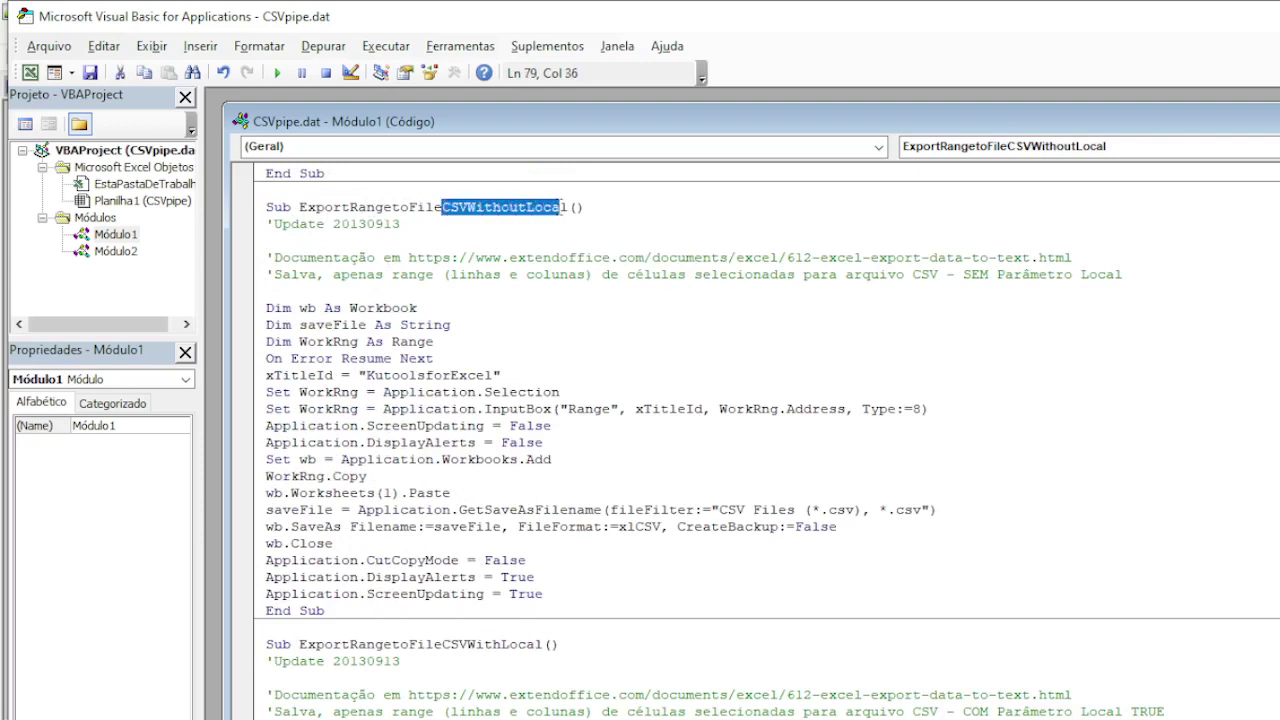
{"action": "left_click", "coordinate": [519, 208]}
{"action": "left_click_drag", "start_coordinate": [468, 207], "coordinate": [571, 212]}
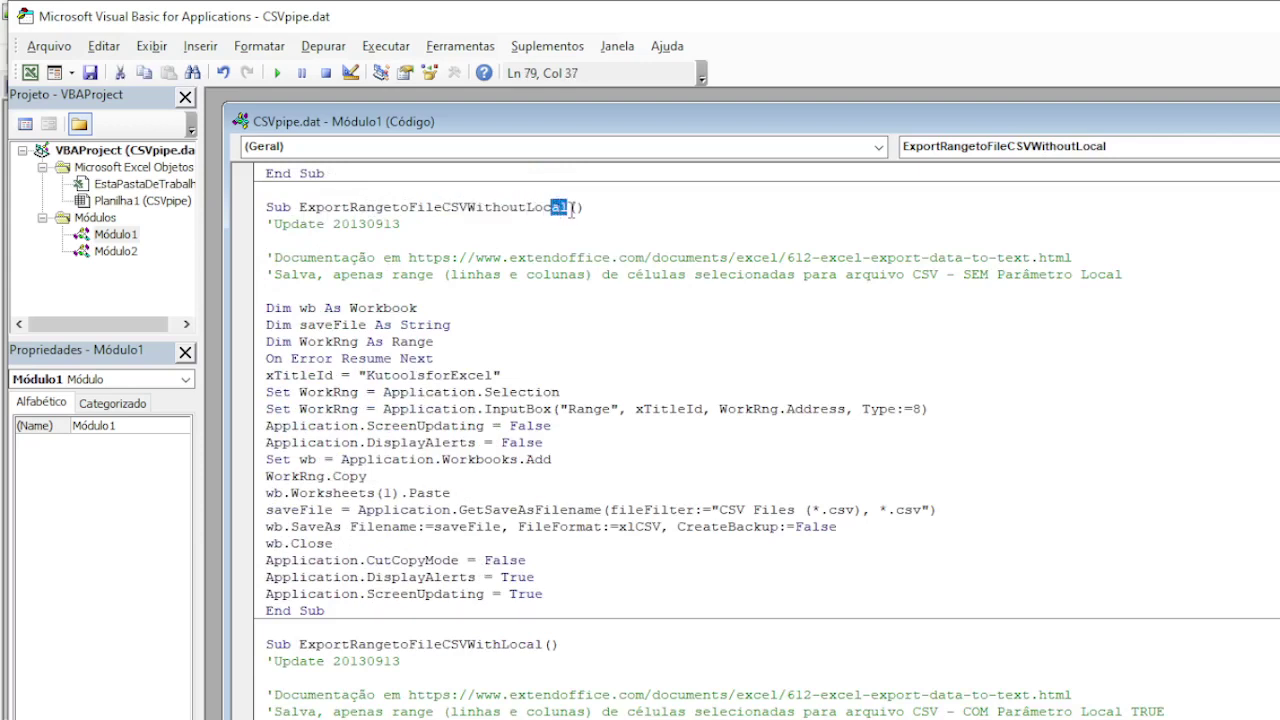
{"action": "left_click_drag", "start_coordinate": [874, 526], "coordinate": [326, 514]}
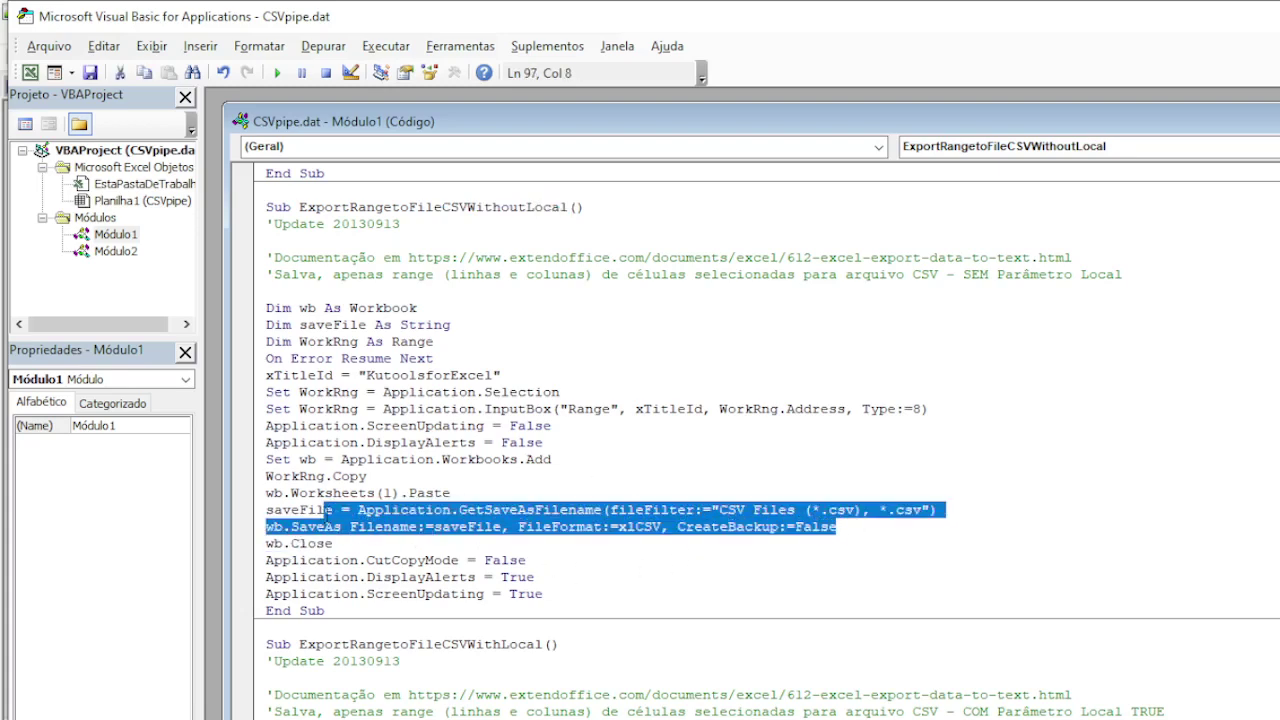
Examine the ExportRangetoFileCSVWithLocal macro, highlighting the Local:=True parameter and the extendoffice.com documentation link.
{"action": "scroll", "coordinate": [600, 603], "scroll_direction": "down", "scroll_amount": 6}
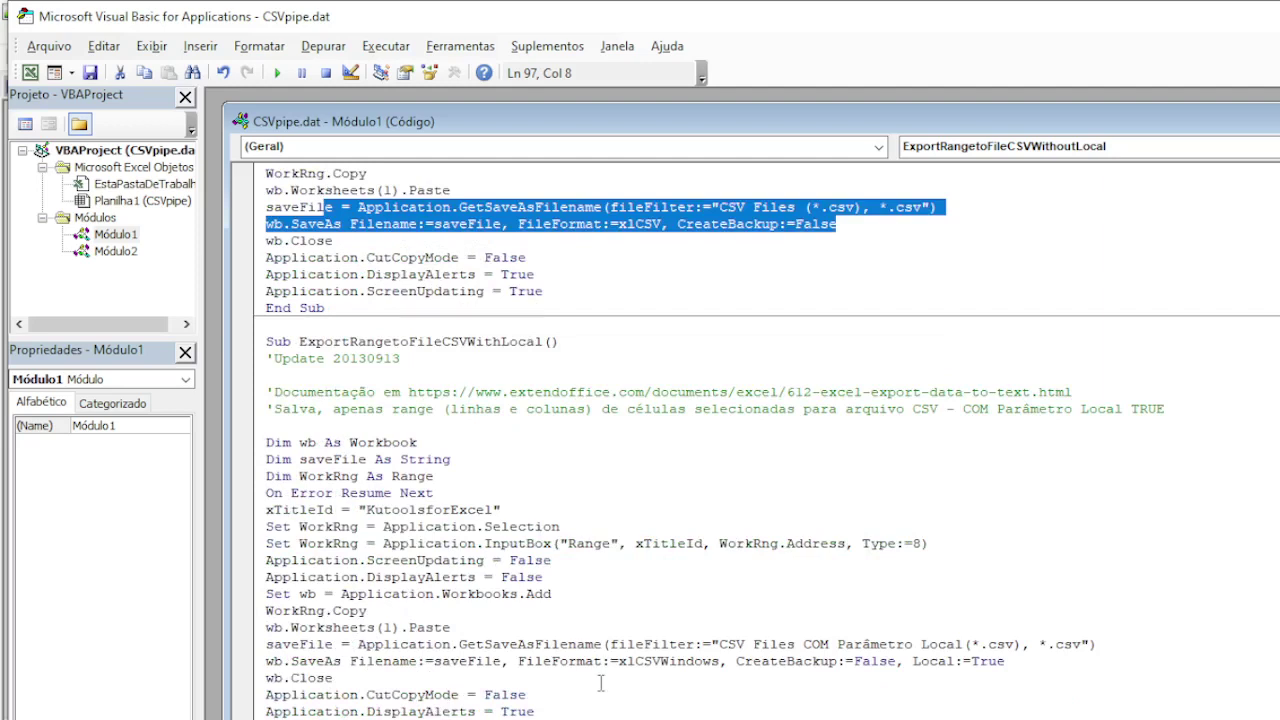
{"action": "scroll", "coordinate": [600, 683], "scroll_direction": "down", "scroll_amount": 1}
{"action": "left_click_drag", "start_coordinate": [1005, 645], "coordinate": [925, 652]}
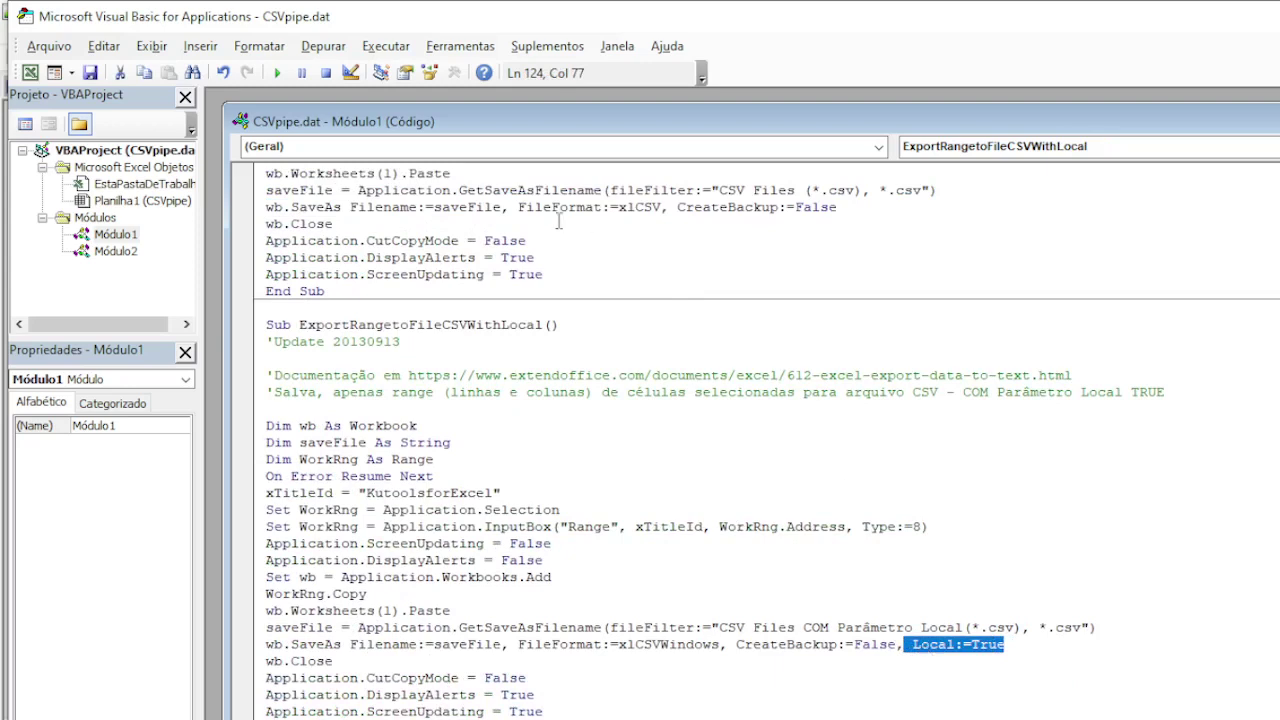
{"action": "left_click", "coordinate": [537, 381]}
{"action": "left_click", "coordinate": [443, 377]}
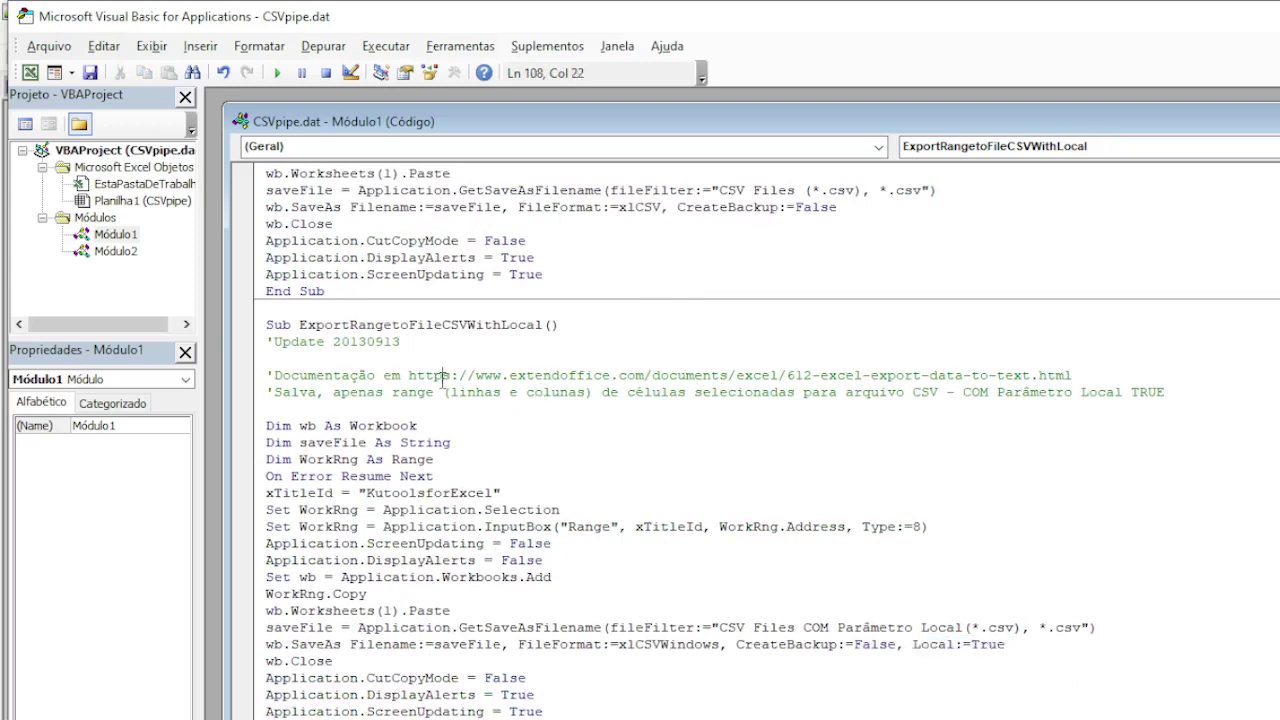
{"action": "left_click_drag", "start_coordinate": [443, 377], "coordinate": [1088, 378]}
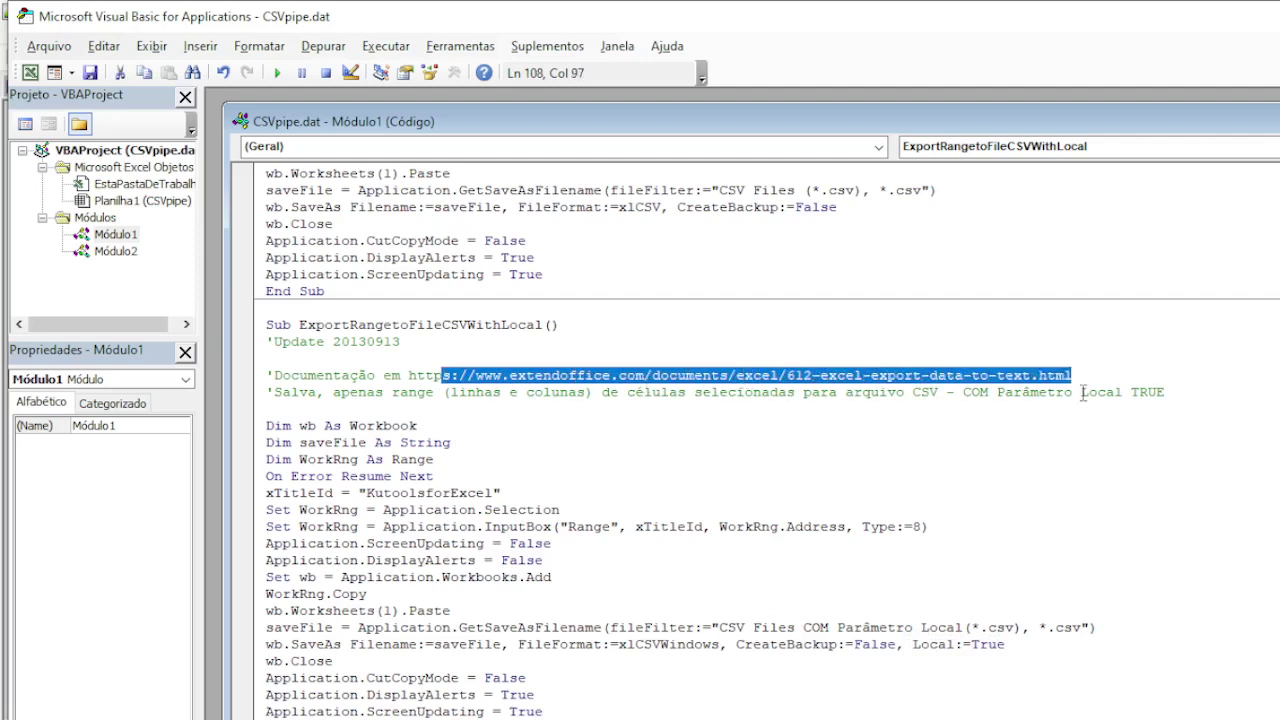
{"action": "left_click", "coordinate": [1083, 392]}
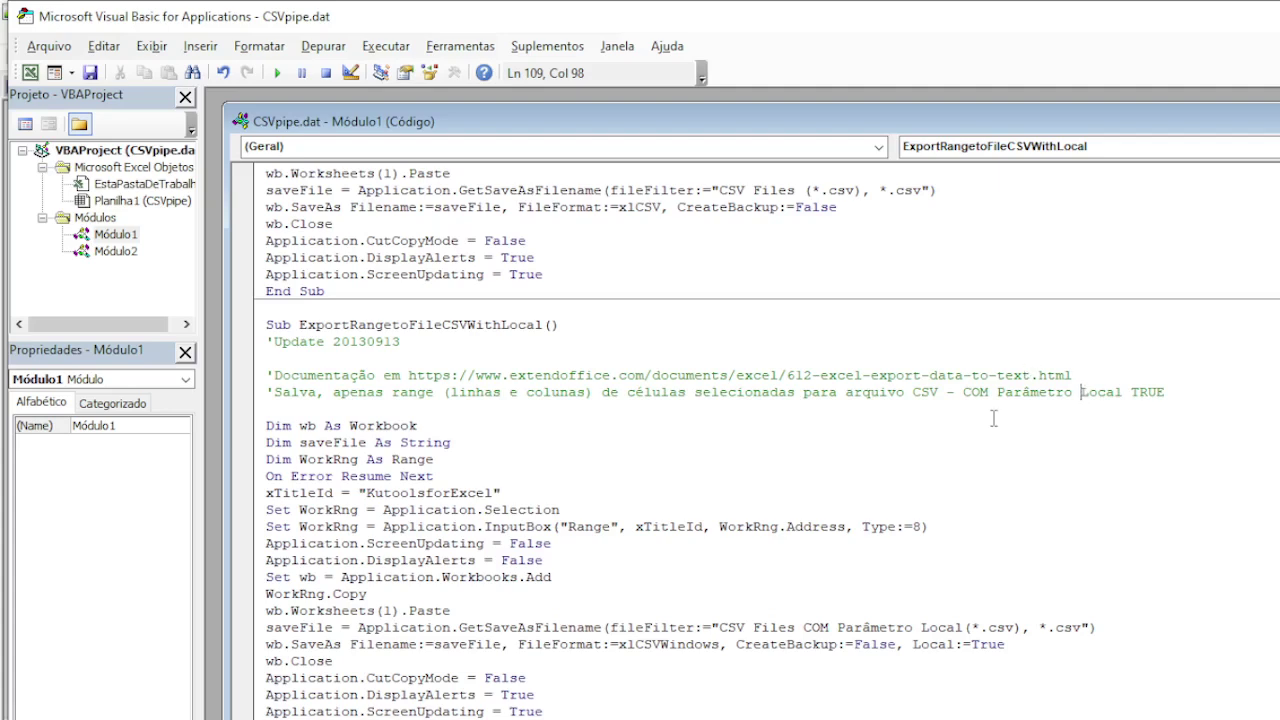
Go back to the ExportRangetoFileCSVWithoutLocal macro and highlight its code from the variable declarations through End Sub.
{"action": "scroll", "coordinate": [993, 418], "scroll_direction": "up", "scroll_amount": 7}
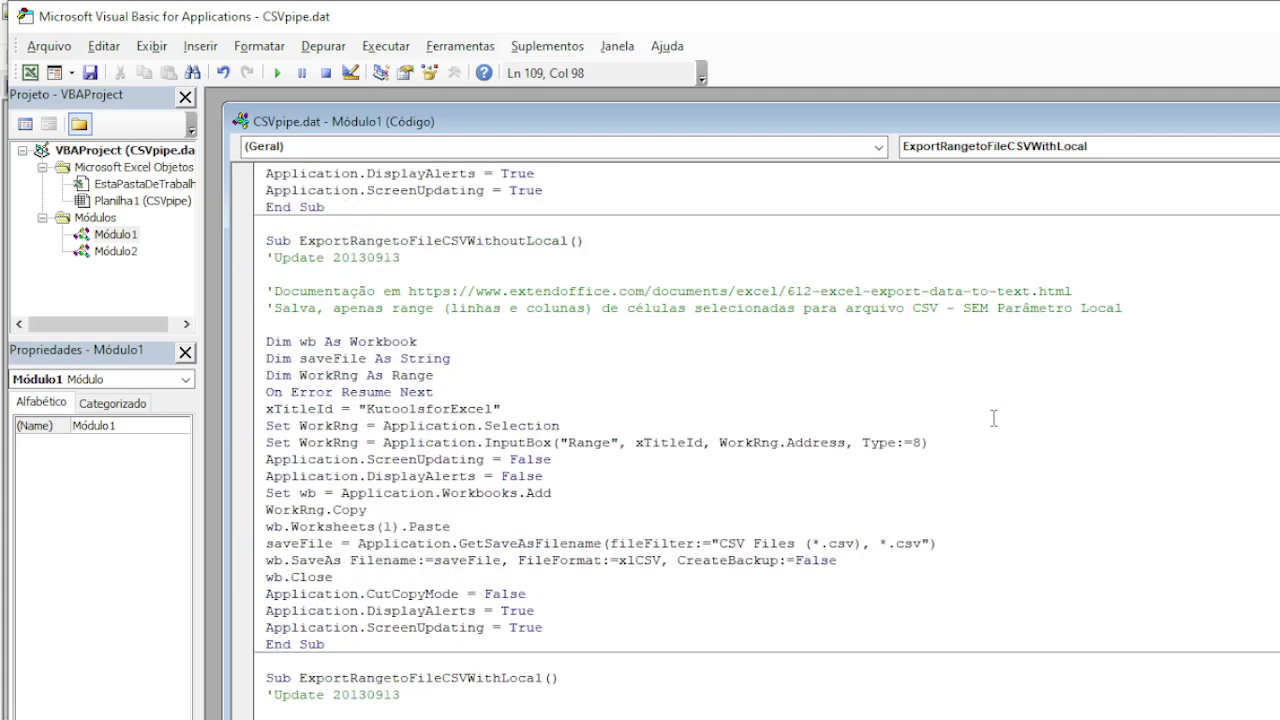
{"action": "left_click", "coordinate": [564, 390]}
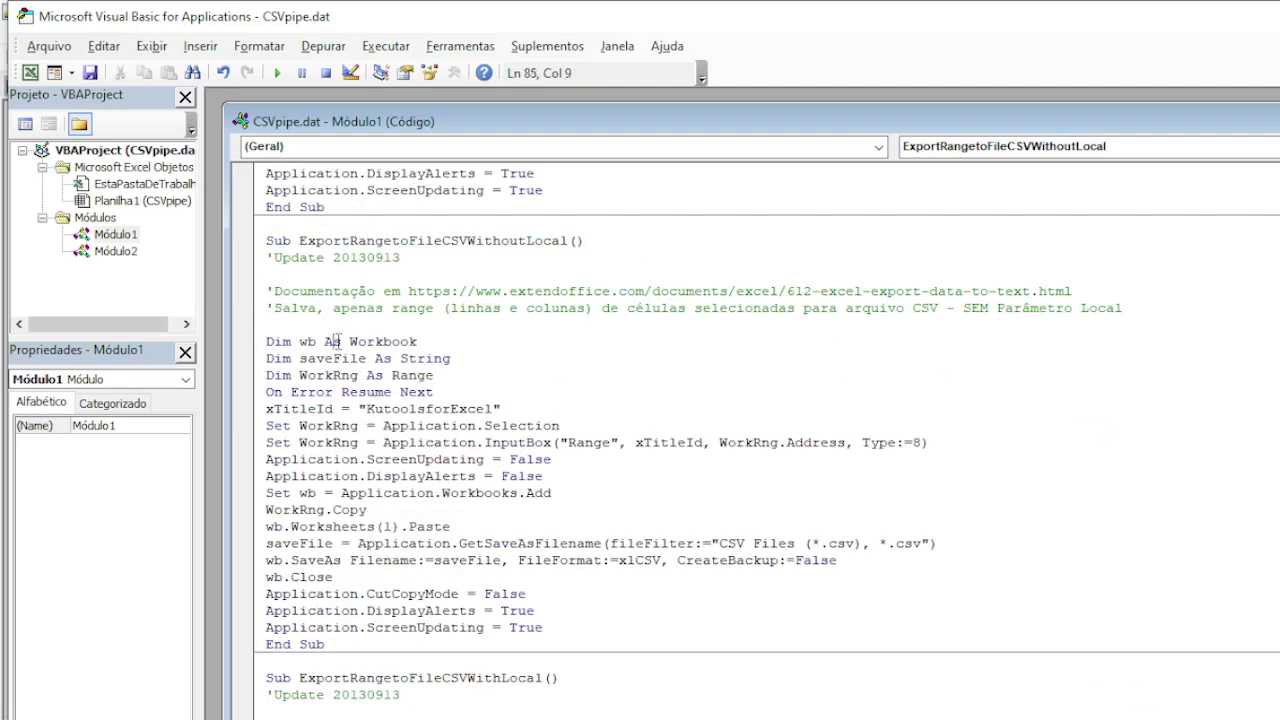
{"action": "left_click_drag", "start_coordinate": [333, 342], "coordinate": [697, 656]}
Return to the CSVLocal macro and highlight the Local:=True parameter of its SaveAs statement, then clear the highlight.
{"action": "scroll", "coordinate": [697, 660], "scroll_direction": "up", "scroll_amount": 14}
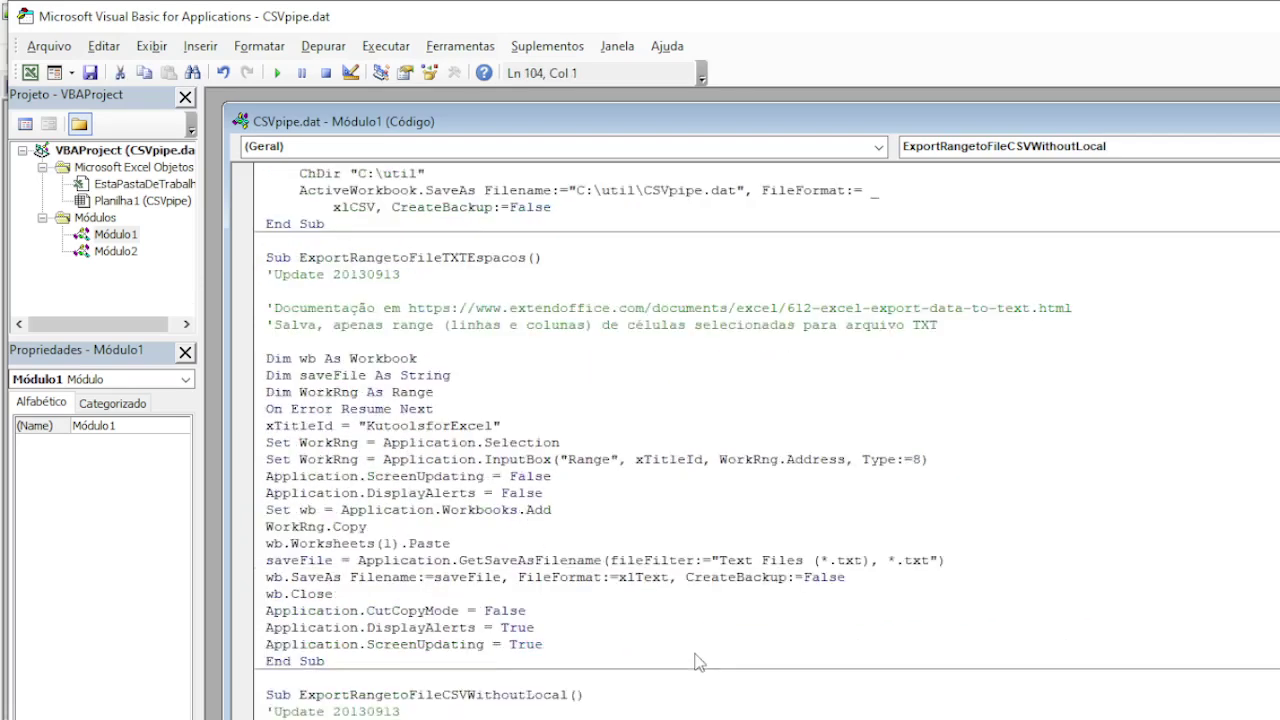
{"action": "scroll", "coordinate": [697, 662], "scroll_direction": "up", "scroll_amount": 8}
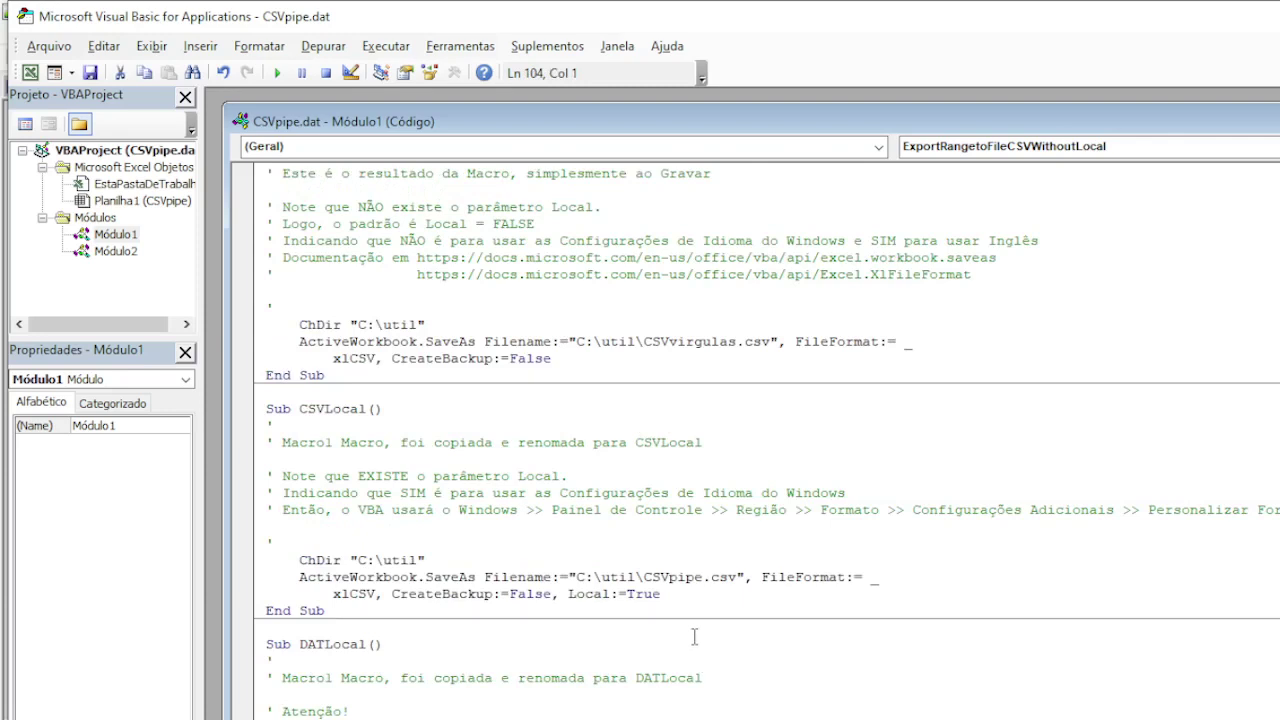
{"action": "left_click", "coordinate": [635, 594]}
{"action": "left_click_drag", "start_coordinate": [566, 594], "coordinate": [670, 590]}
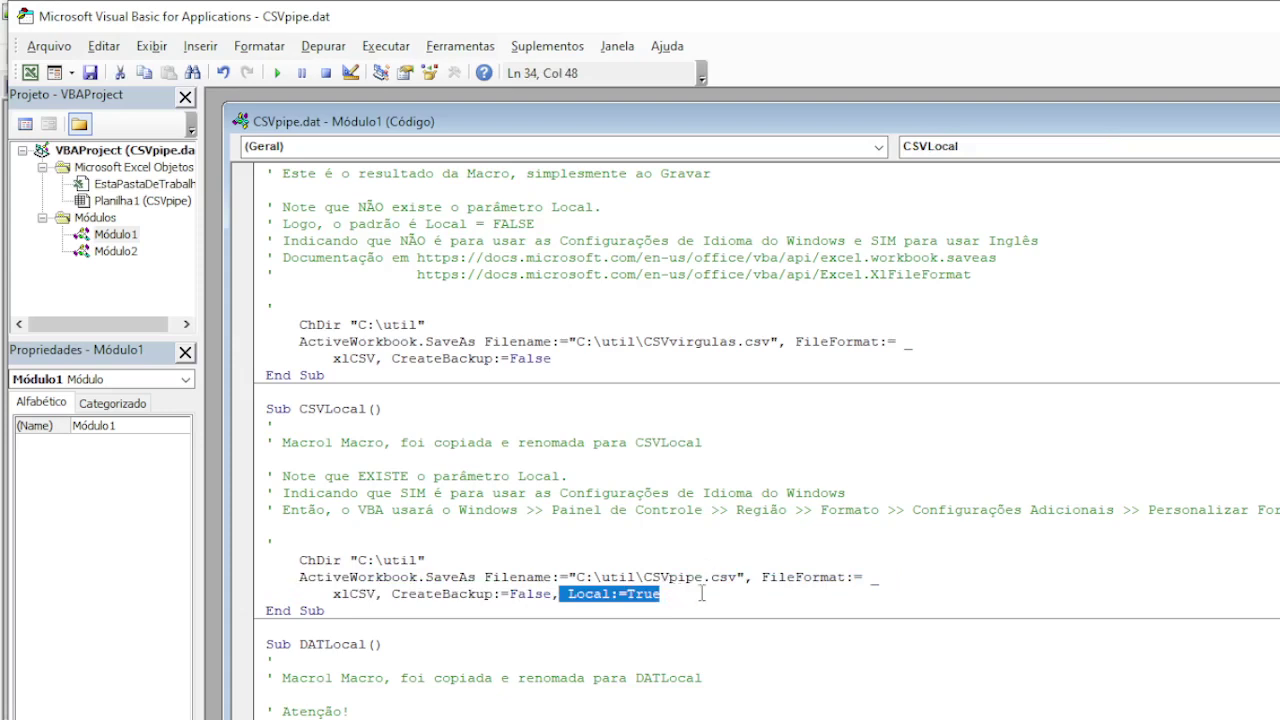
{"action": "left_click", "coordinate": [703, 593]}
{"action": "scroll", "coordinate": [704, 591], "scroll_direction": "down", "scroll_amount": 3}
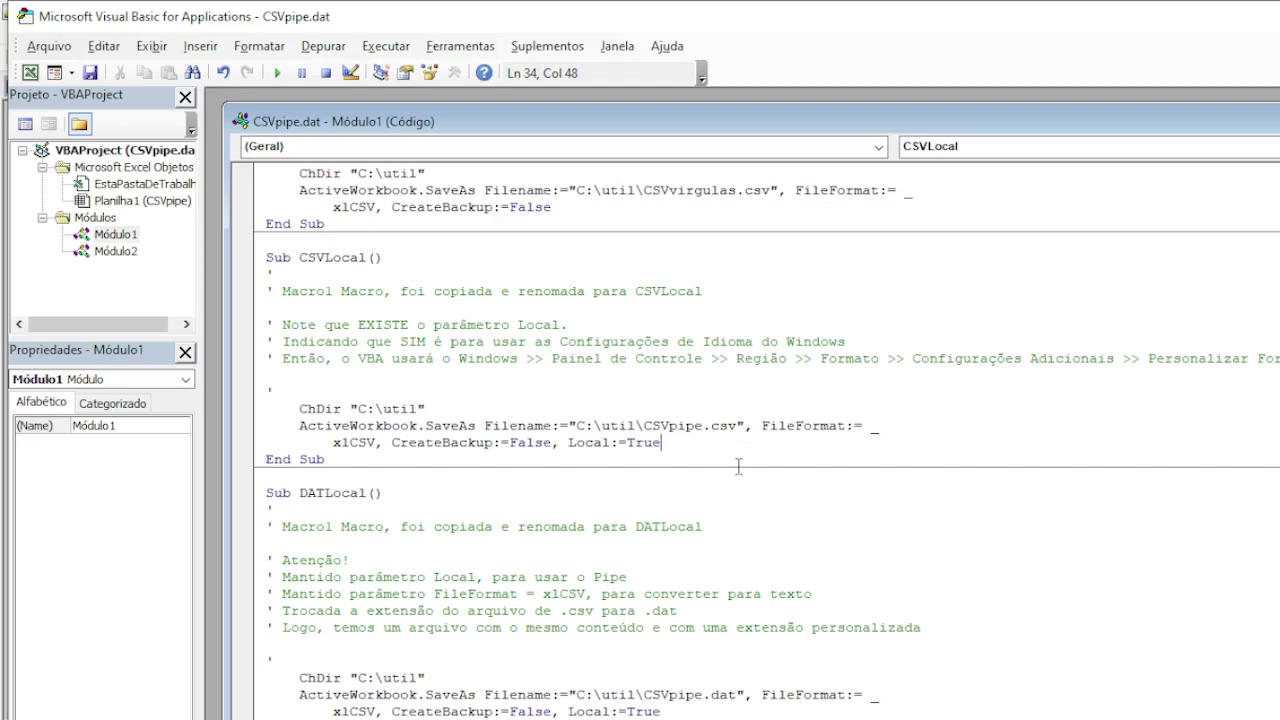
{"action": "key", "text": "alt+Tab"}
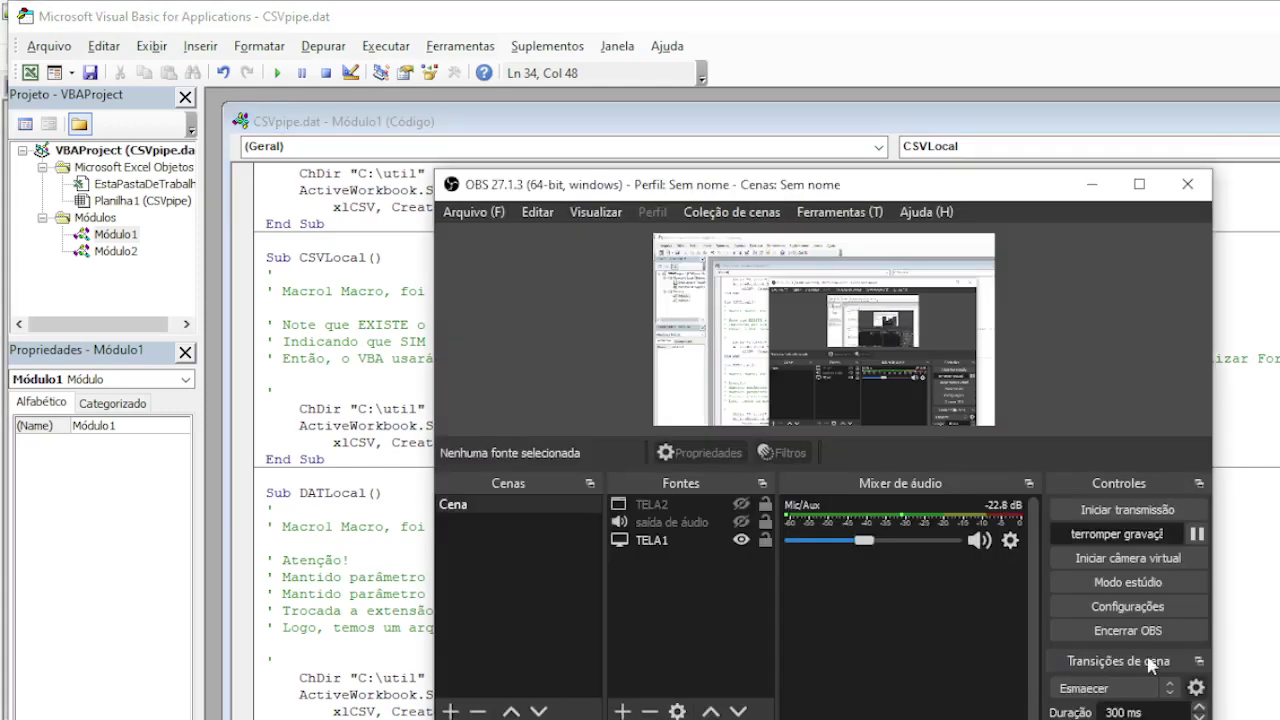